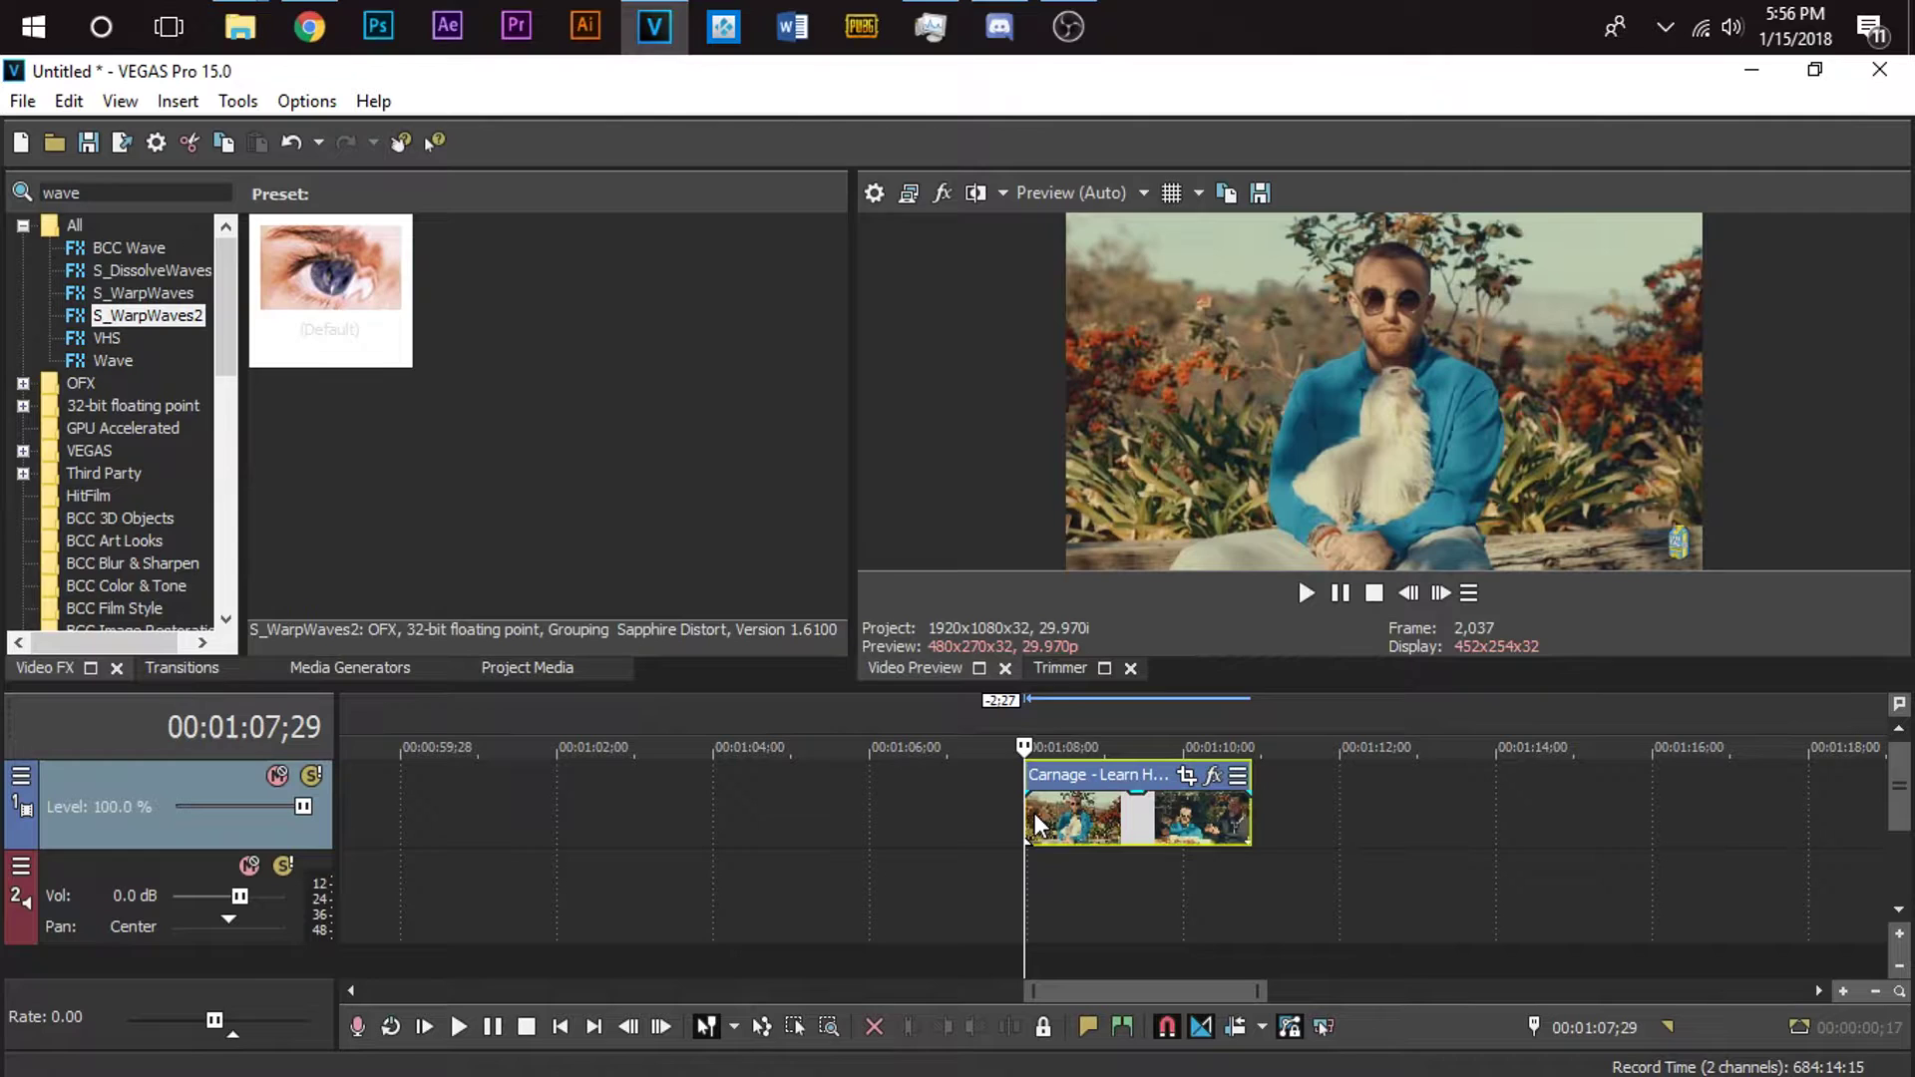
key(space)
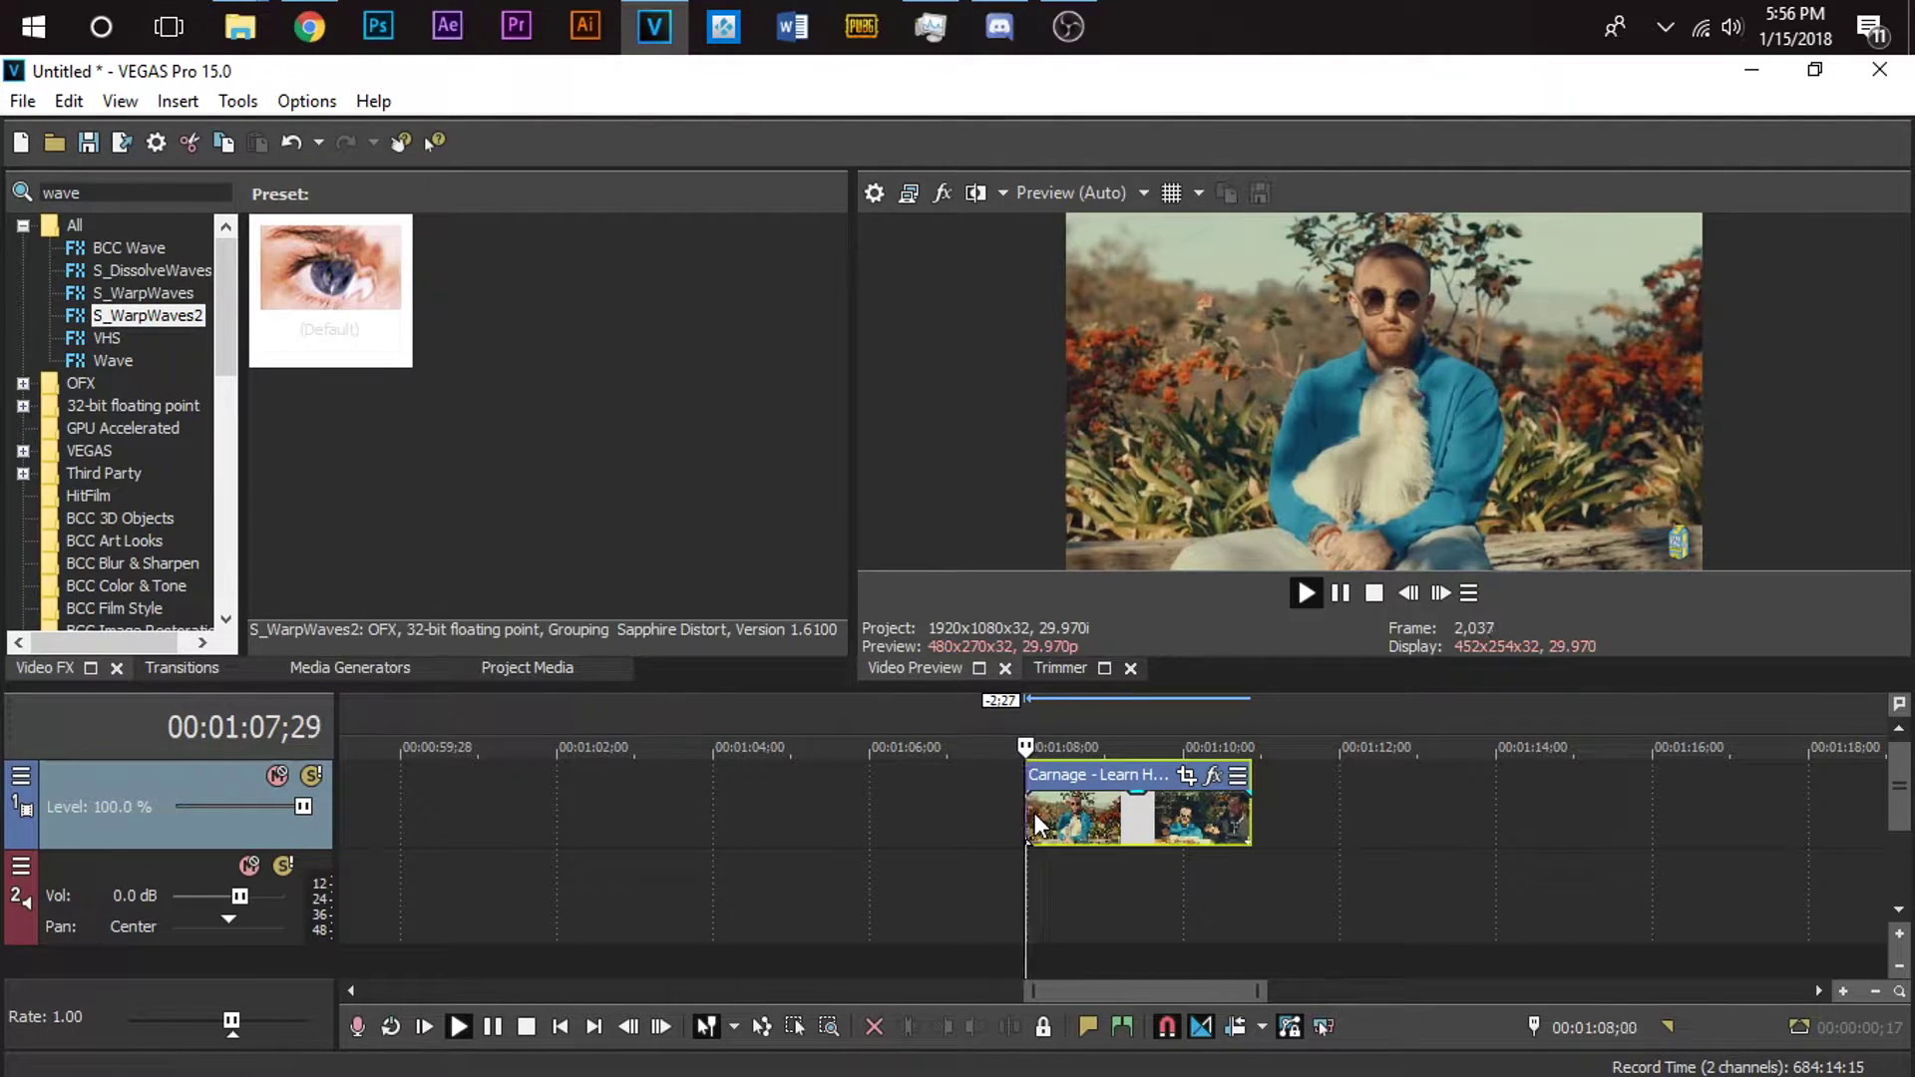
key(space)
key(space)
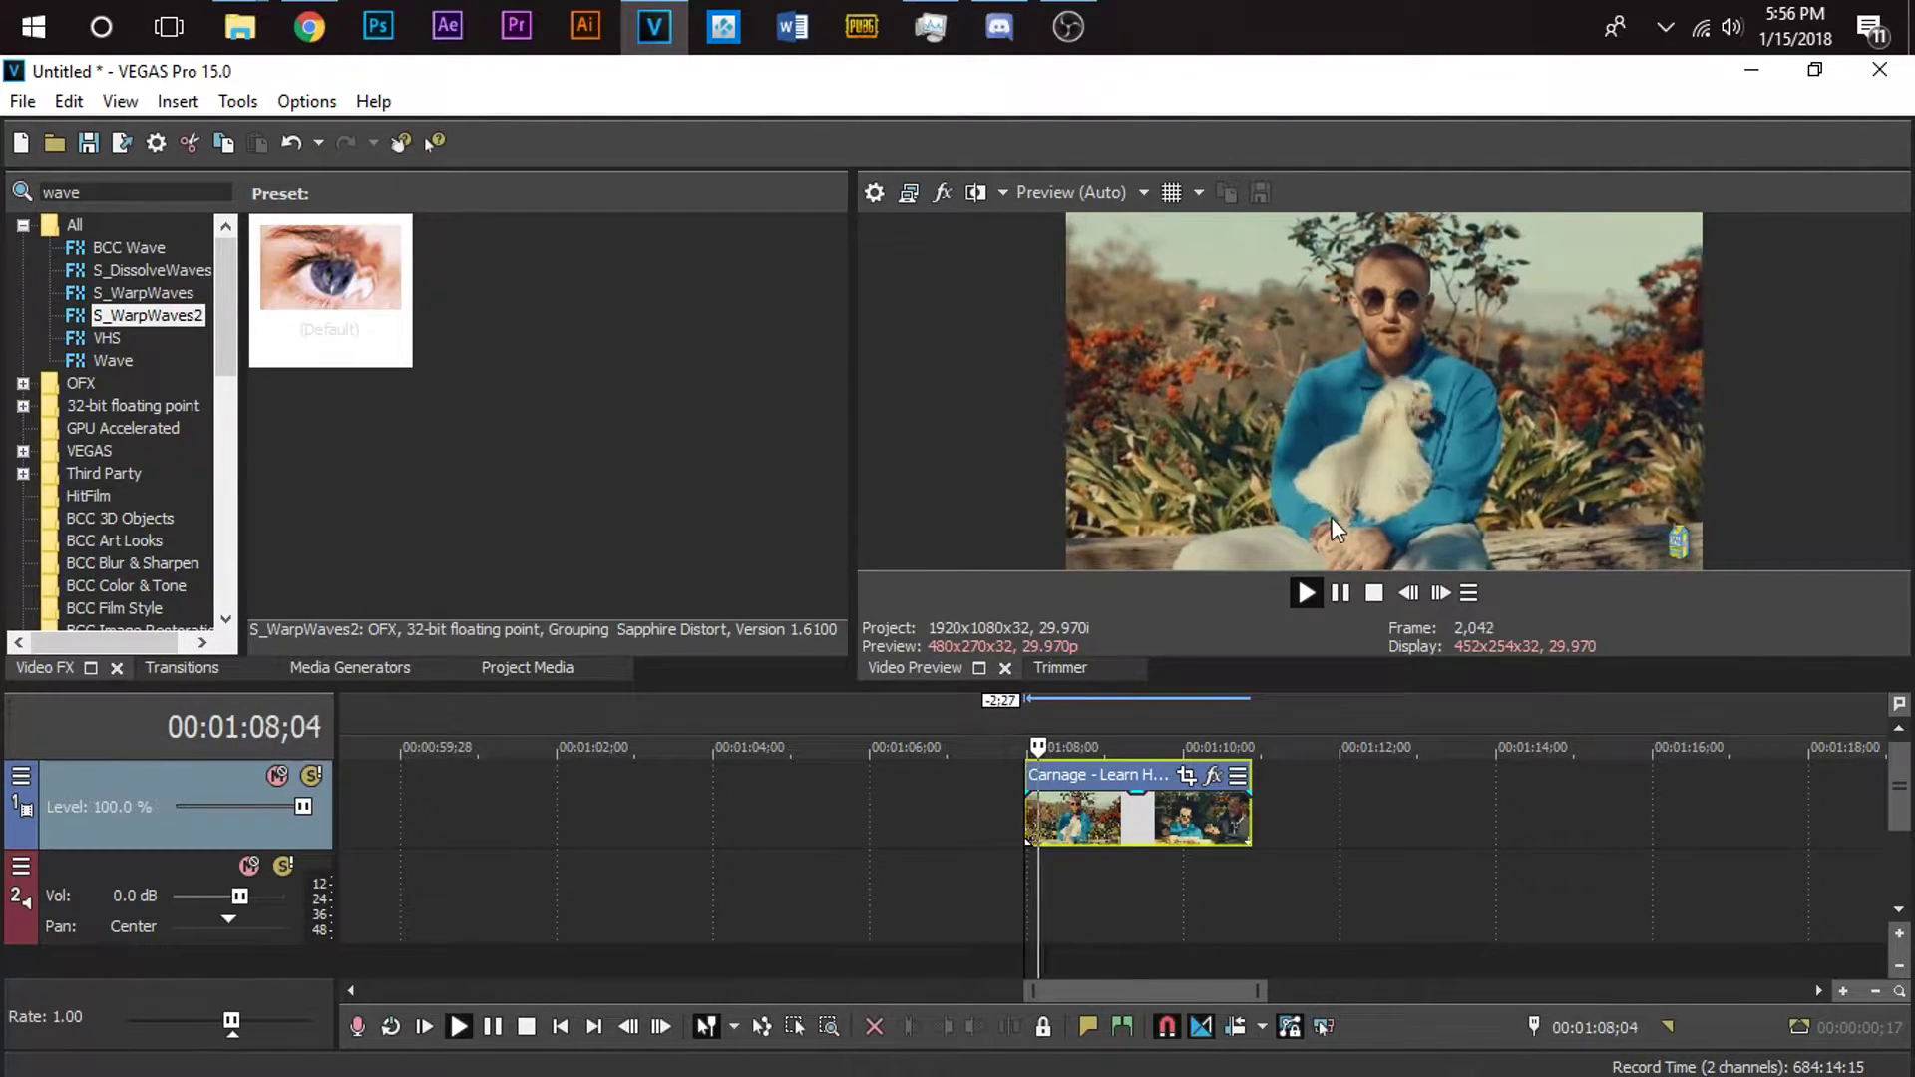
key(space)
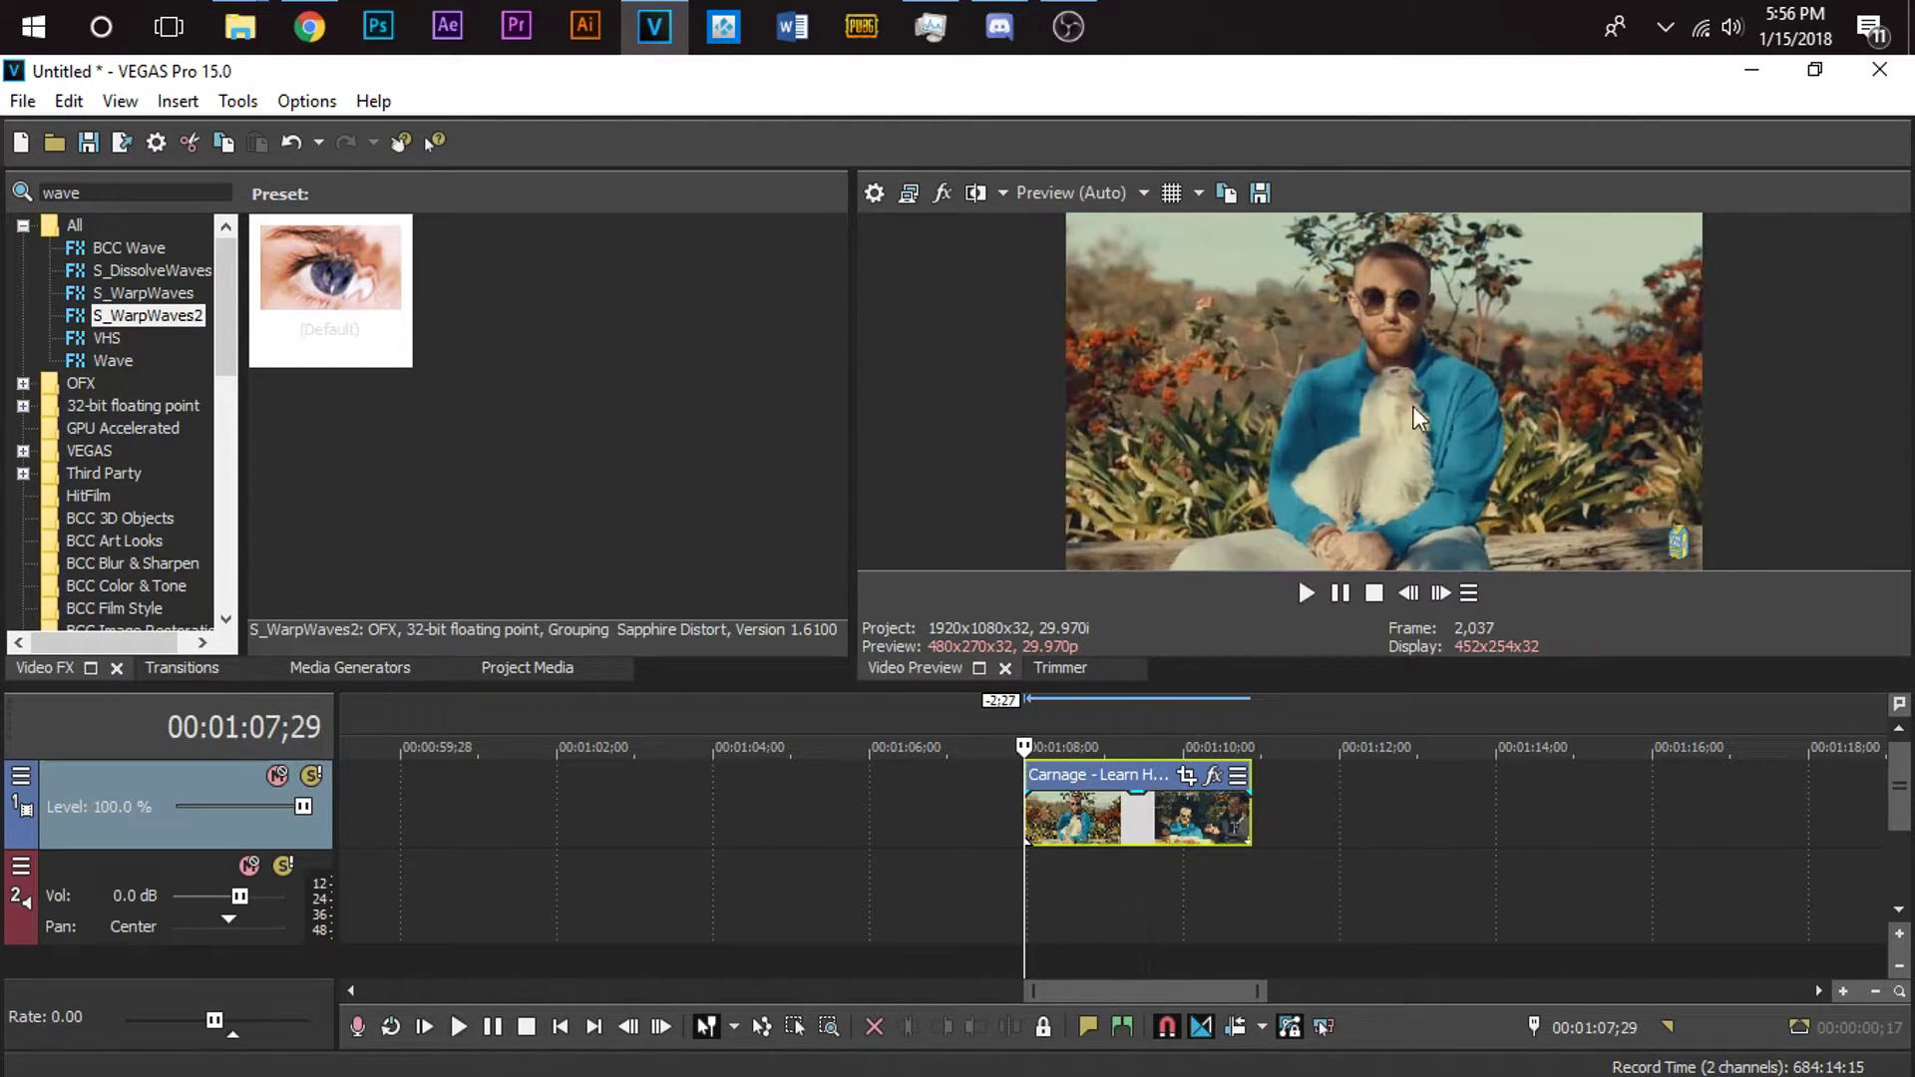
key(space)
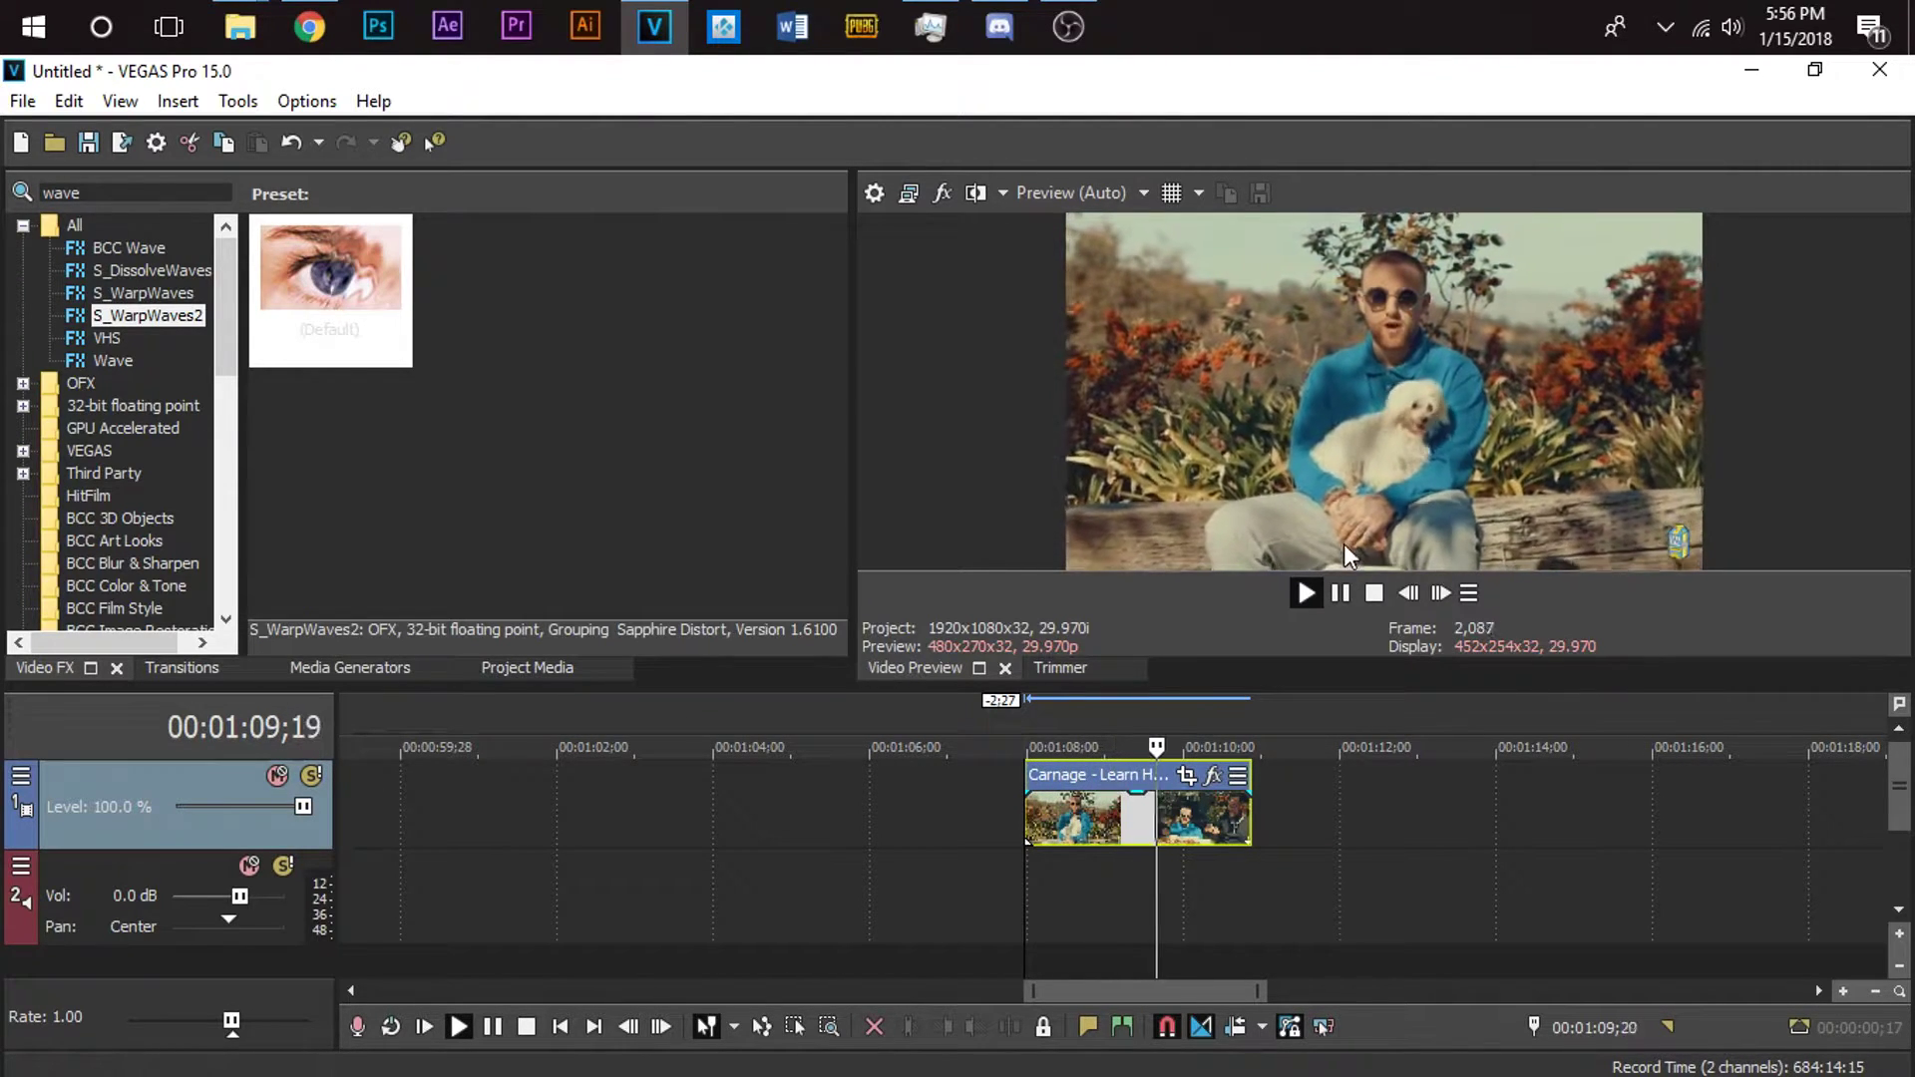
key(space)
key(space)
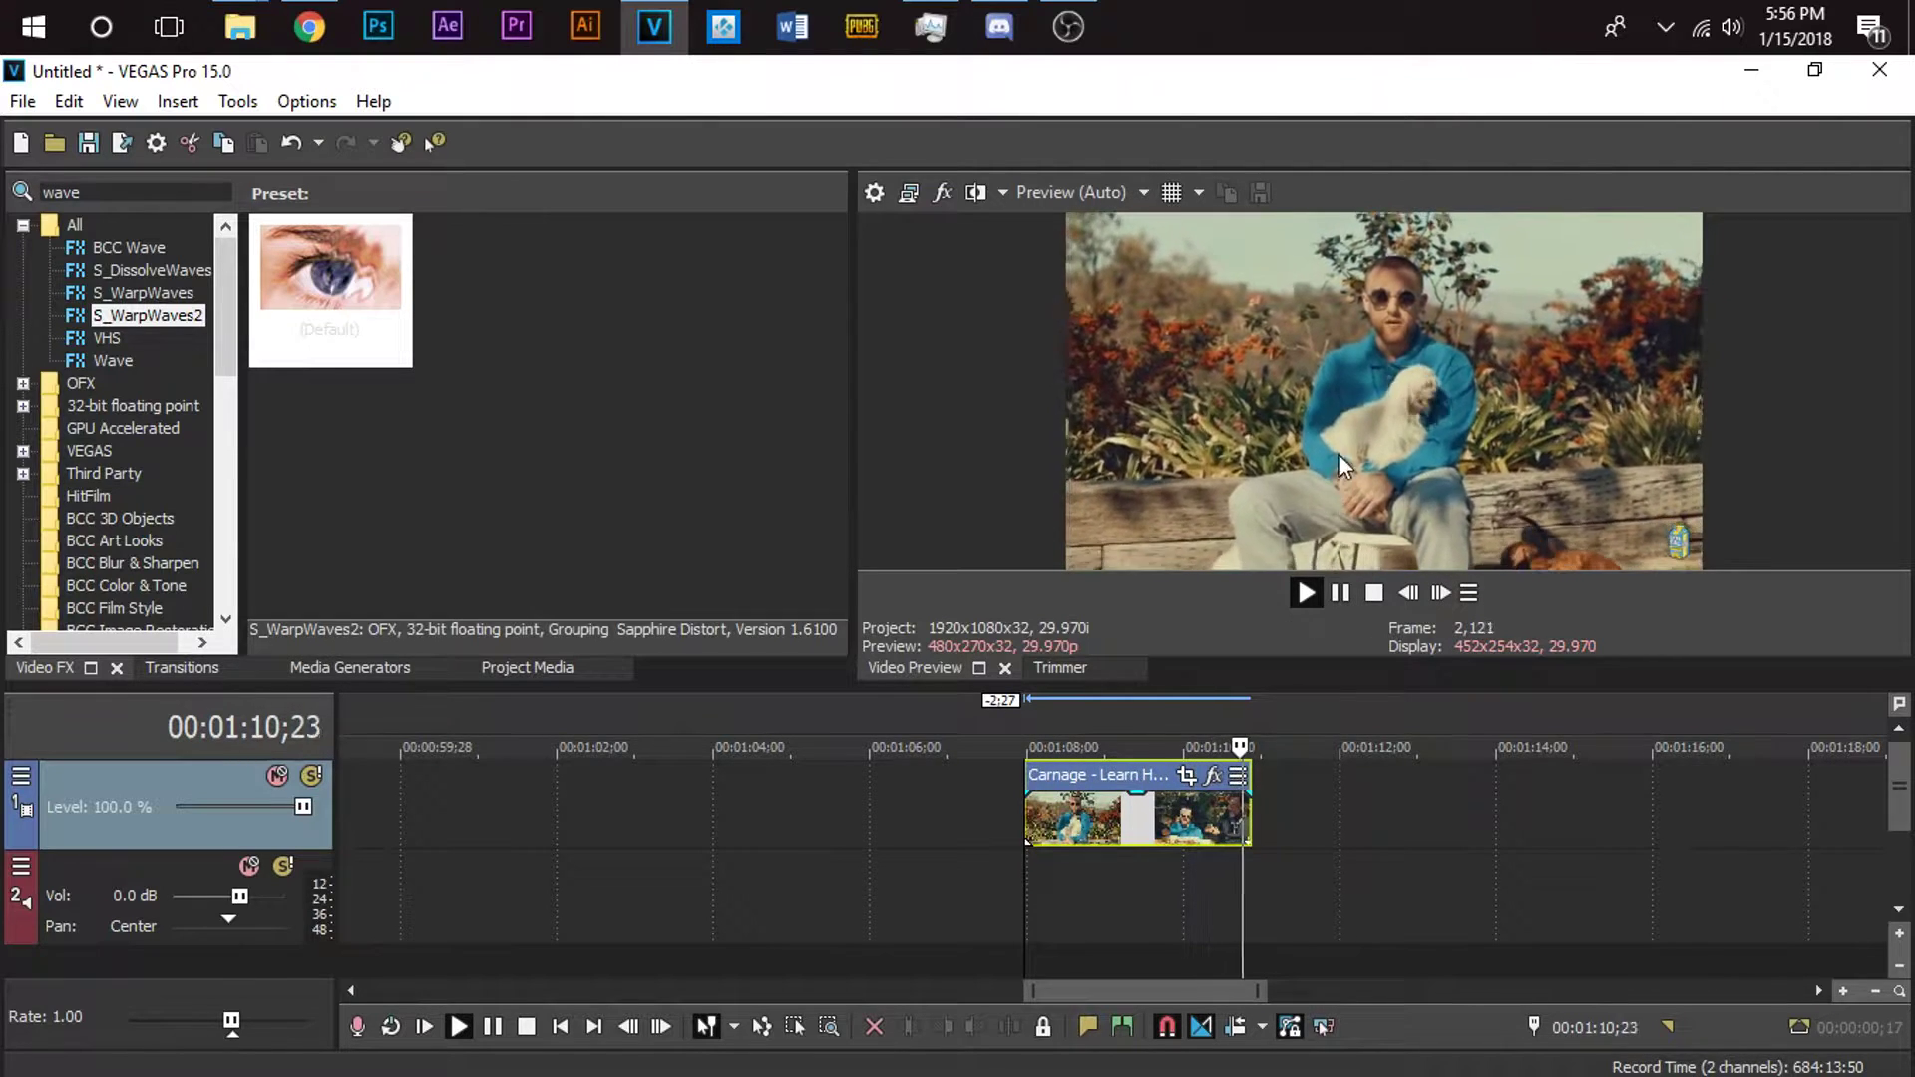
key(Return)
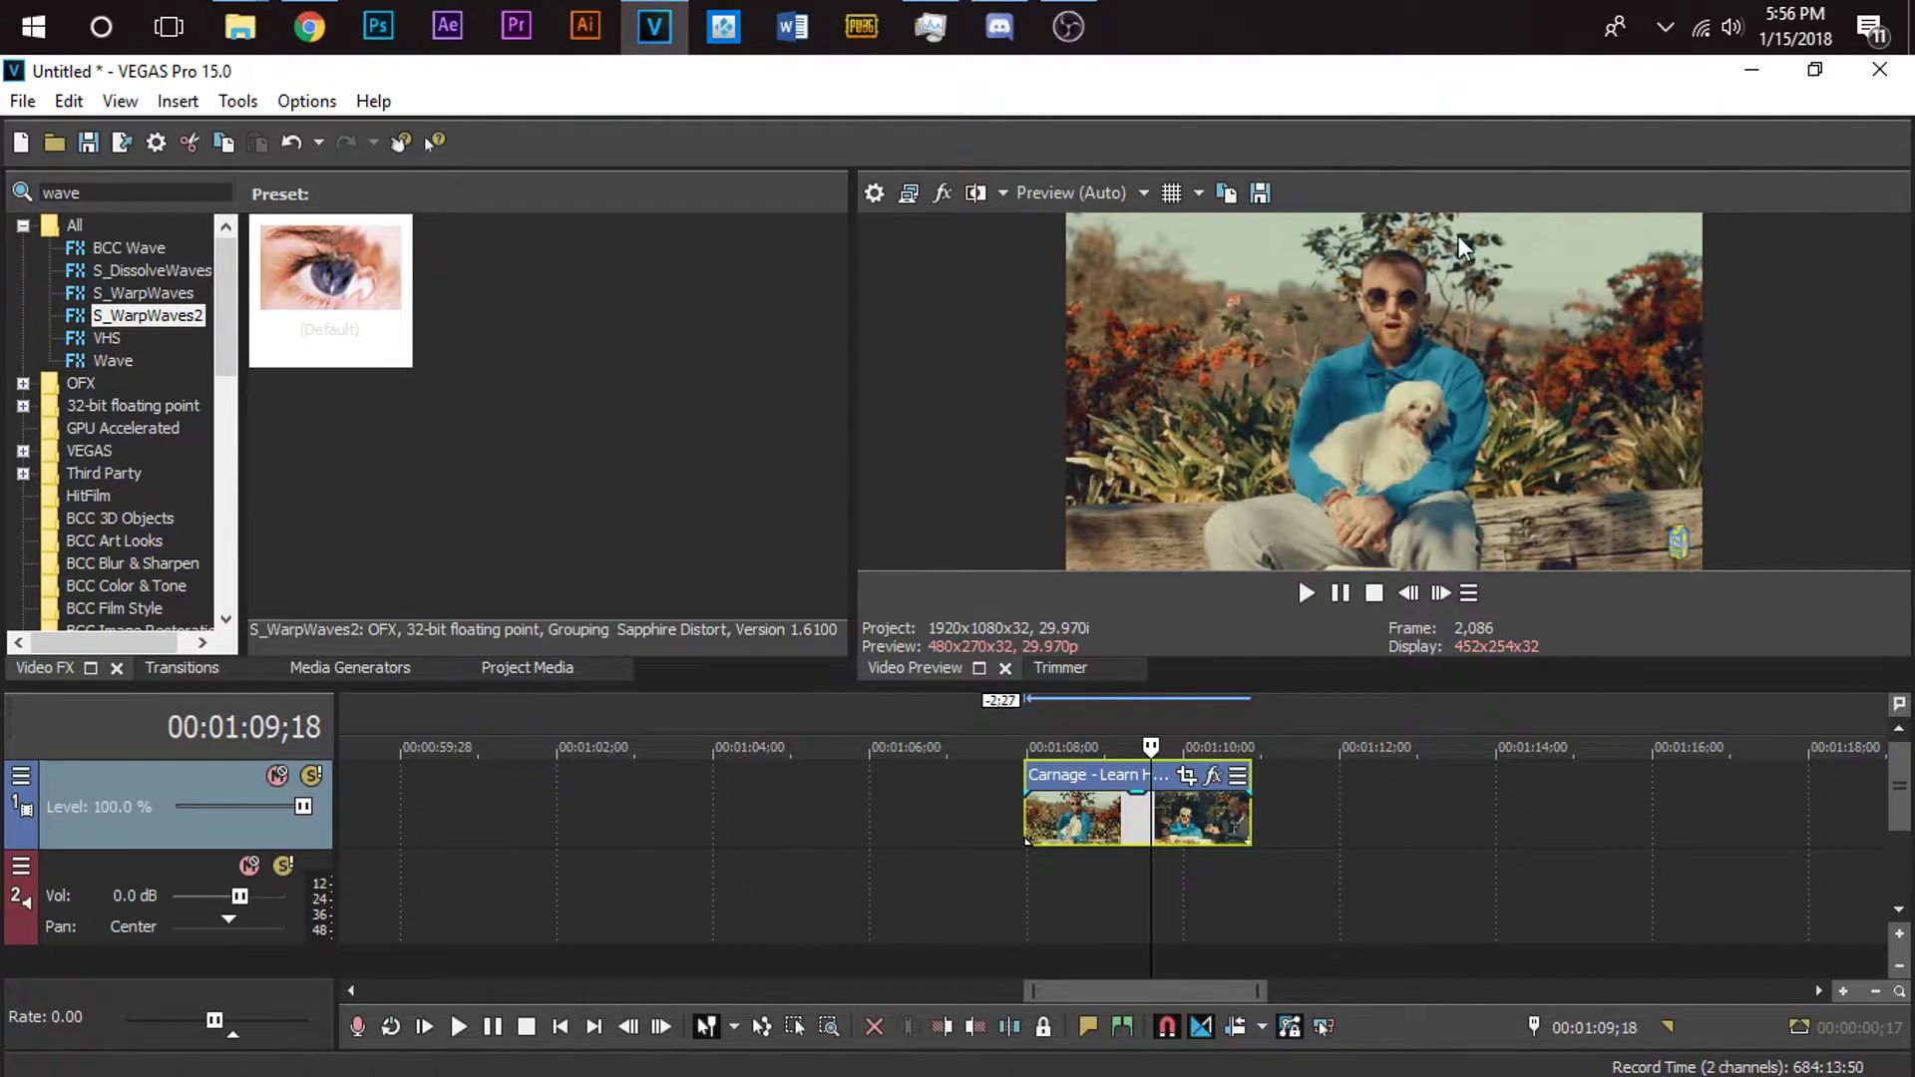
key(space)
click(1099, 820)
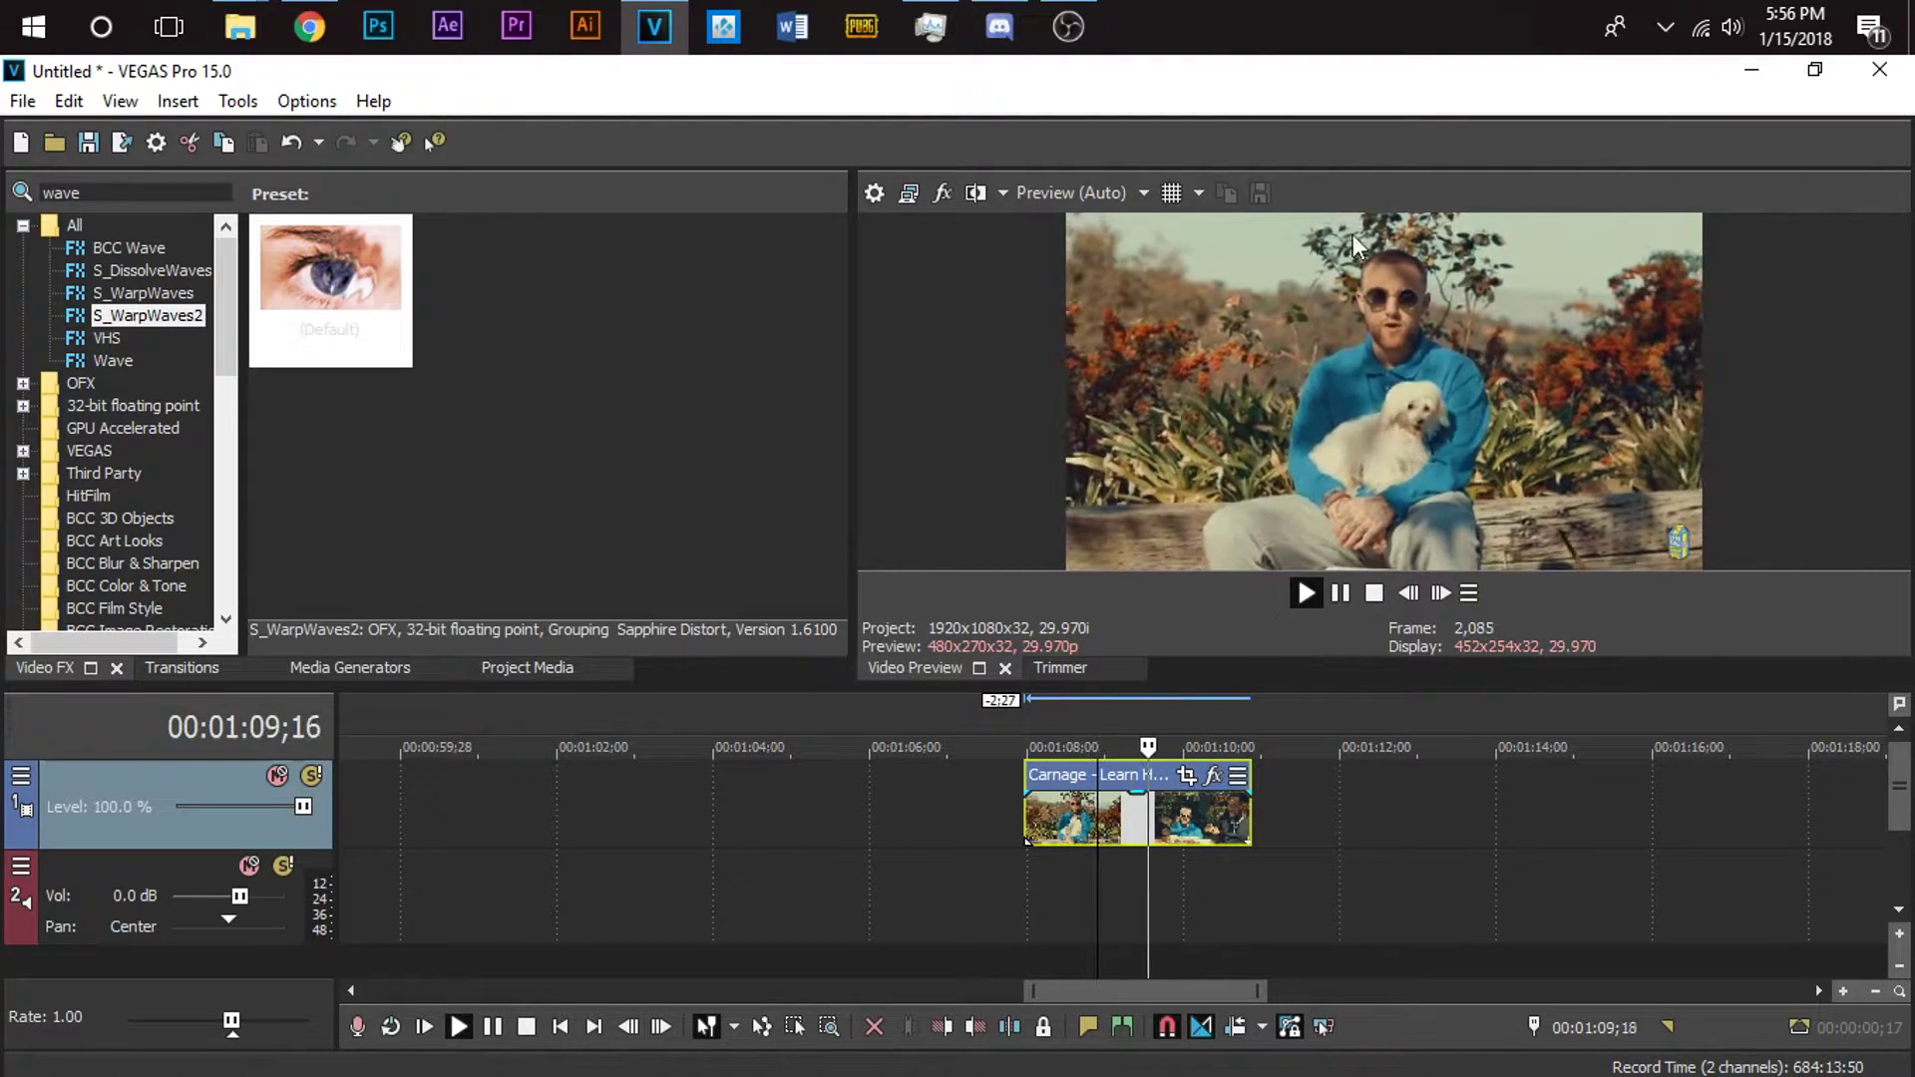
key(space)
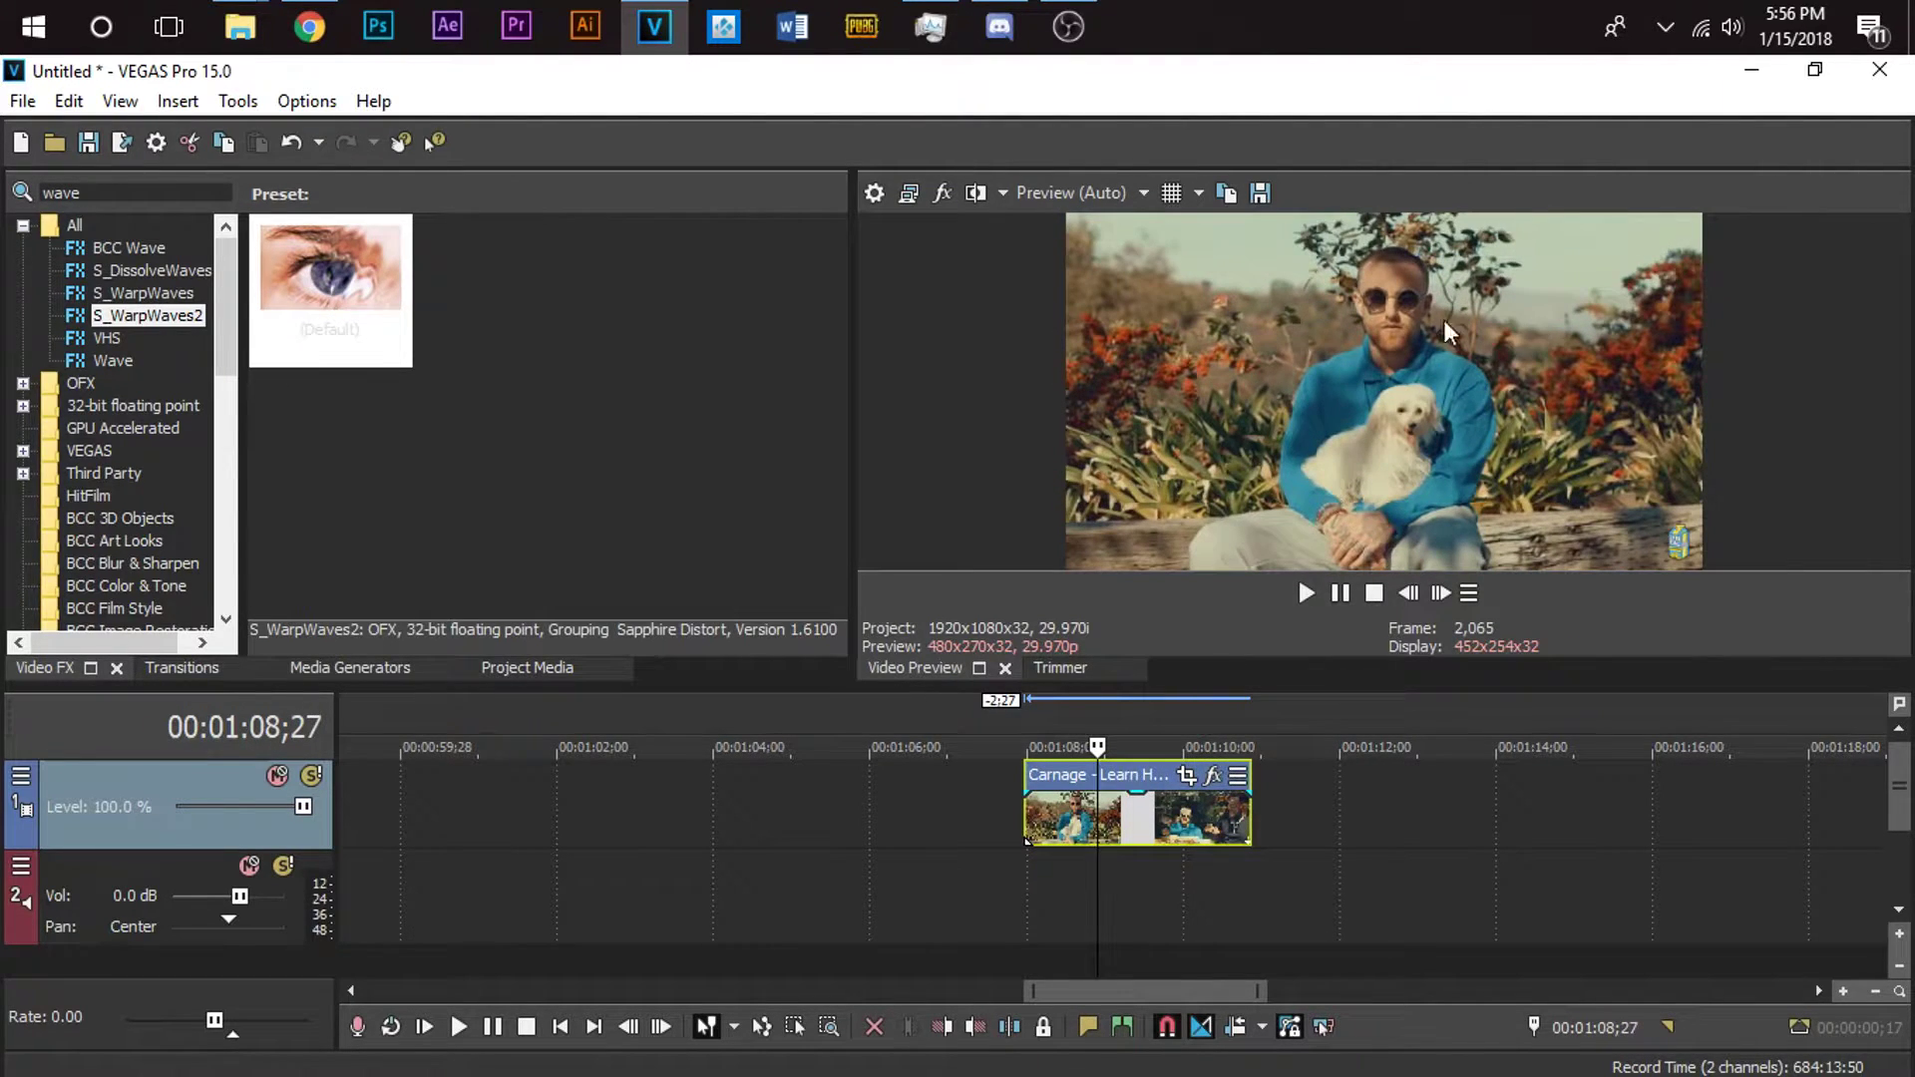
key(space)
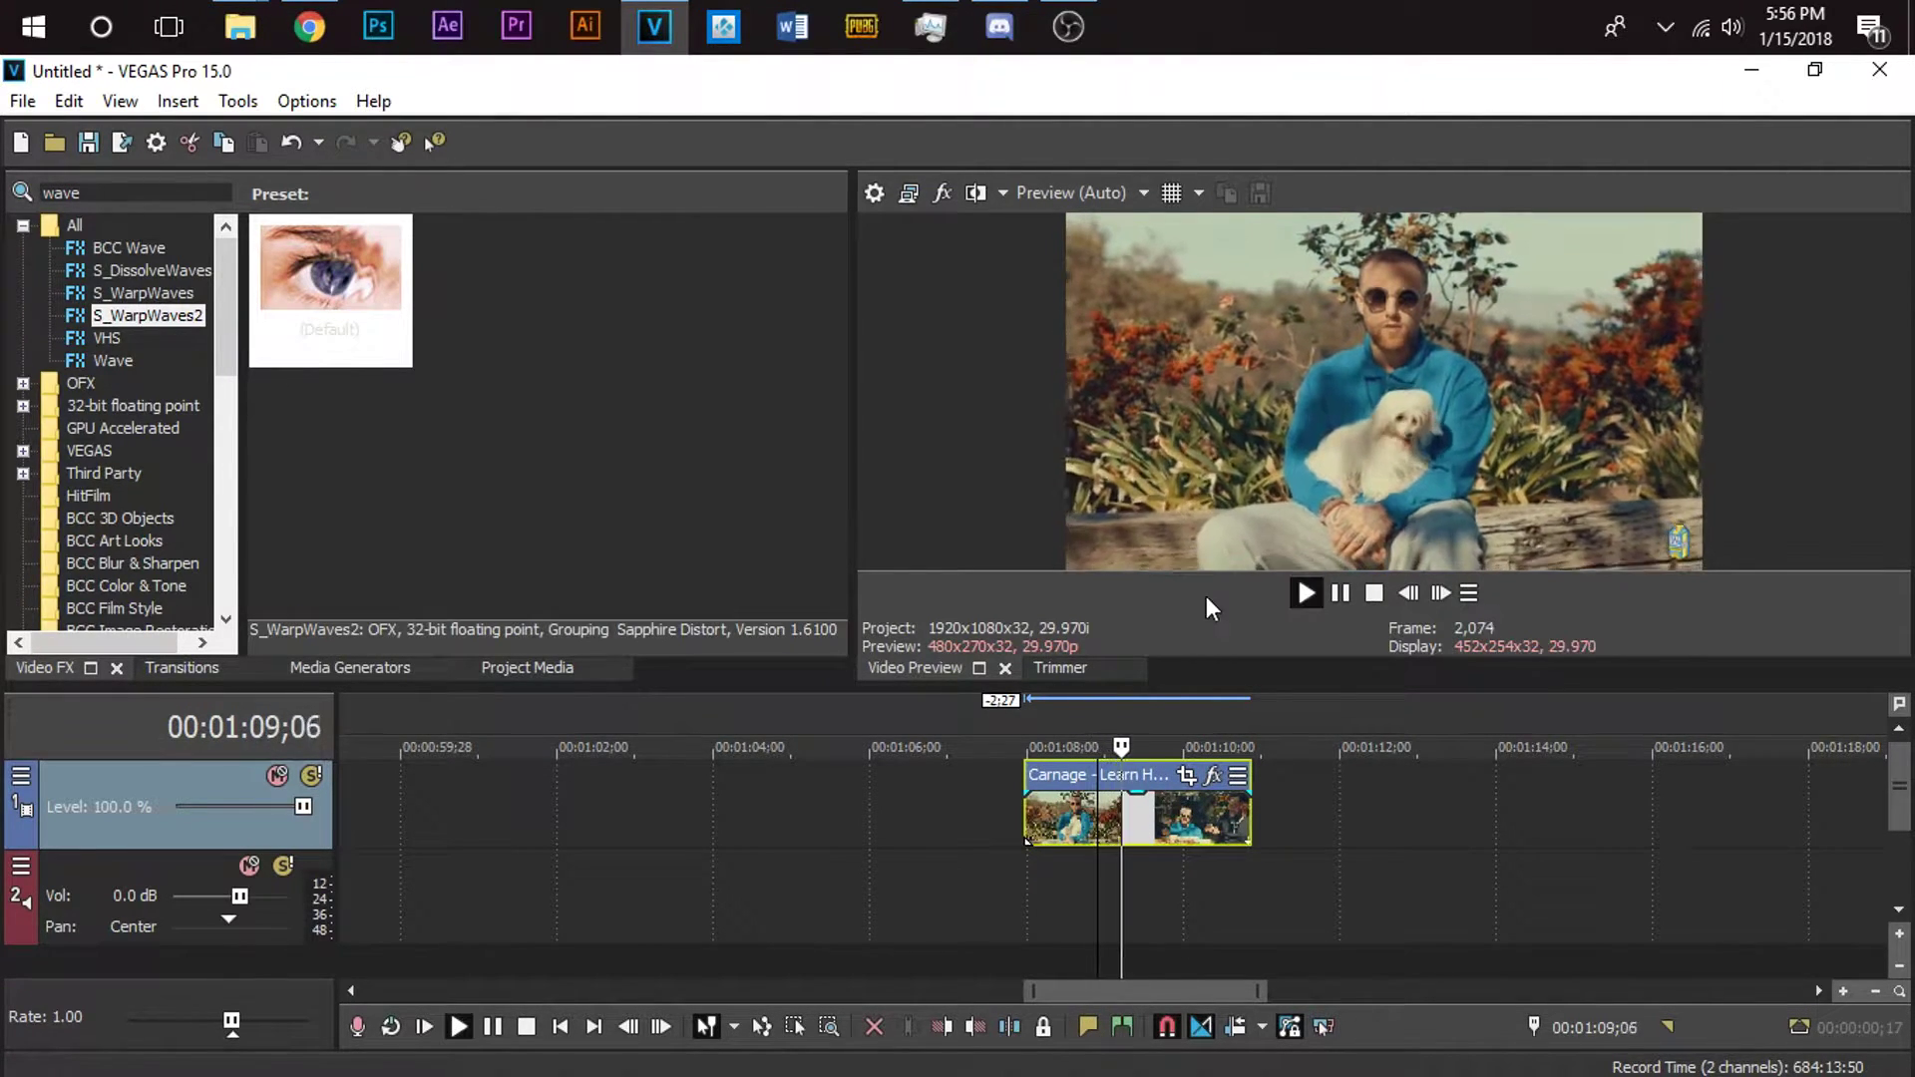
key(space)
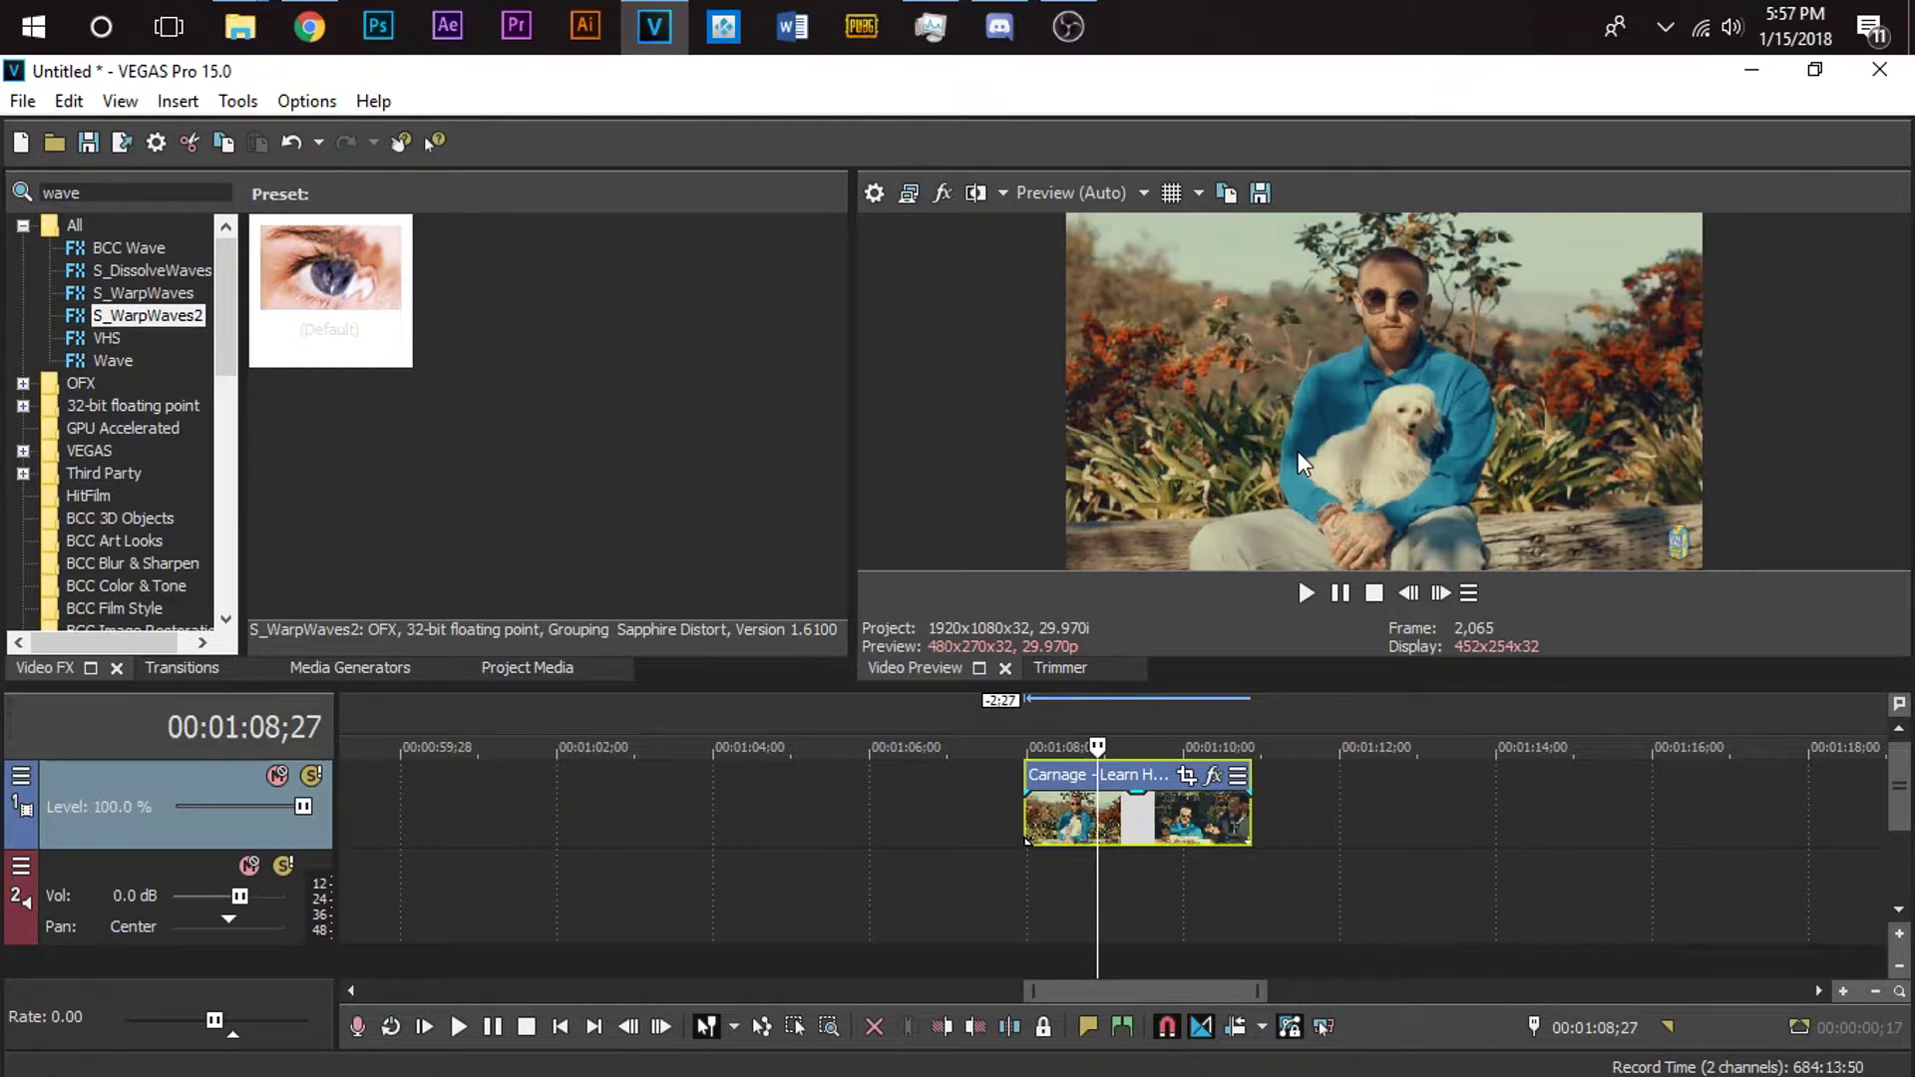
key(space)
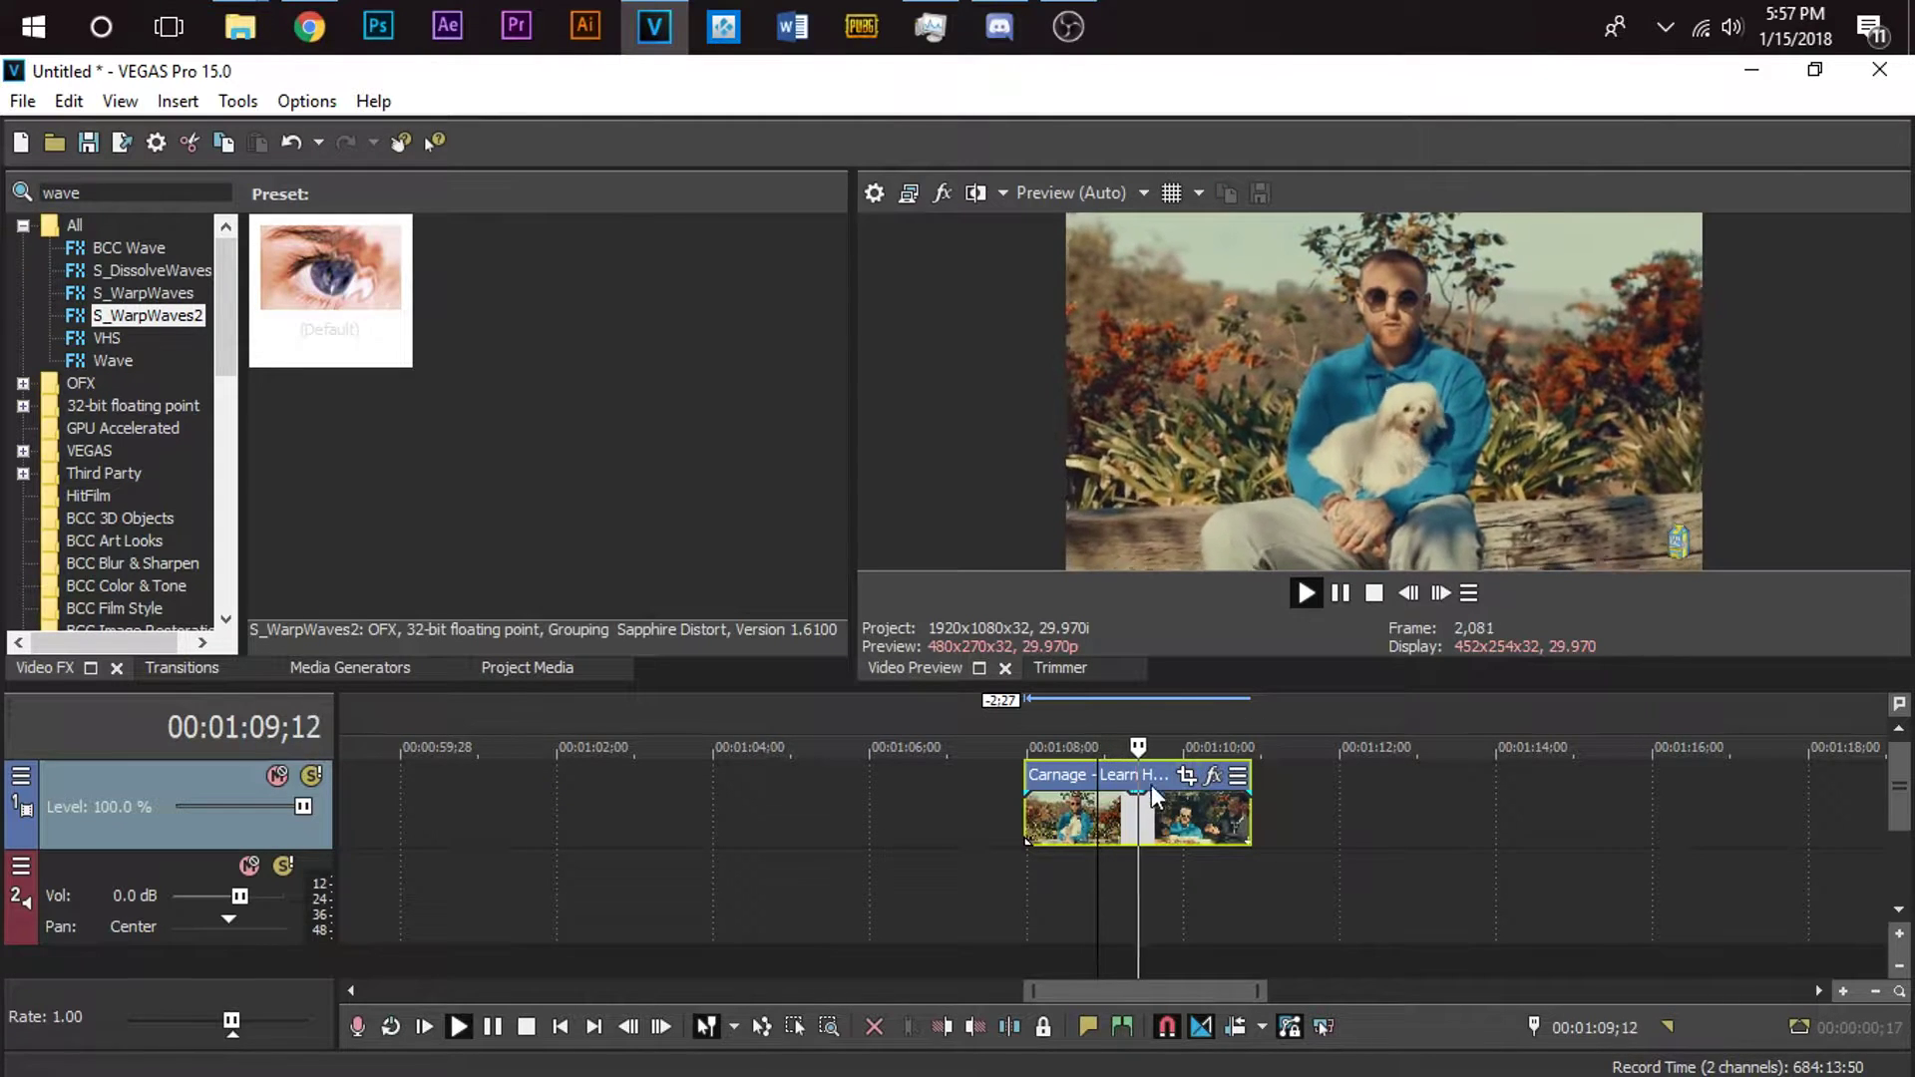
key(space)
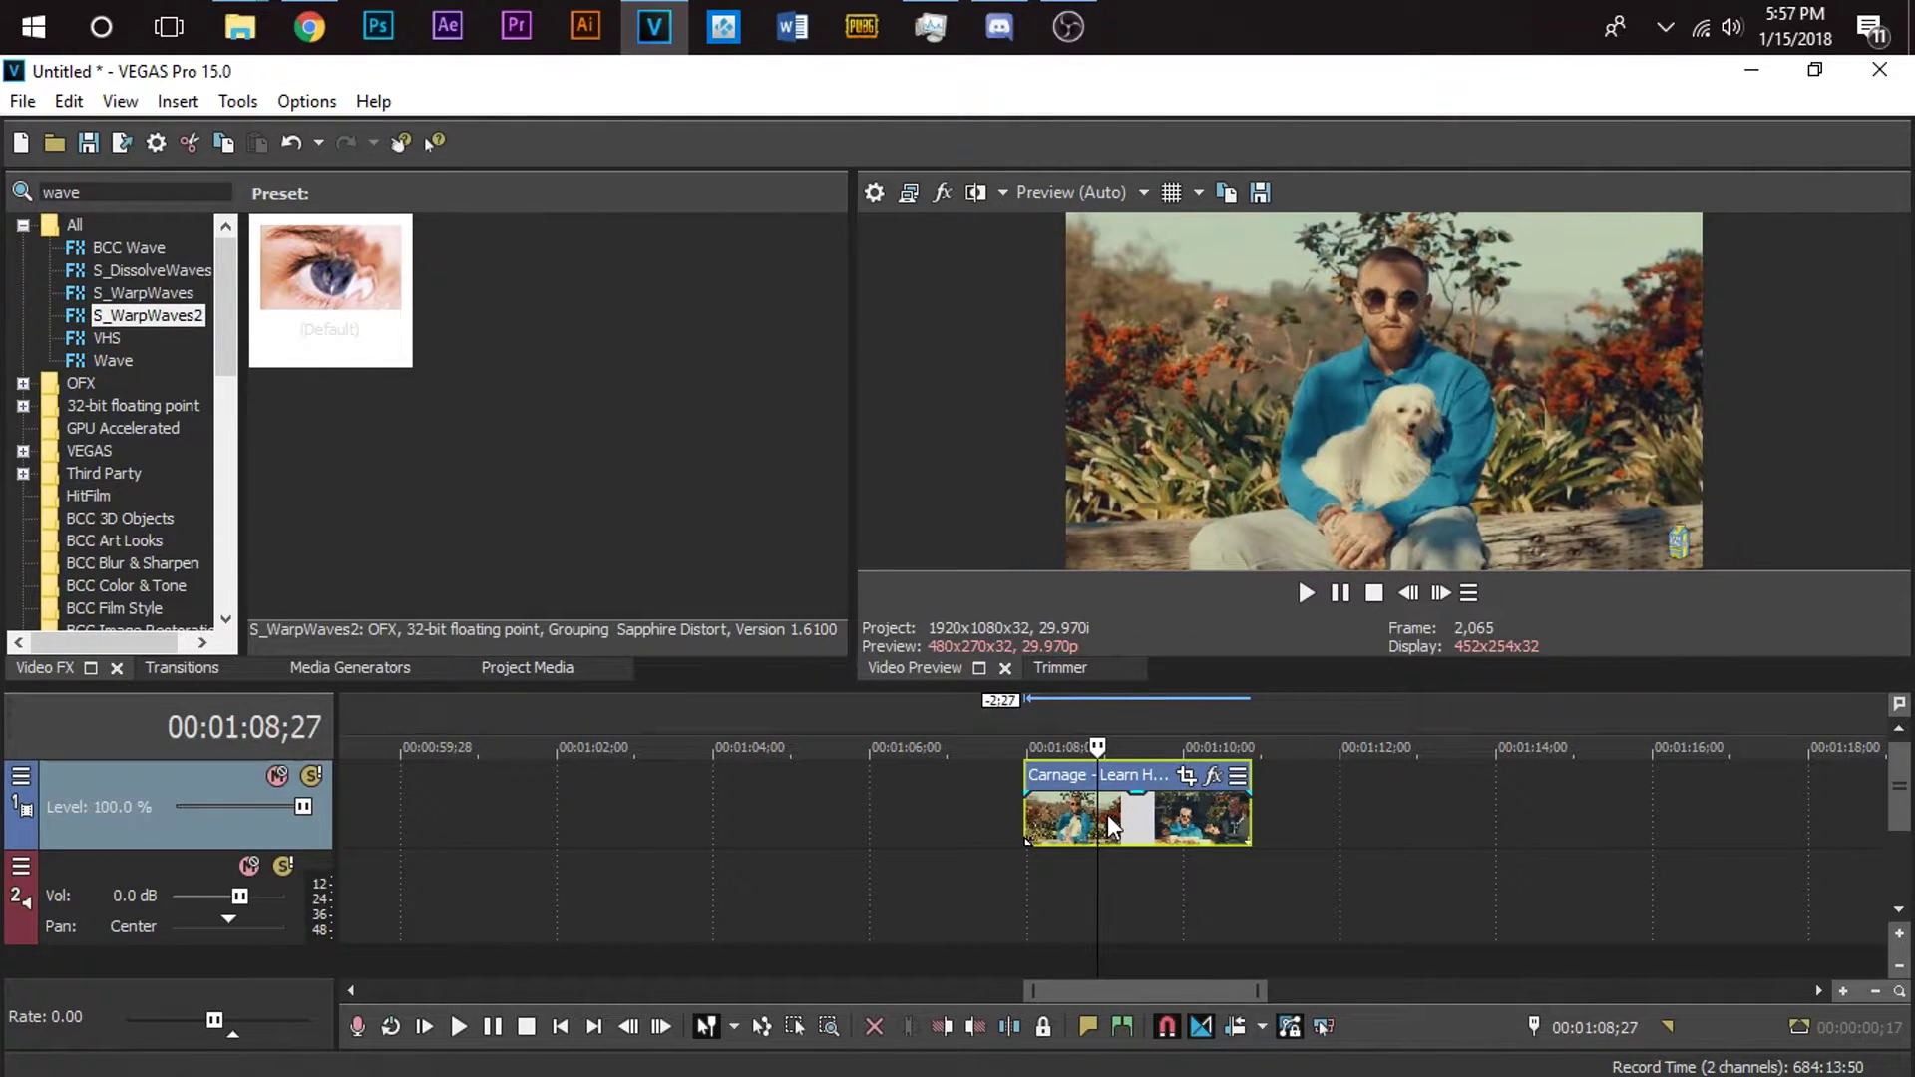
key(space)
key(Return)
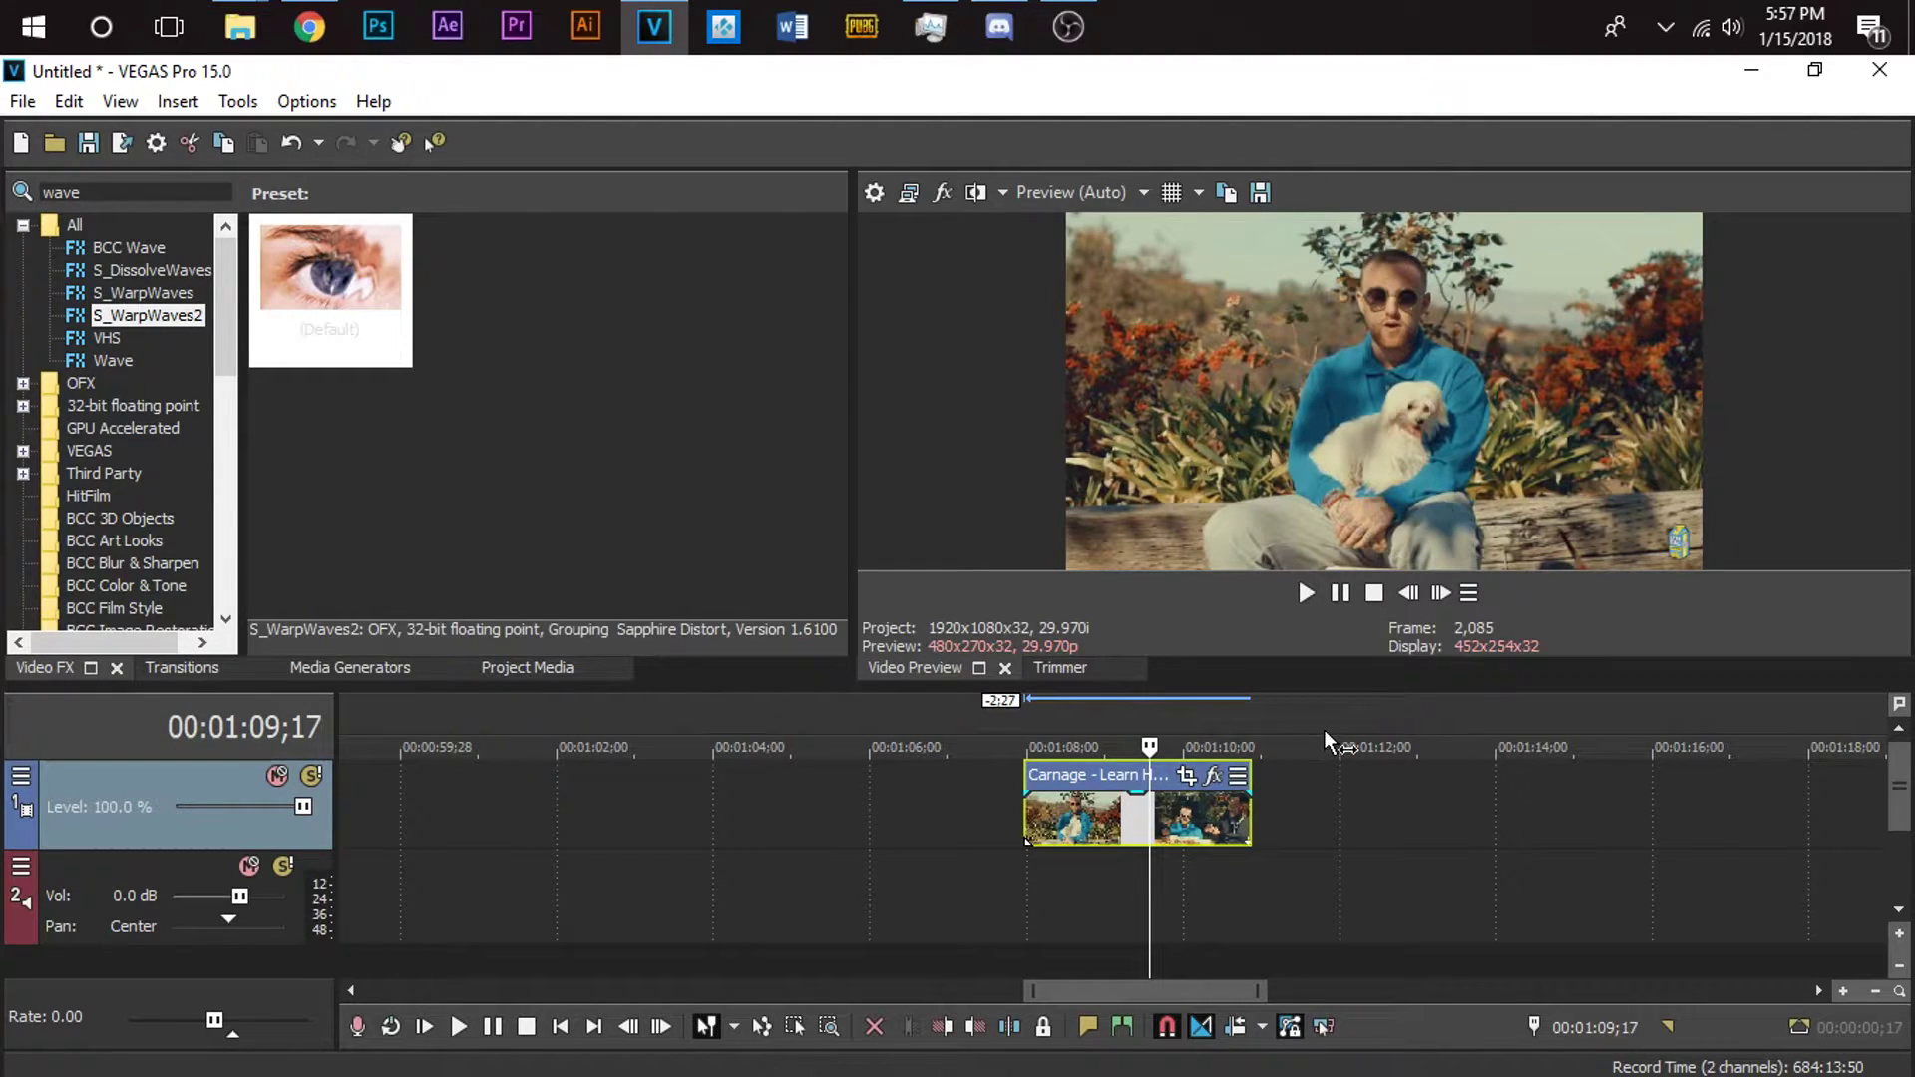
click(1033, 817)
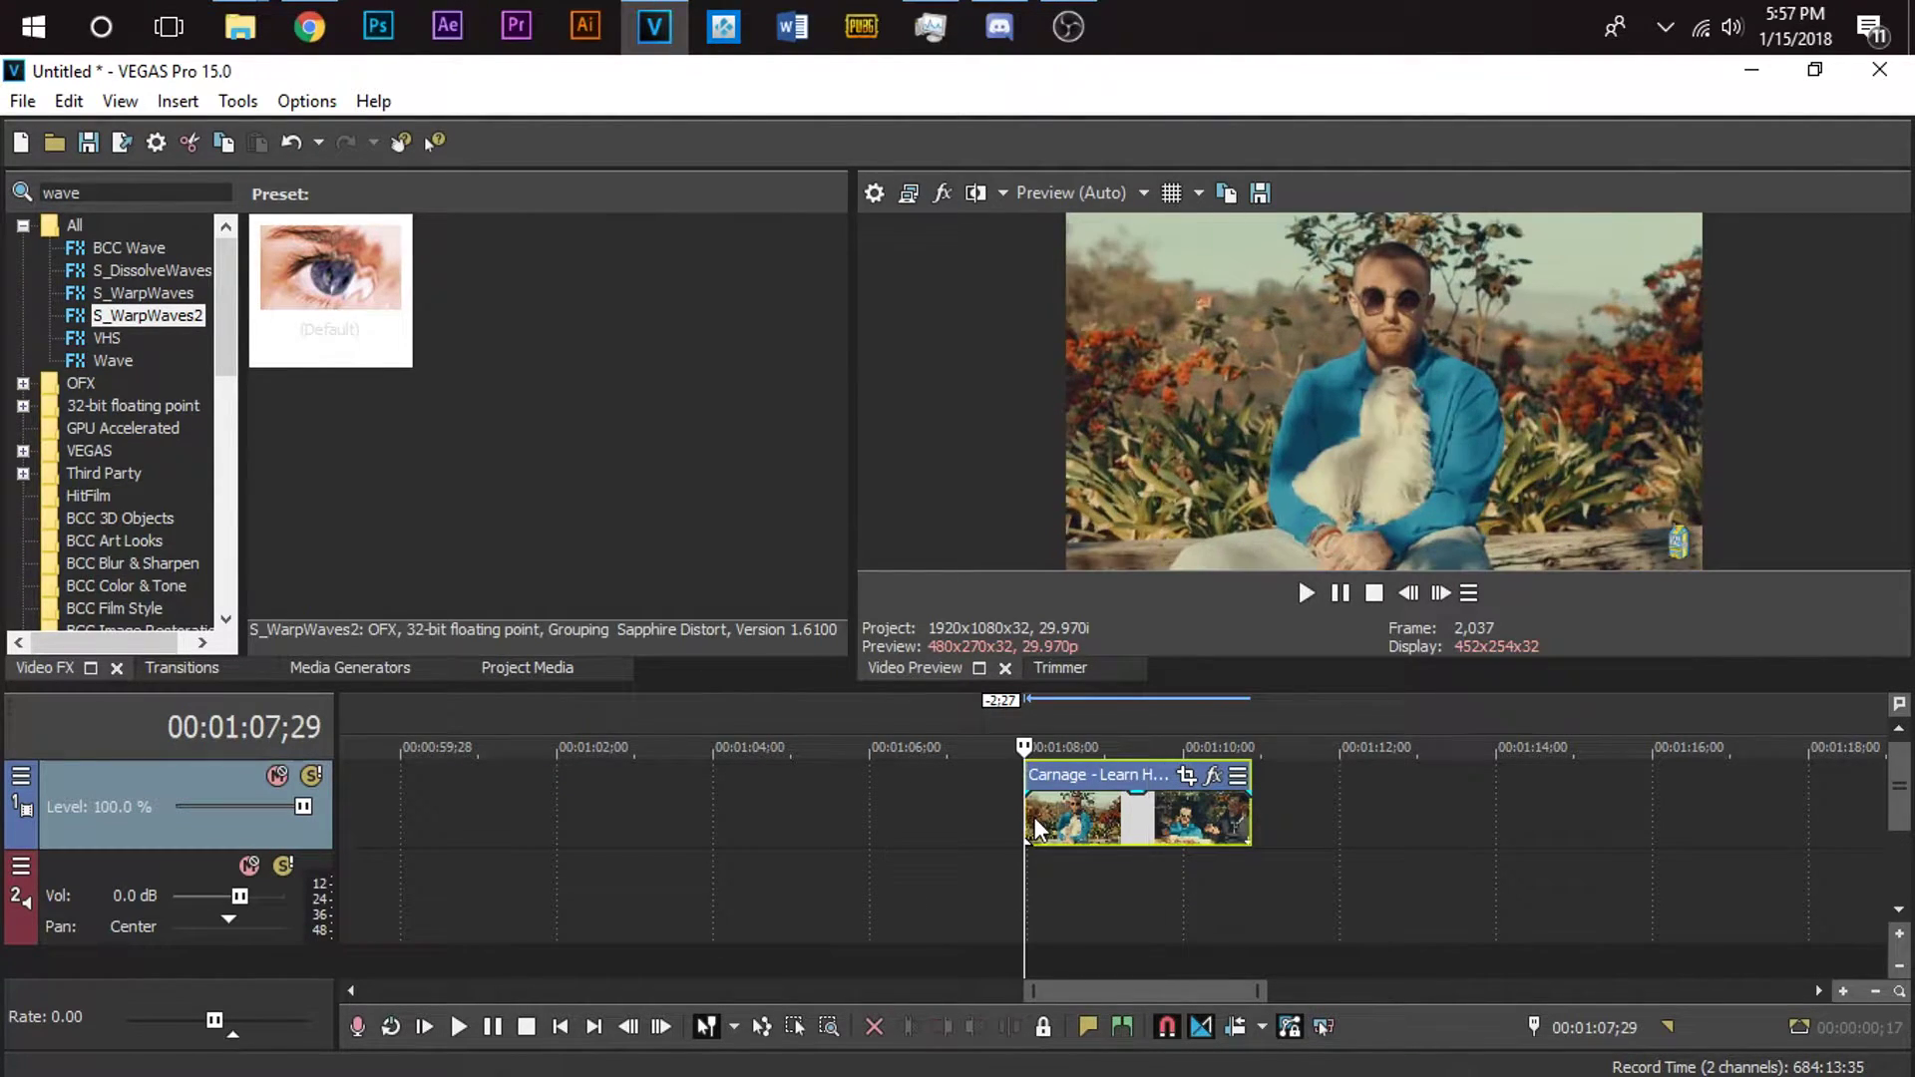
key(space)
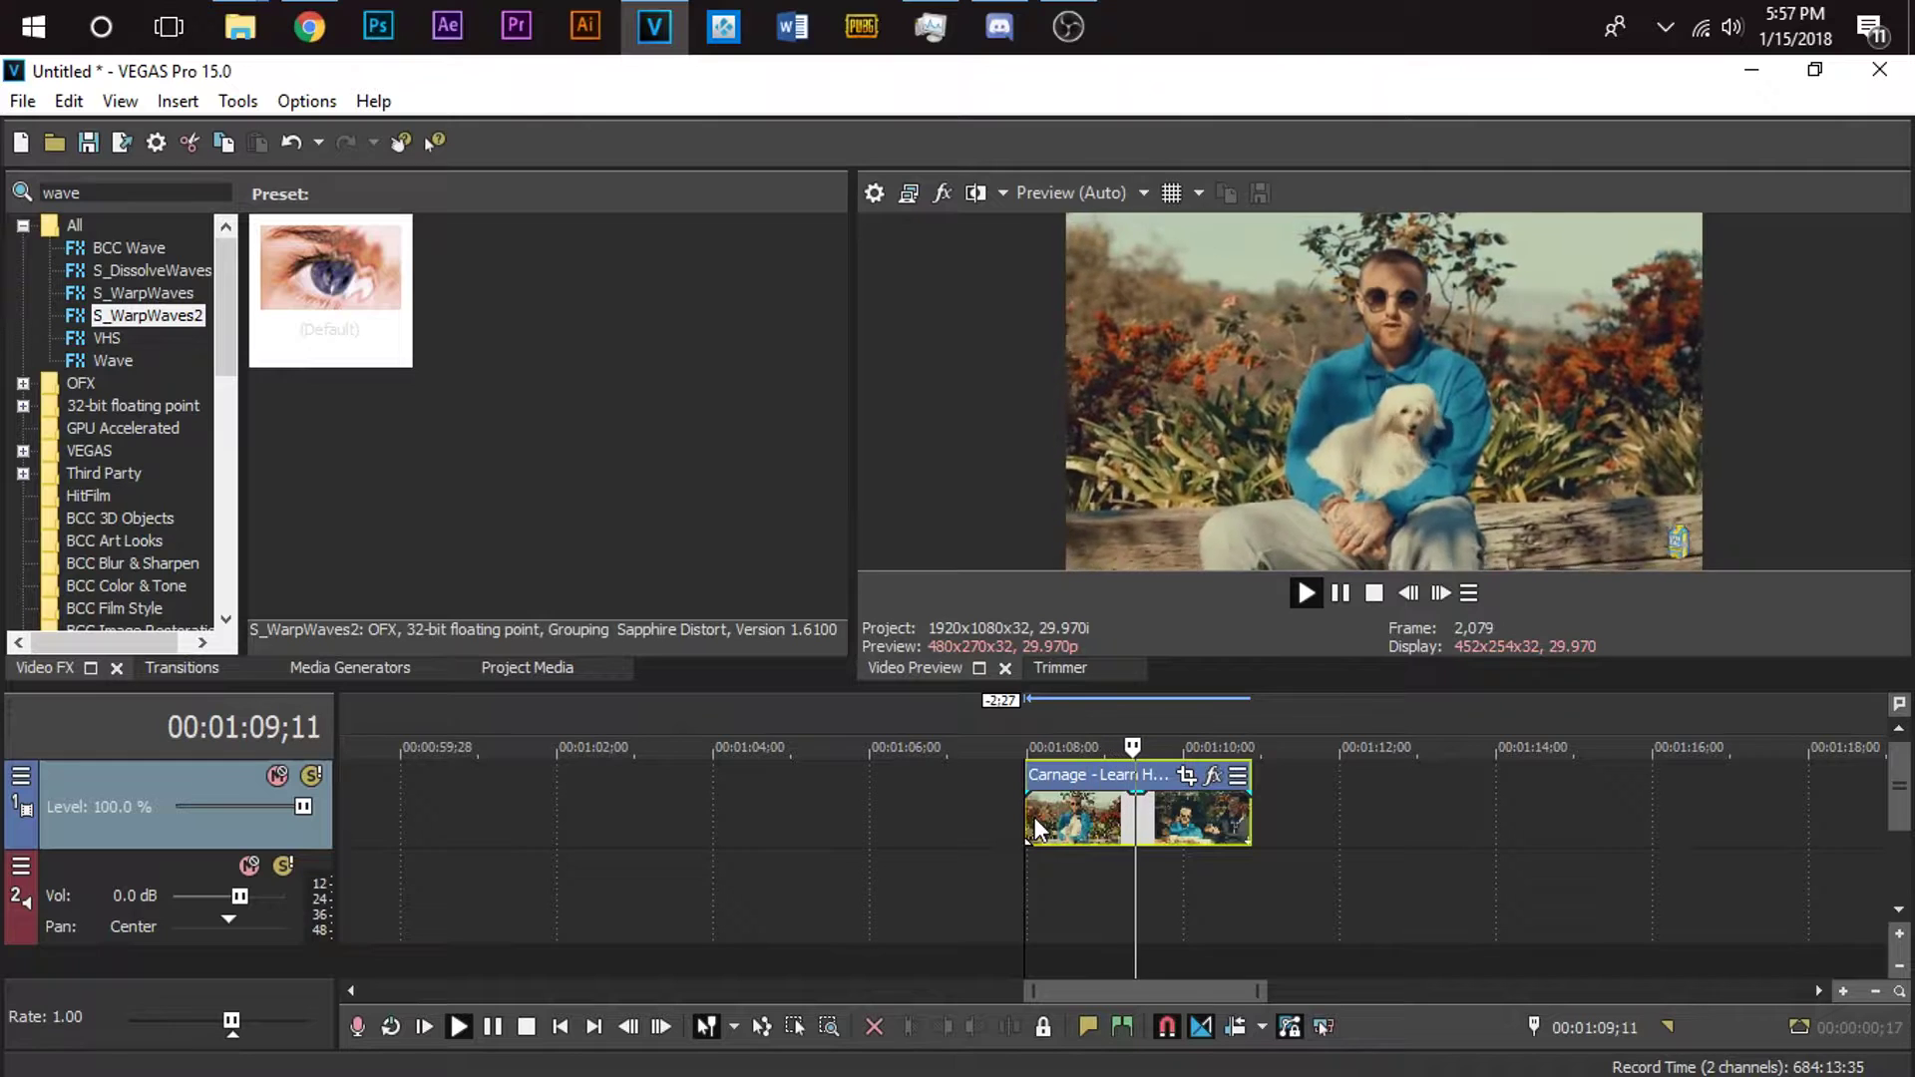
key(space)
click(1072, 816)
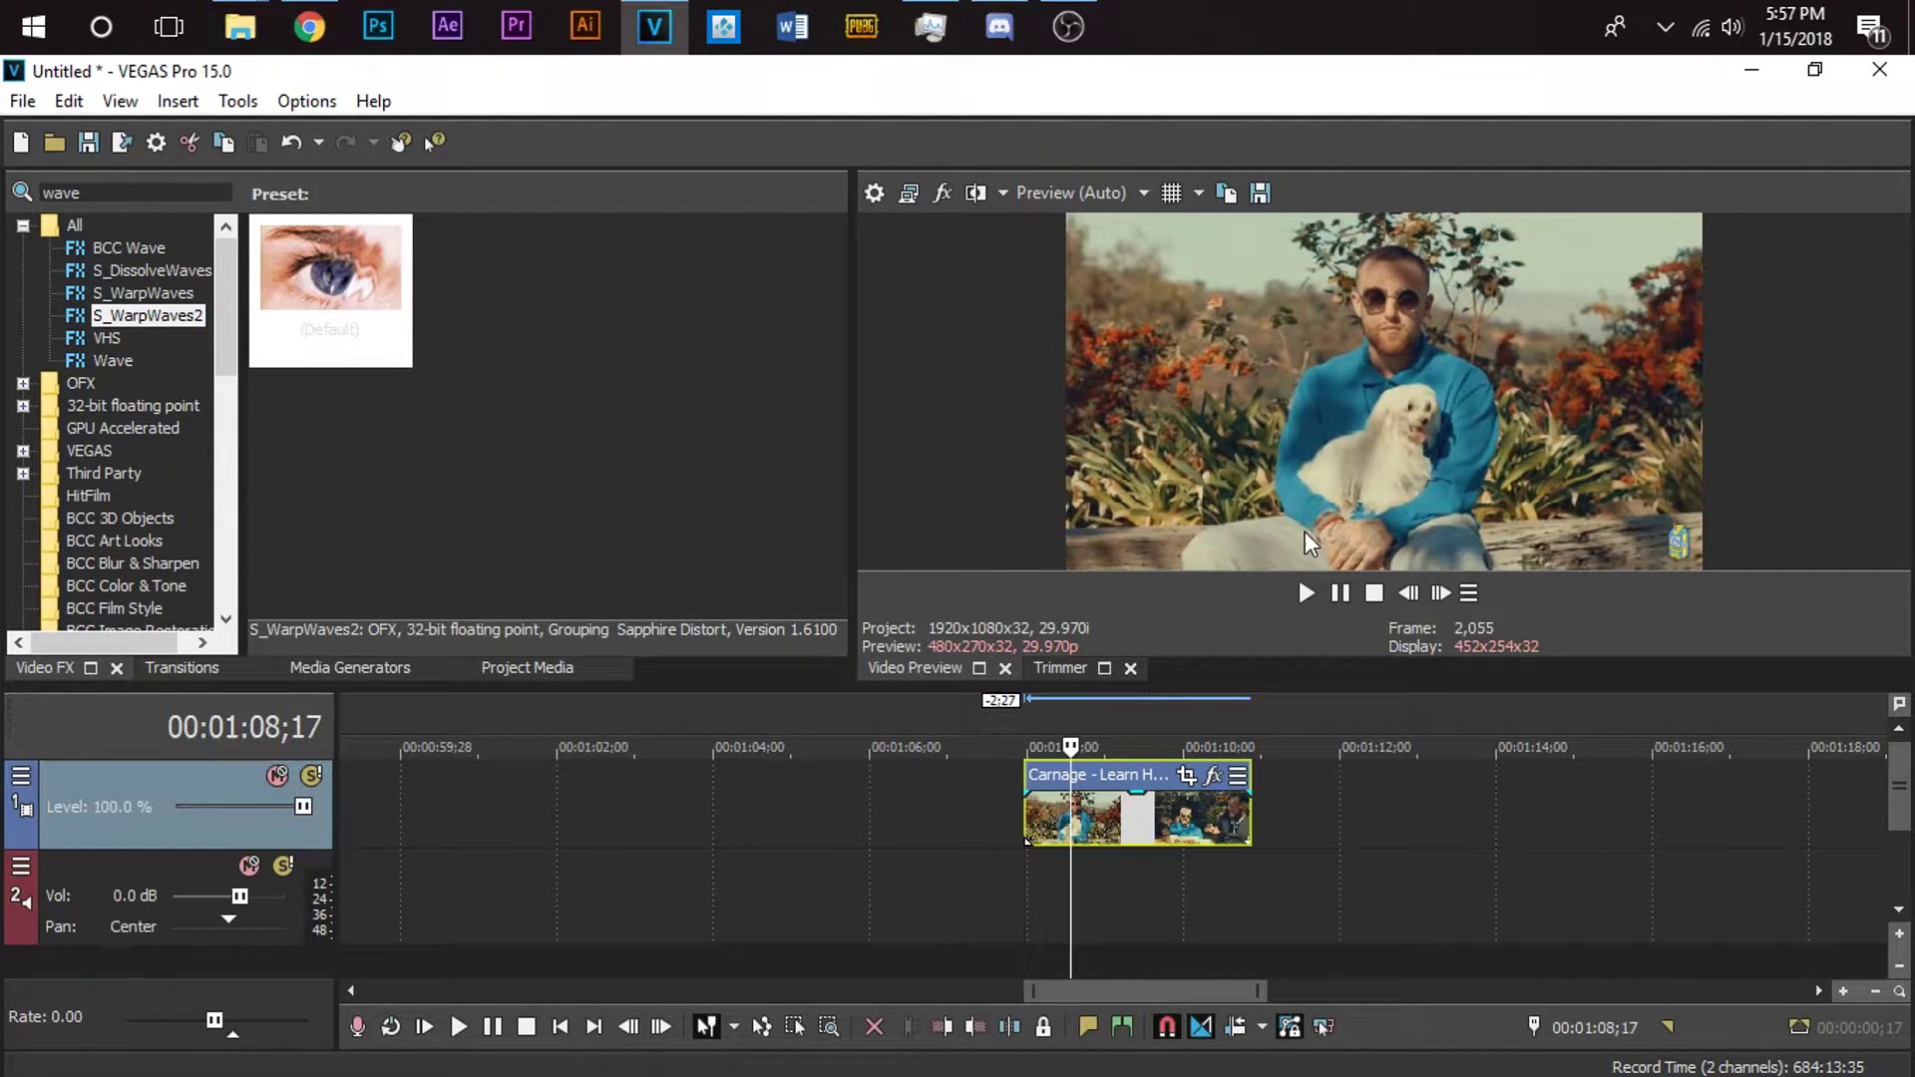
key(space)
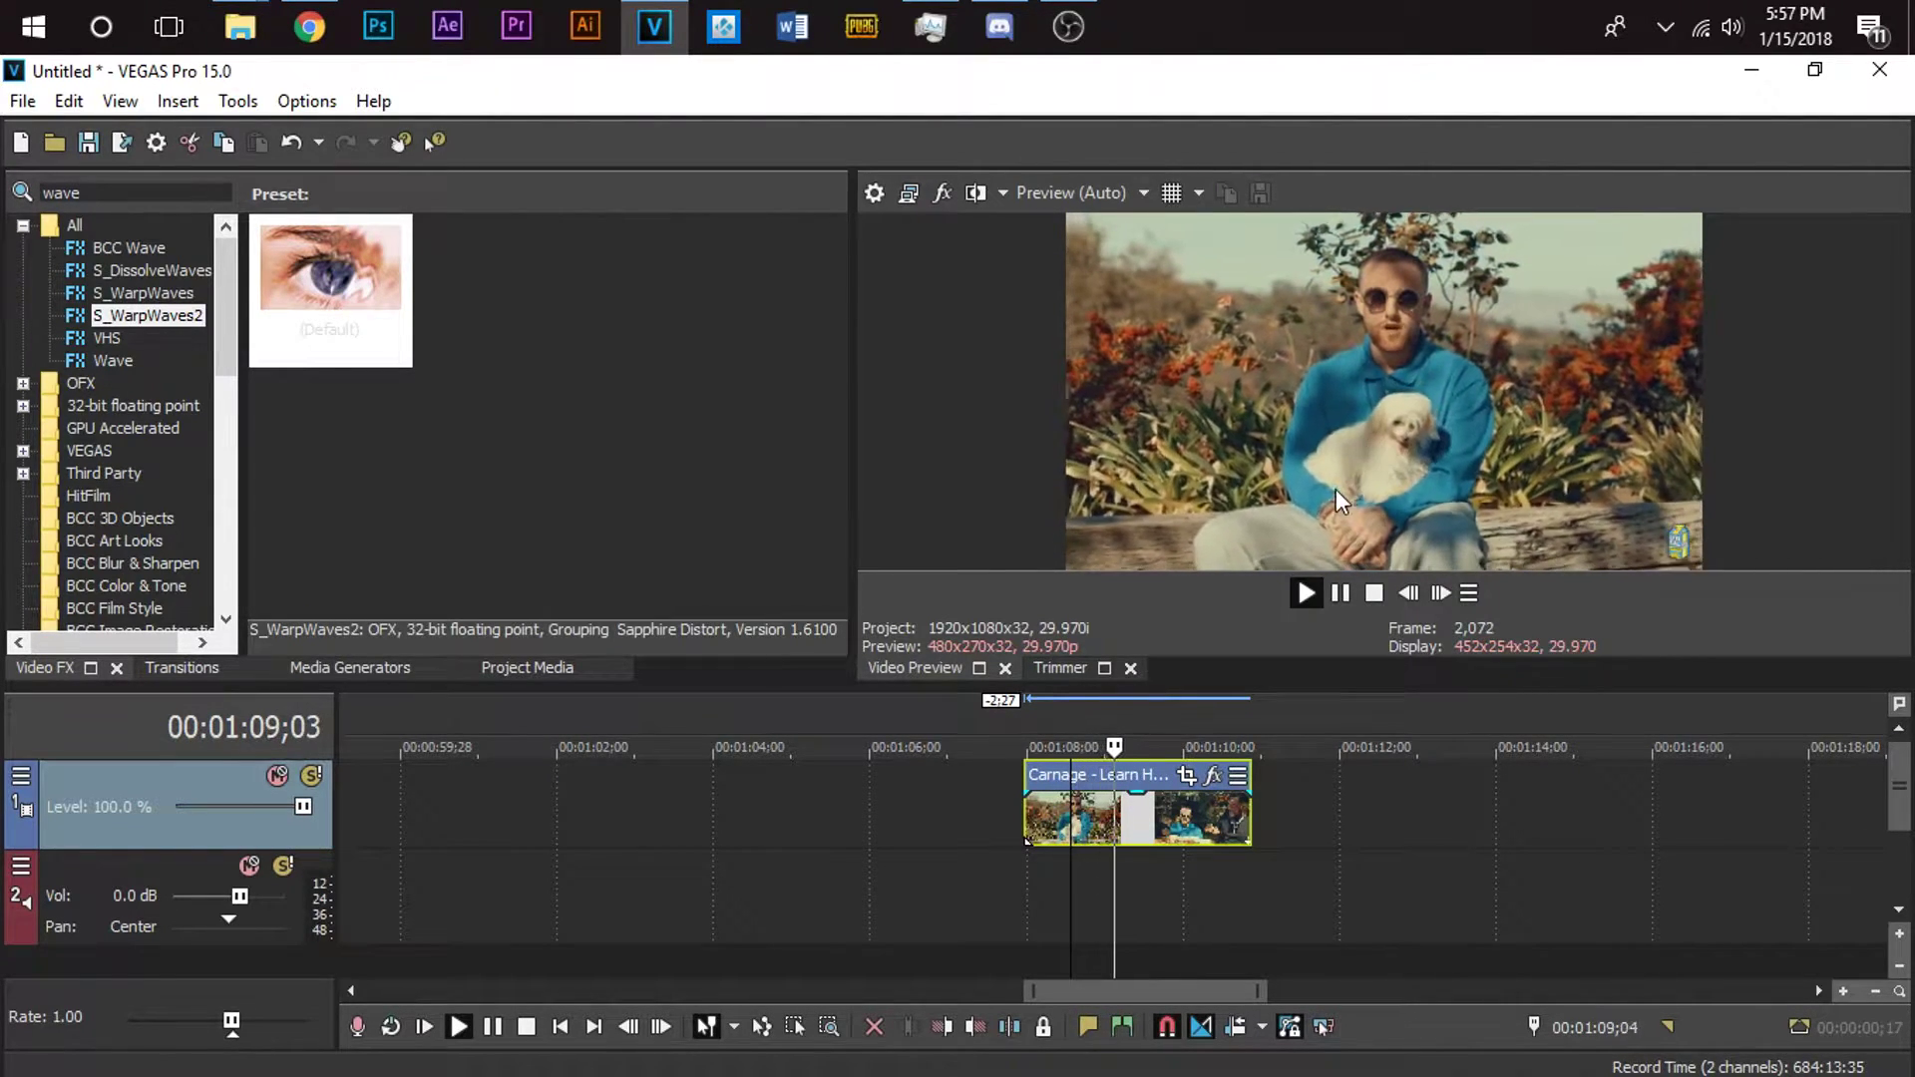
key(space)
key(space)
click(1005, 796)
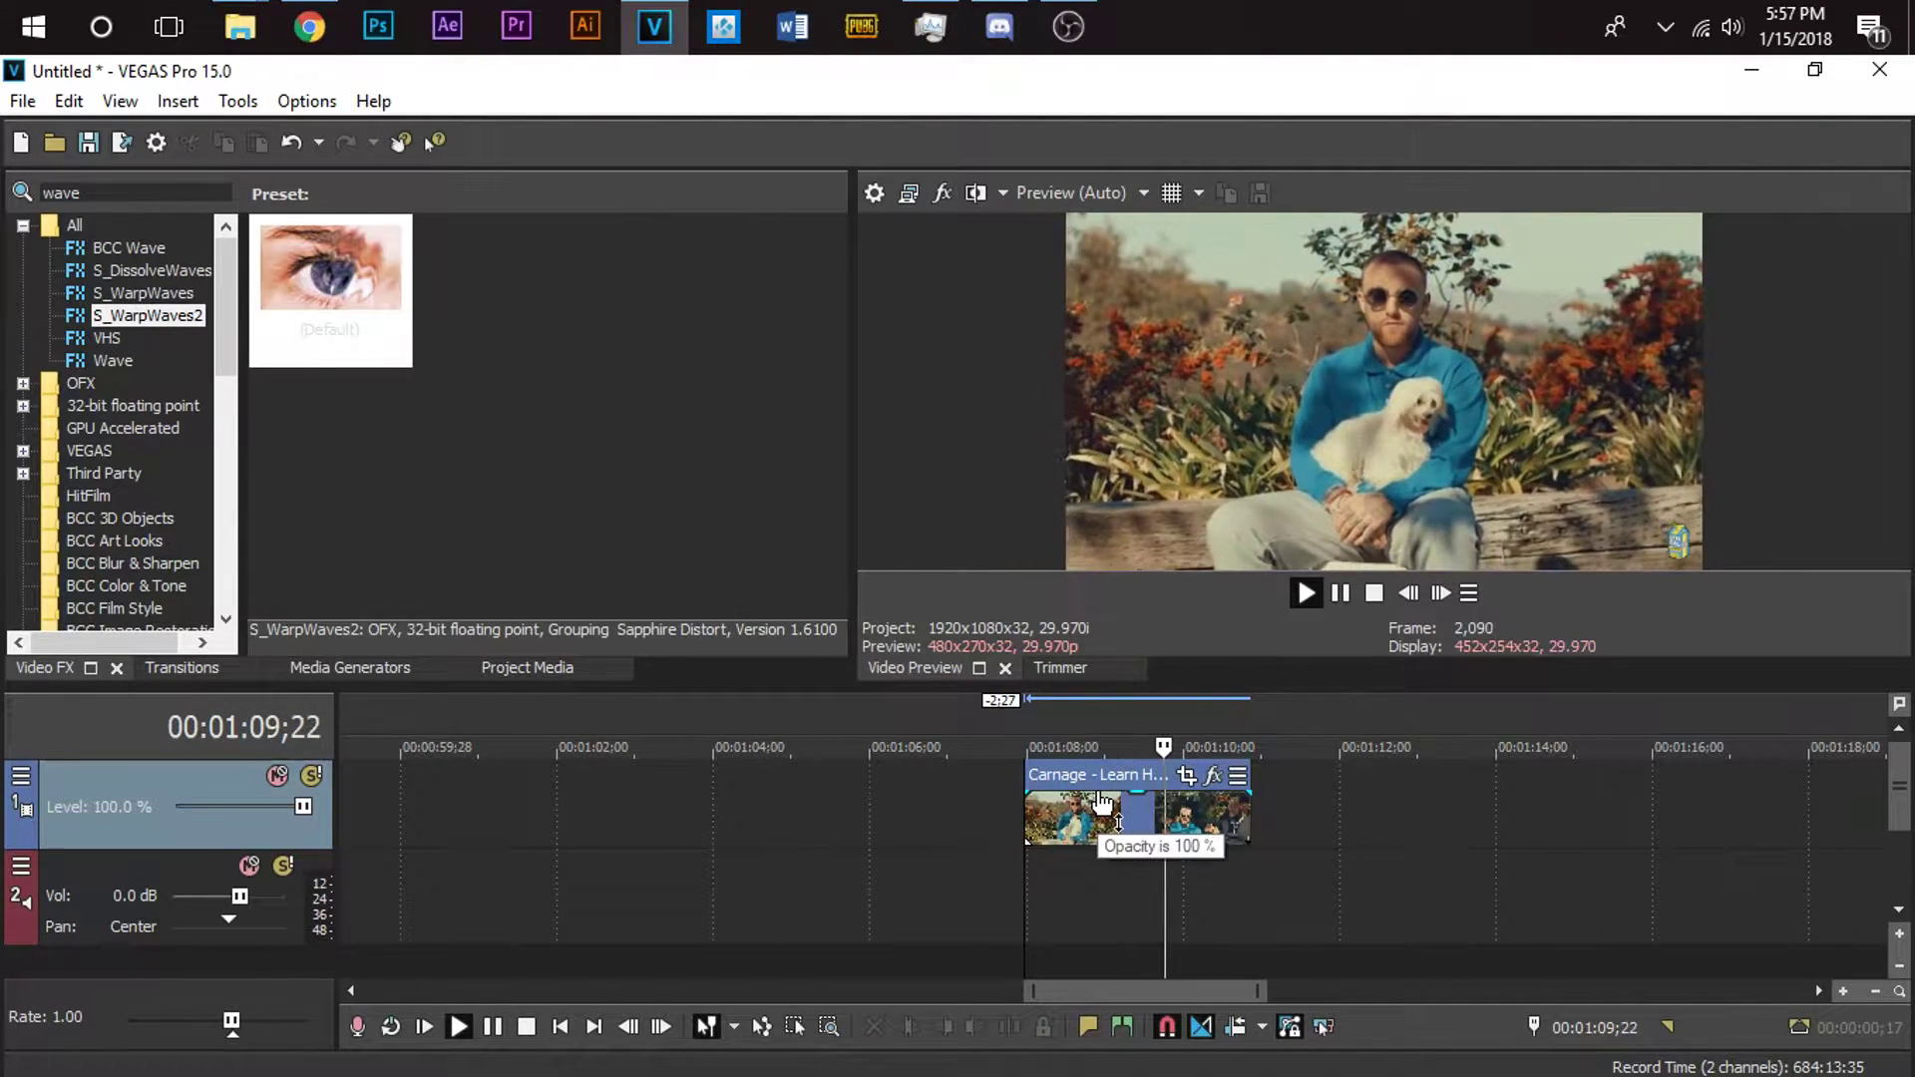
key(space)
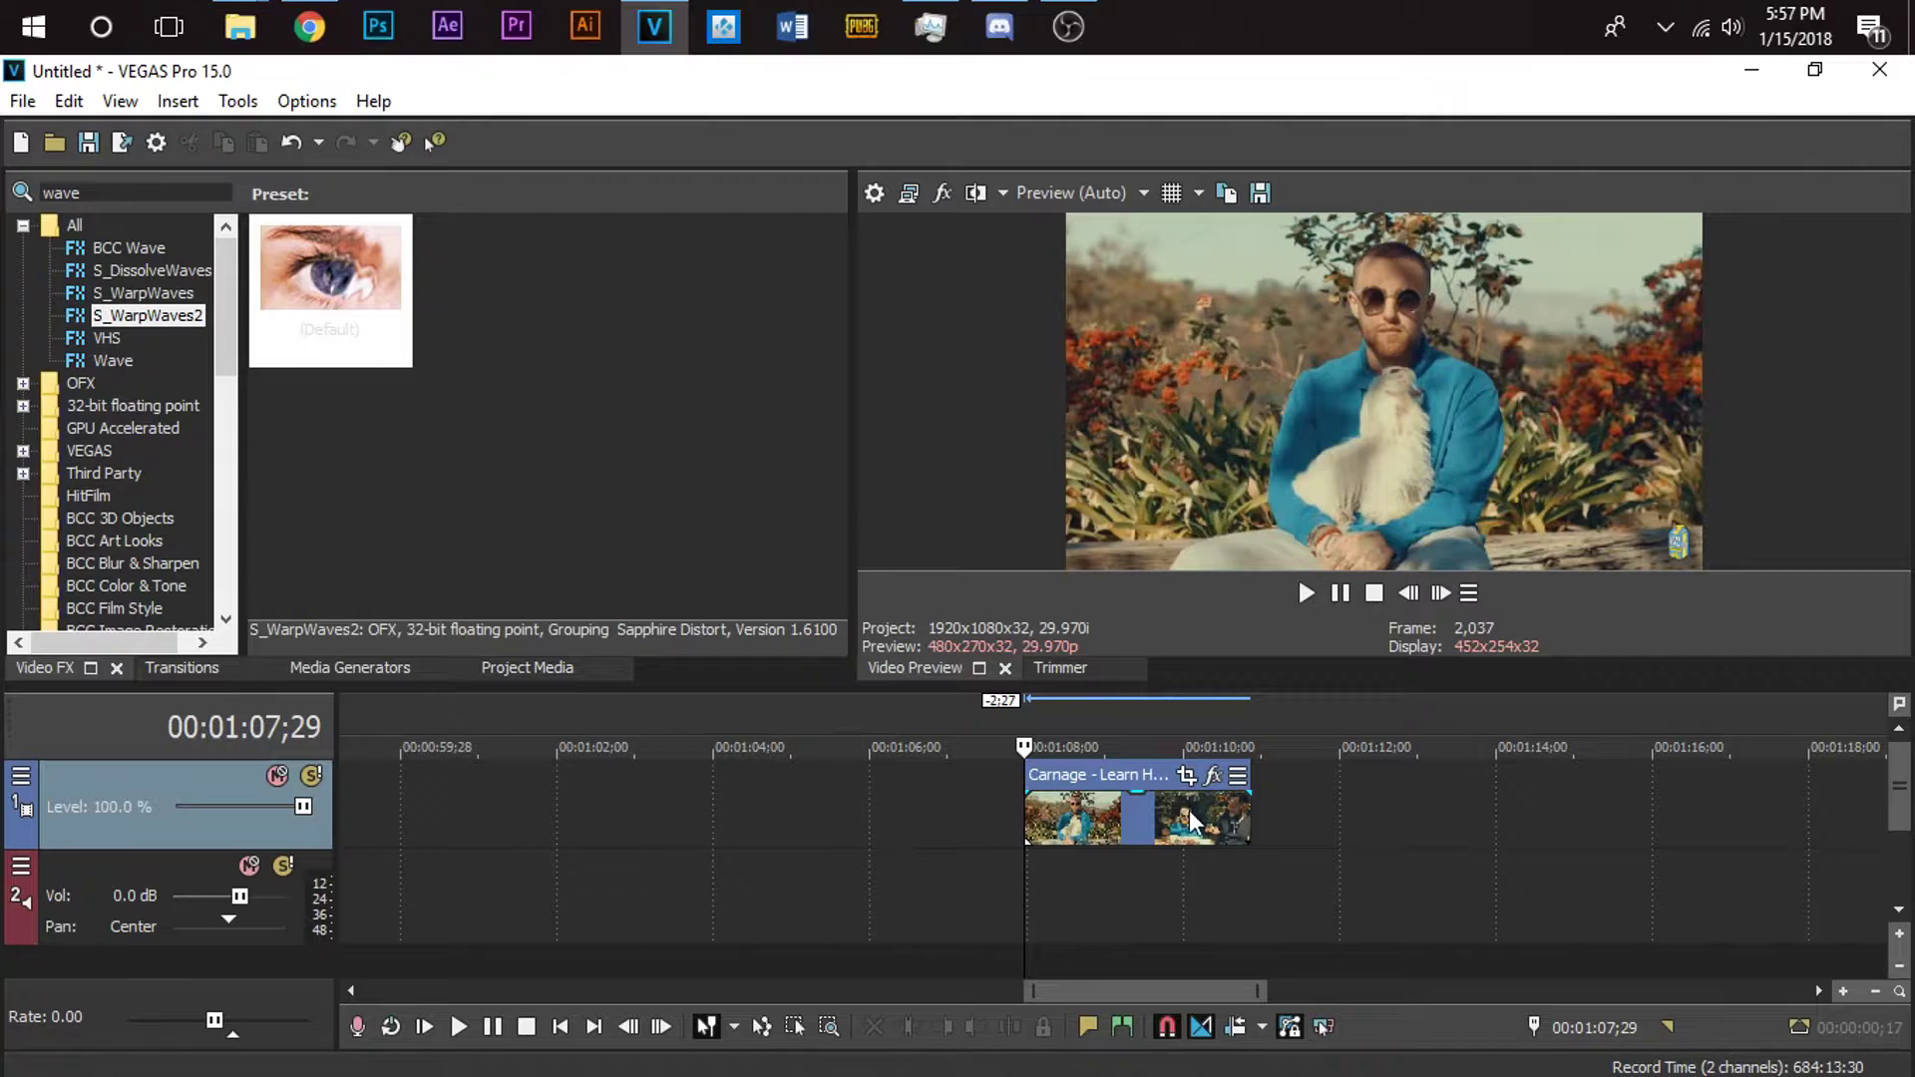
Duplicate the Carnage video track and open Event Pan/Crop on one of the clips.
right_click(1275, 805)
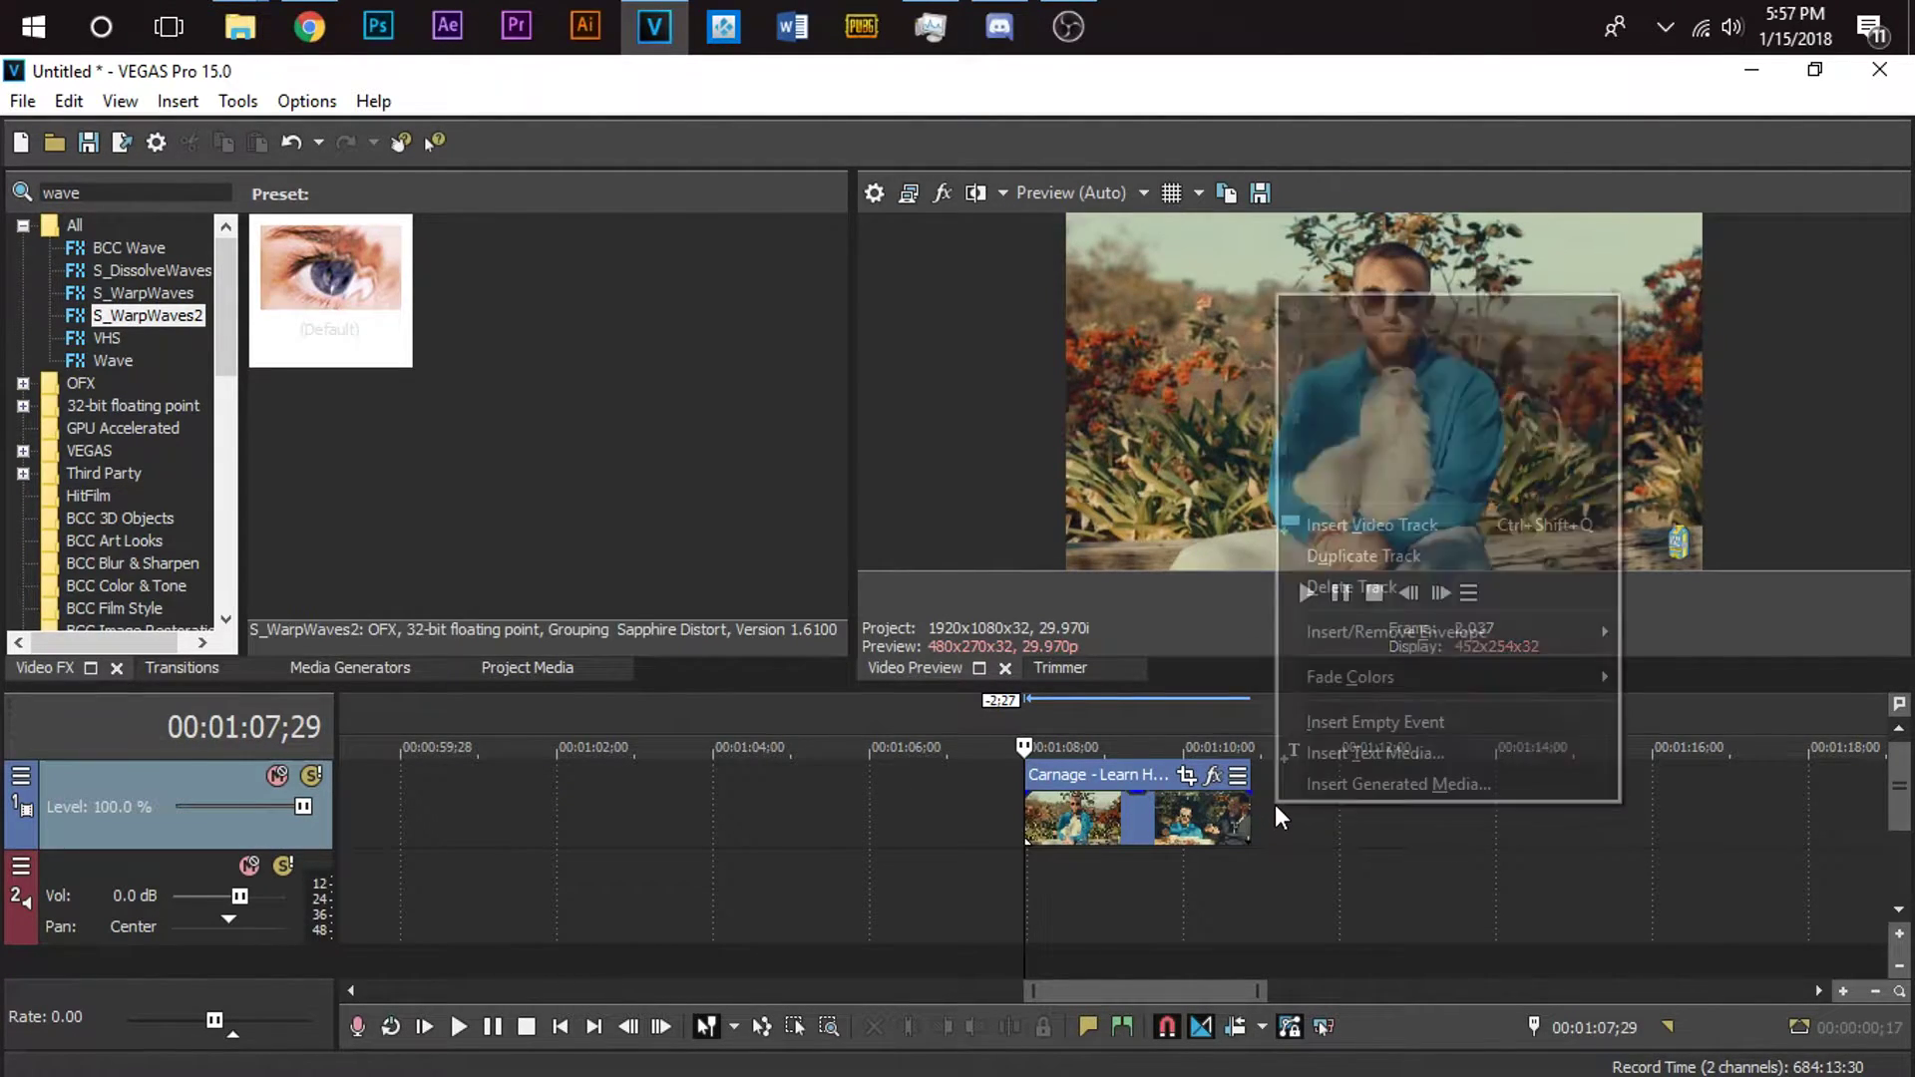
click(1342, 555)
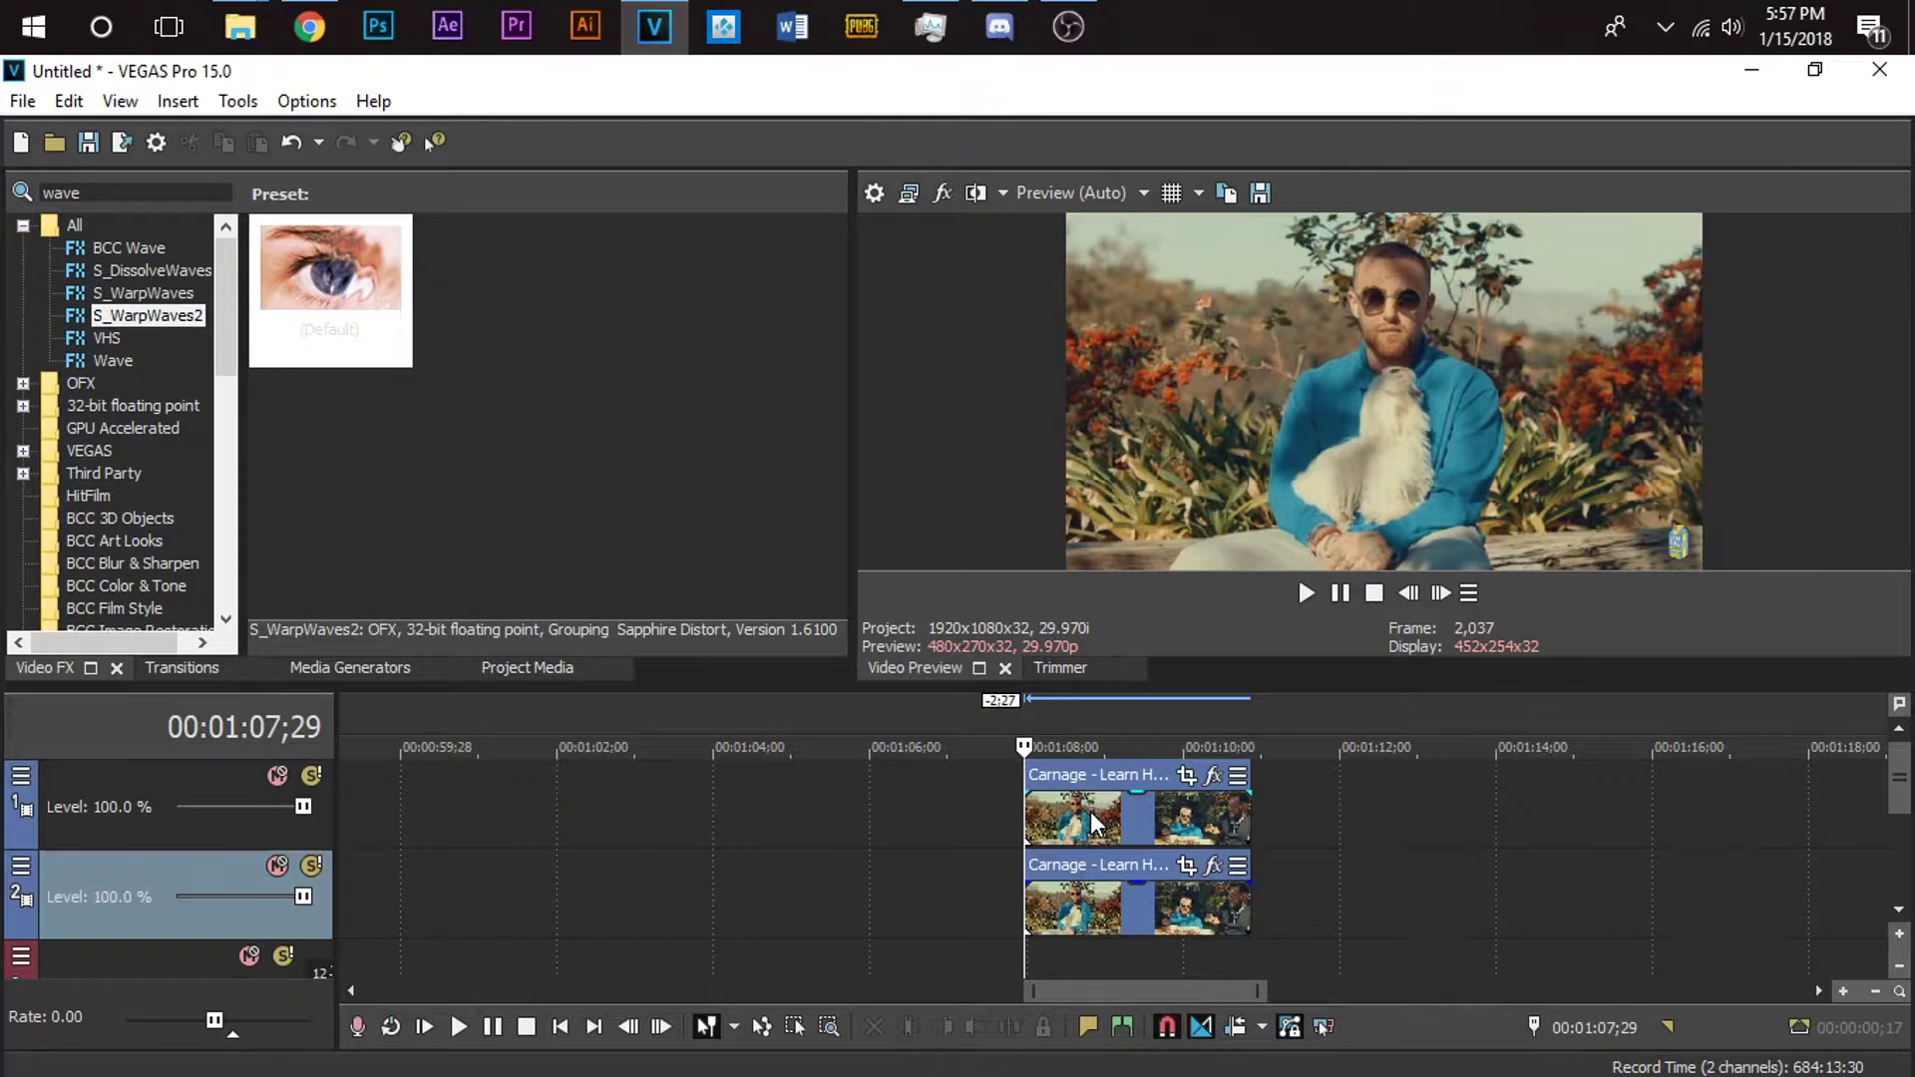
click(1186, 777)
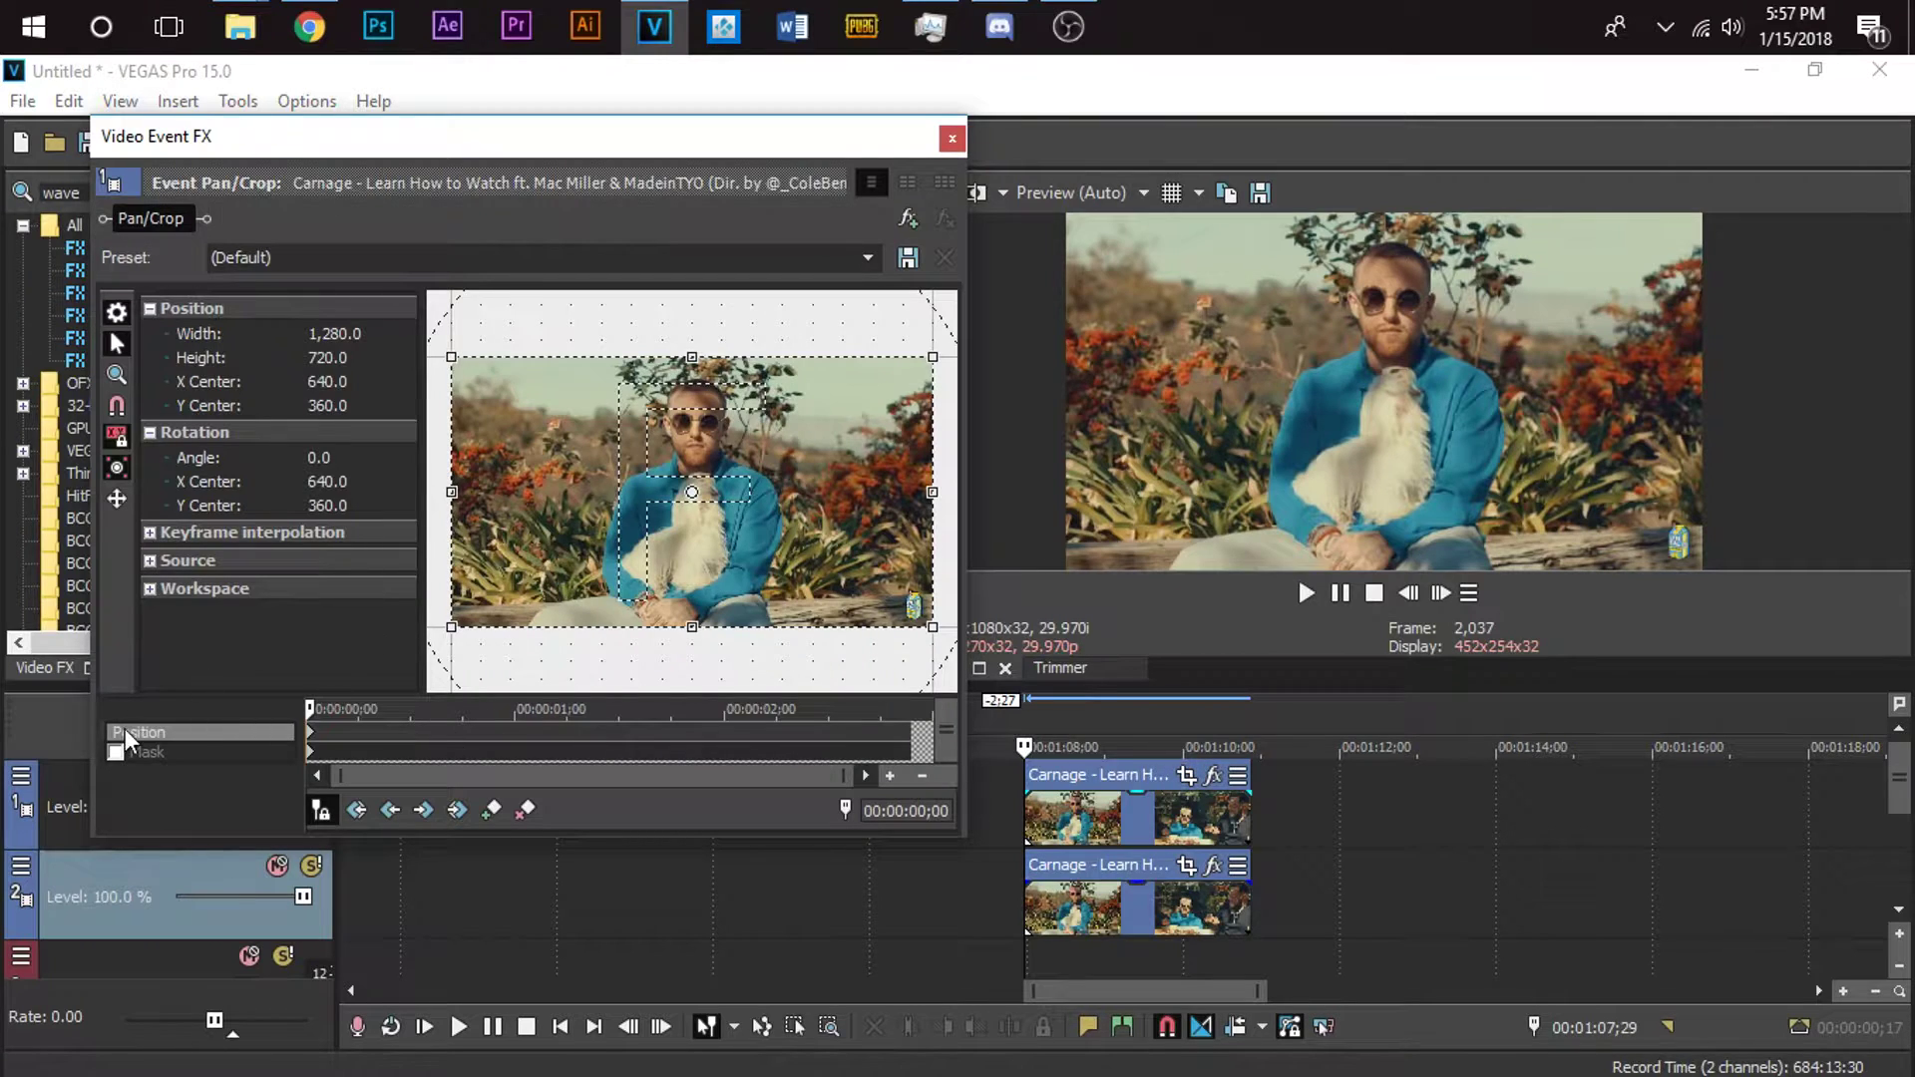
Enable Mask in Pan/Crop, turn on Sync Cursor, and return to the top clip's start.
click(118, 752)
scroll(717, 363, up, 5)
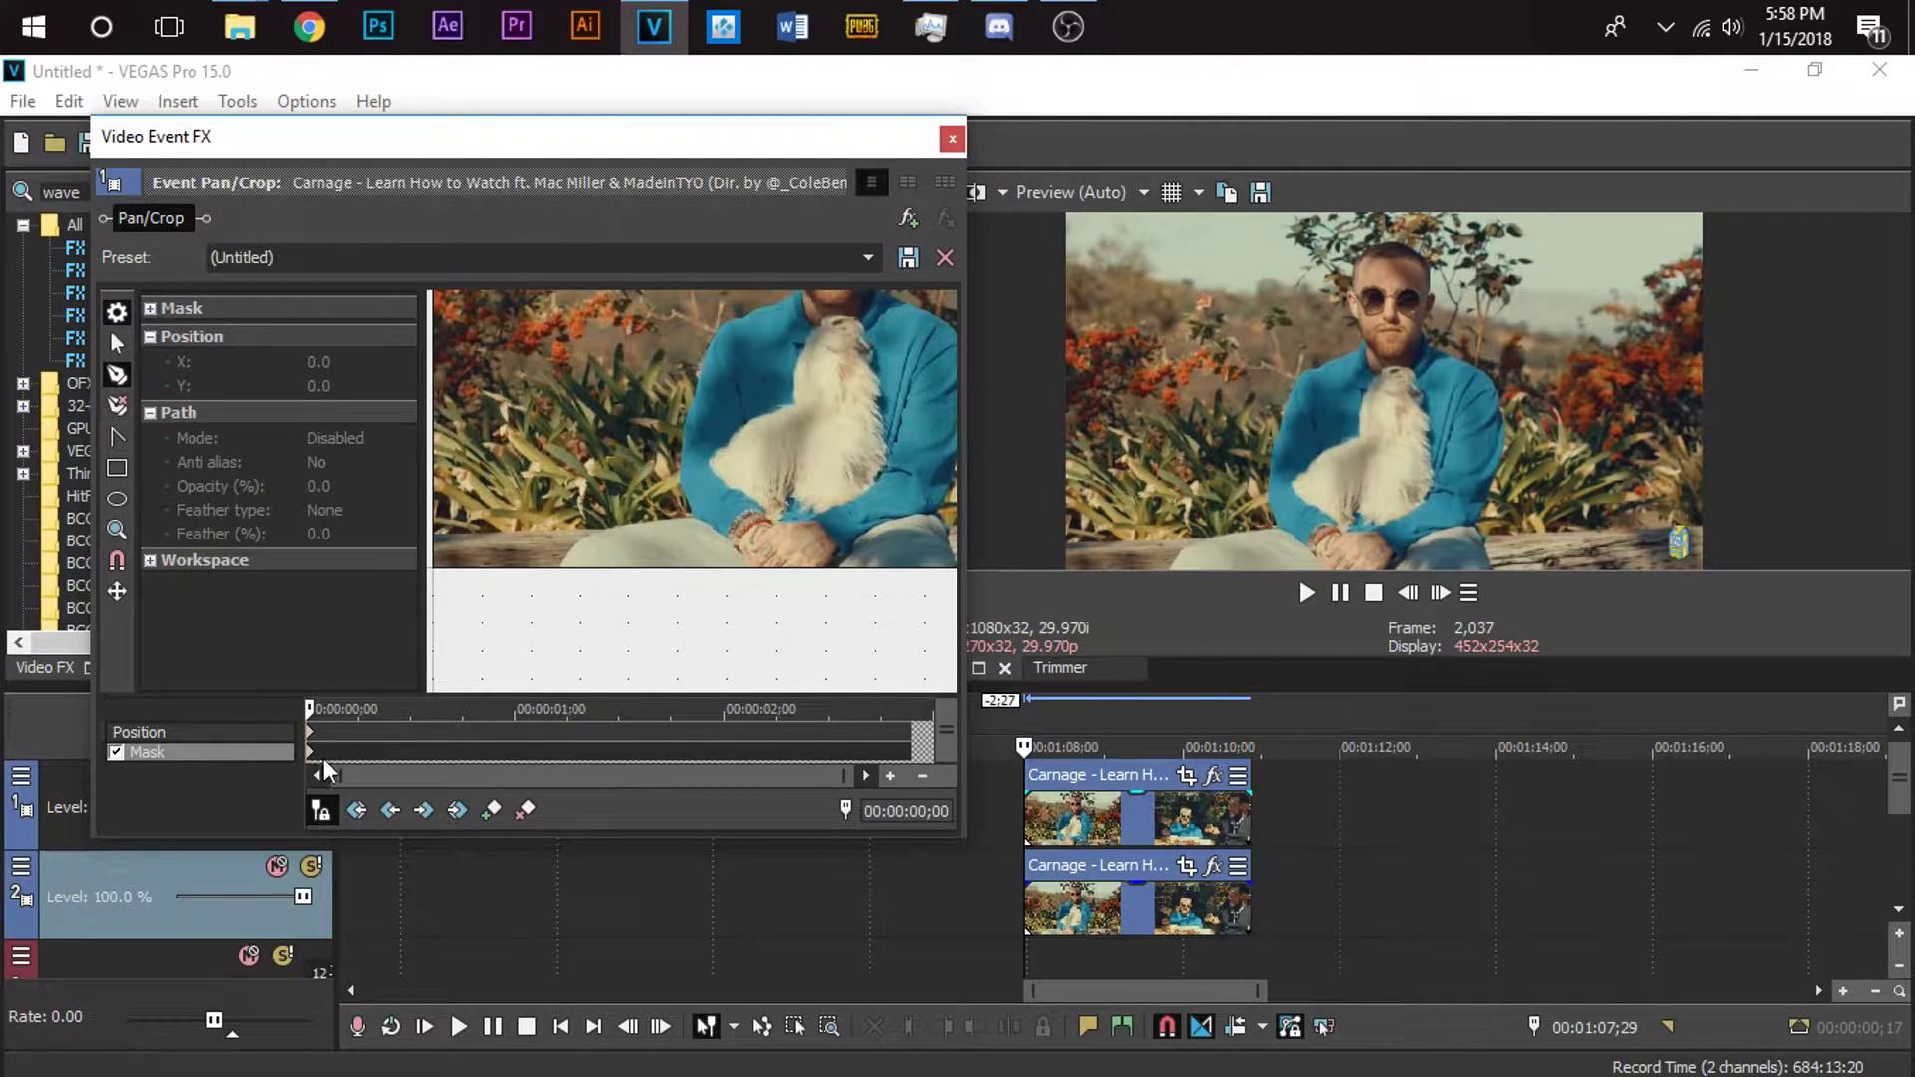
click(321, 809)
click(1440, 592)
click(1440, 592)
click(1440, 592)
click(1440, 592)
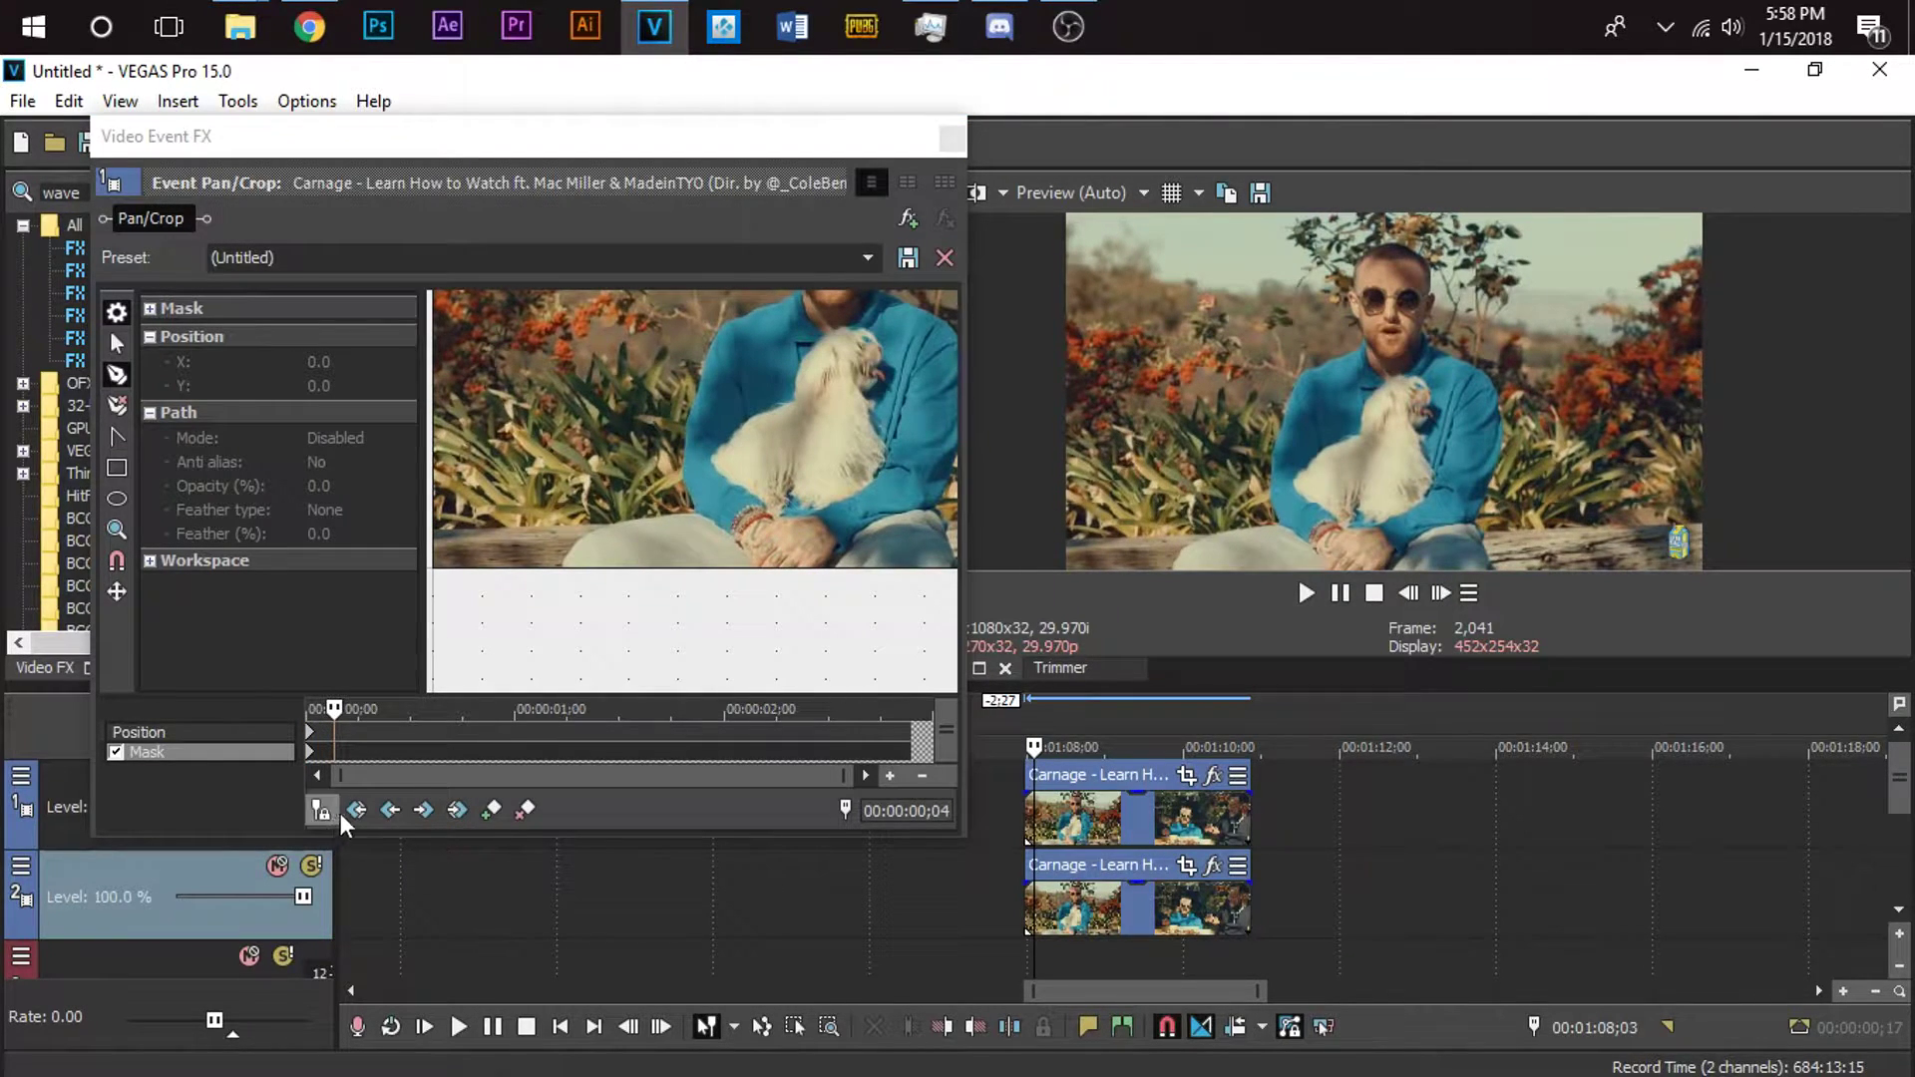
click(1408, 593)
click(1407, 592)
click(1407, 592)
click(1407, 592)
click(1407, 593)
click(1407, 592)
click(1408, 592)
click(1407, 592)
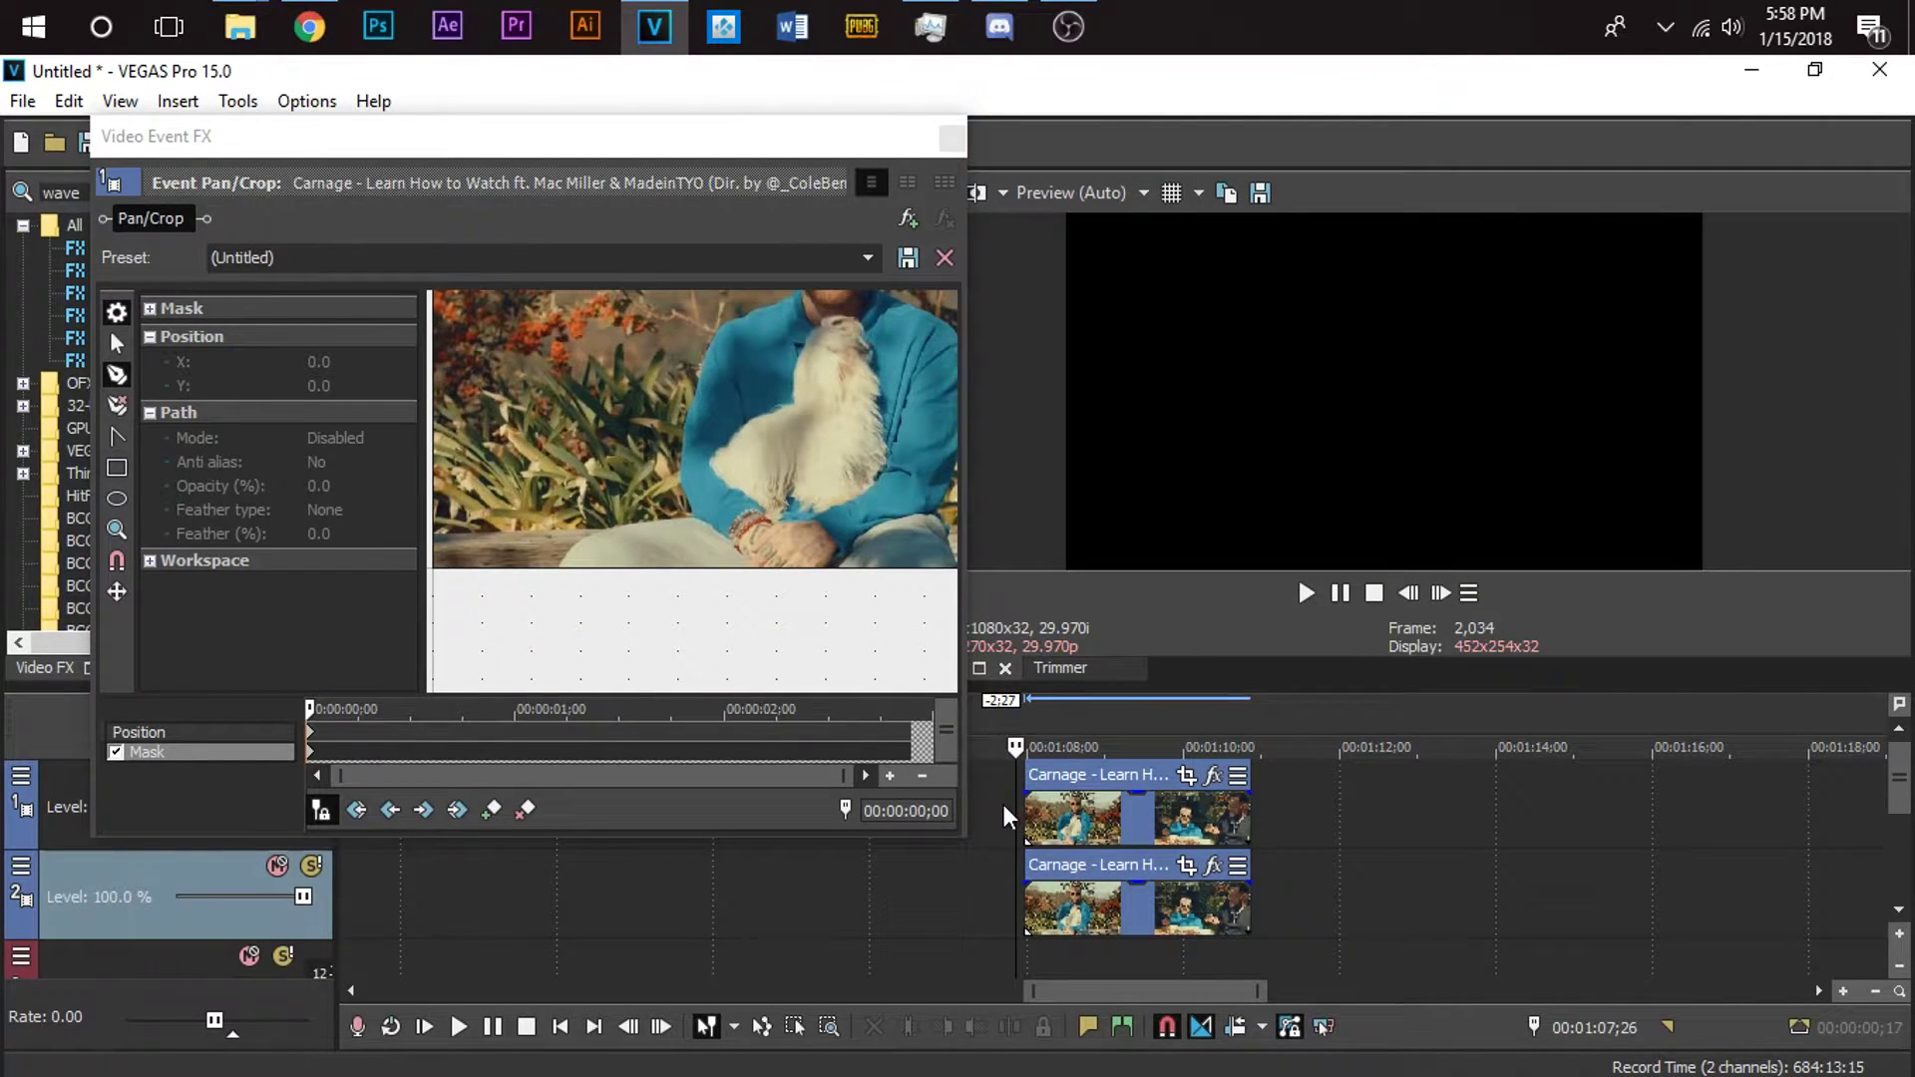
click(1023, 818)
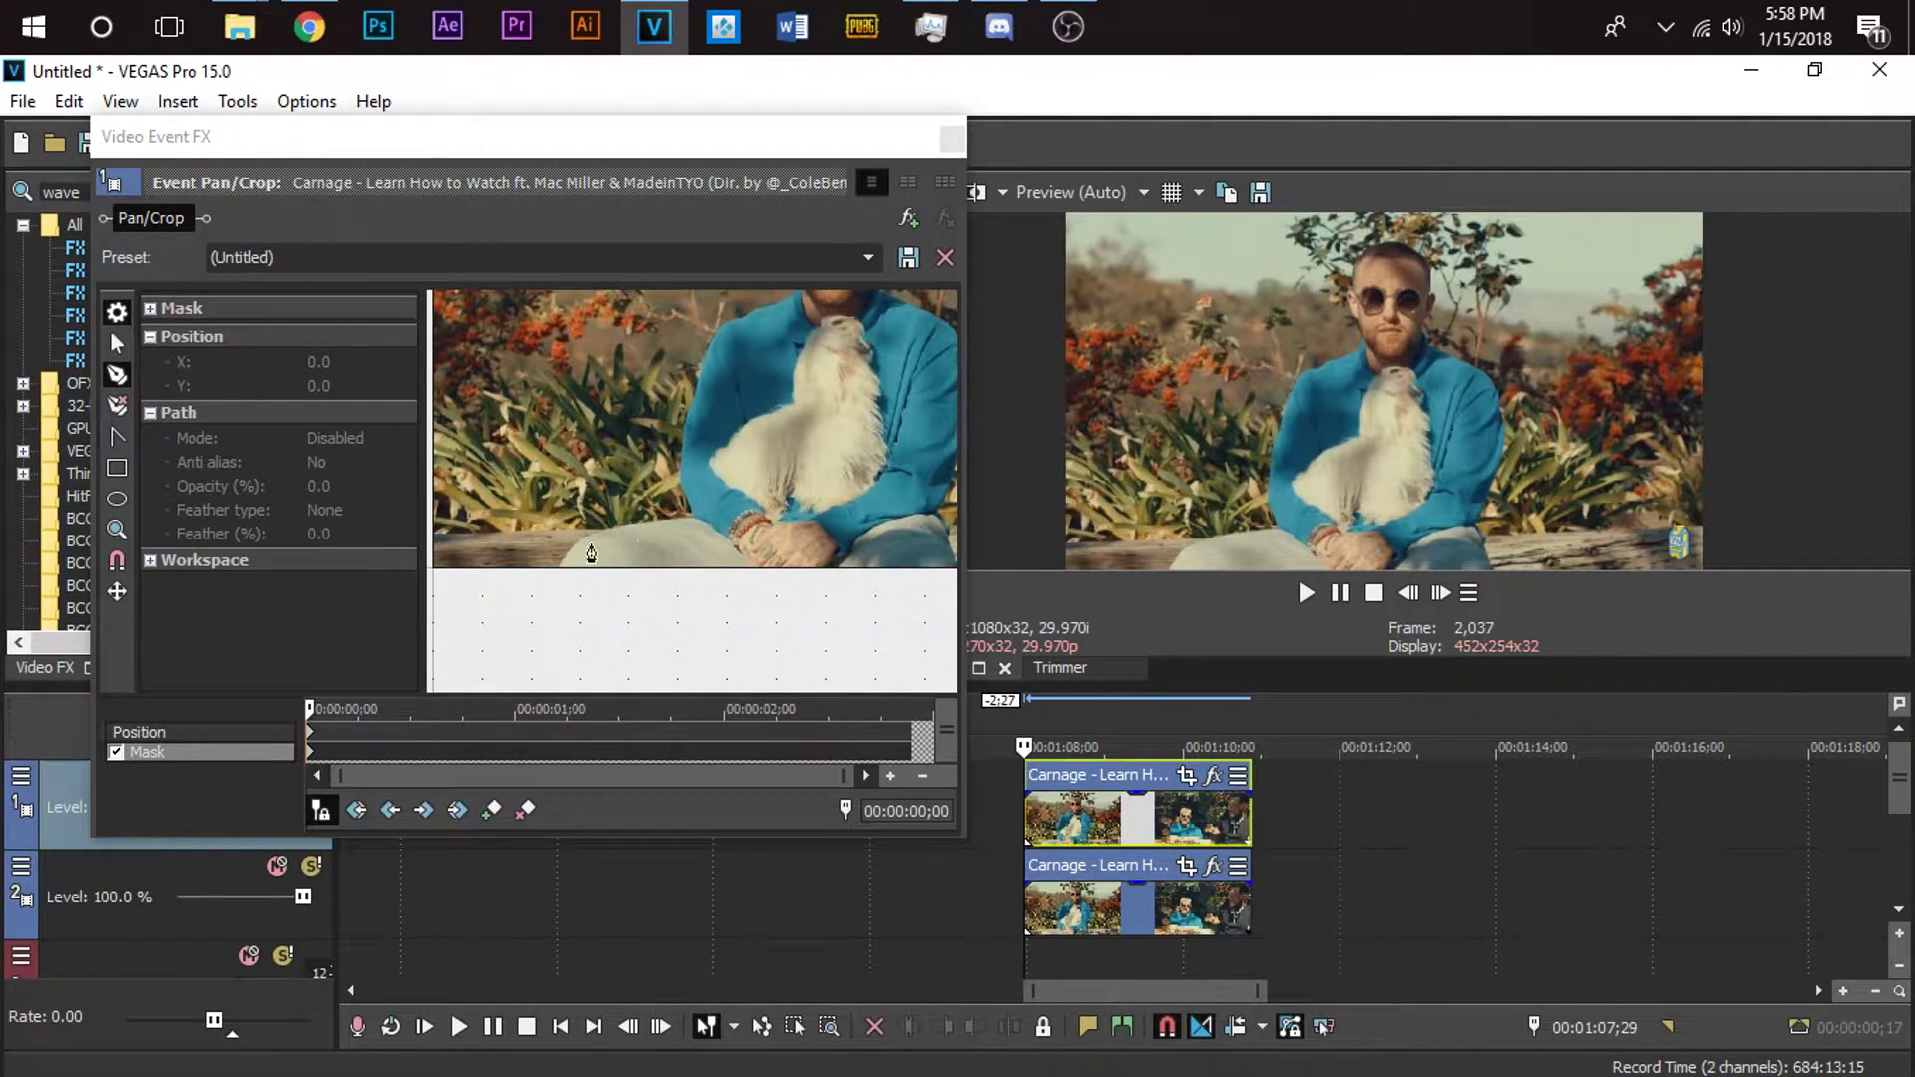
Start the mask path at the frame's bottom edge and trace it up the arm.
click(558, 569)
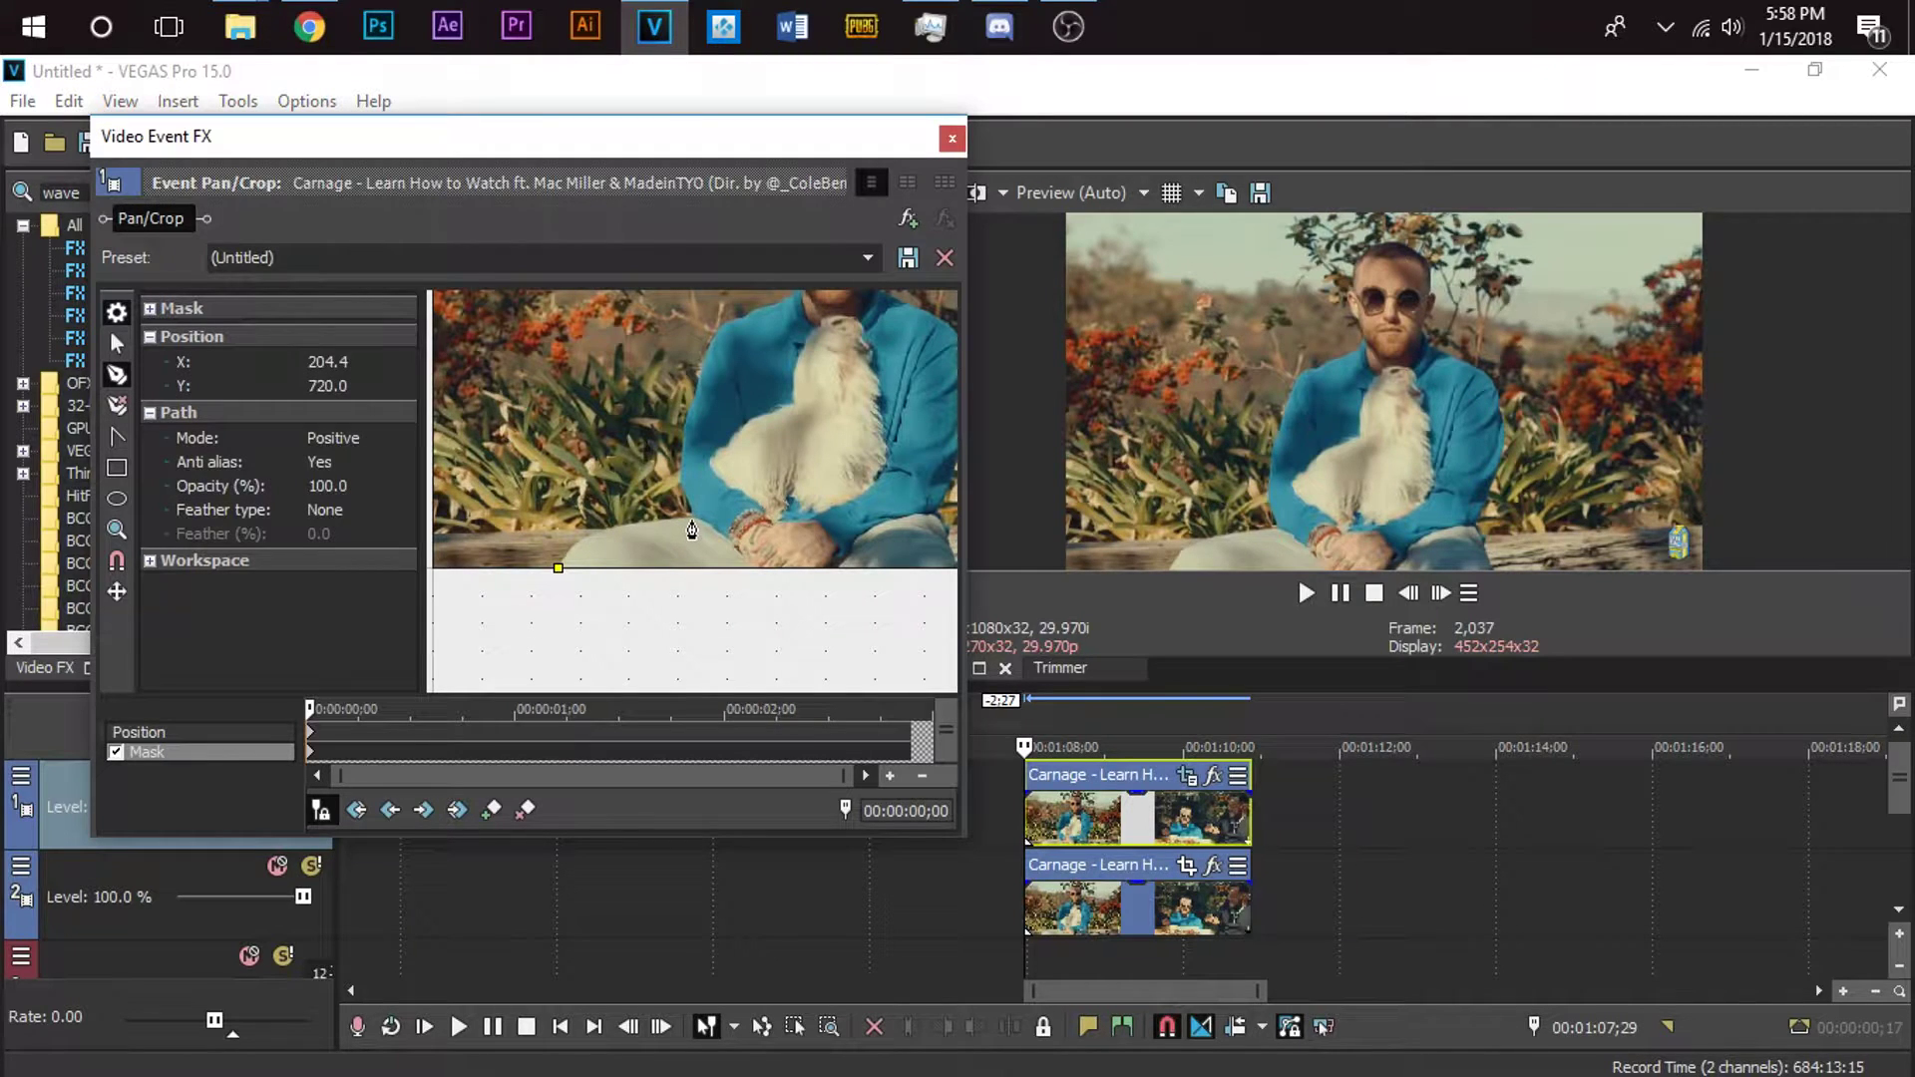
drag(696, 514, 805, 520)
click(680, 484)
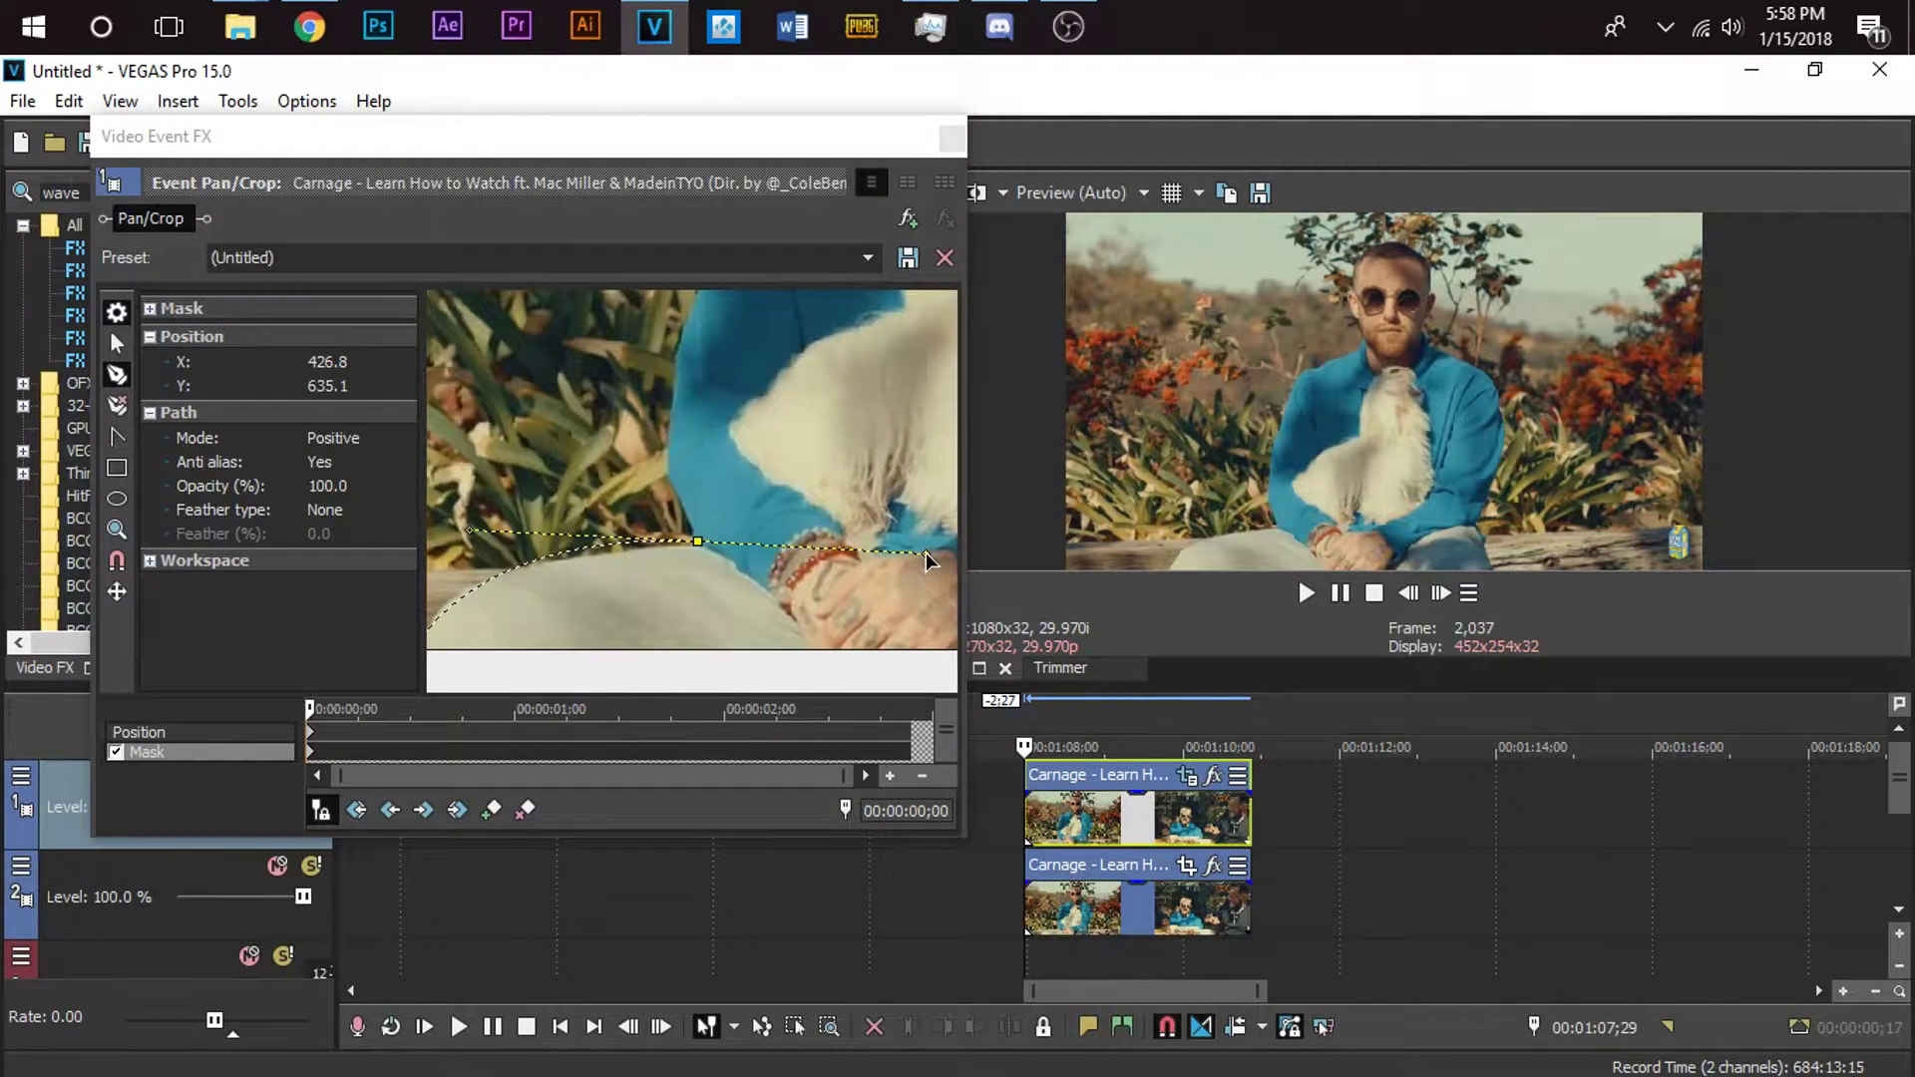
drag(705, 540, 717, 544)
click(688, 511)
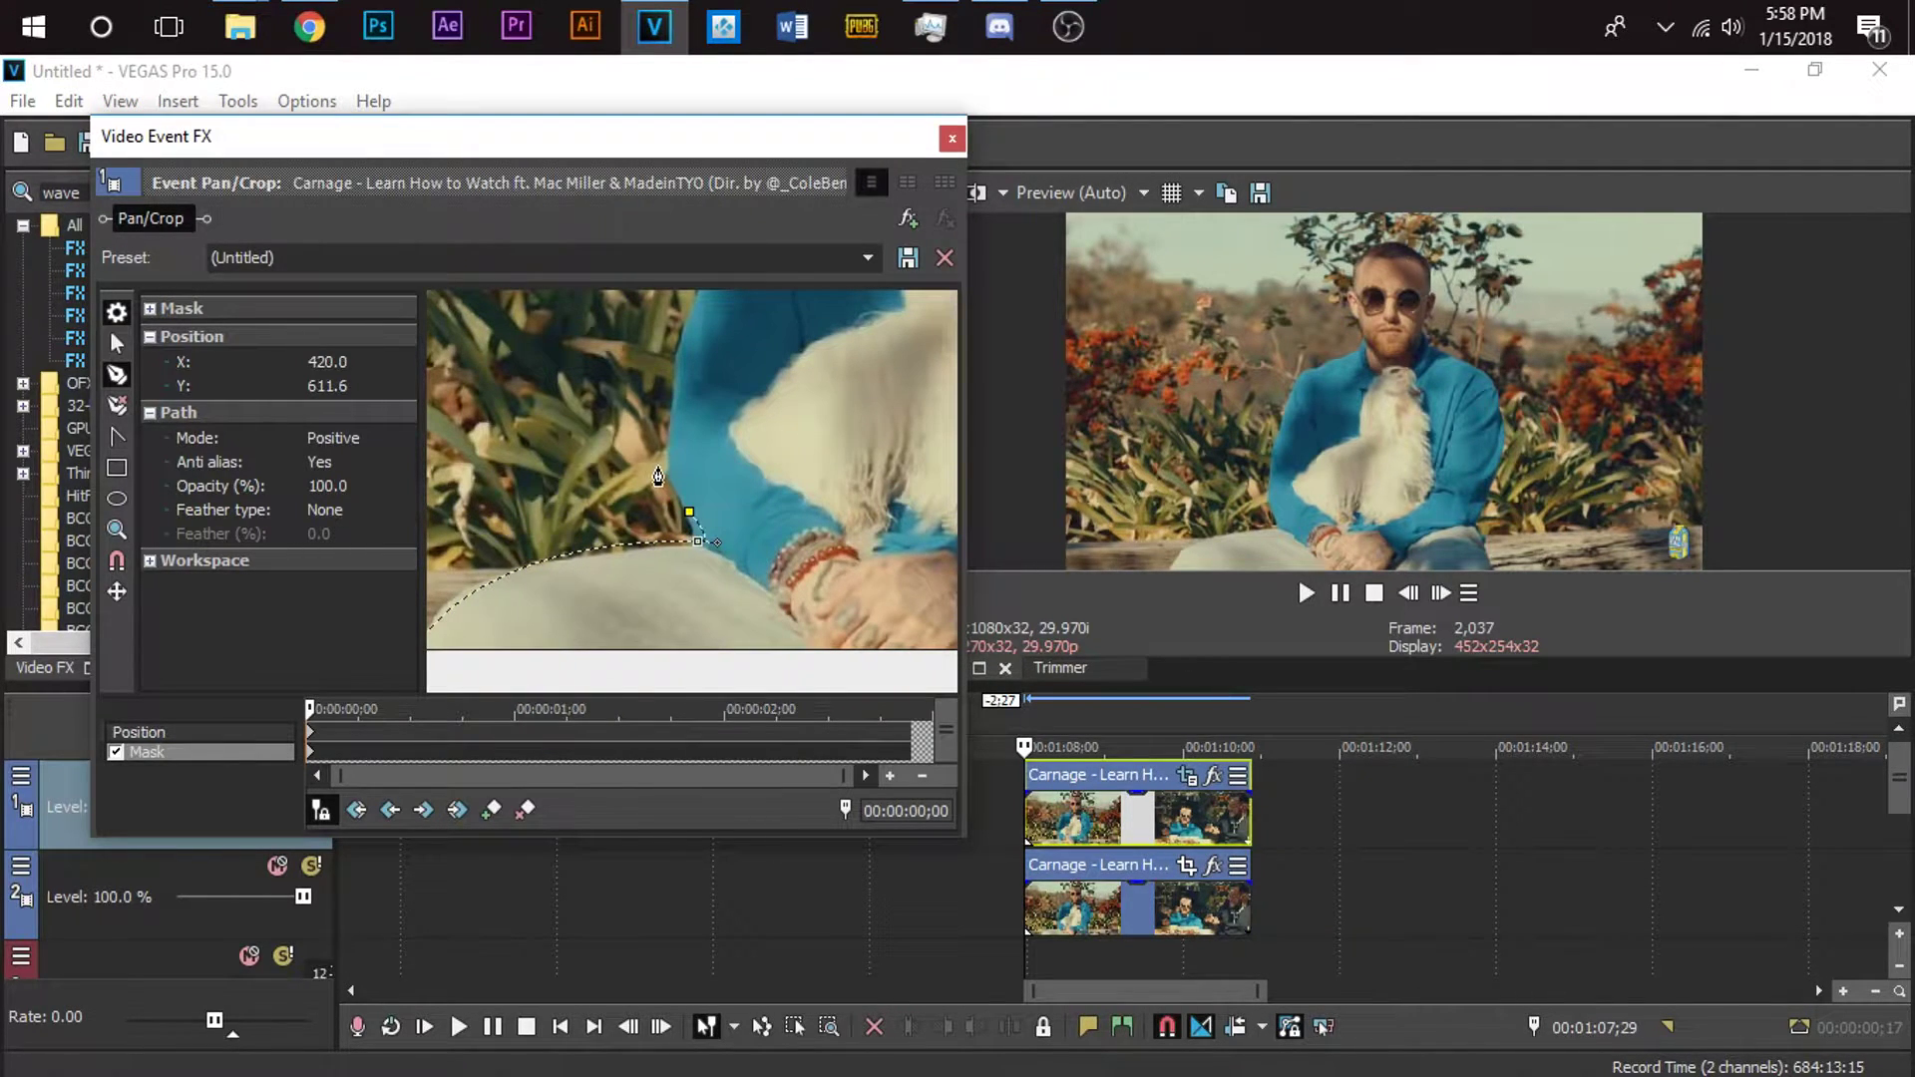
click(669, 460)
scroll(668, 414, down, 2)
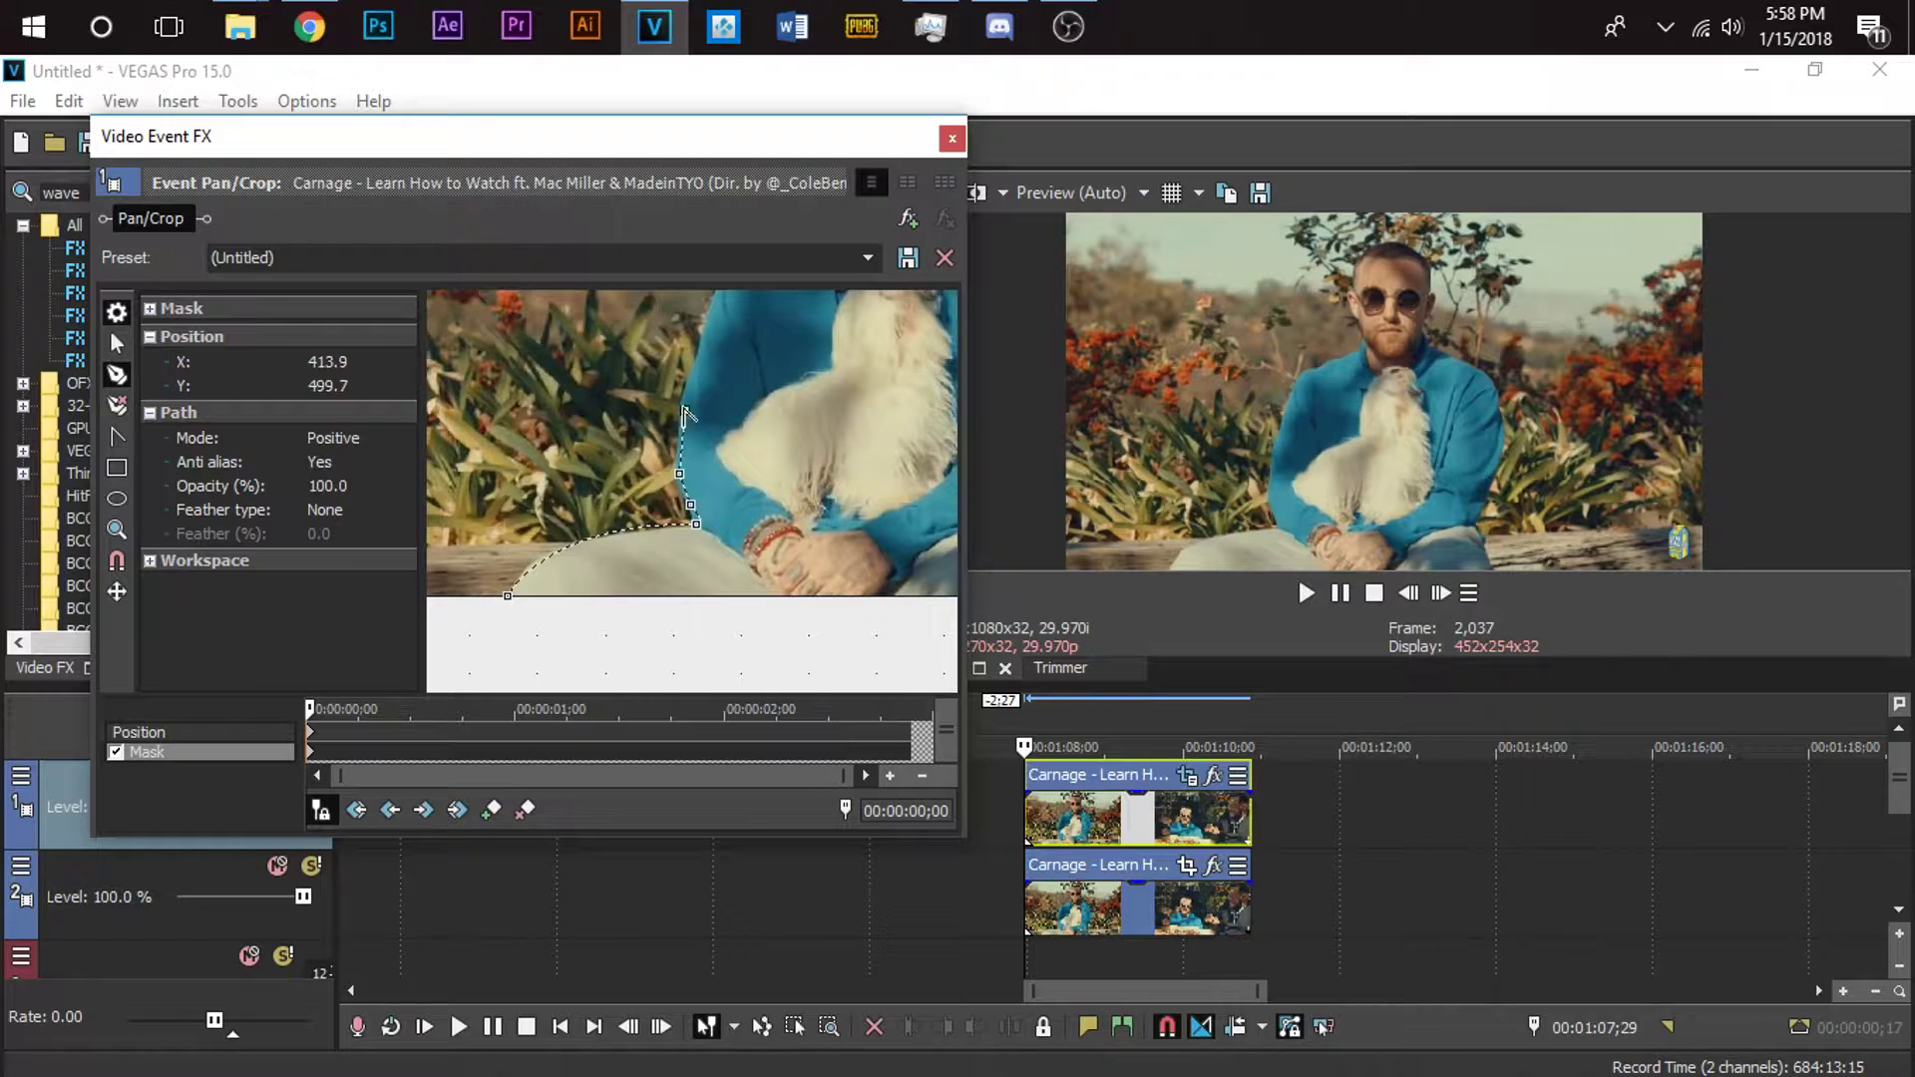
click(703, 342)
scroll(703, 342, down, 2)
click(718, 341)
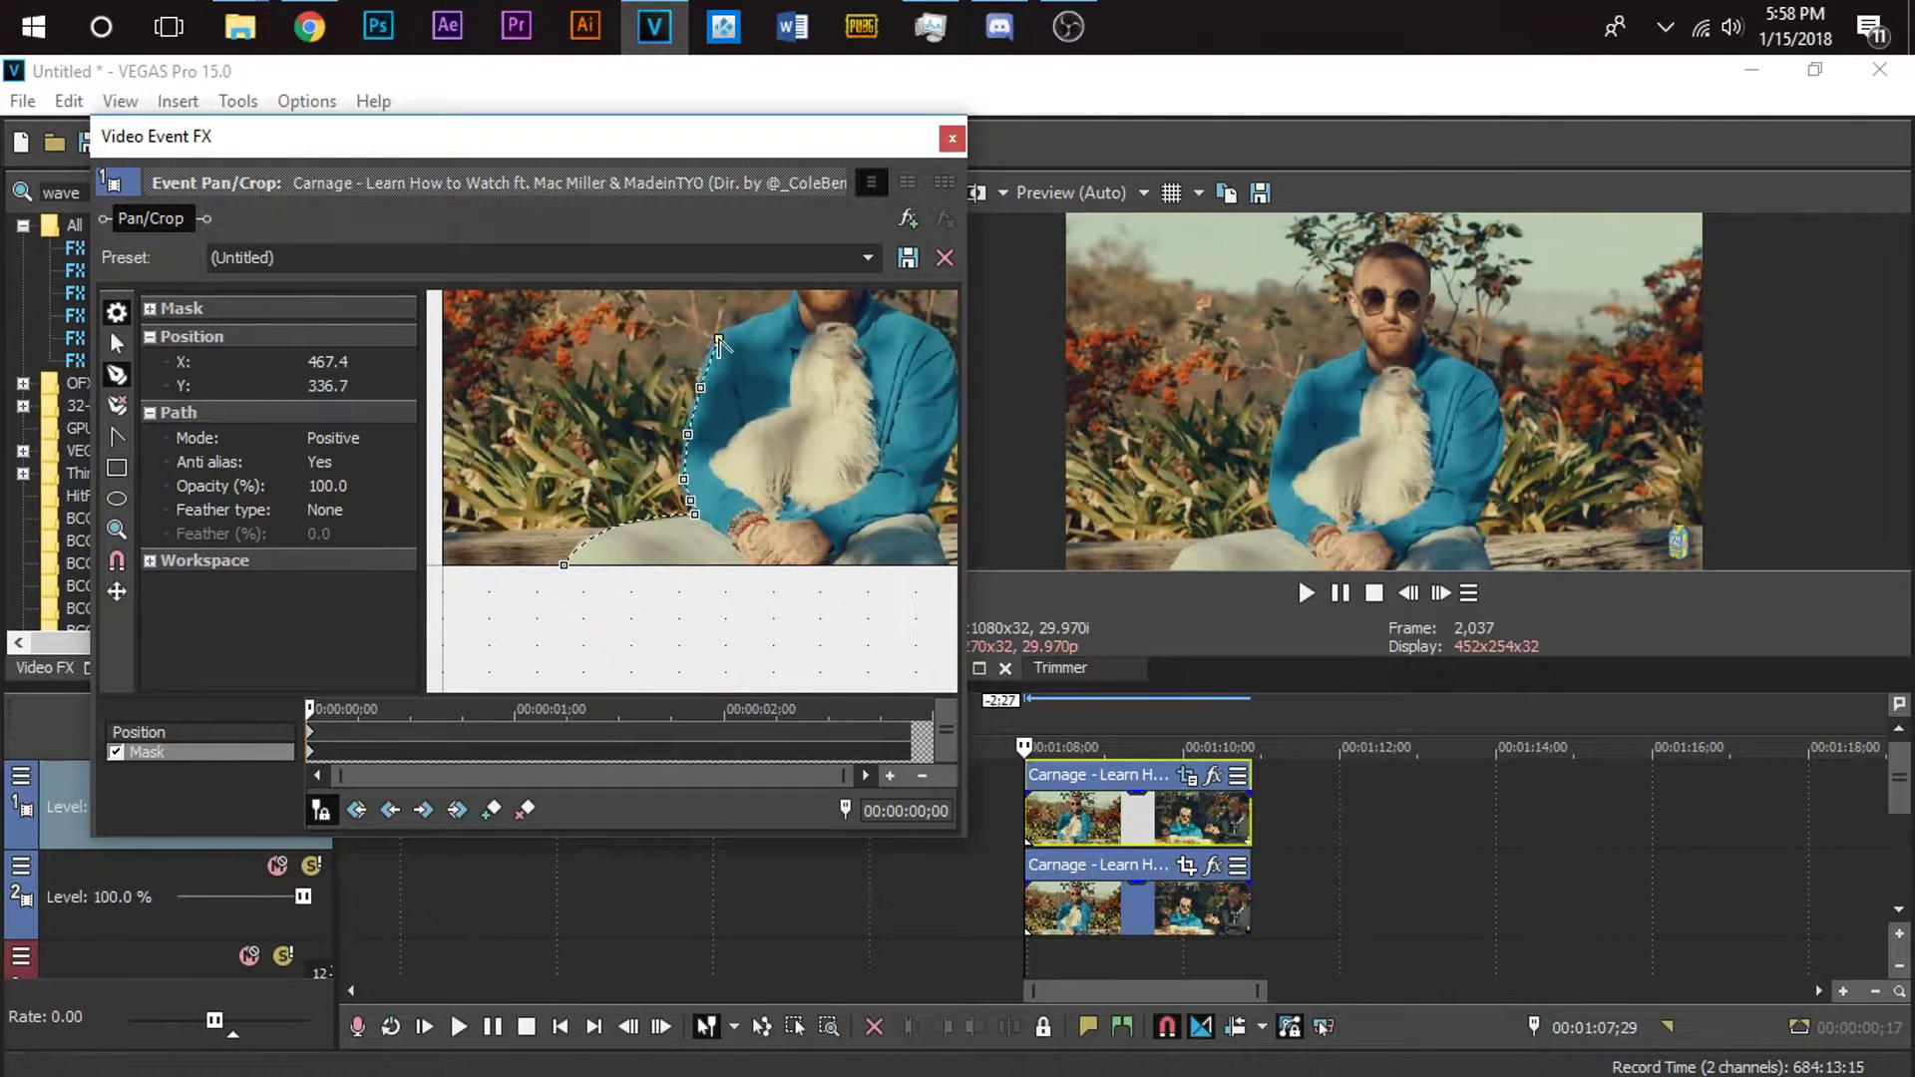
Continue the mask points up and over the shoulder.
click(750, 325)
scroll(753, 327, down, 2)
click(782, 324)
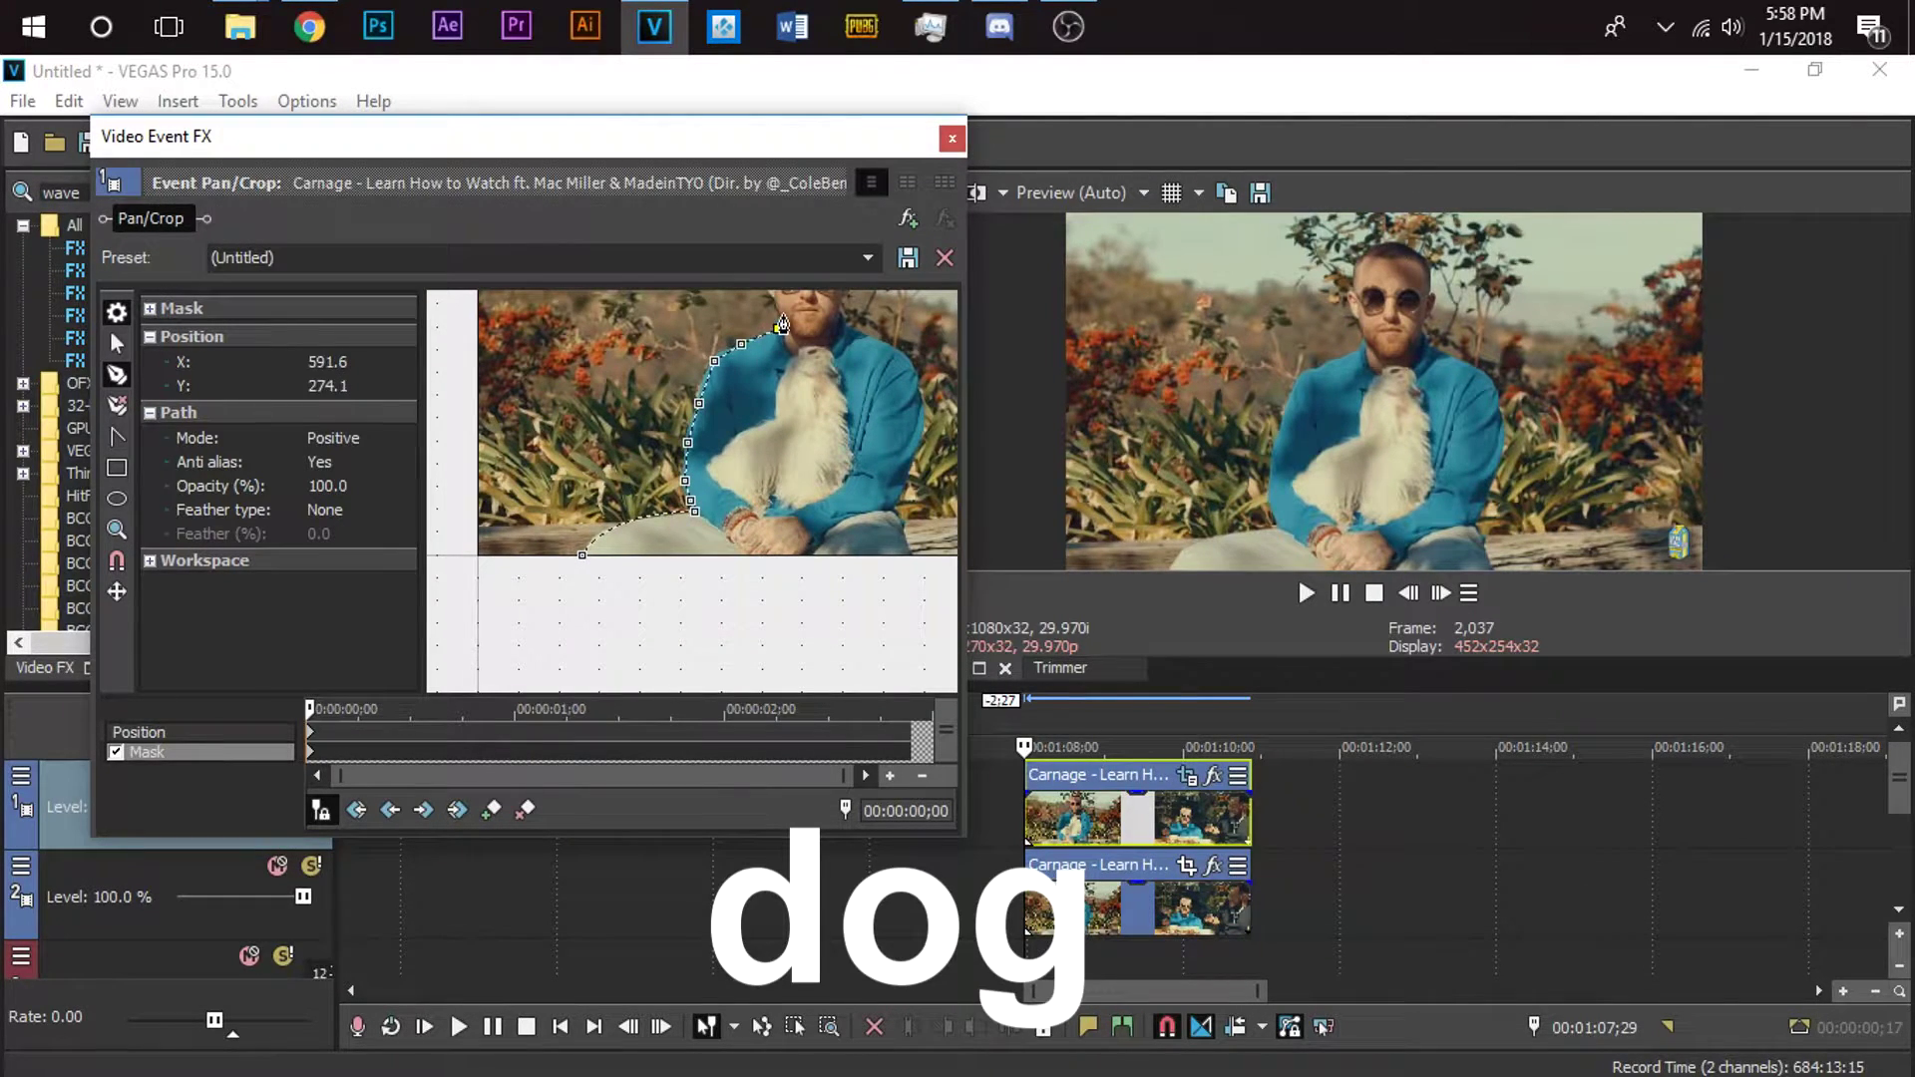
click(783, 308)
scroll(783, 307, down, 2)
click(763, 345)
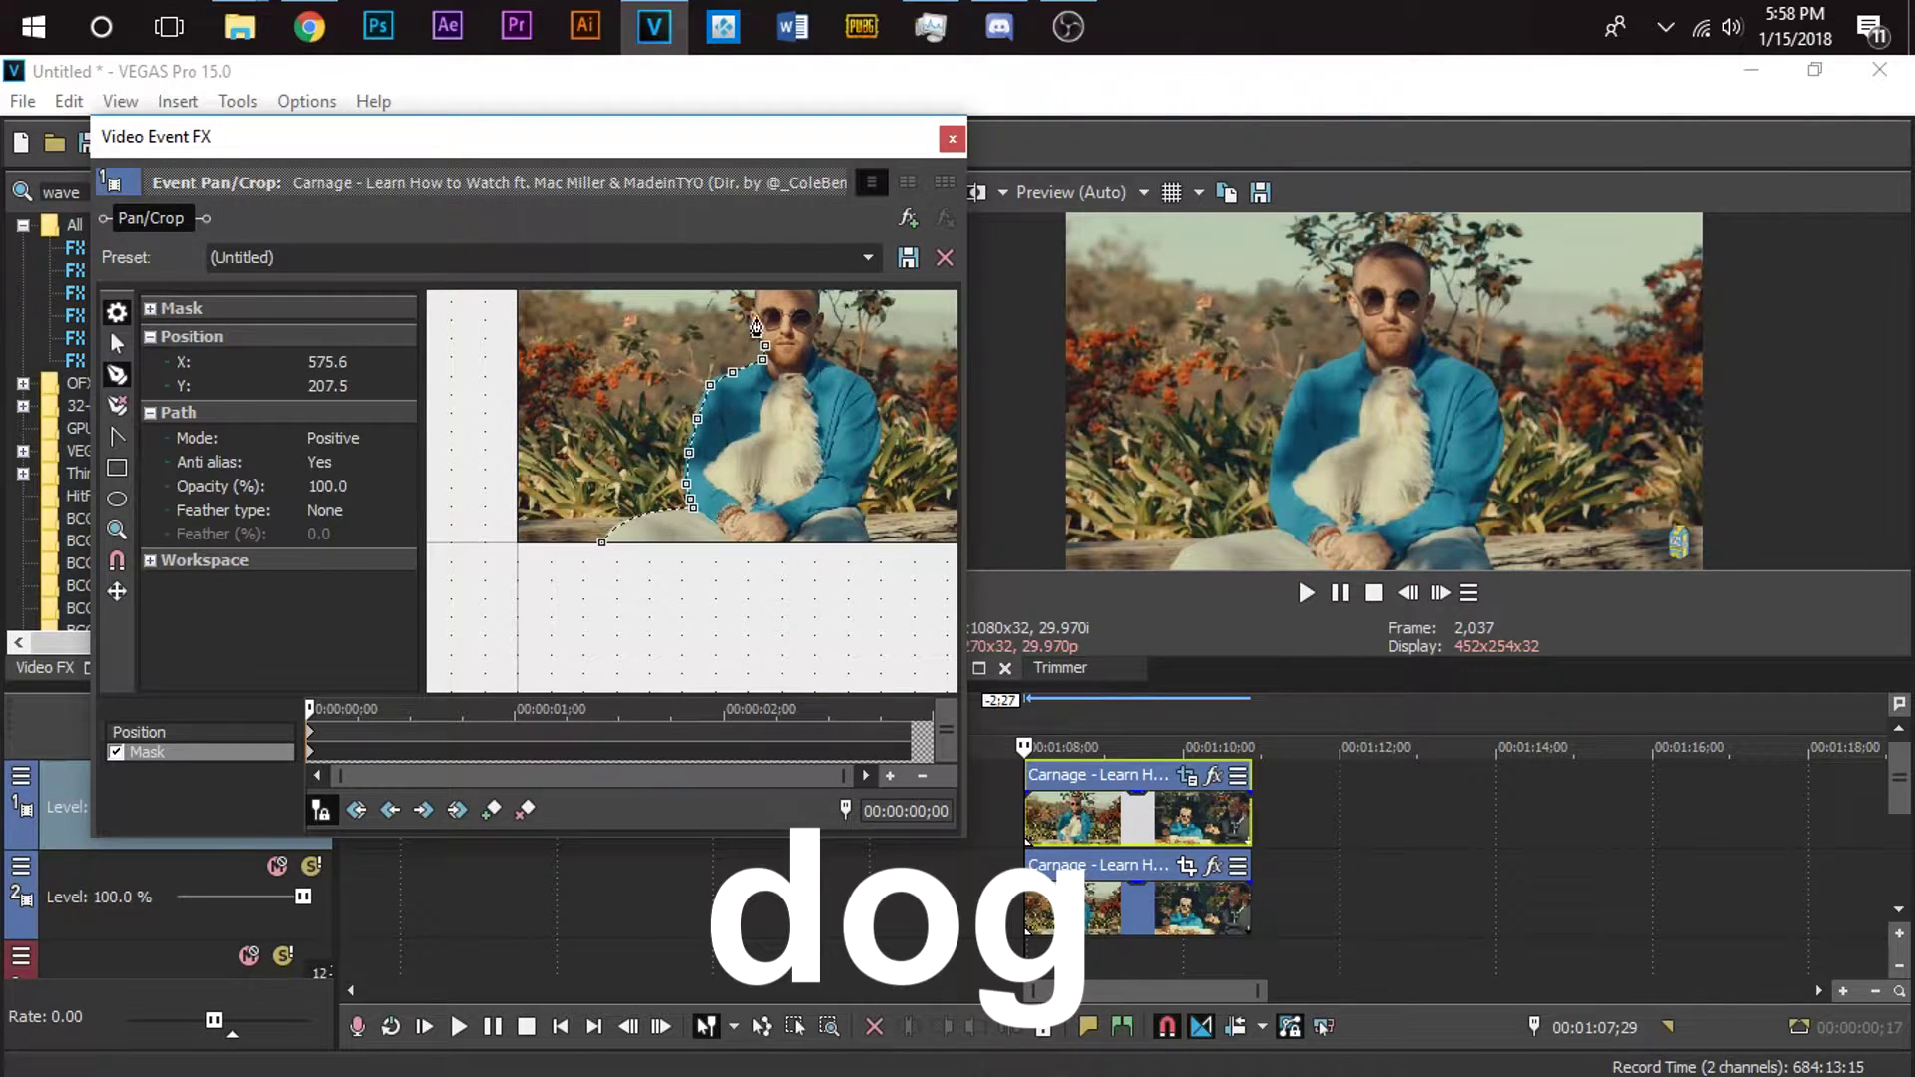
click(754, 307)
scroll(754, 307, down, 2)
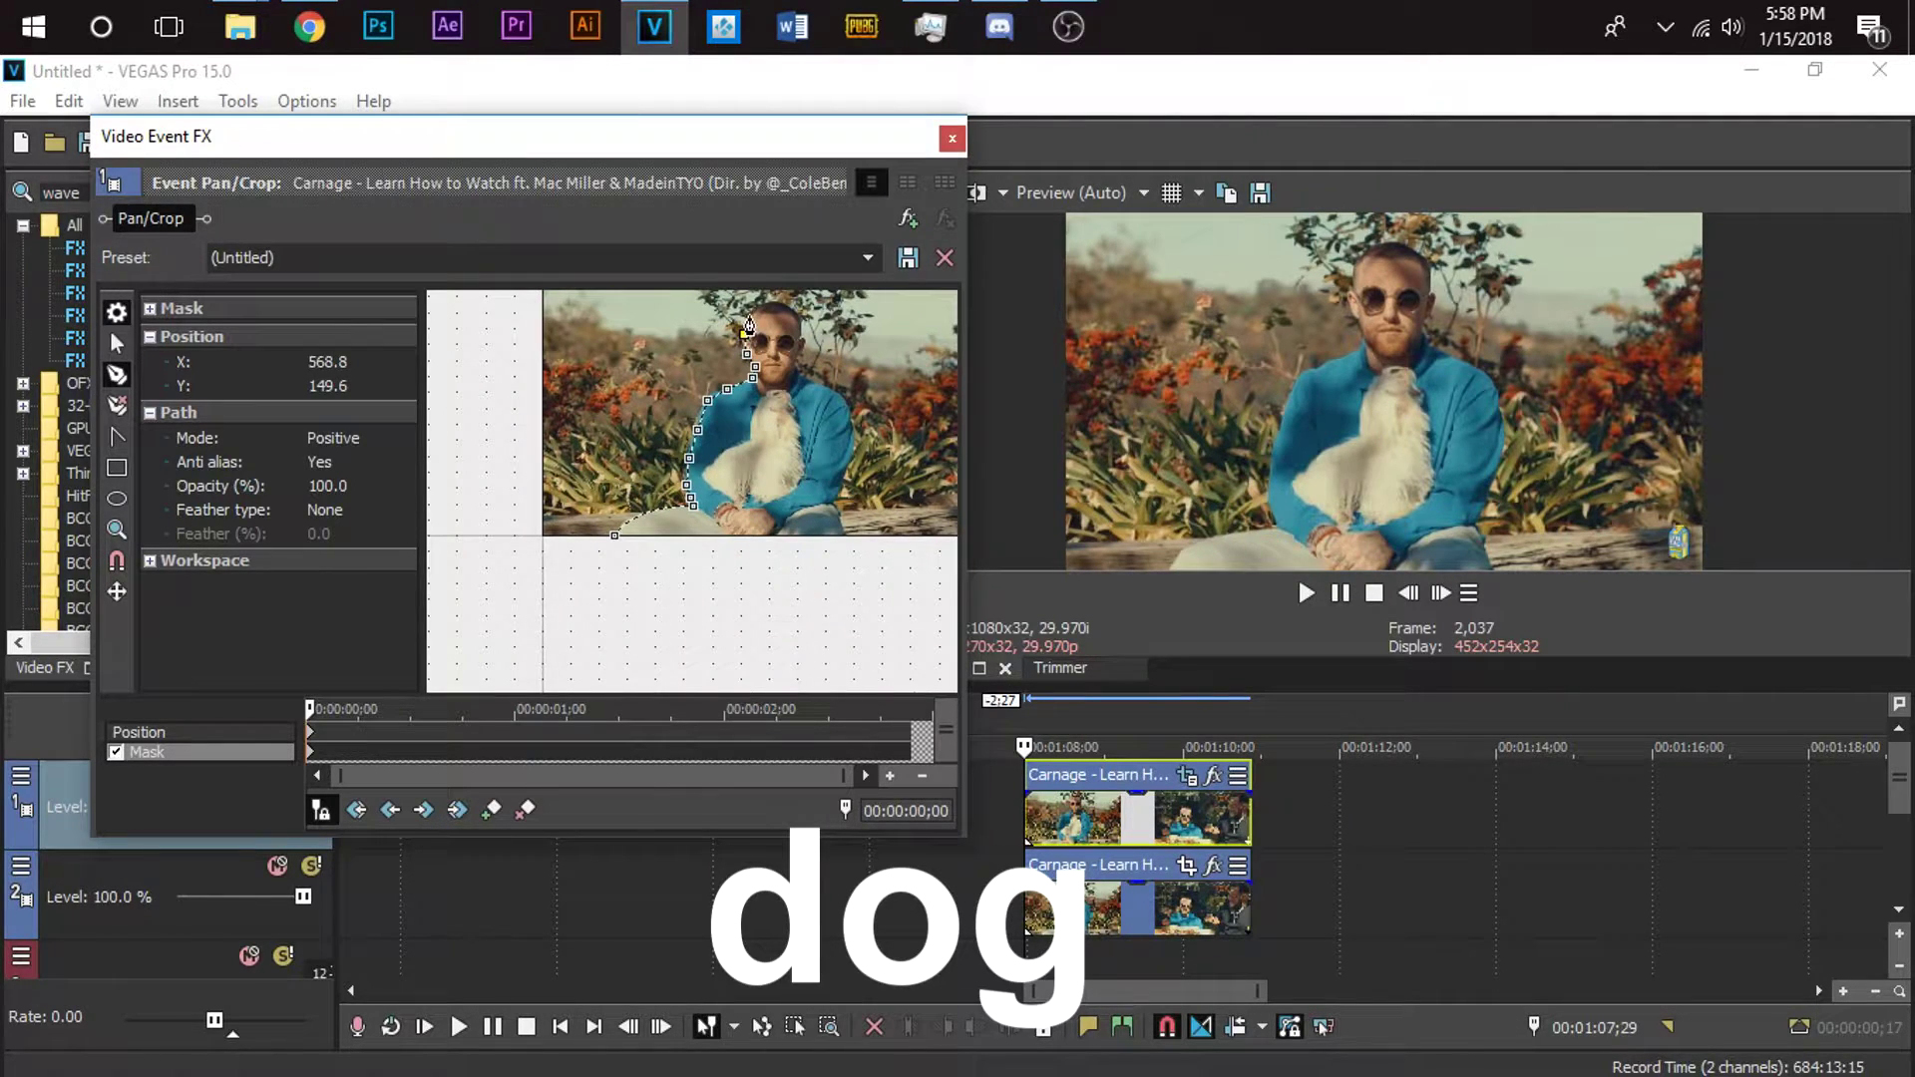
click(748, 313)
Trace the mask around the head and down the body's right side, closing it on the first point.
click(772, 299)
click(792, 306)
click(798, 321)
click(798, 344)
click(798, 356)
click(799, 373)
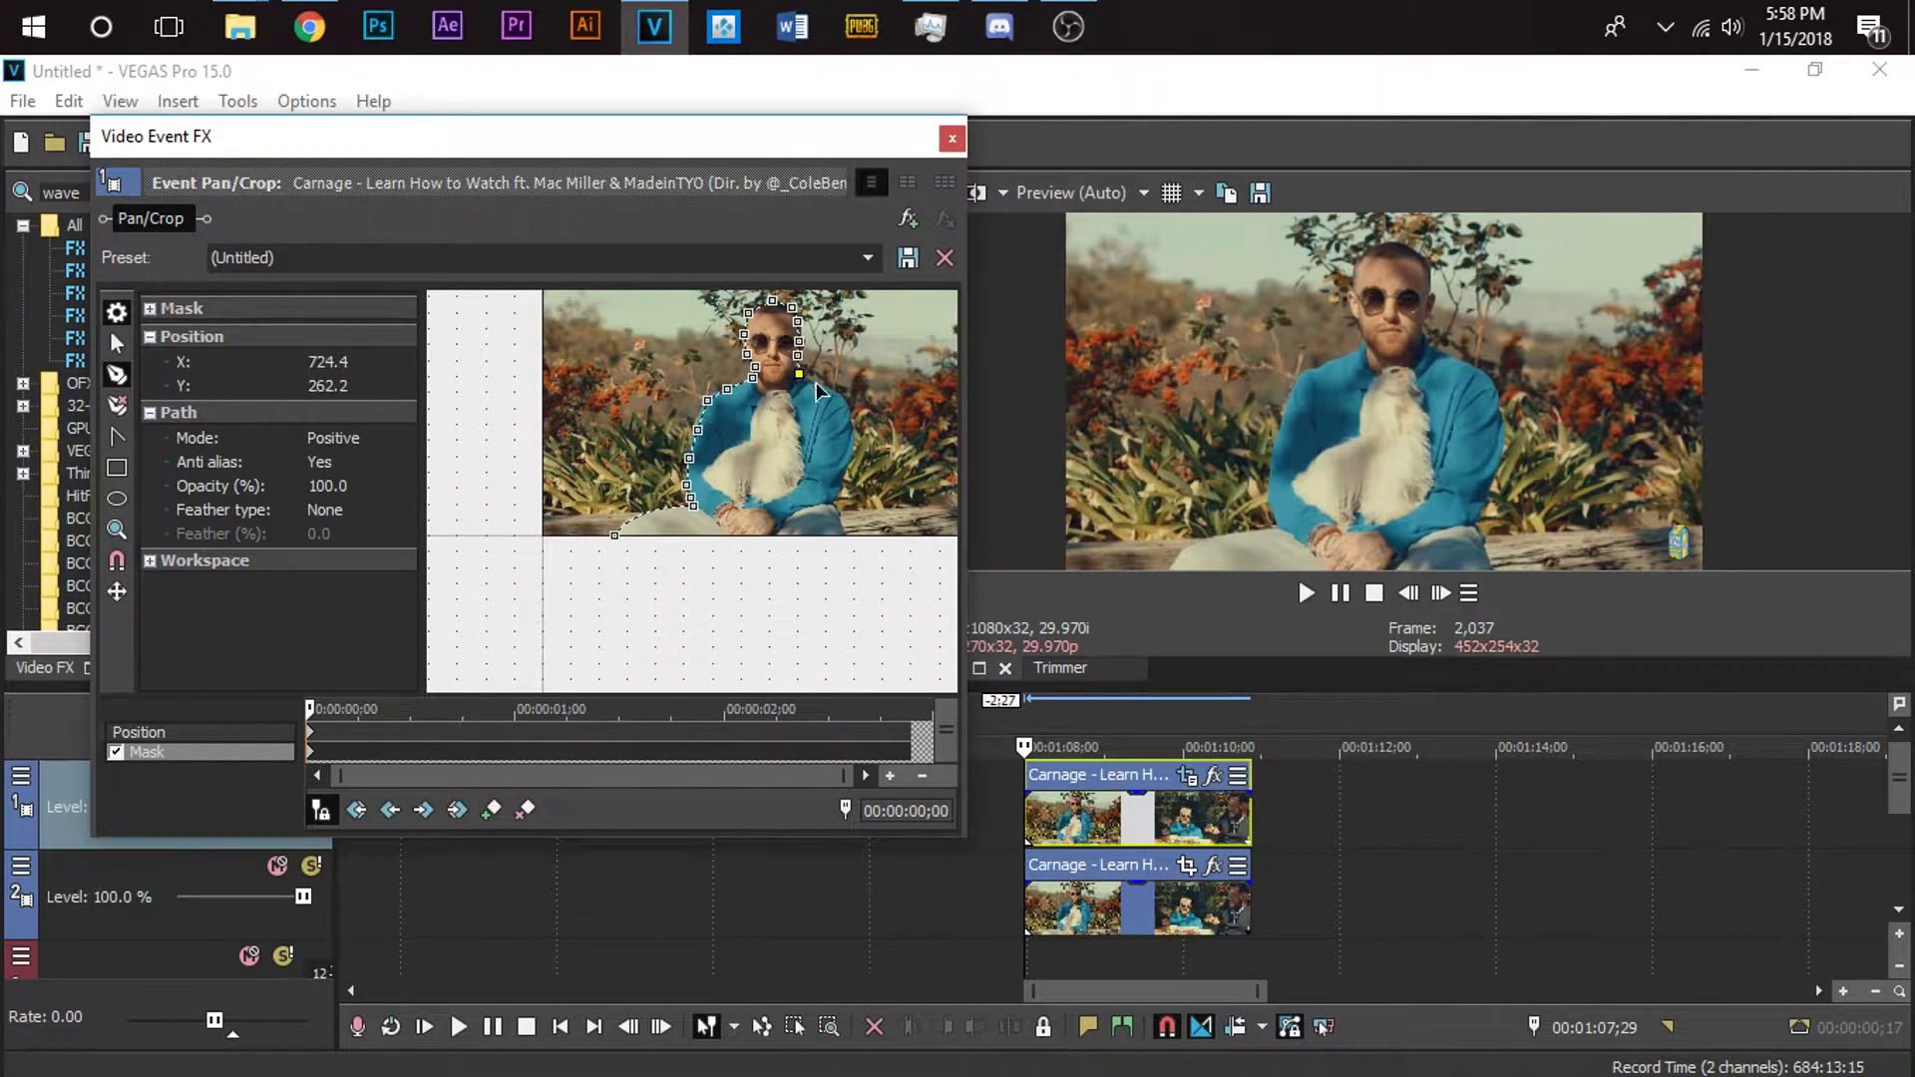
click(817, 385)
click(844, 409)
click(853, 436)
click(839, 478)
click(834, 498)
click(841, 533)
click(614, 535)
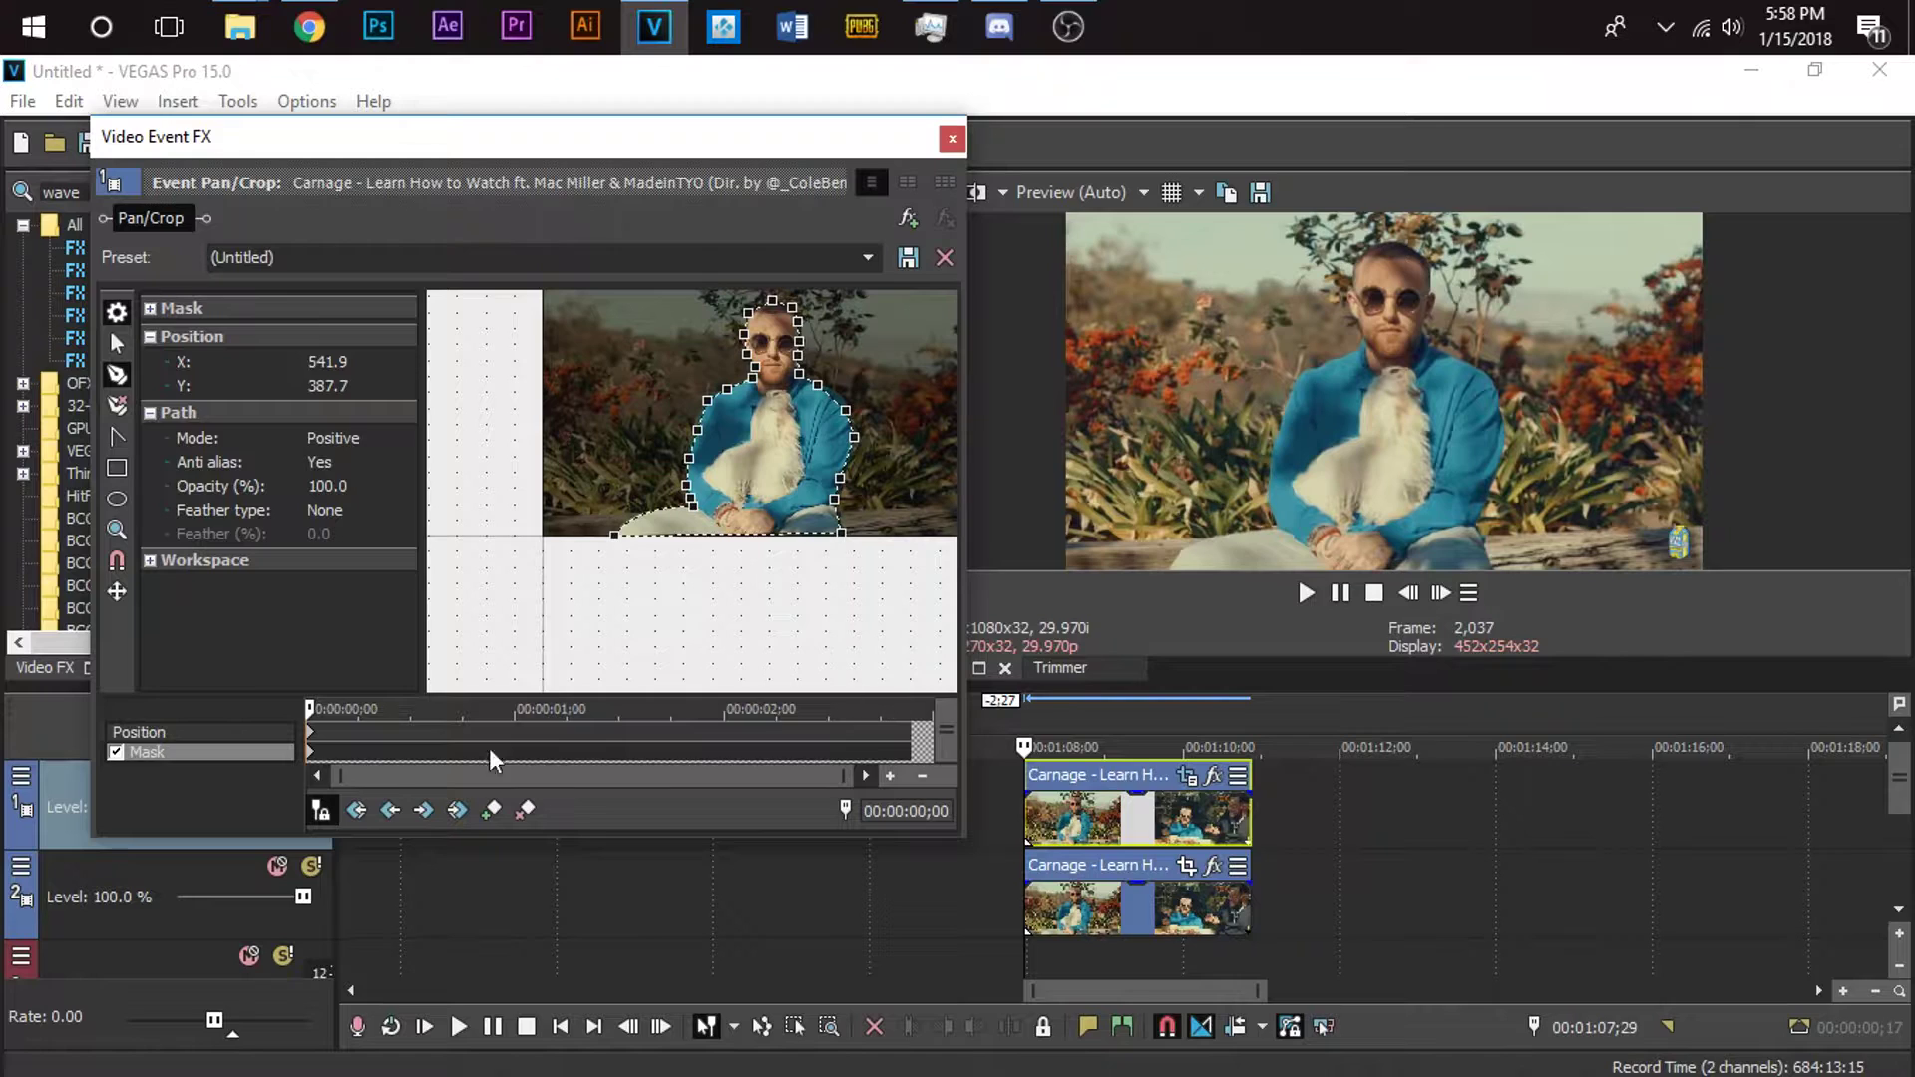
Advance a few frames and select the mask's lower-left edge.
click(1437, 599)
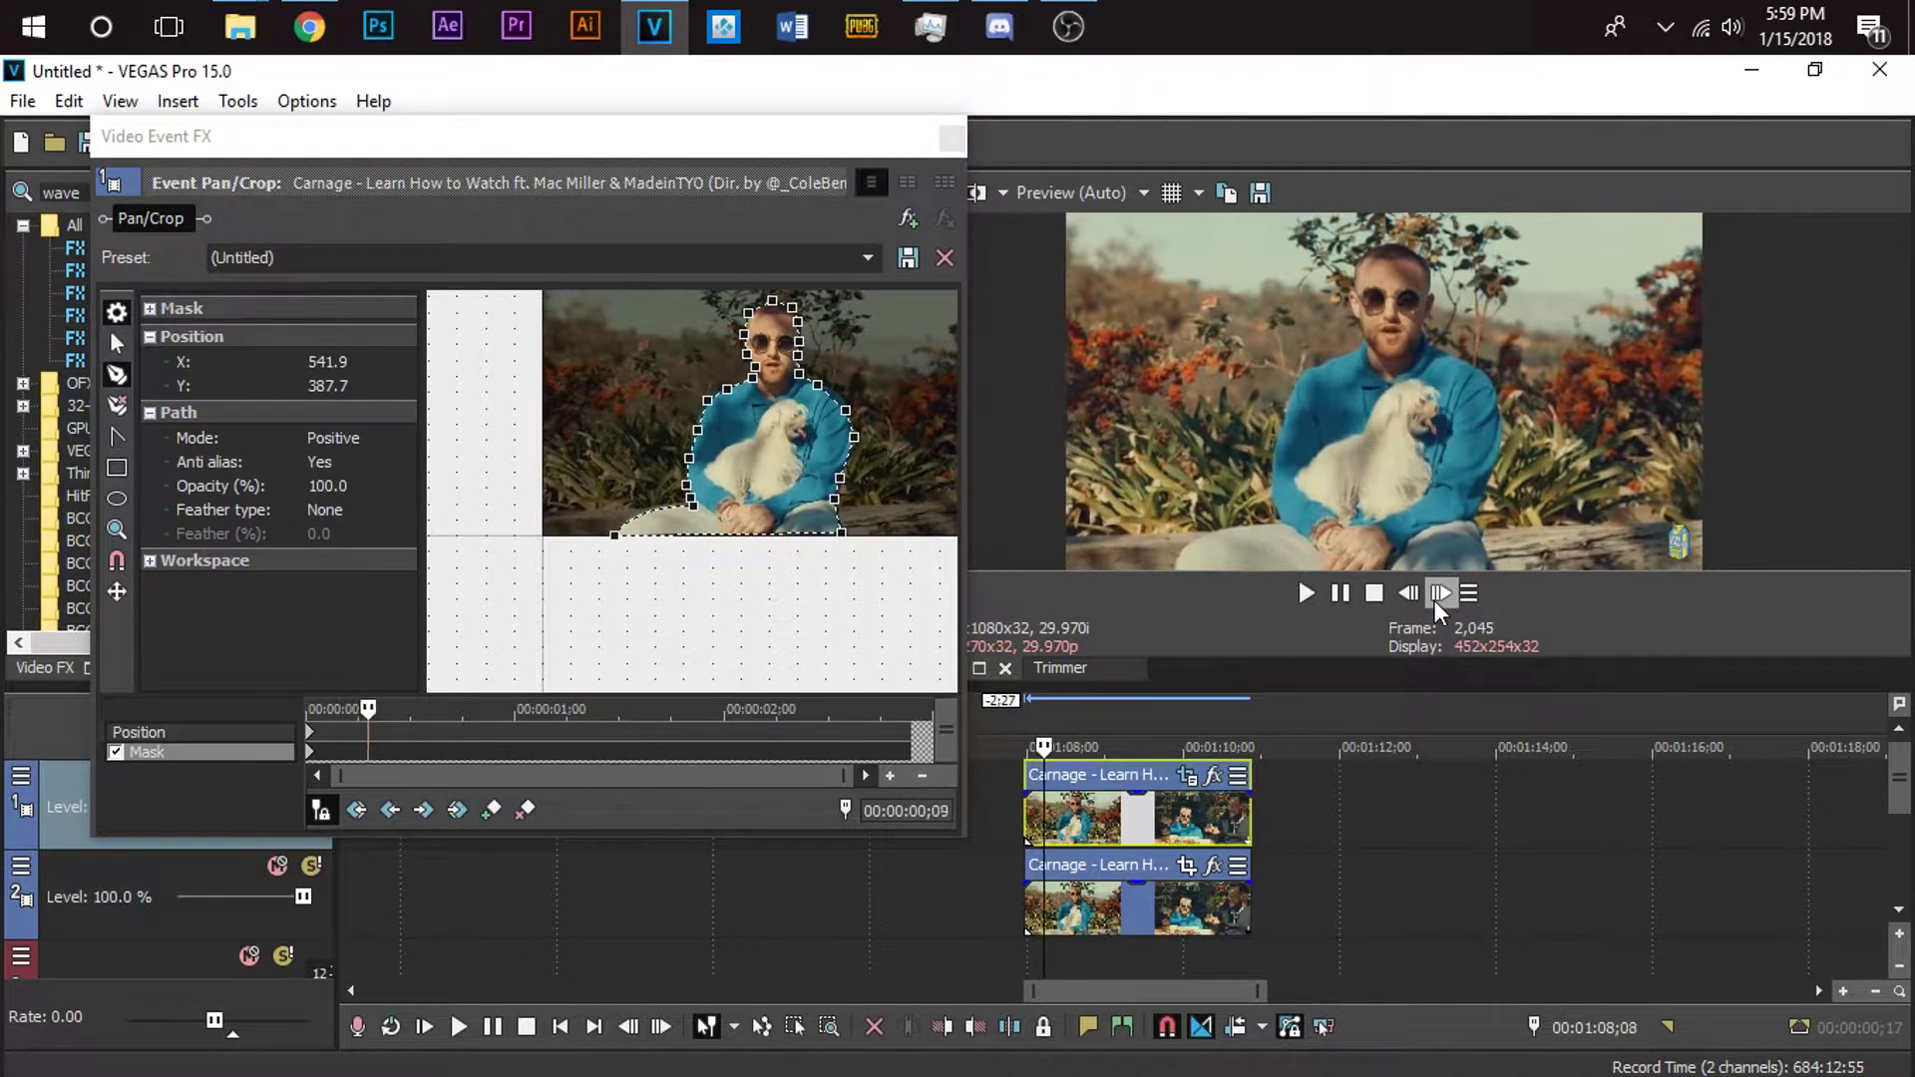
click(1439, 593)
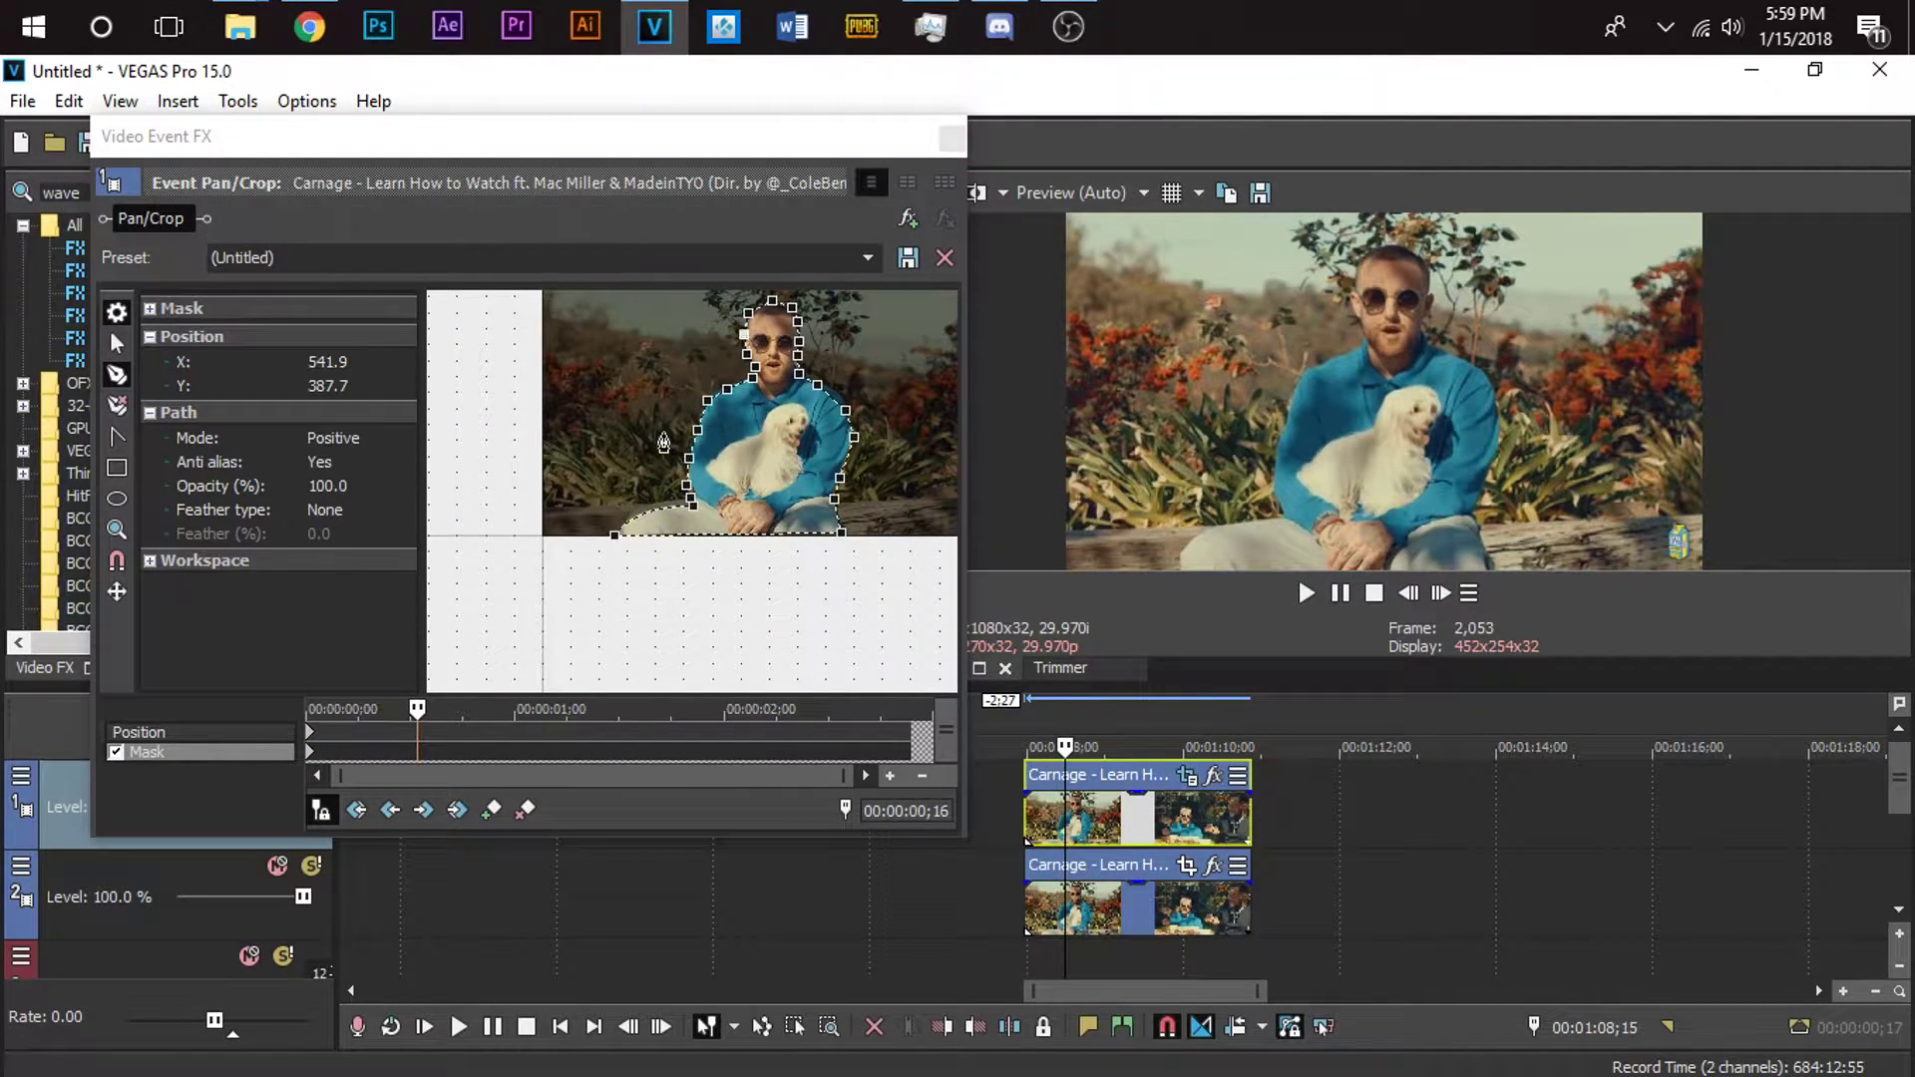
click(665, 526)
click(1439, 593)
click(1439, 592)
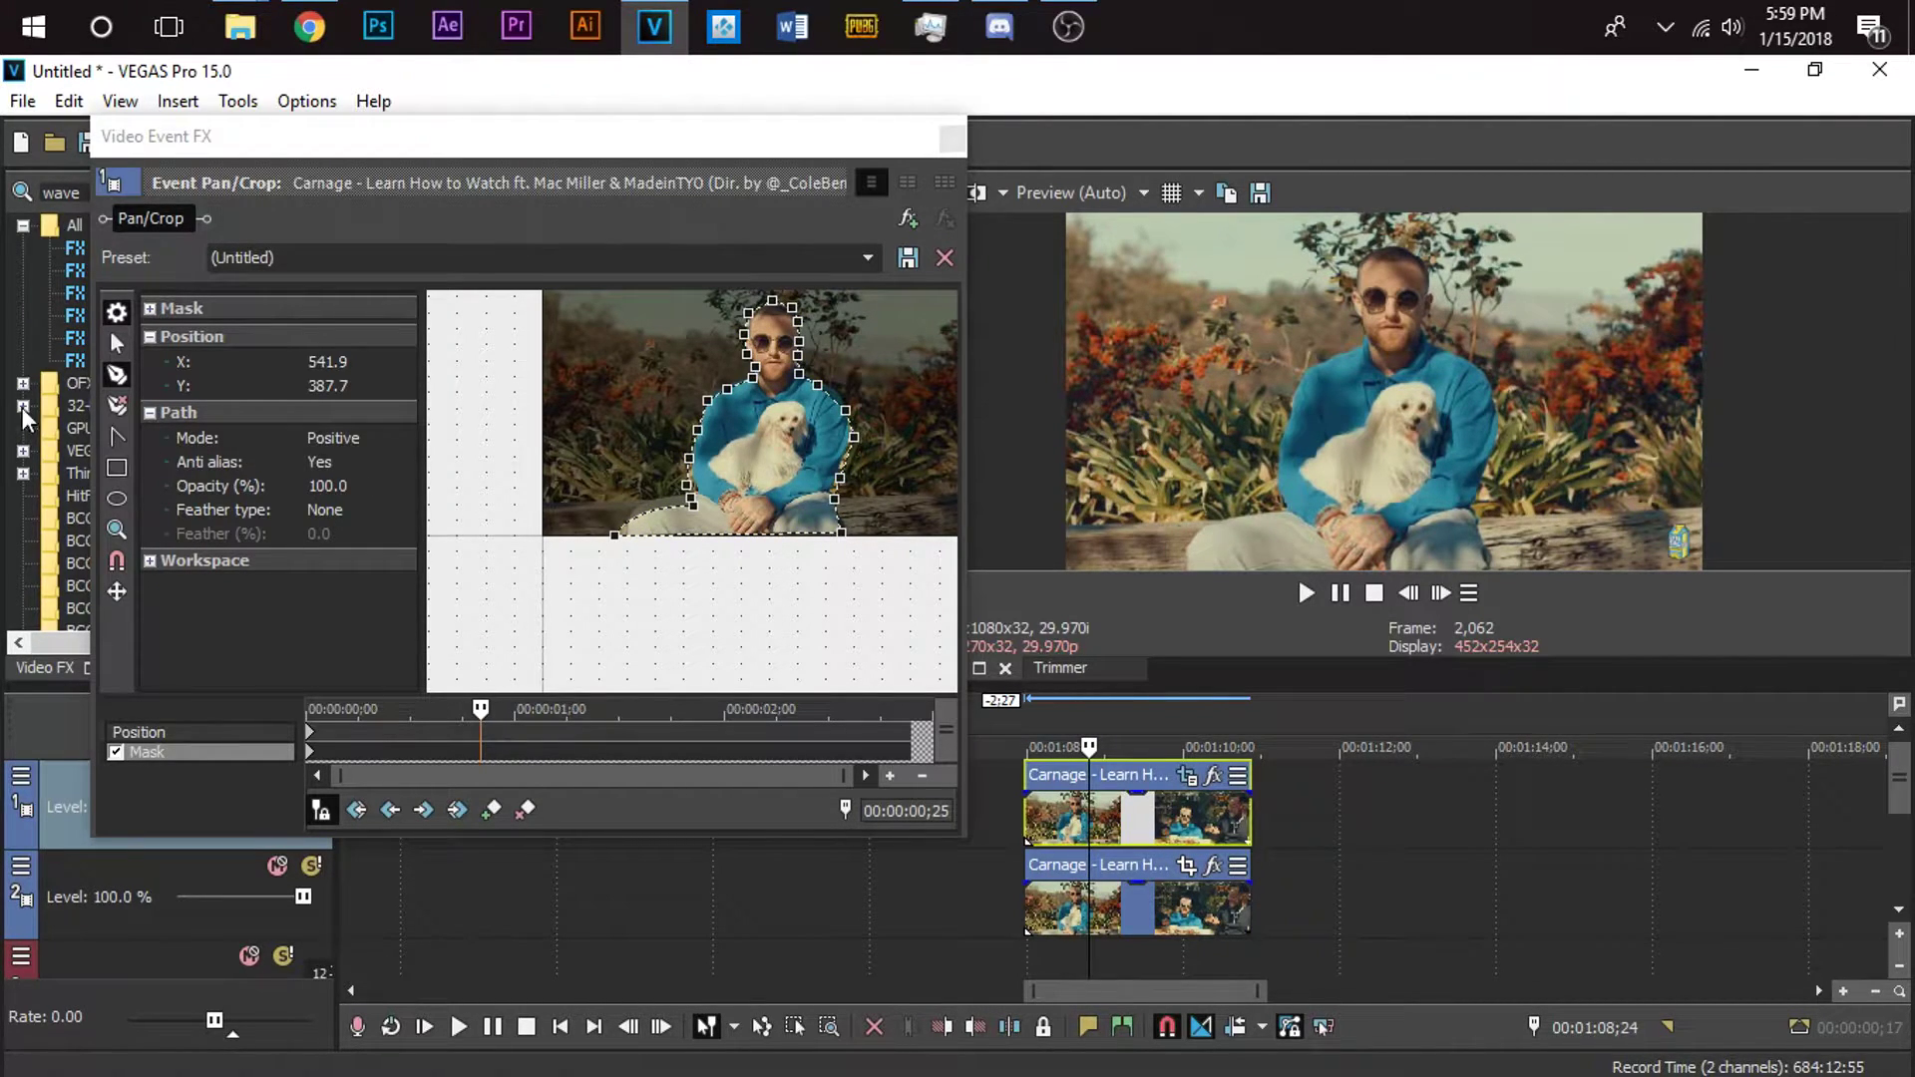
Switch to point editing and refit the lower-left mask point onto the leg.
click(116, 345)
click(535, 420)
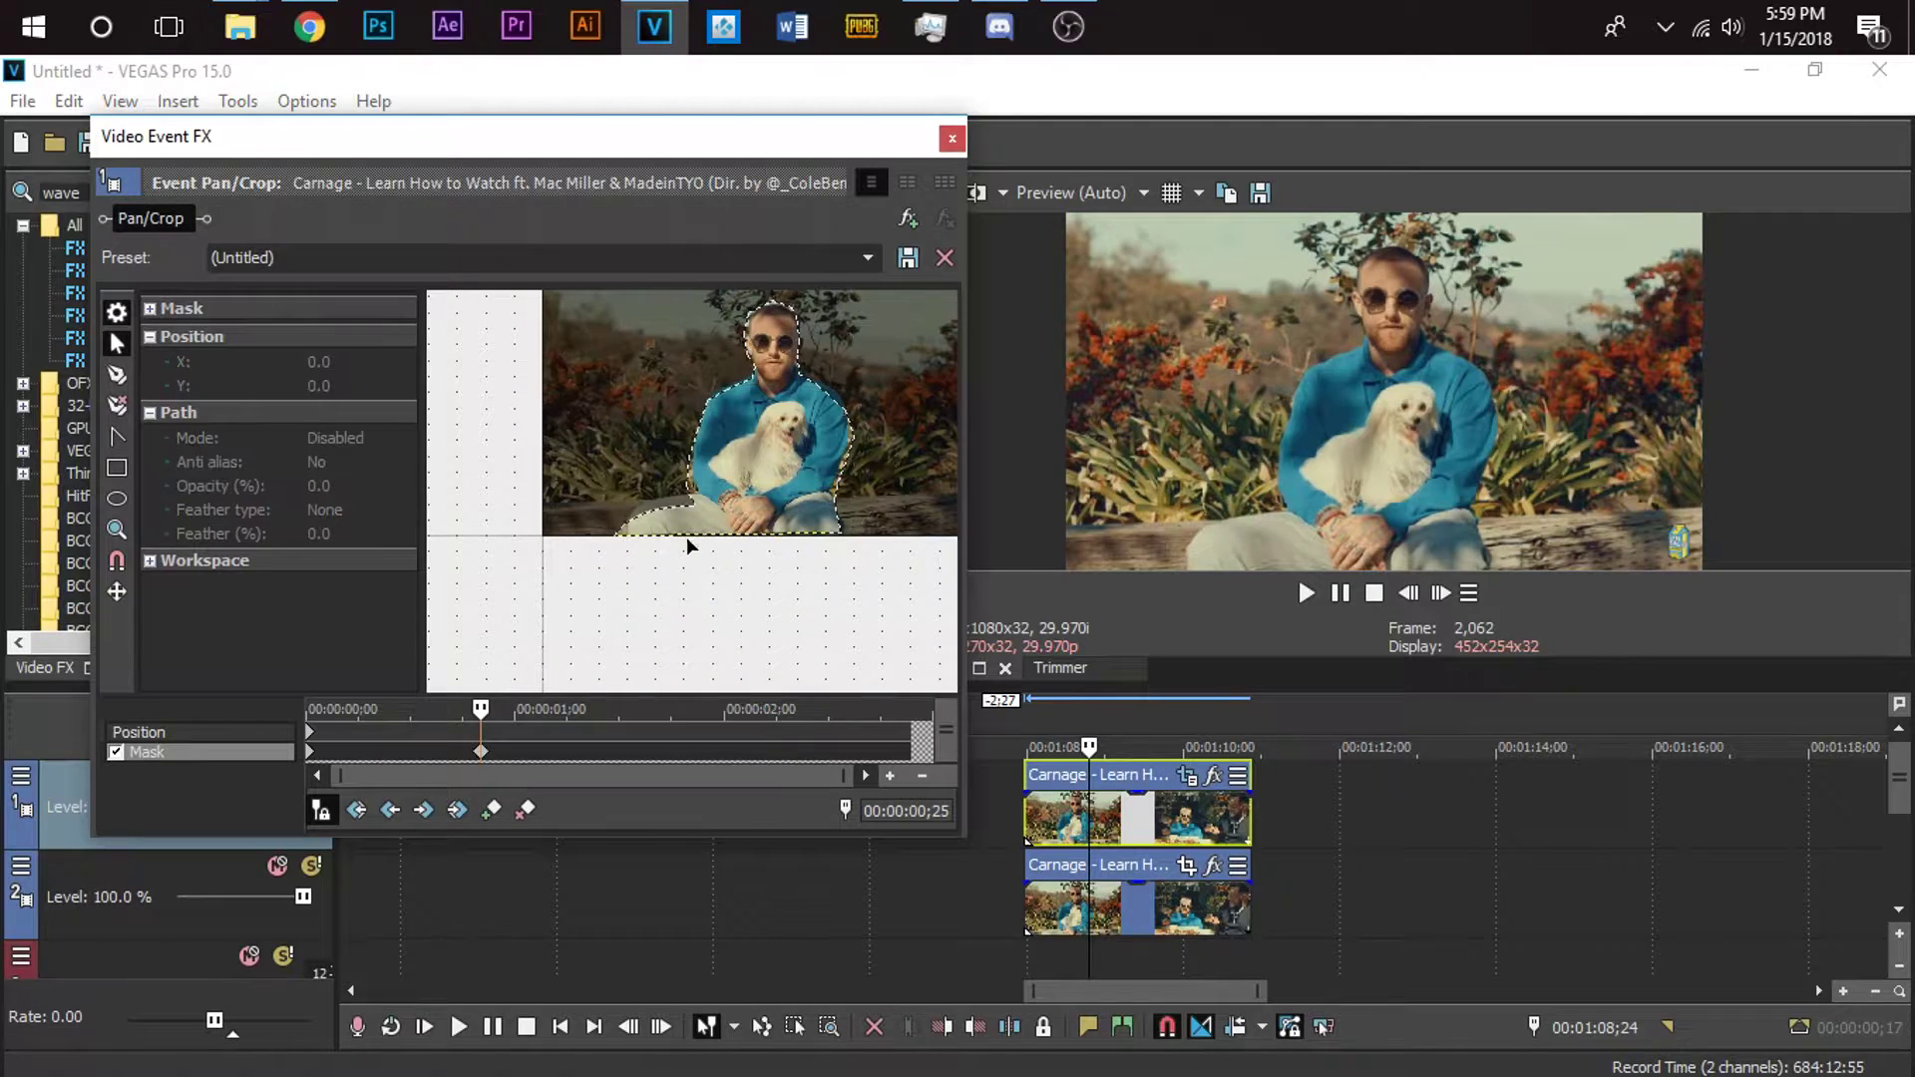
click(635, 525)
click(623, 533)
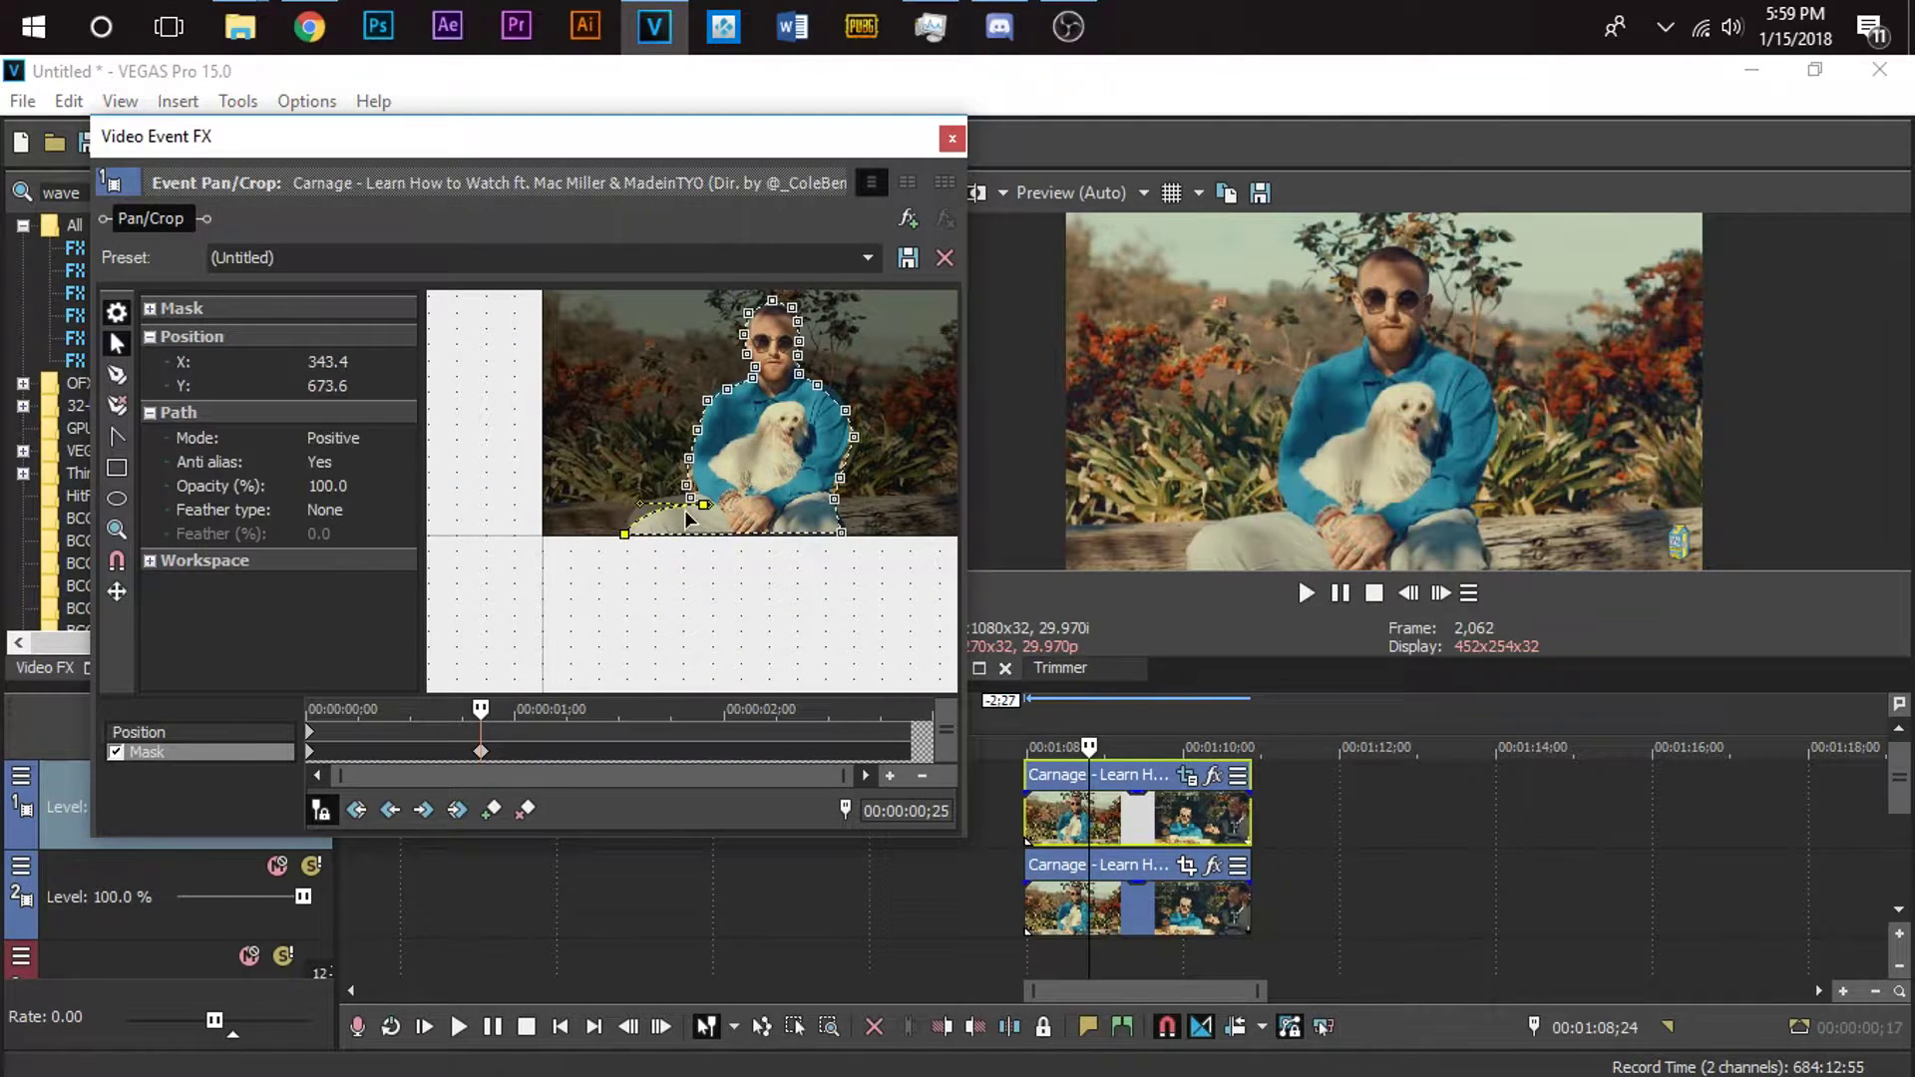
drag(703, 510, 694, 466)
click(648, 514)
drag(678, 519, 698, 494)
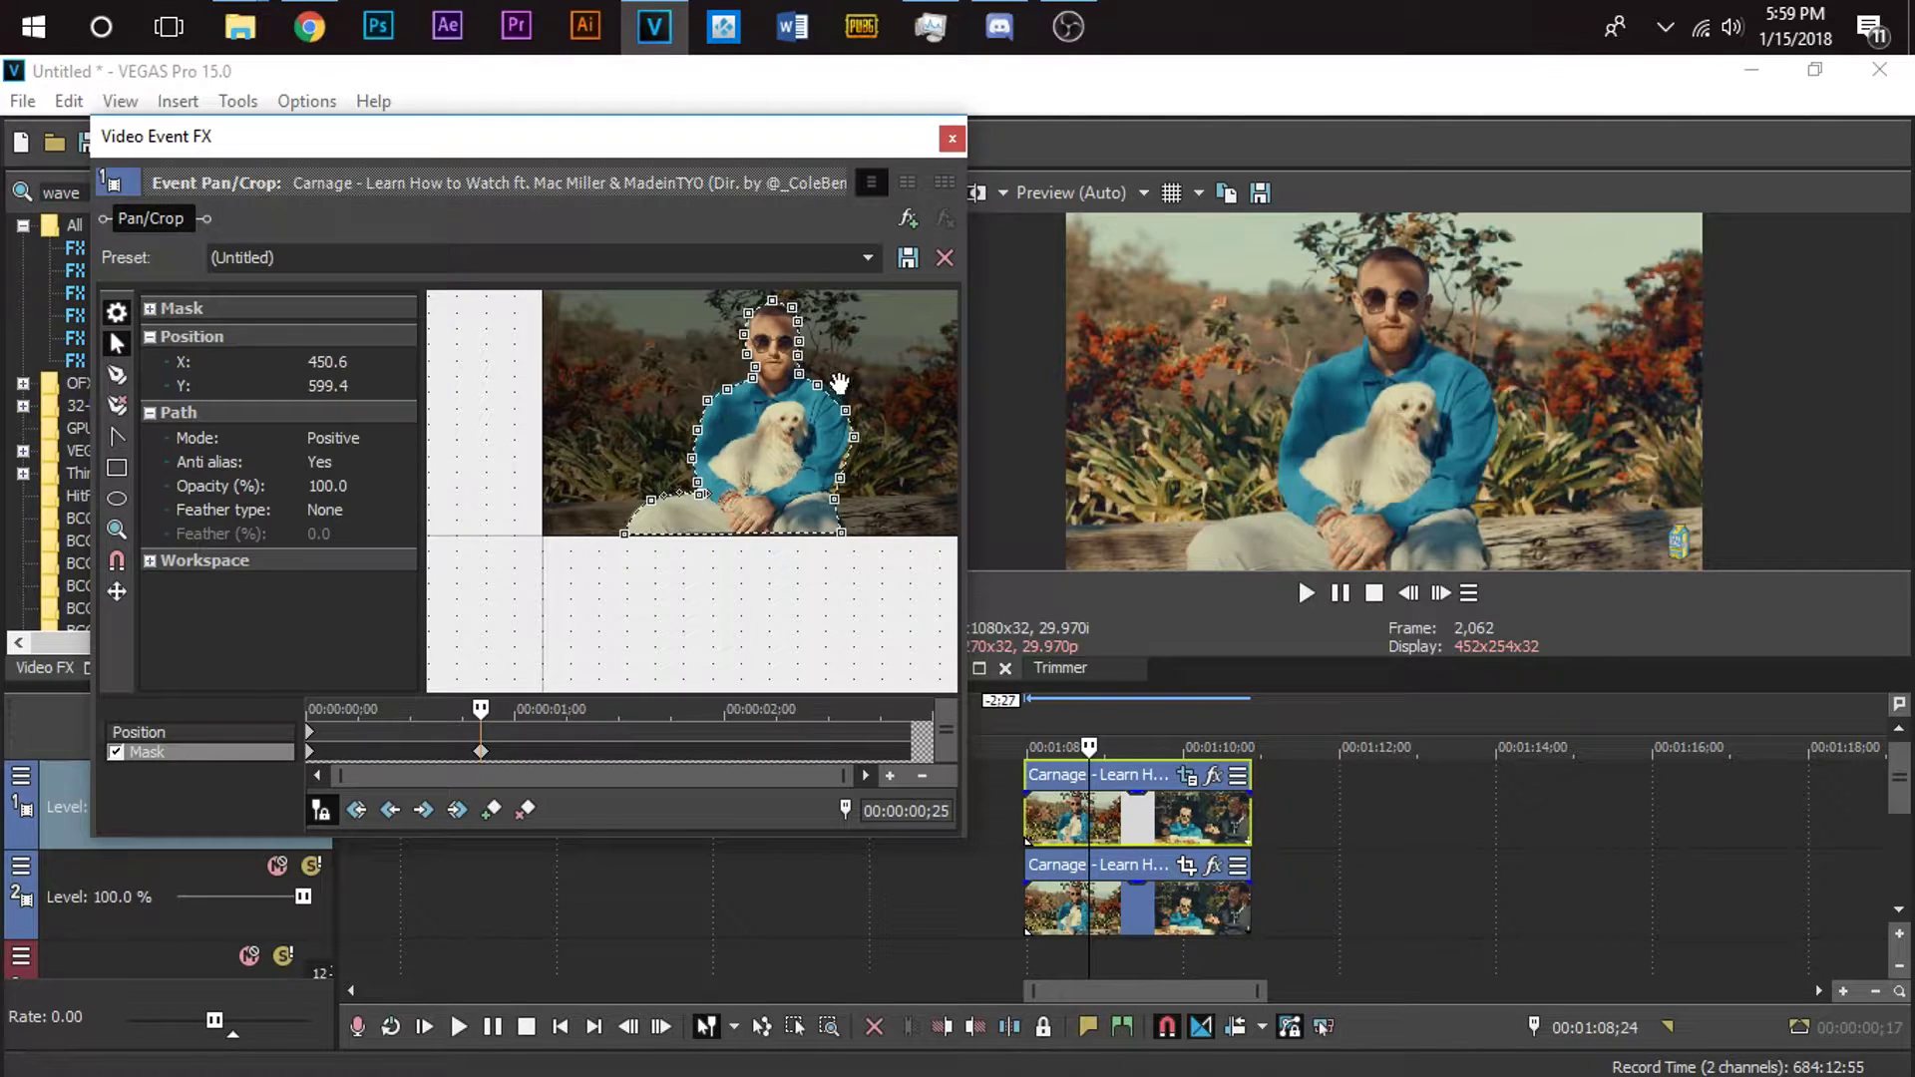
click(819, 385)
click(845, 406)
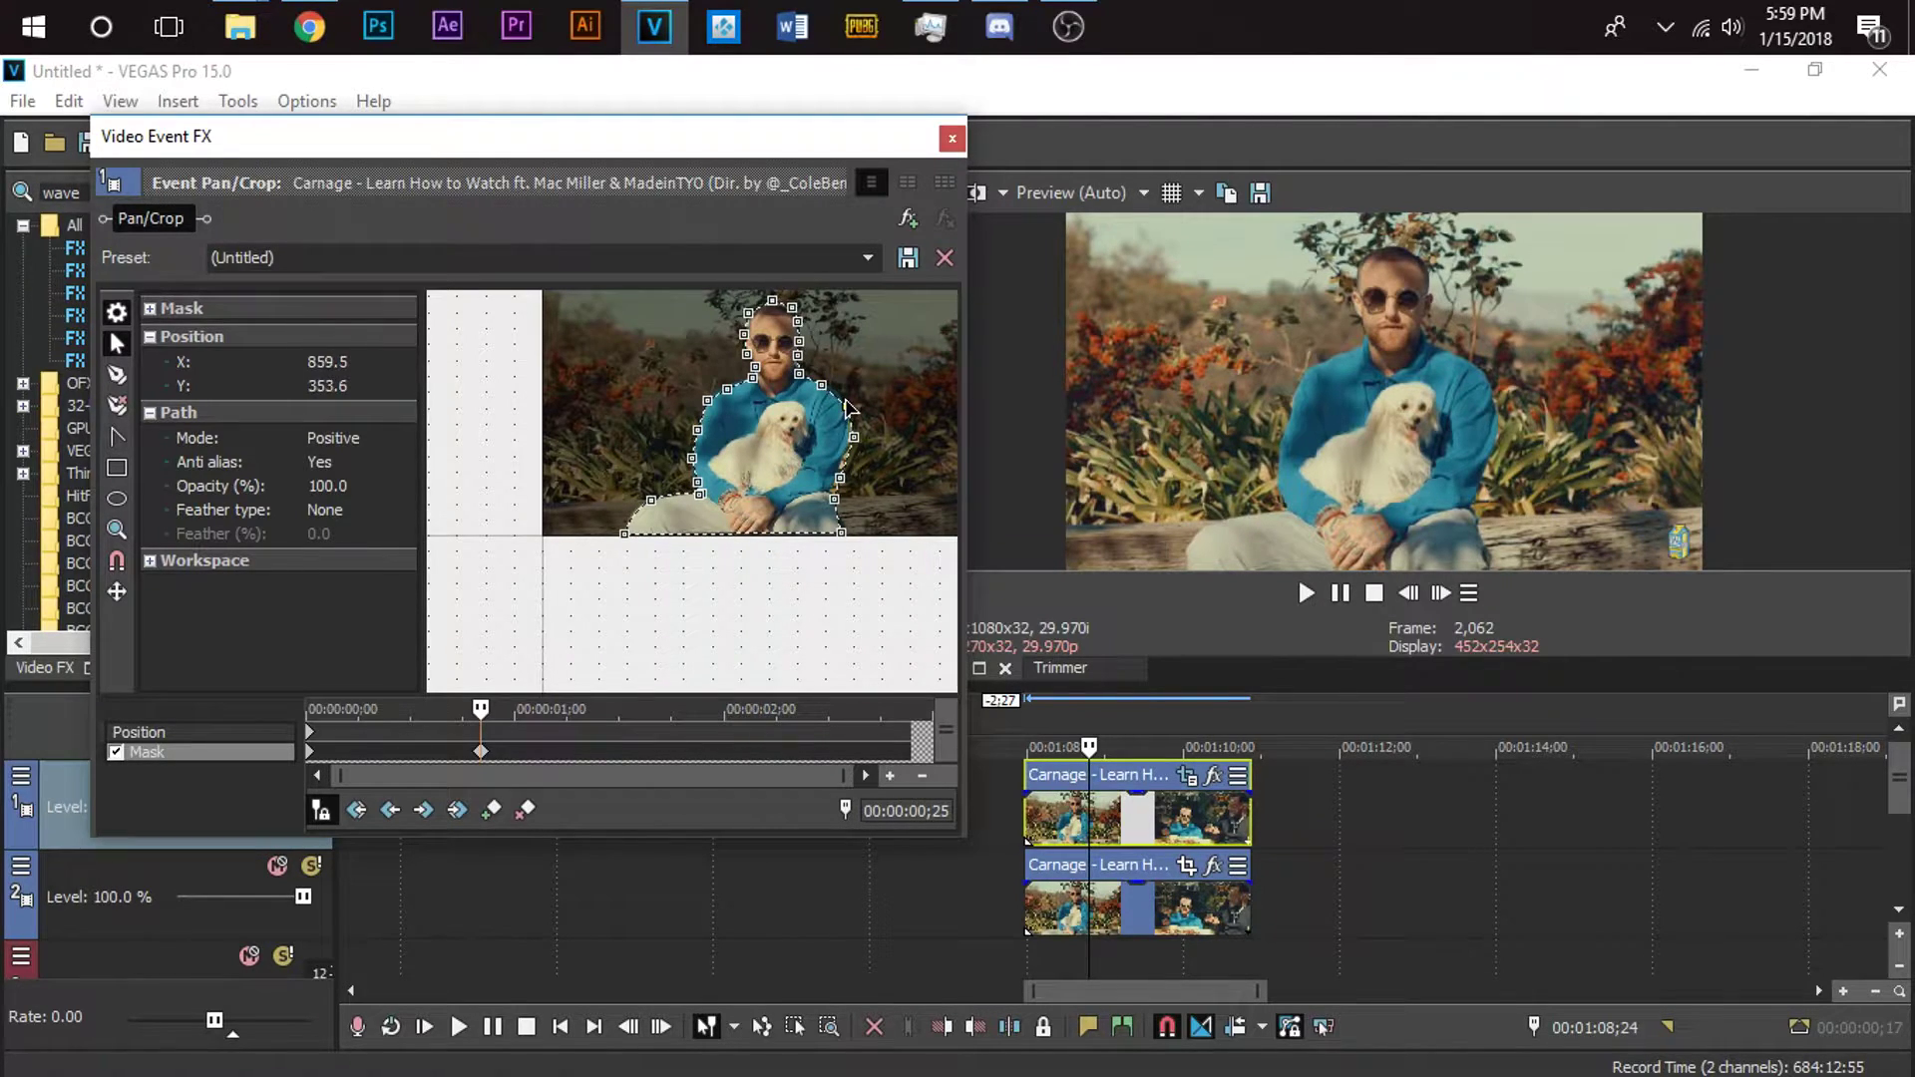
At a later frame, shift the bottom-left and right mask points to follow the subject.
click(1440, 593)
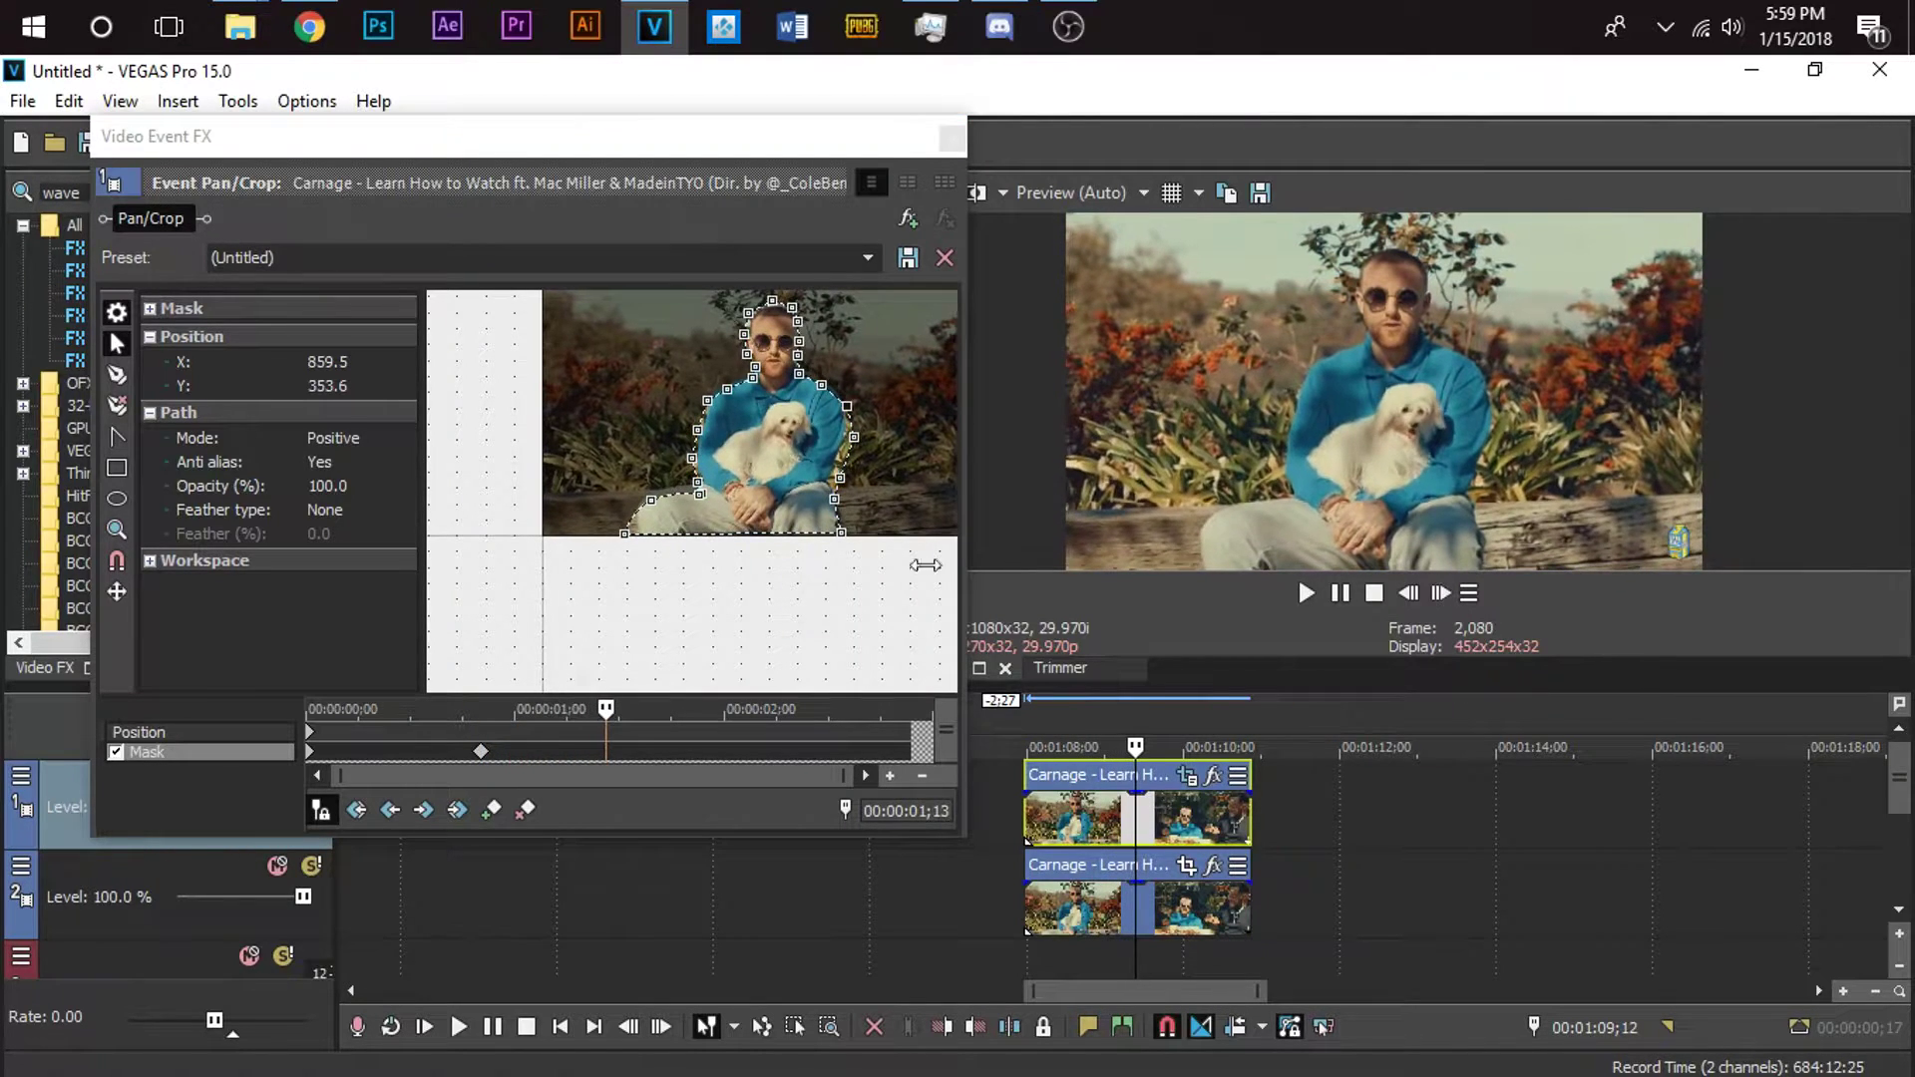
drag(626, 532, 680, 484)
click(649, 498)
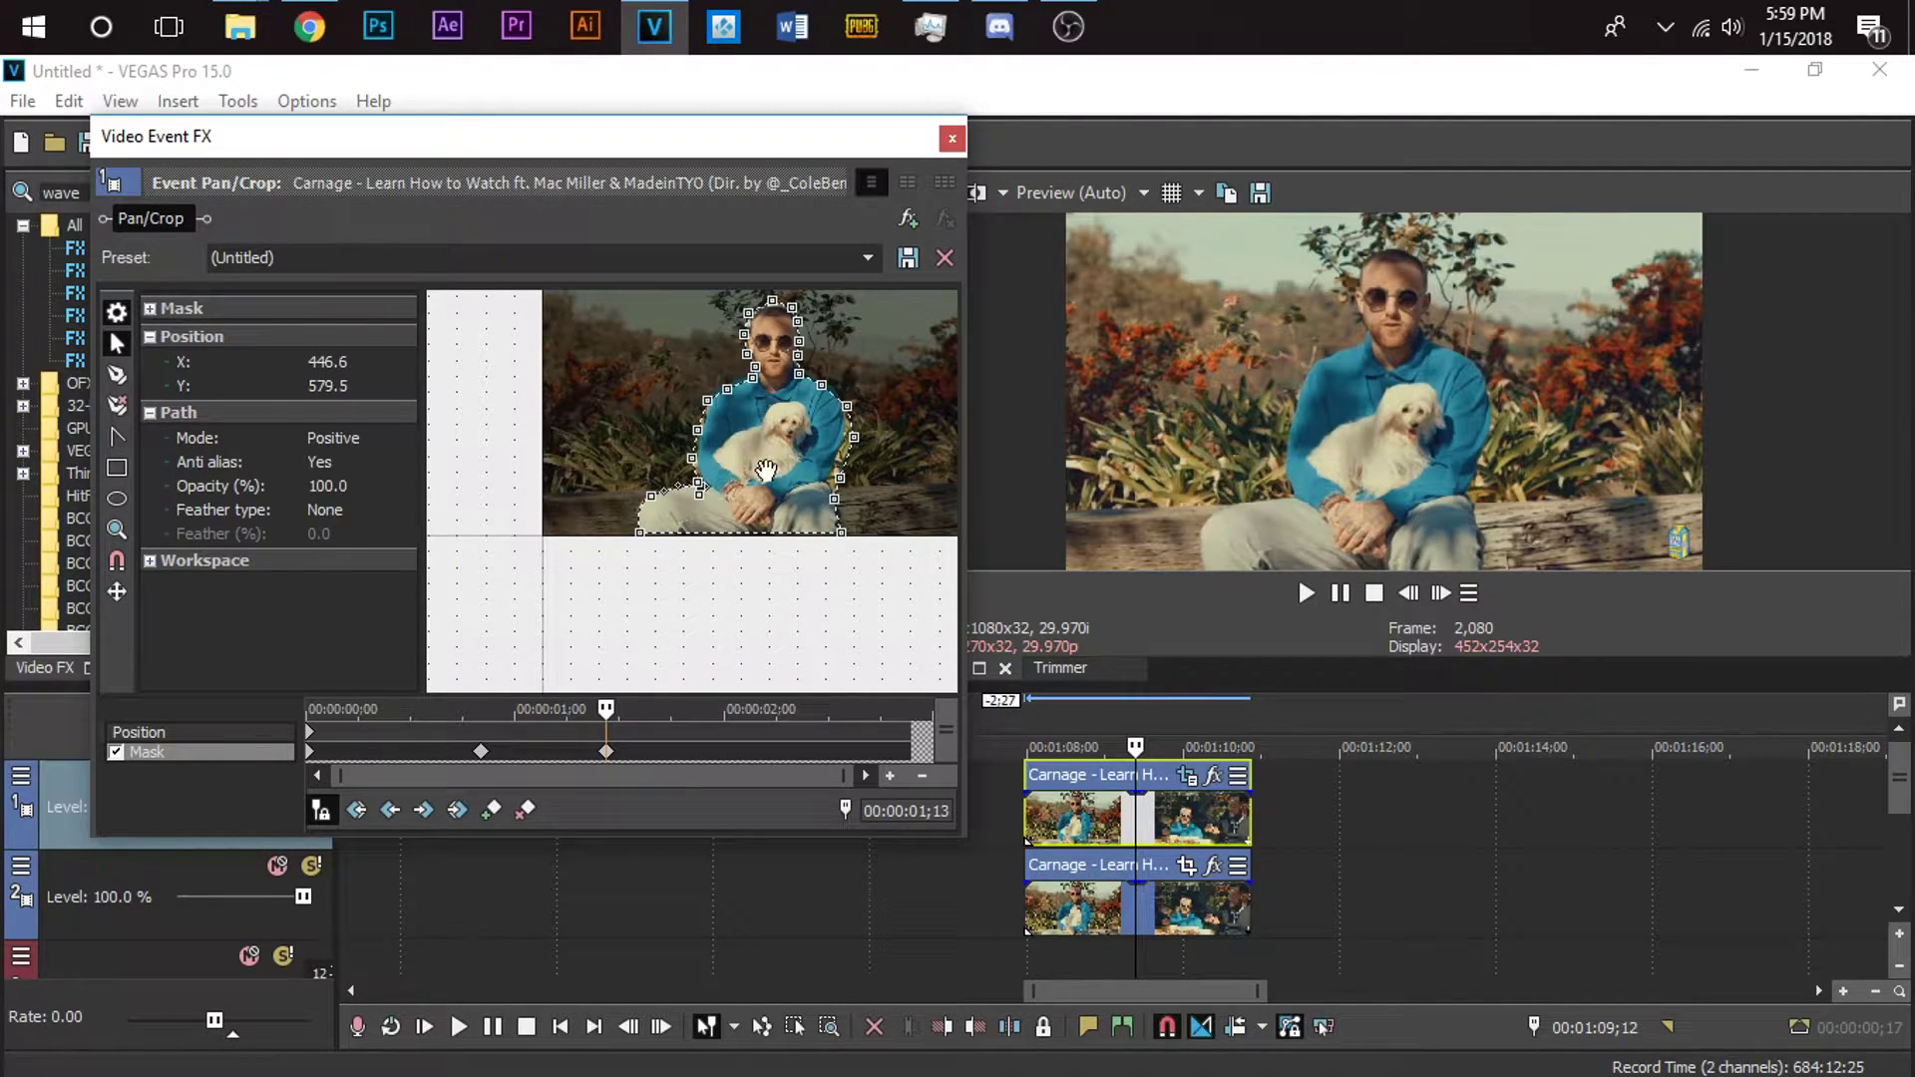
click(854, 438)
drag(851, 465, 843, 515)
Several frames on, move the knee and bottom-left mask points to refit the legs.
click(1440, 592)
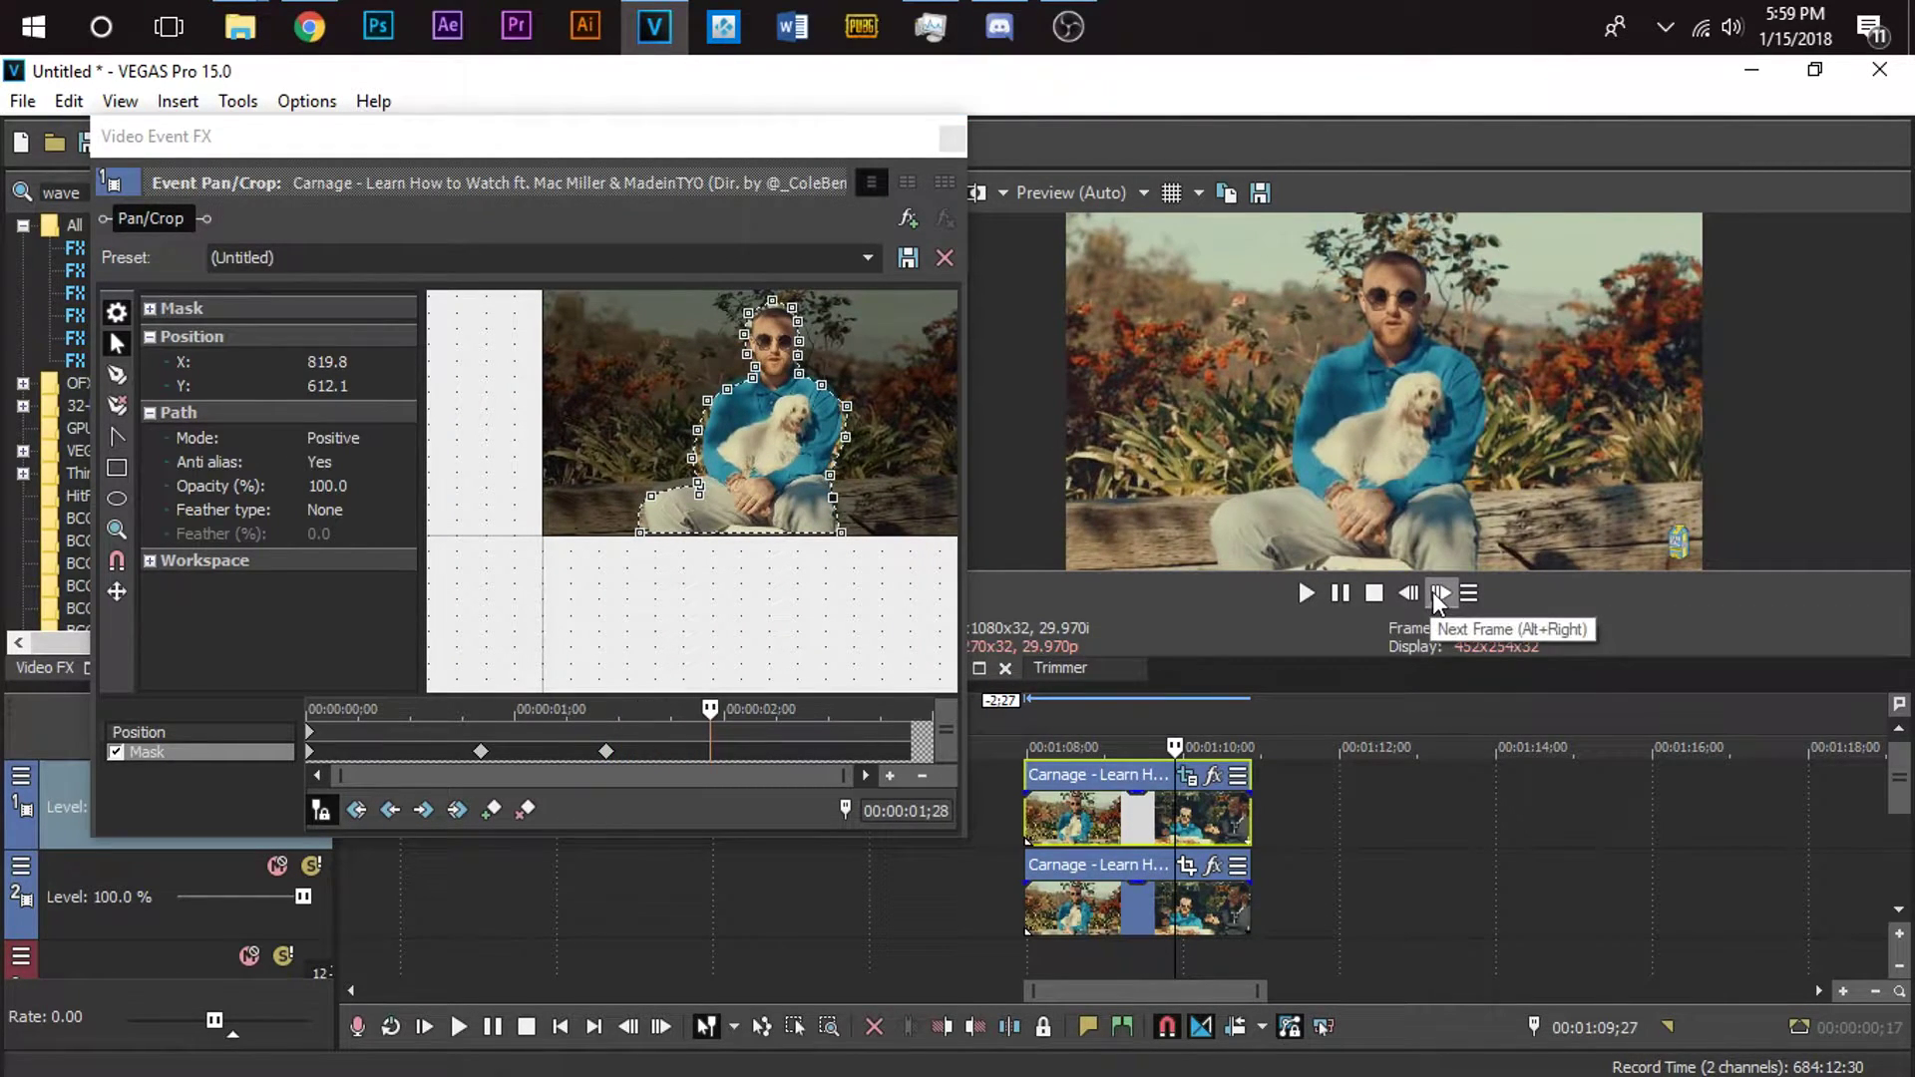
click(1440, 593)
click(1440, 592)
click(1440, 592)
drag(658, 496, 696, 482)
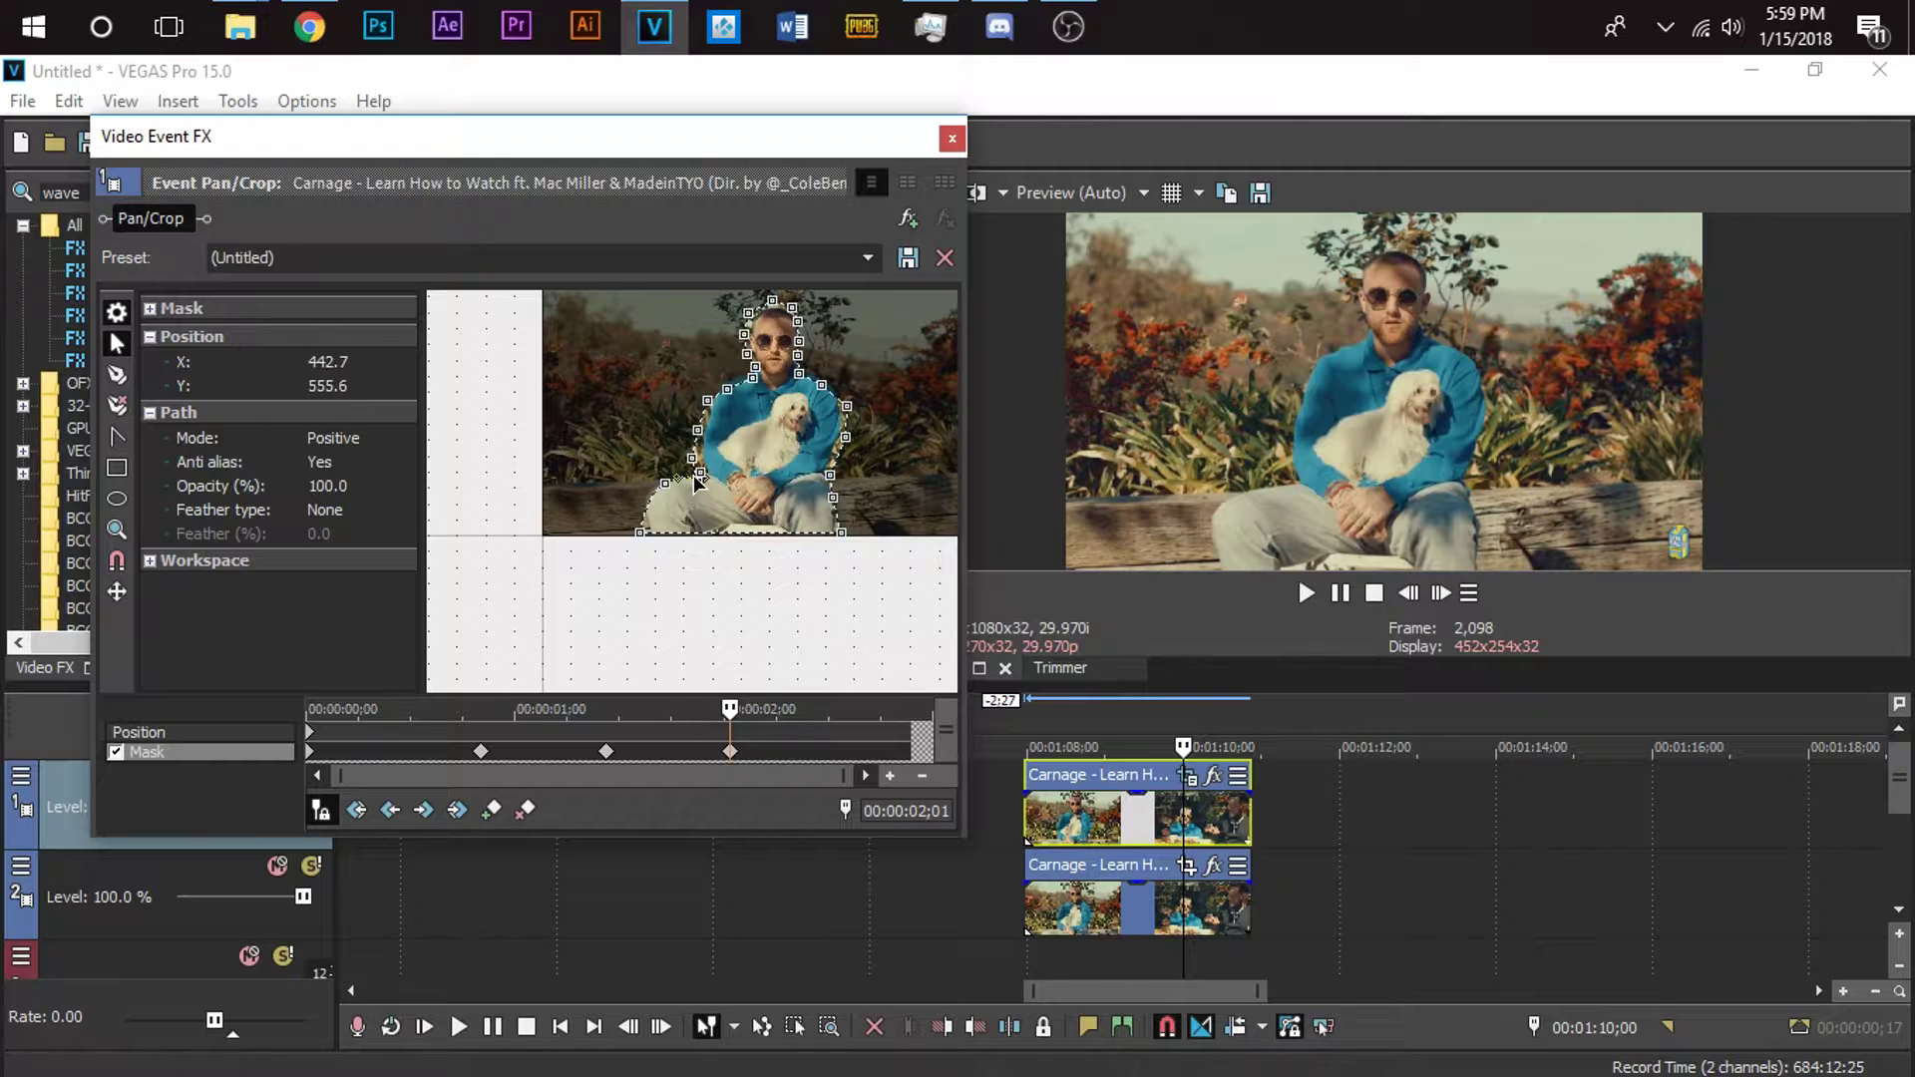
drag(630, 546, 649, 534)
click(843, 436)
click(844, 406)
click(705, 430)
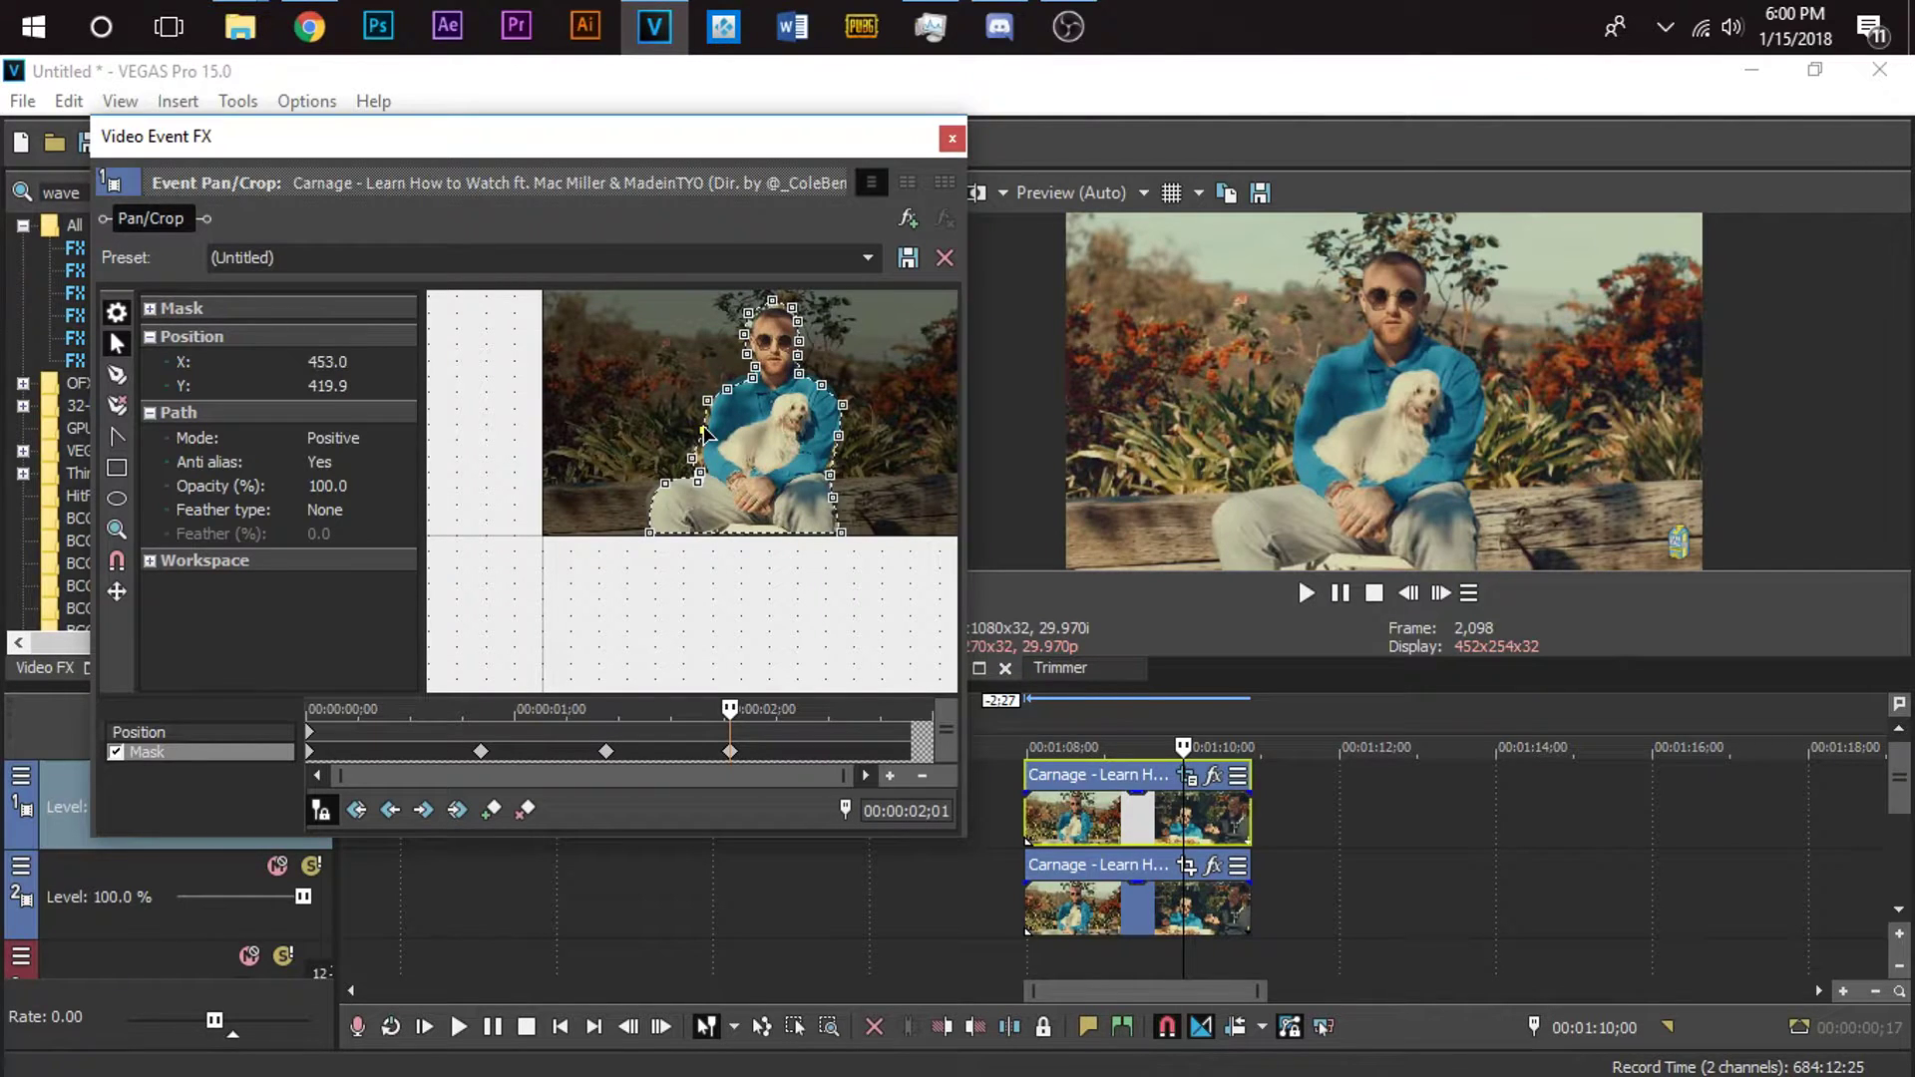
click(699, 459)
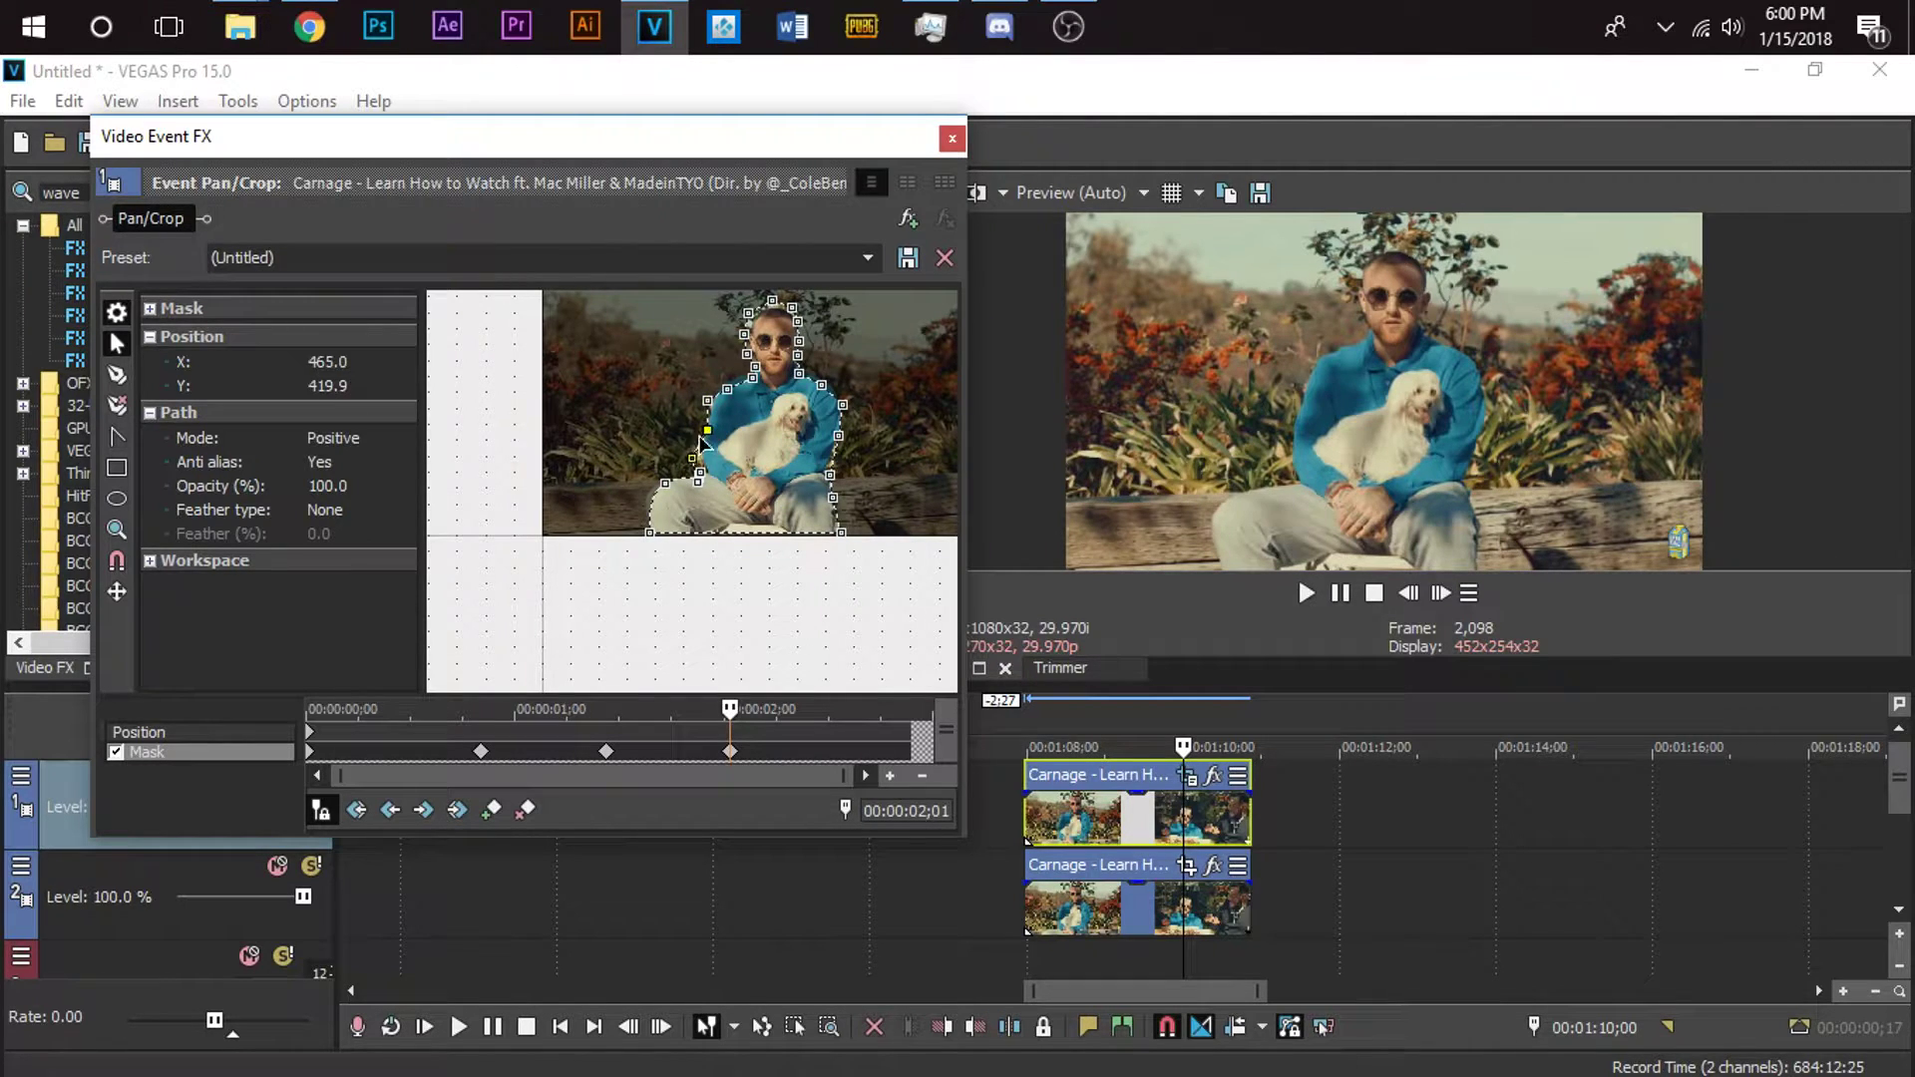
At a later frame, refit the bottom, upper-left and head mask points, then close the effect window.
click(1439, 592)
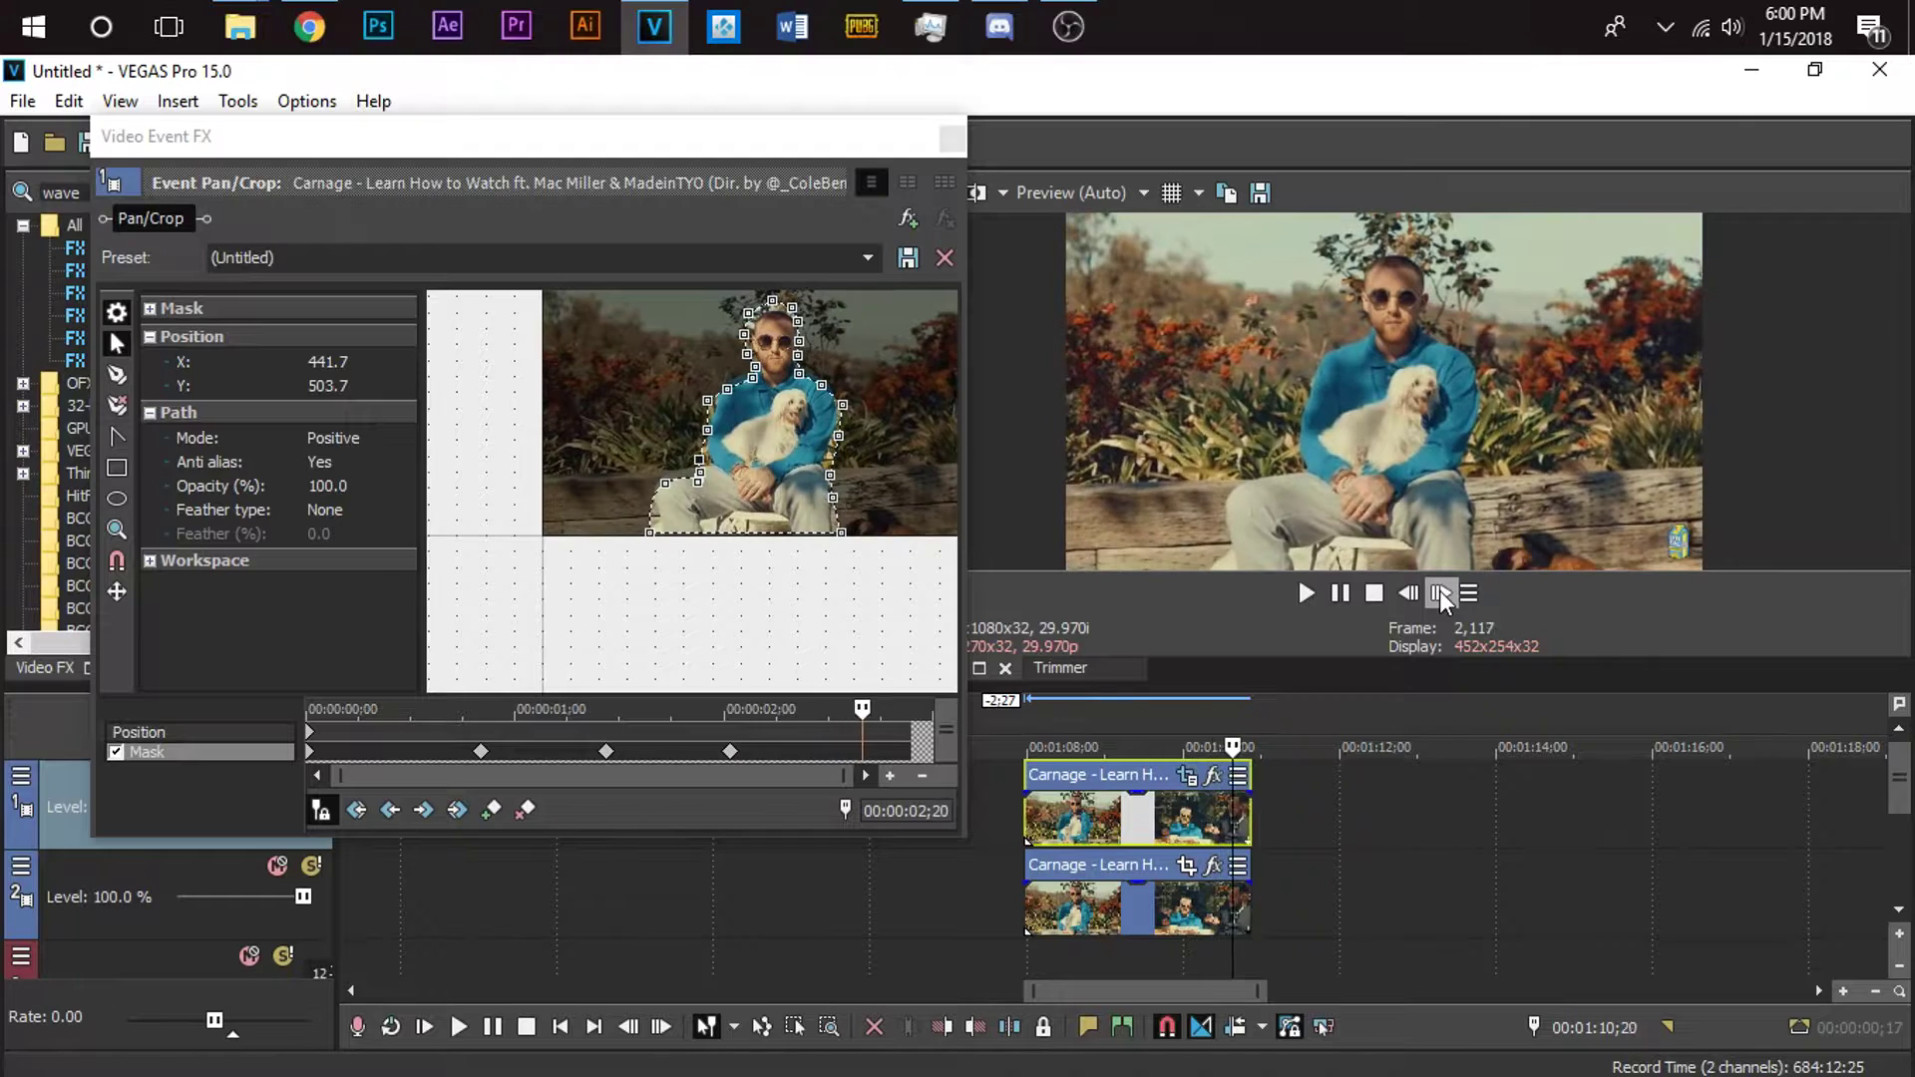
click(1439, 592)
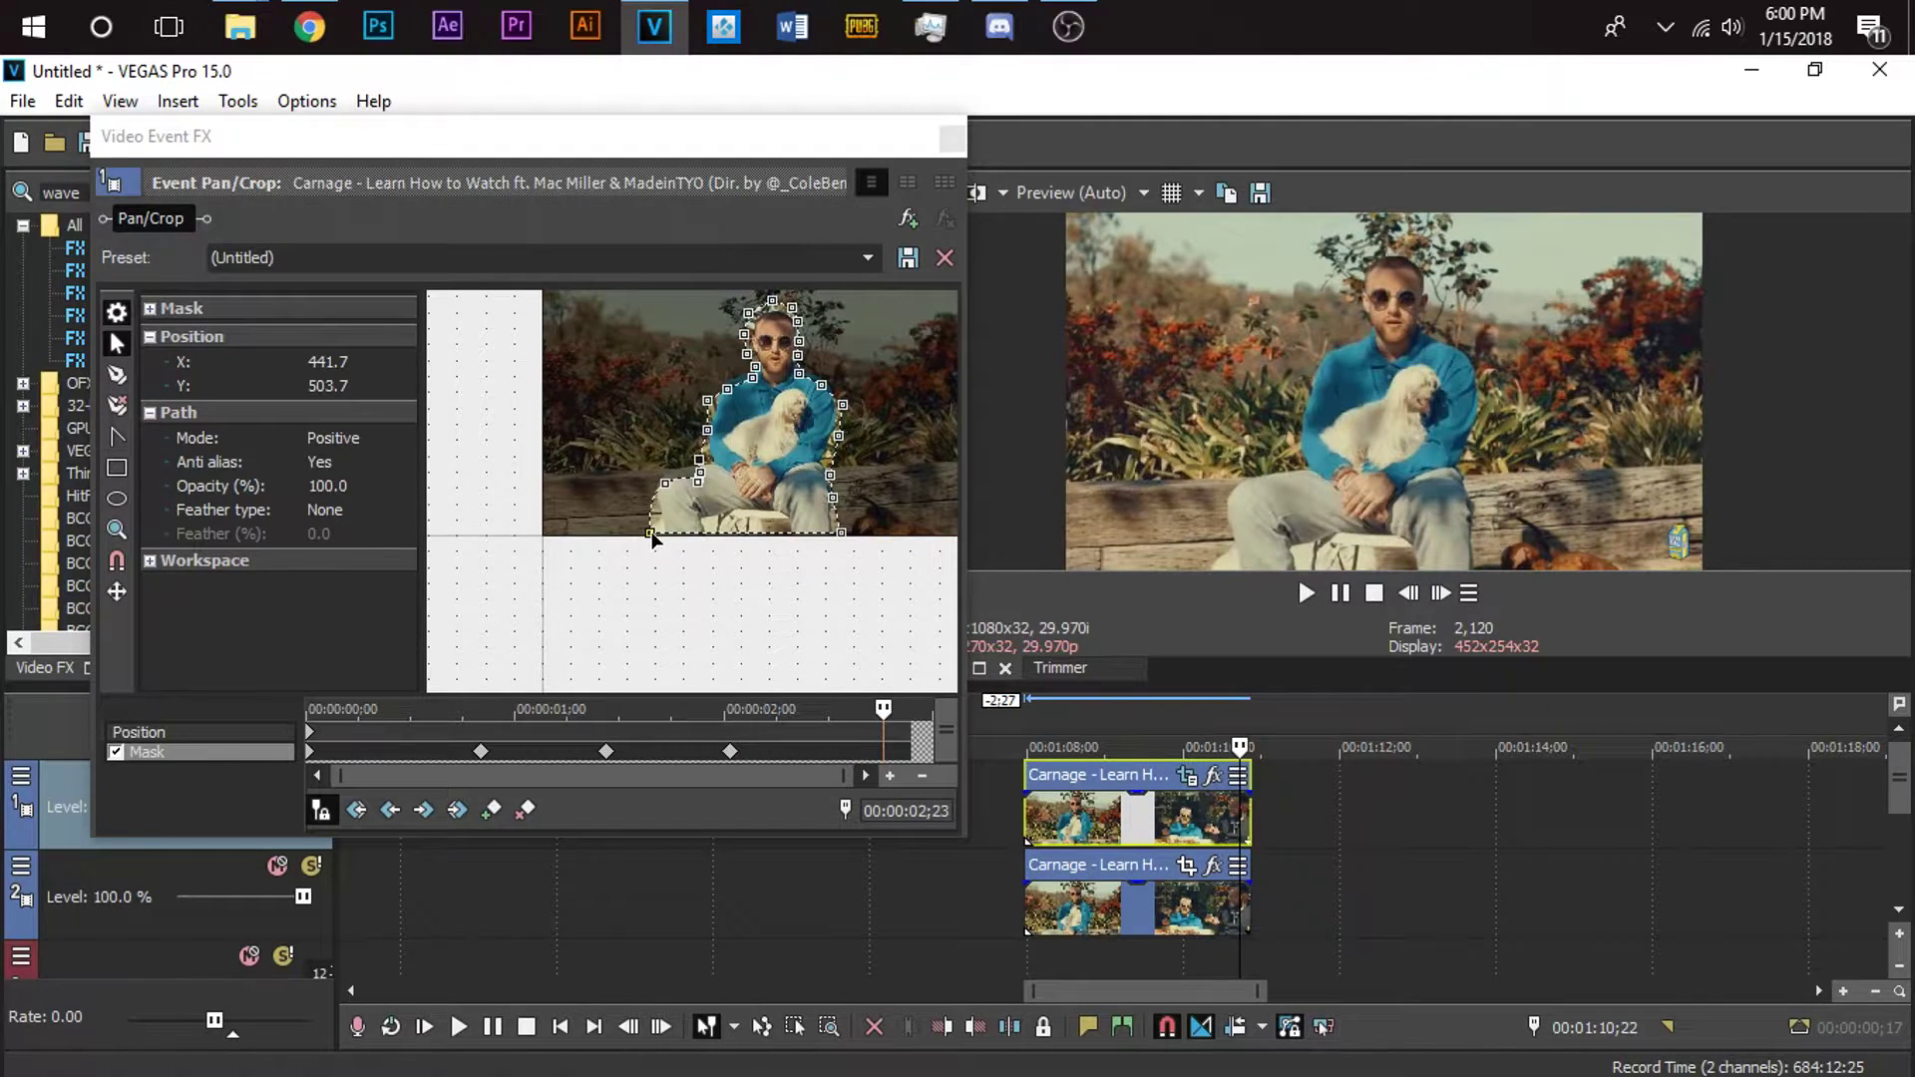
drag(651, 535, 647, 481)
drag(840, 539, 820, 466)
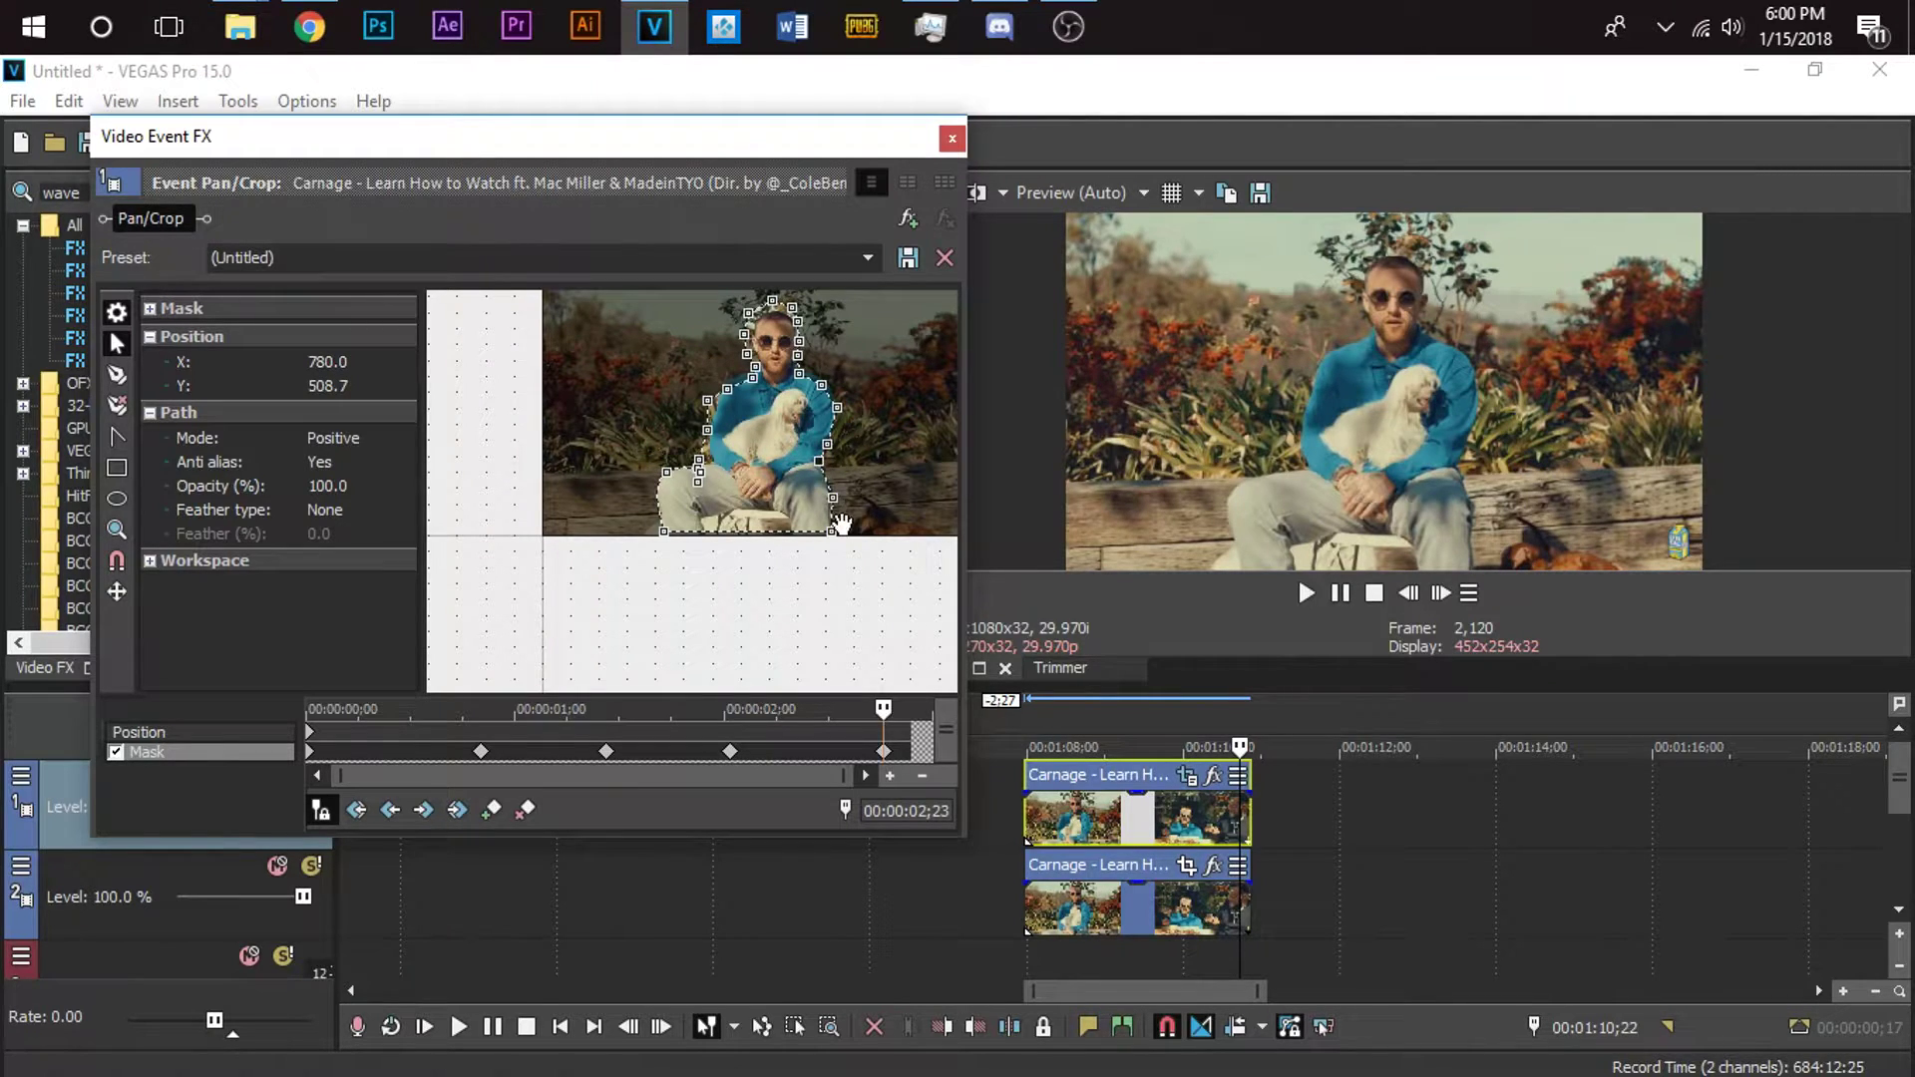
drag(709, 403, 710, 464)
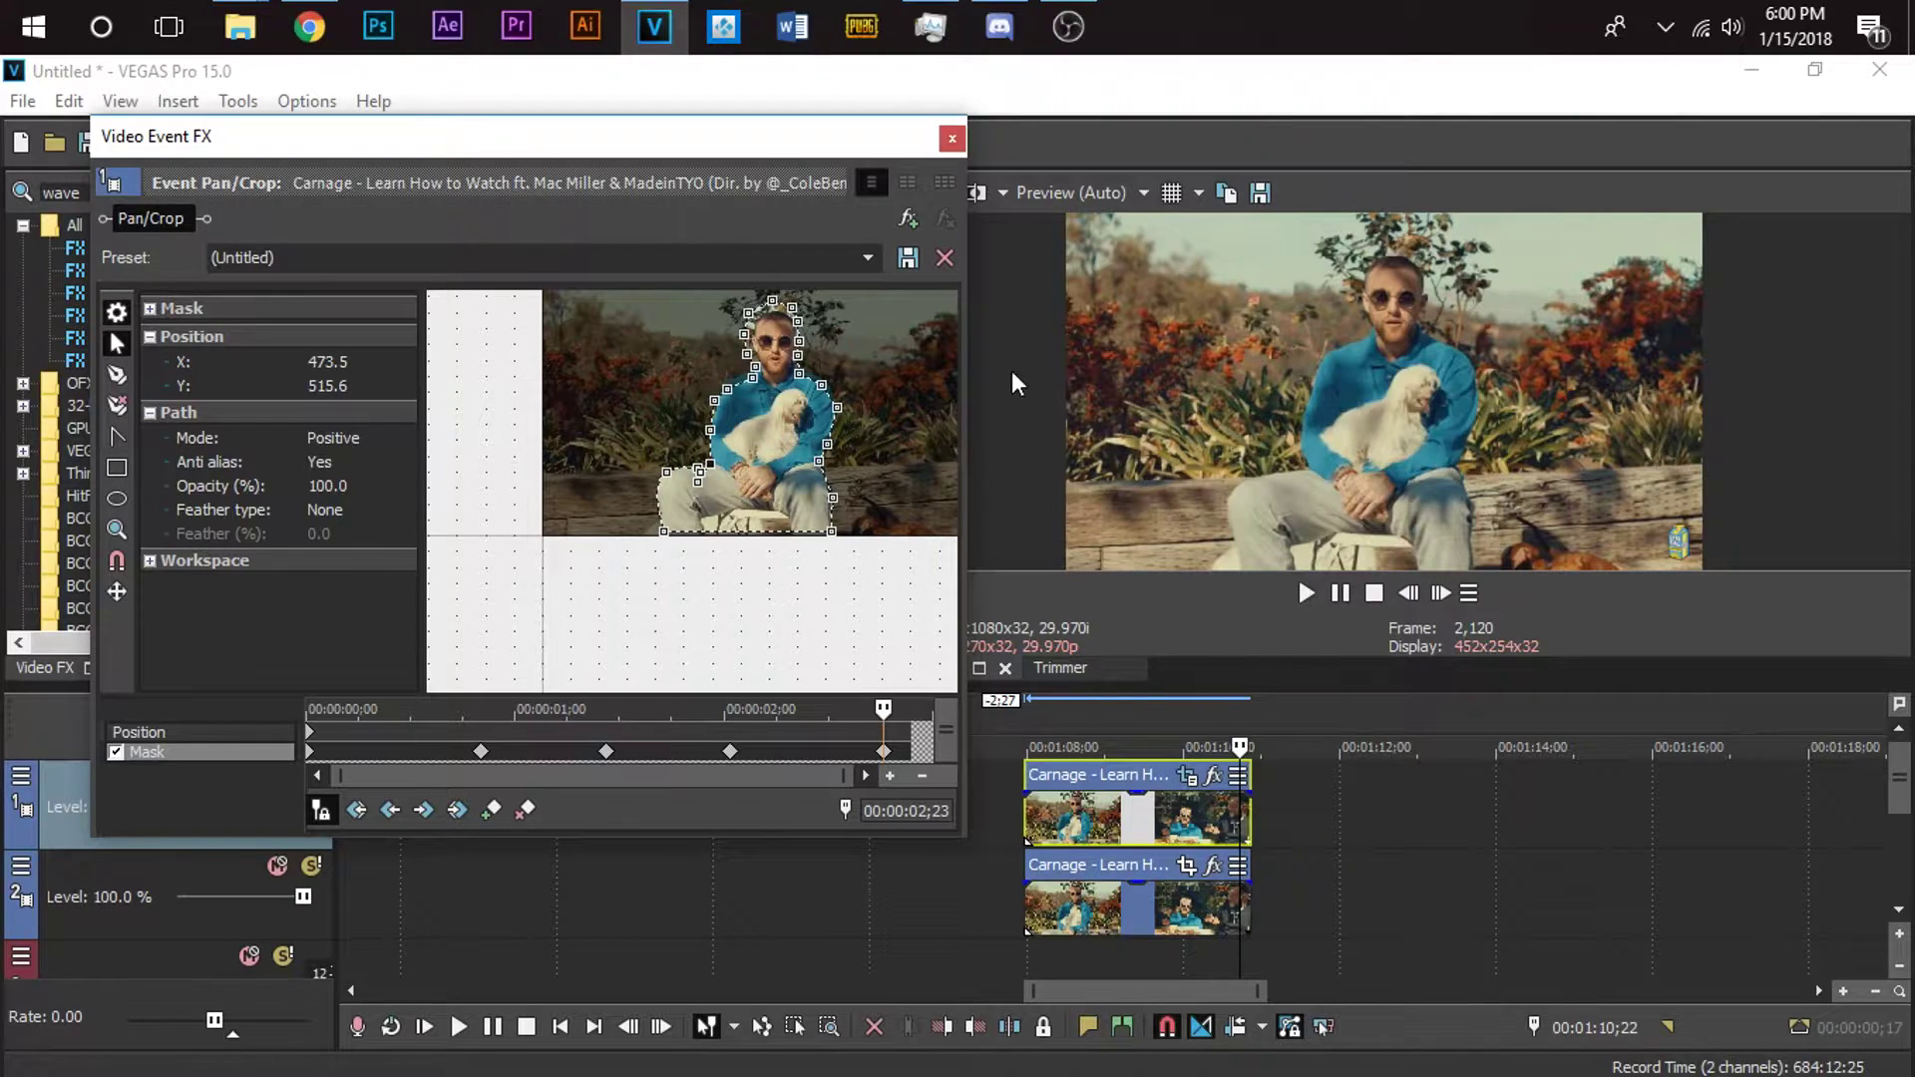
drag(772, 299, 762, 387)
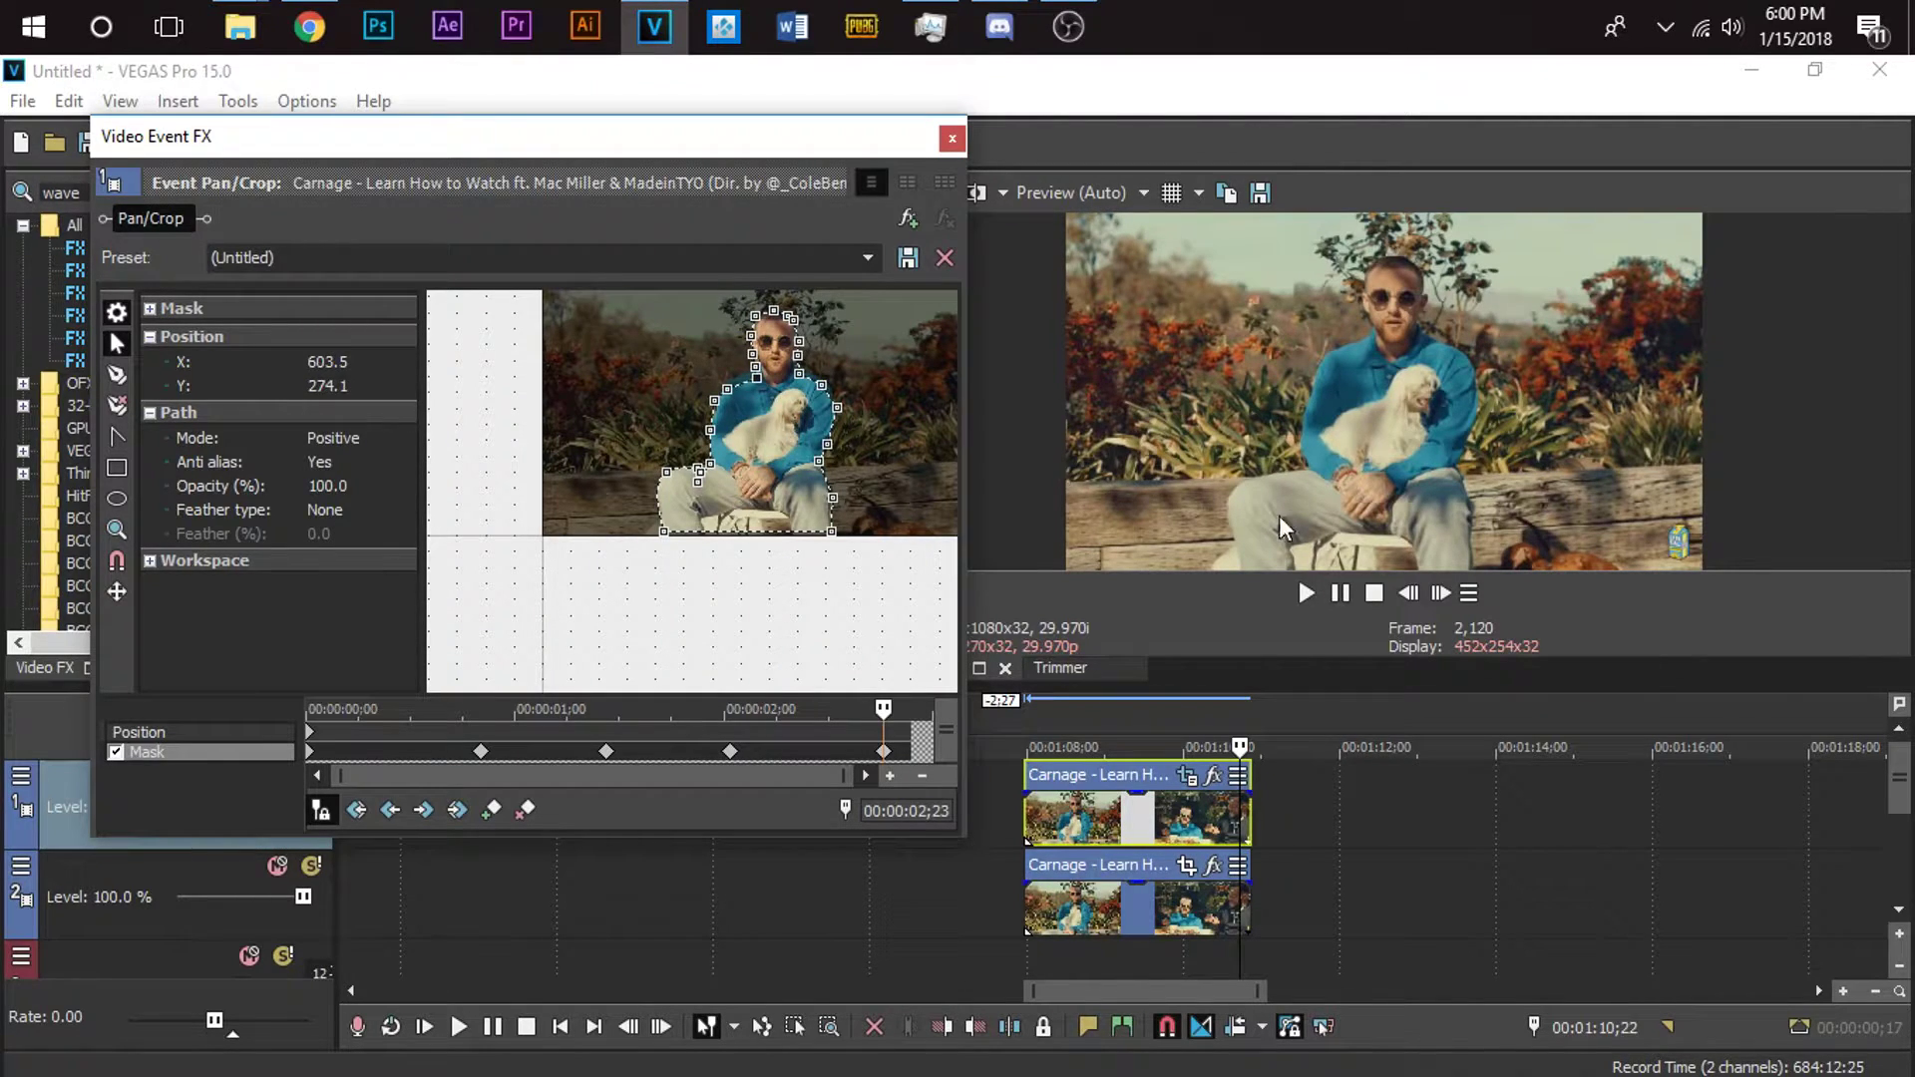
click(1439, 592)
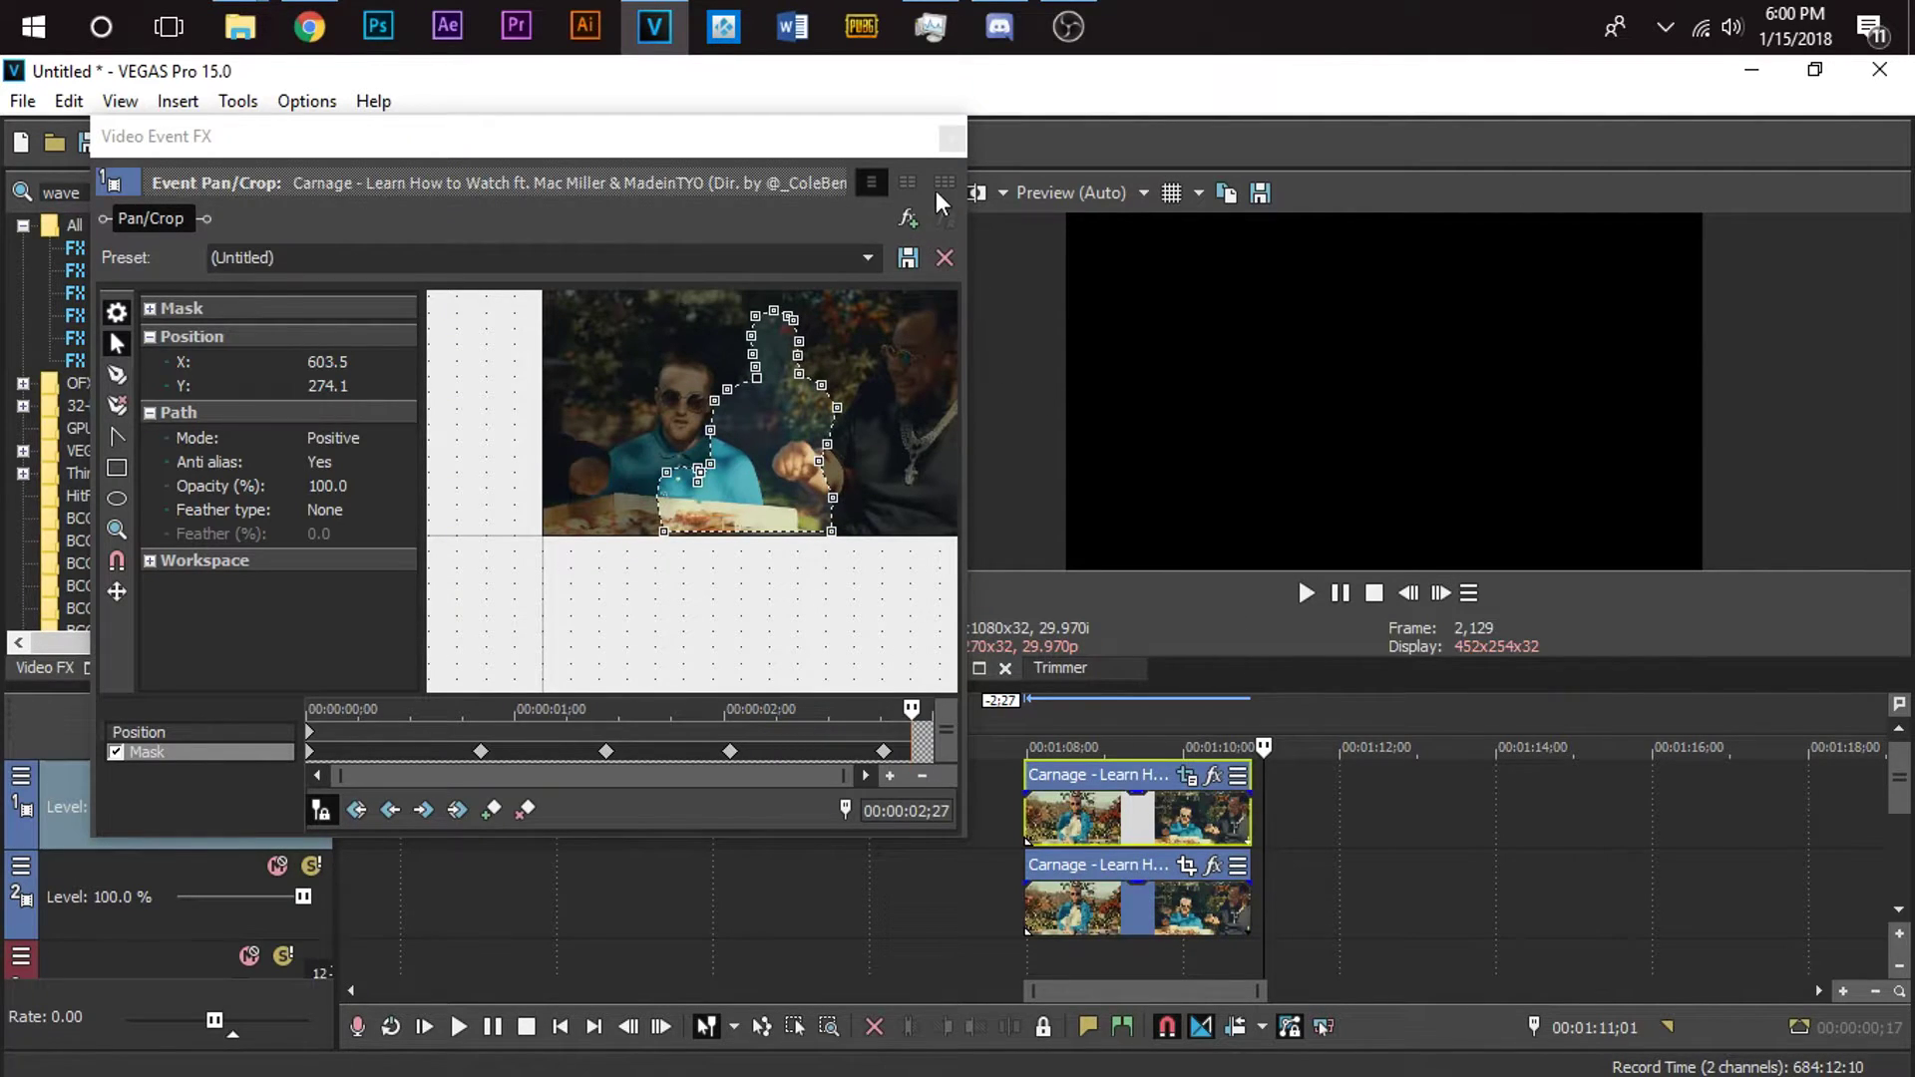
click(952, 137)
click(1009, 810)
Play back the masked result and search Video FX for 'wave'.
click(1023, 808)
key(space)
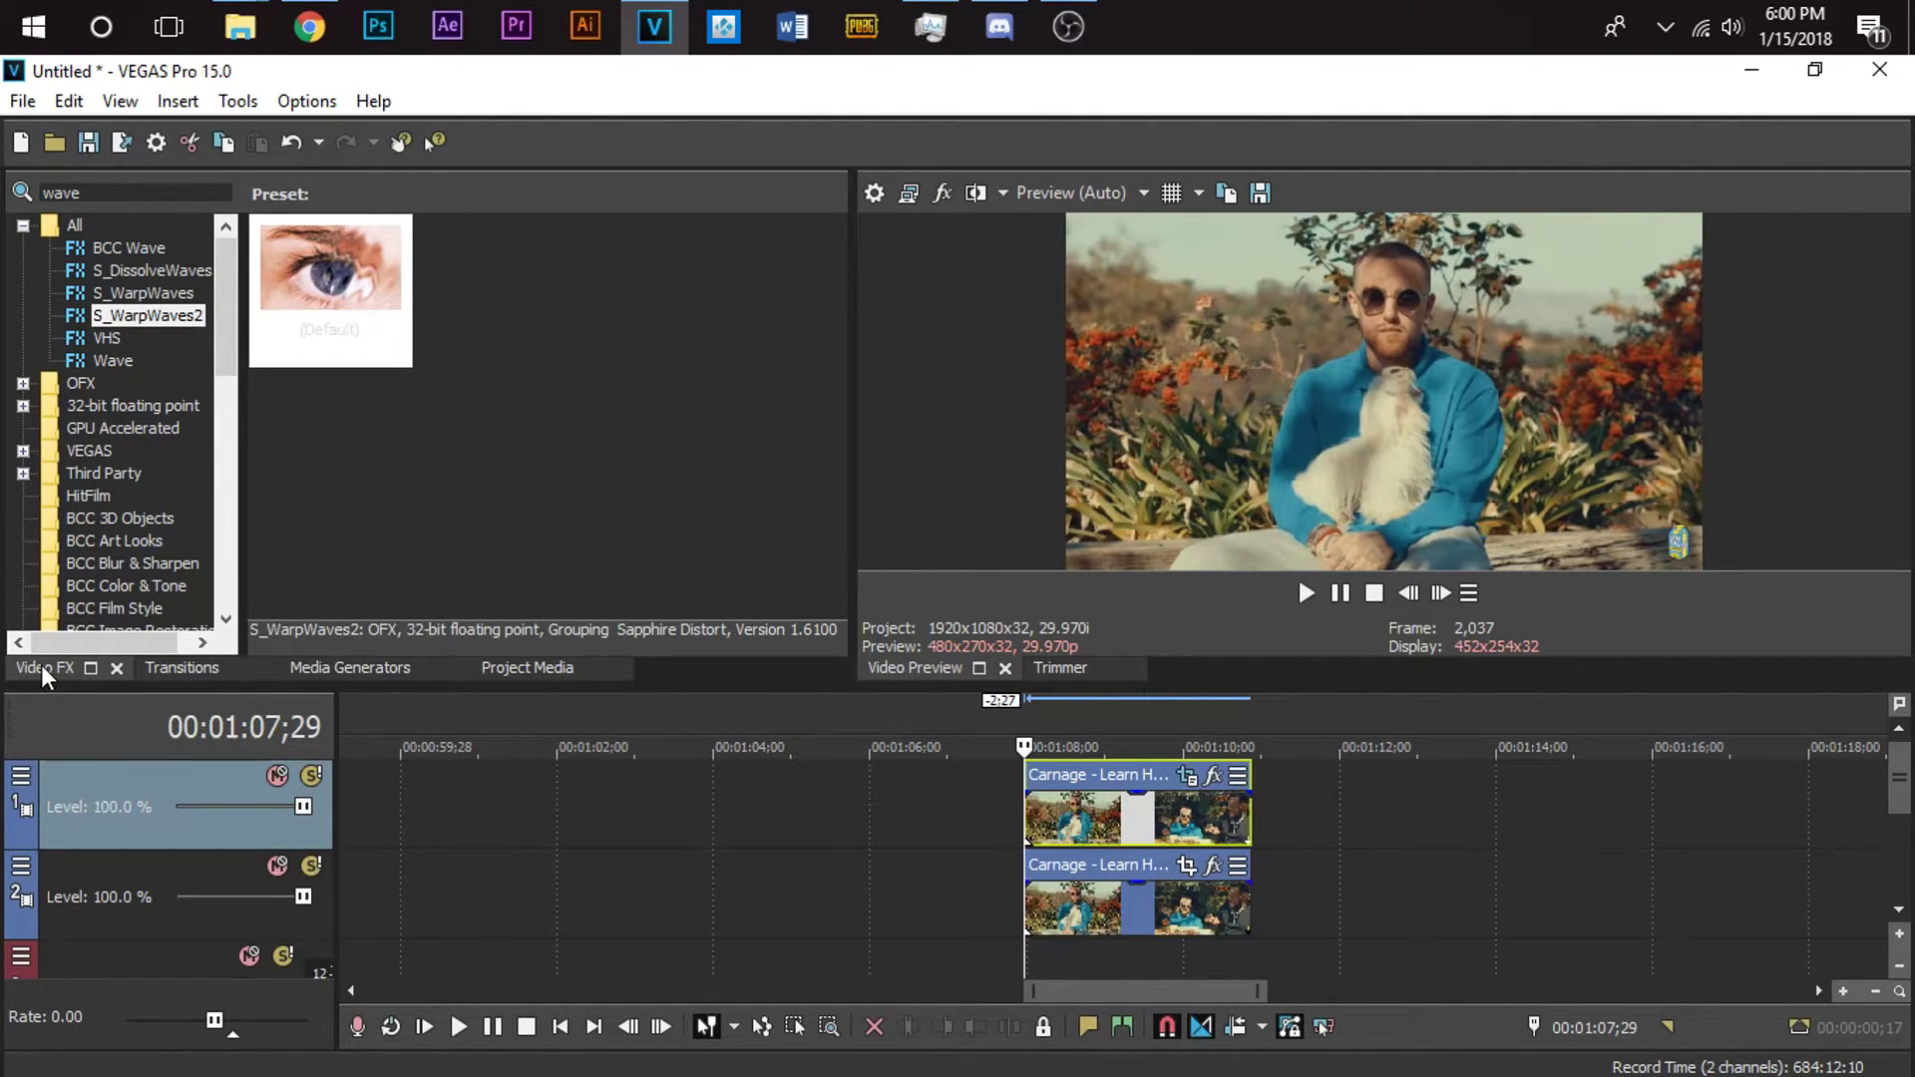
drag(85, 196, 42, 204)
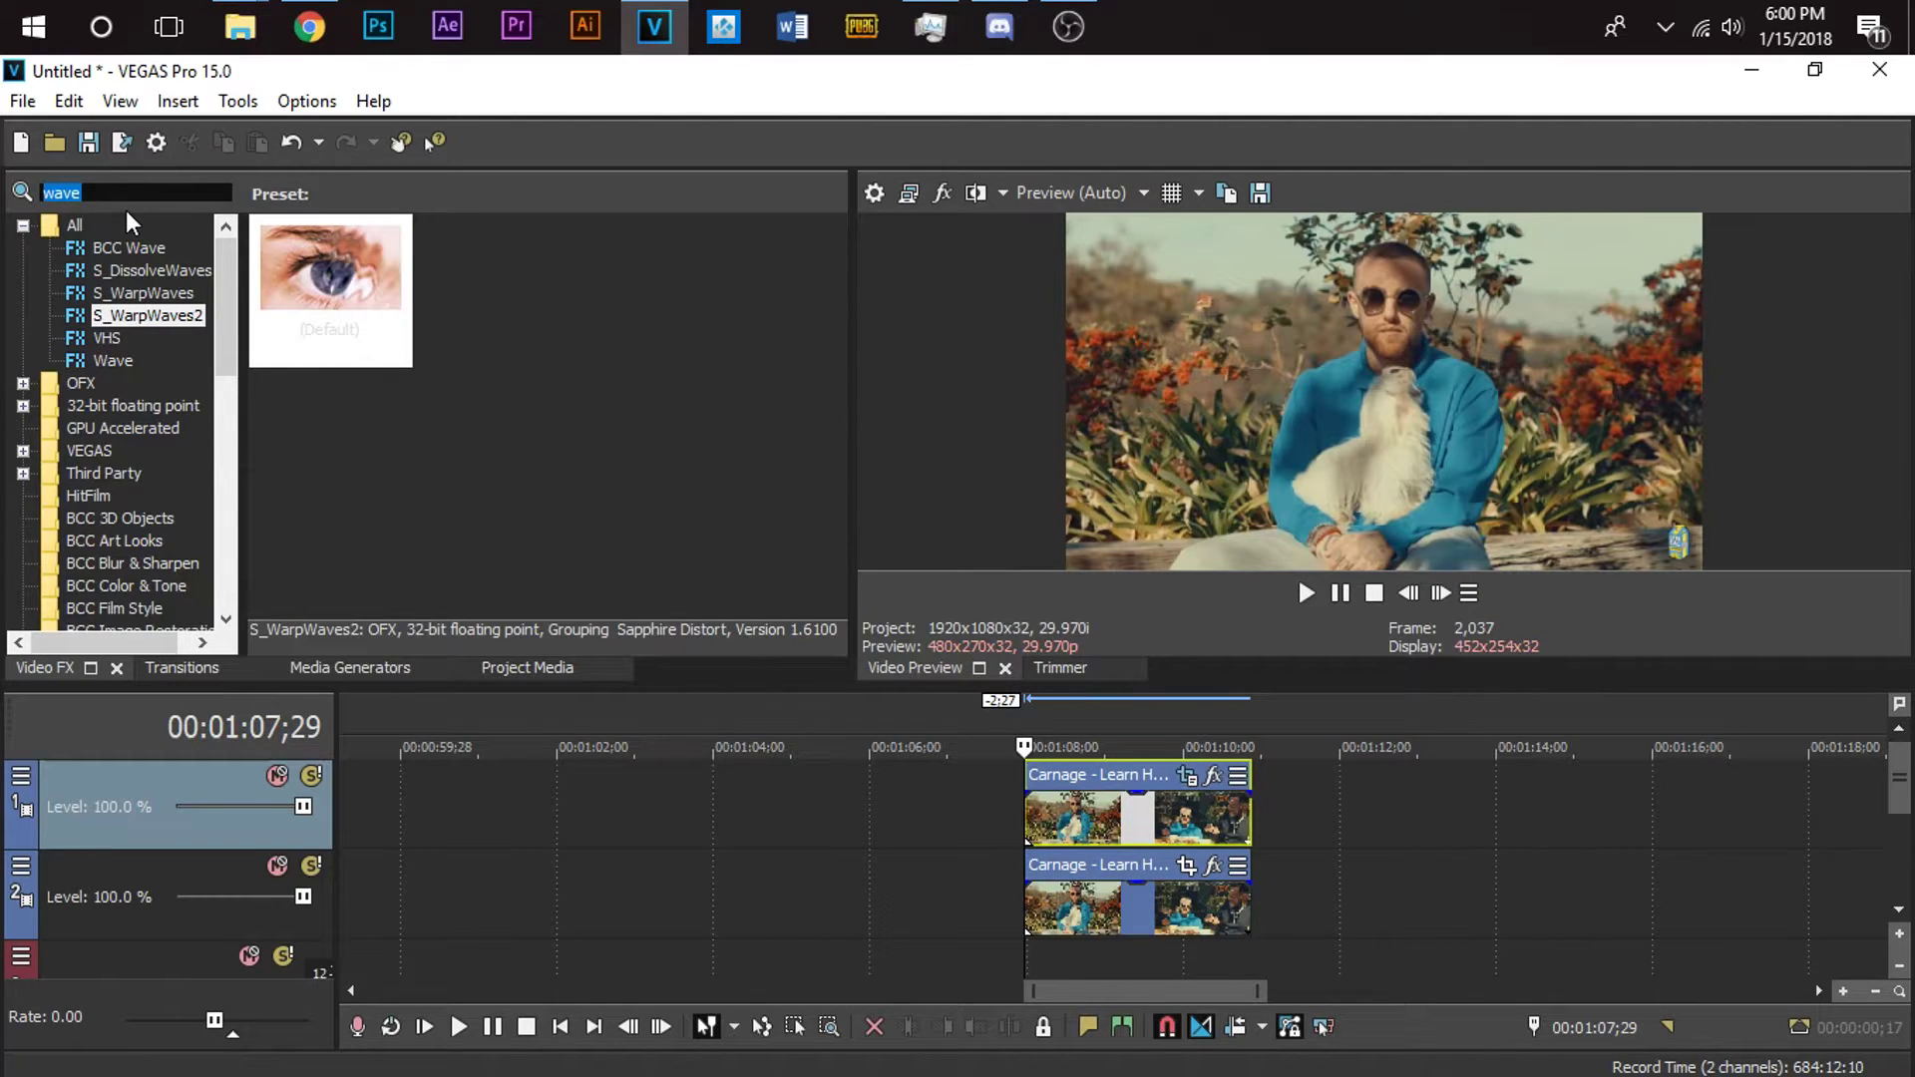
text(wave)
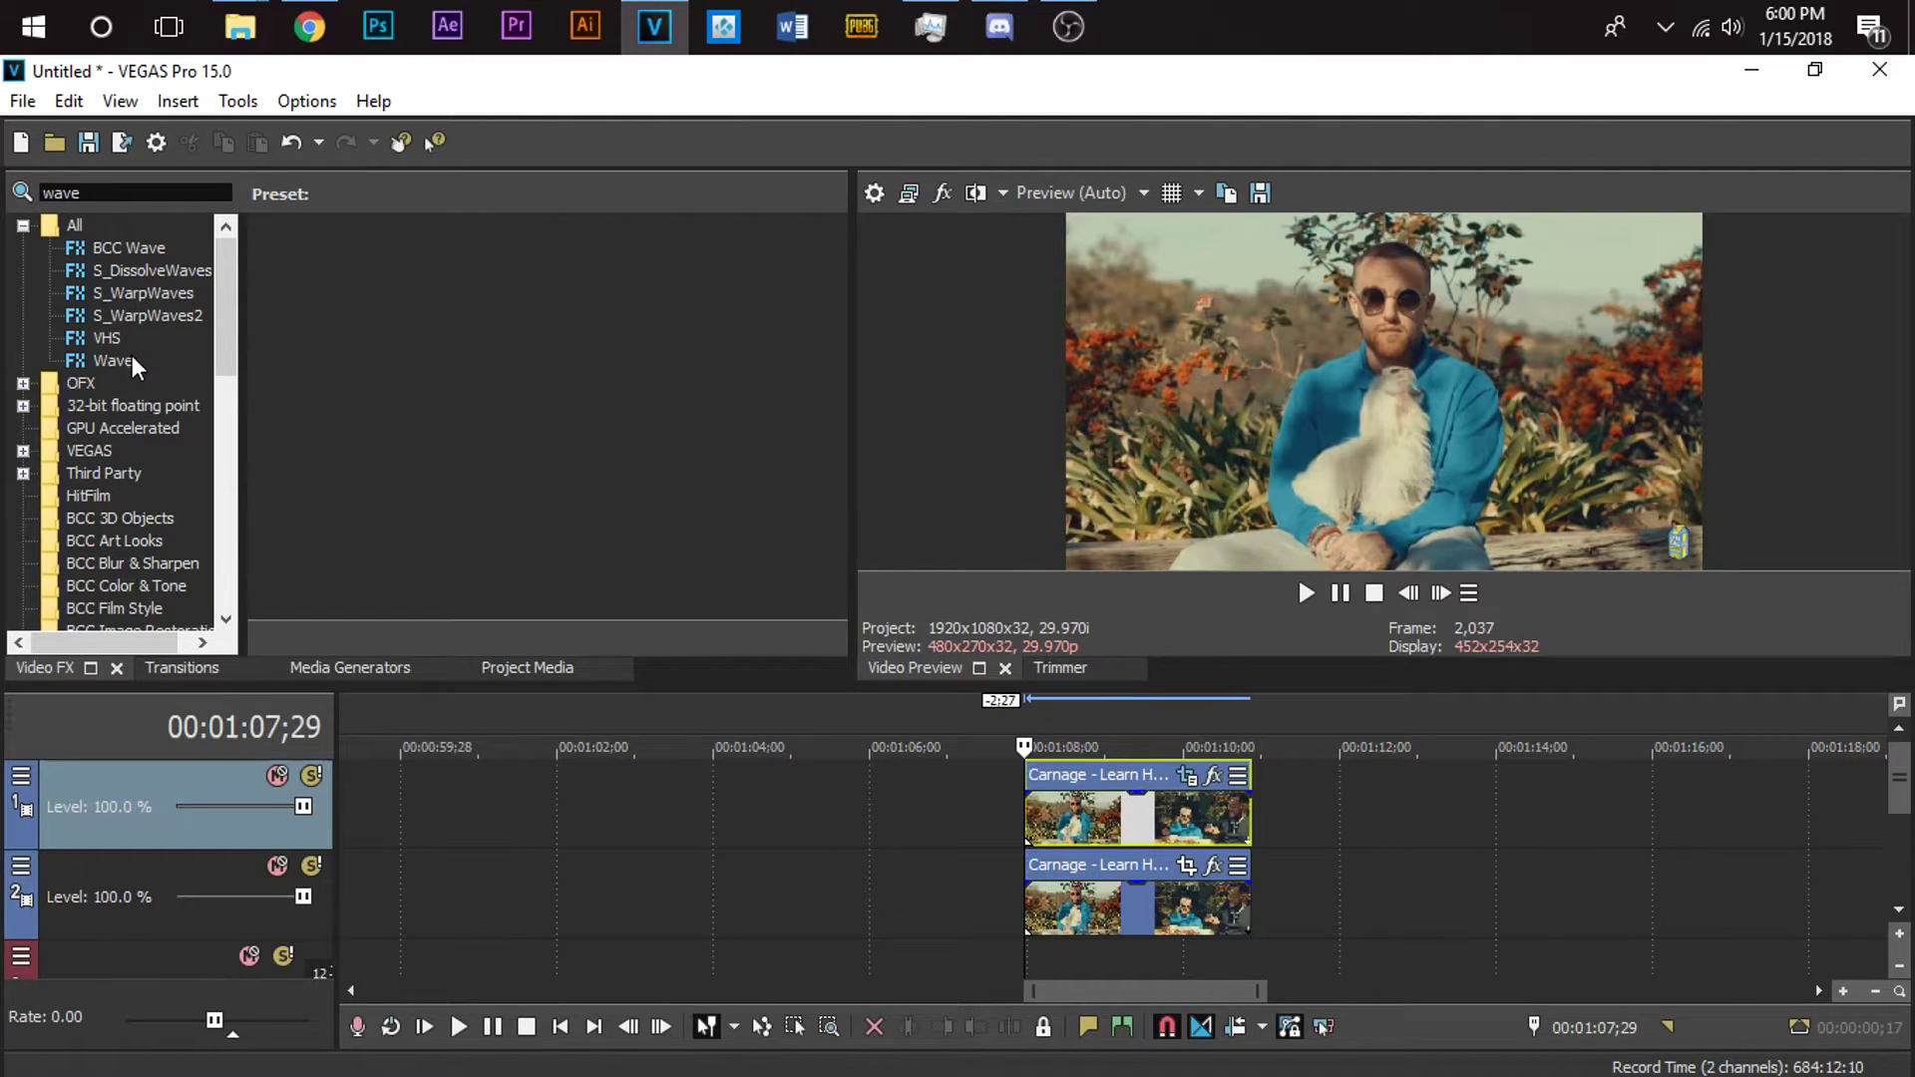
key(Tab)
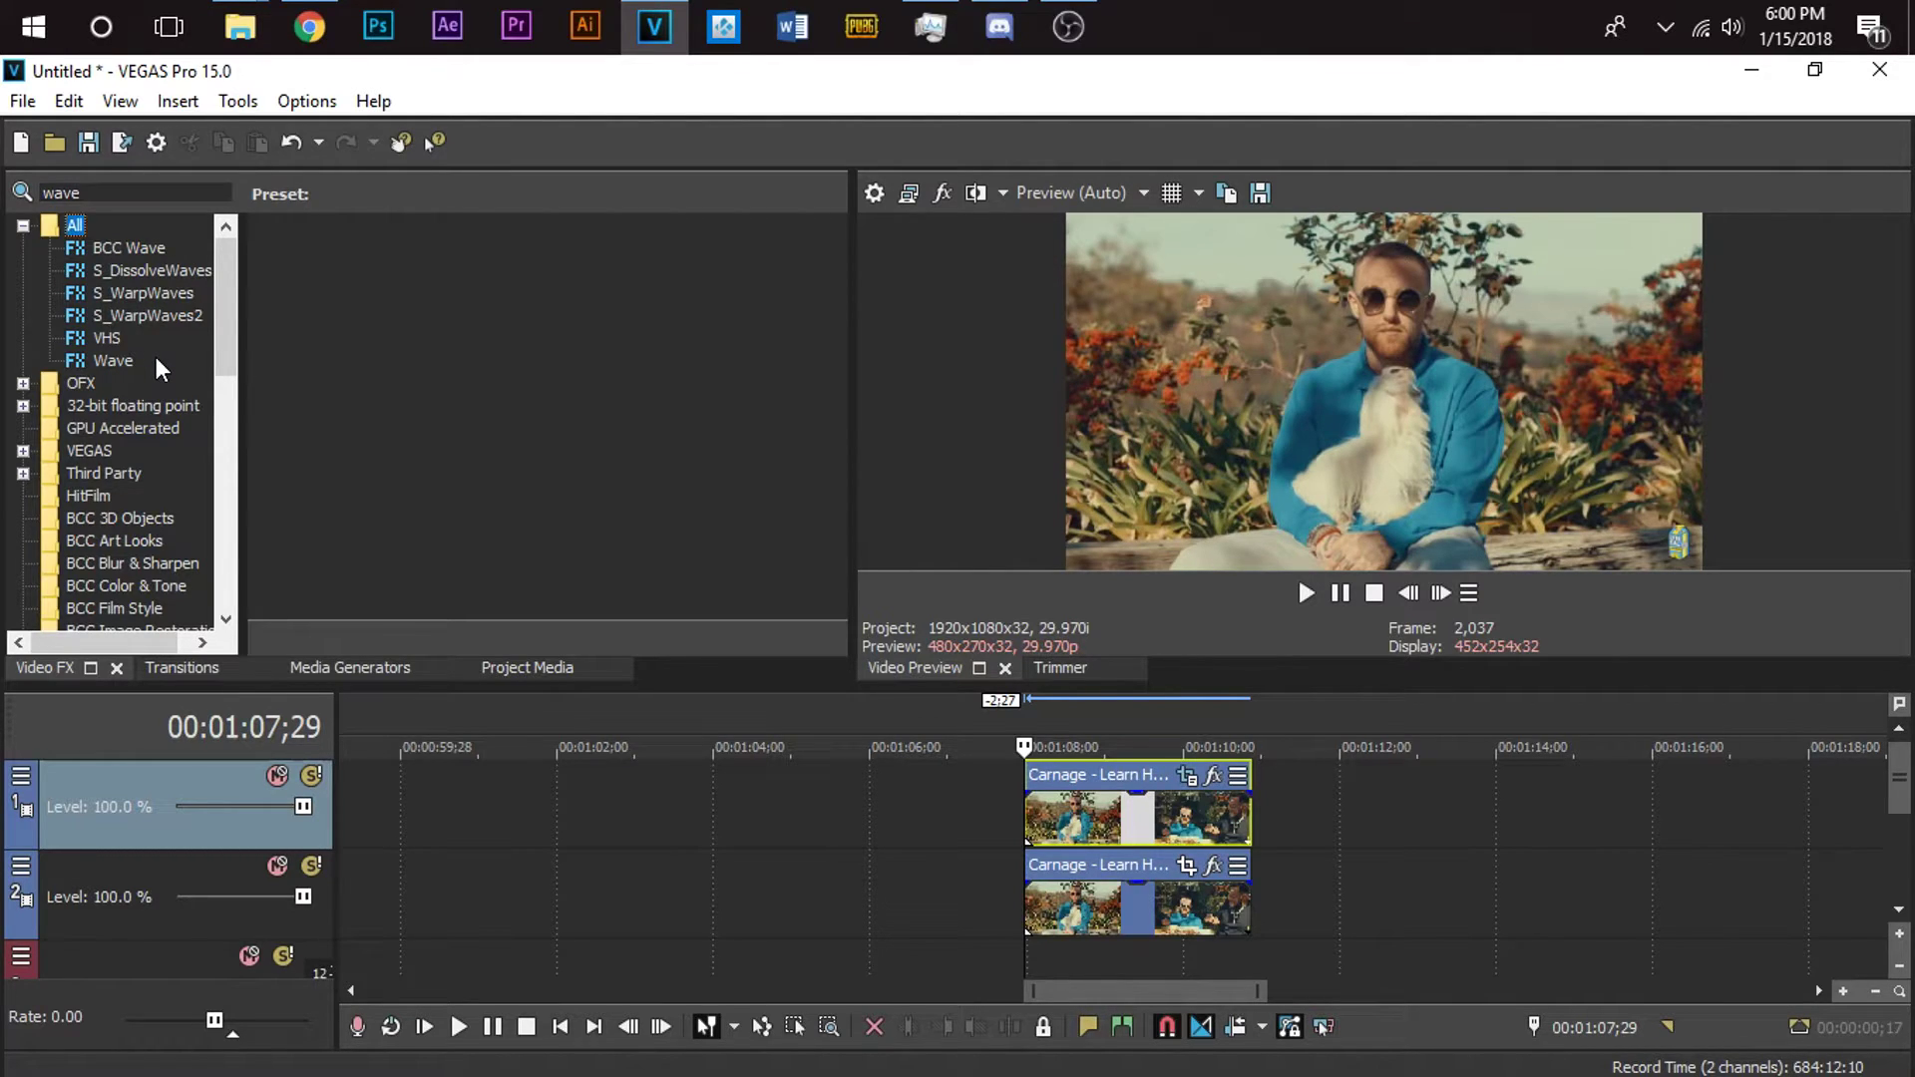
Compare the wave effects and pick the Wave effect's Horizontal Only preset.
click(155, 358)
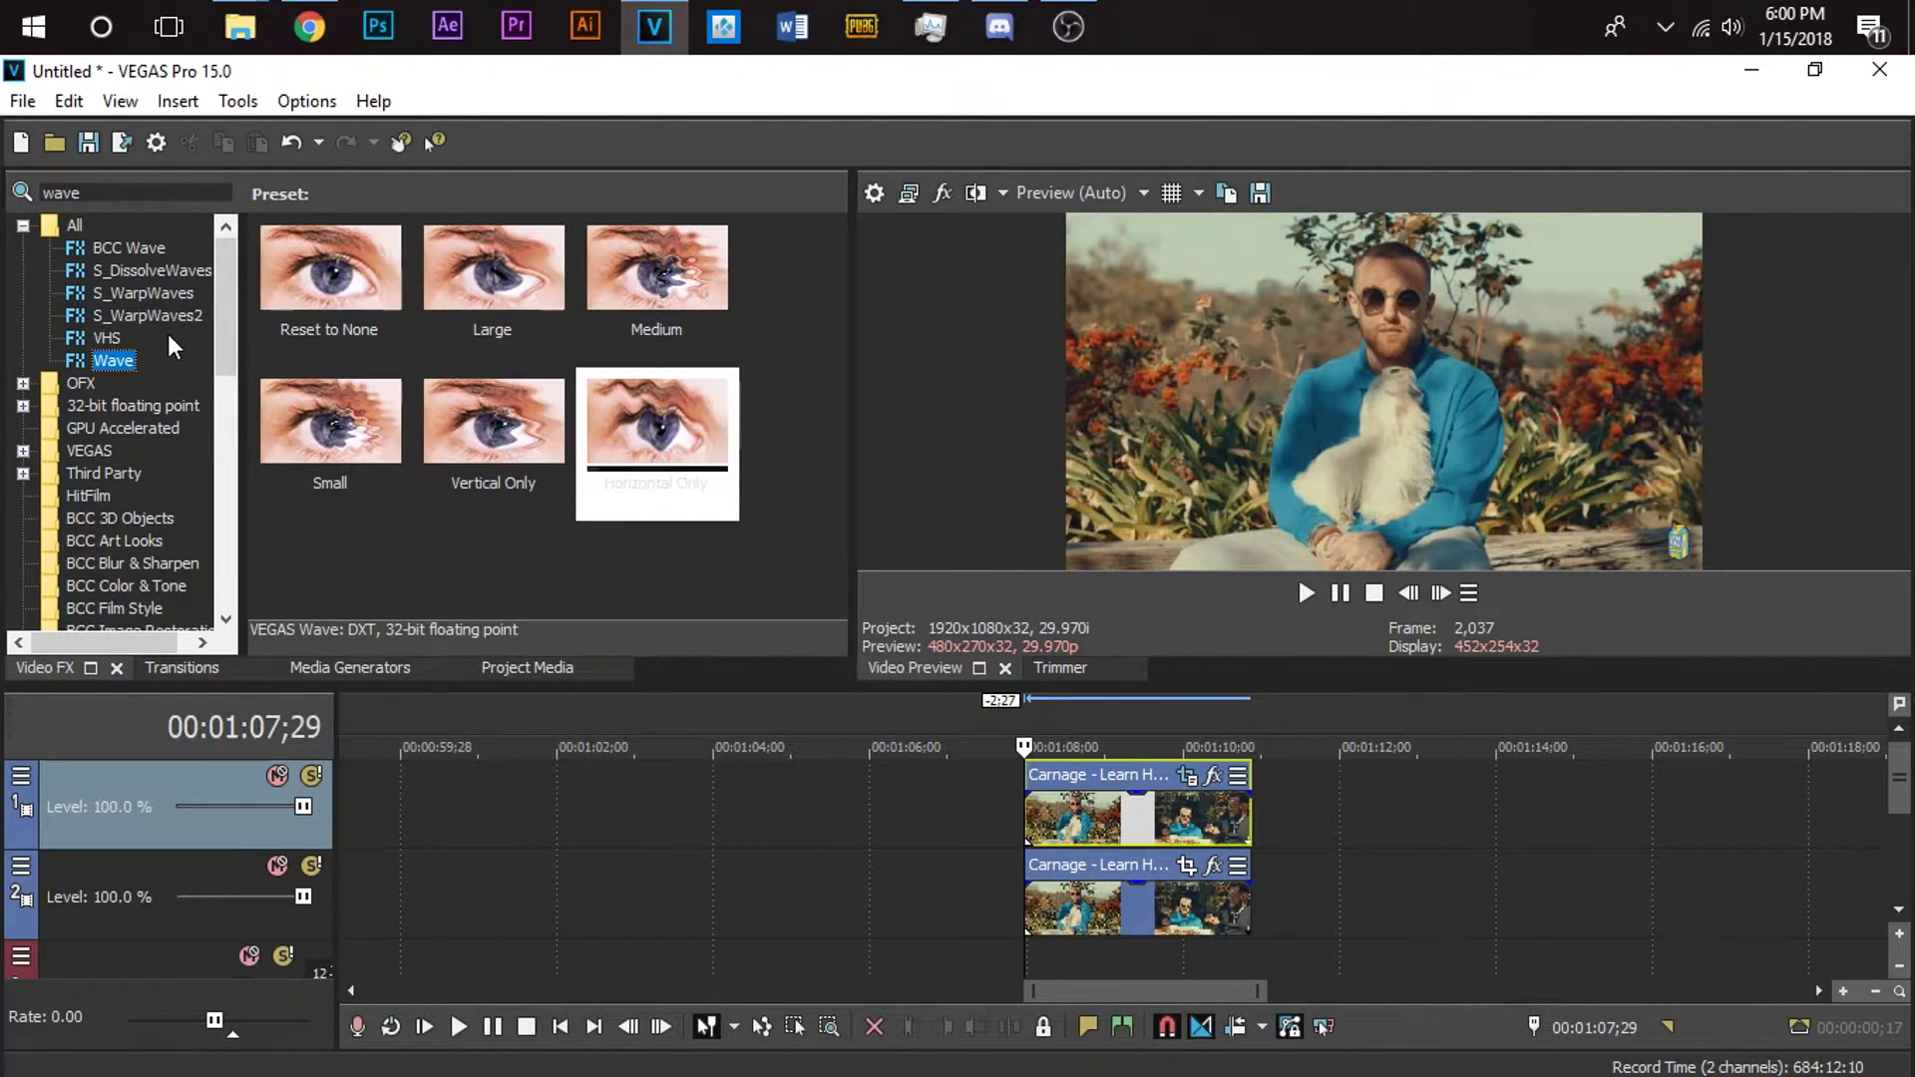
click(140, 316)
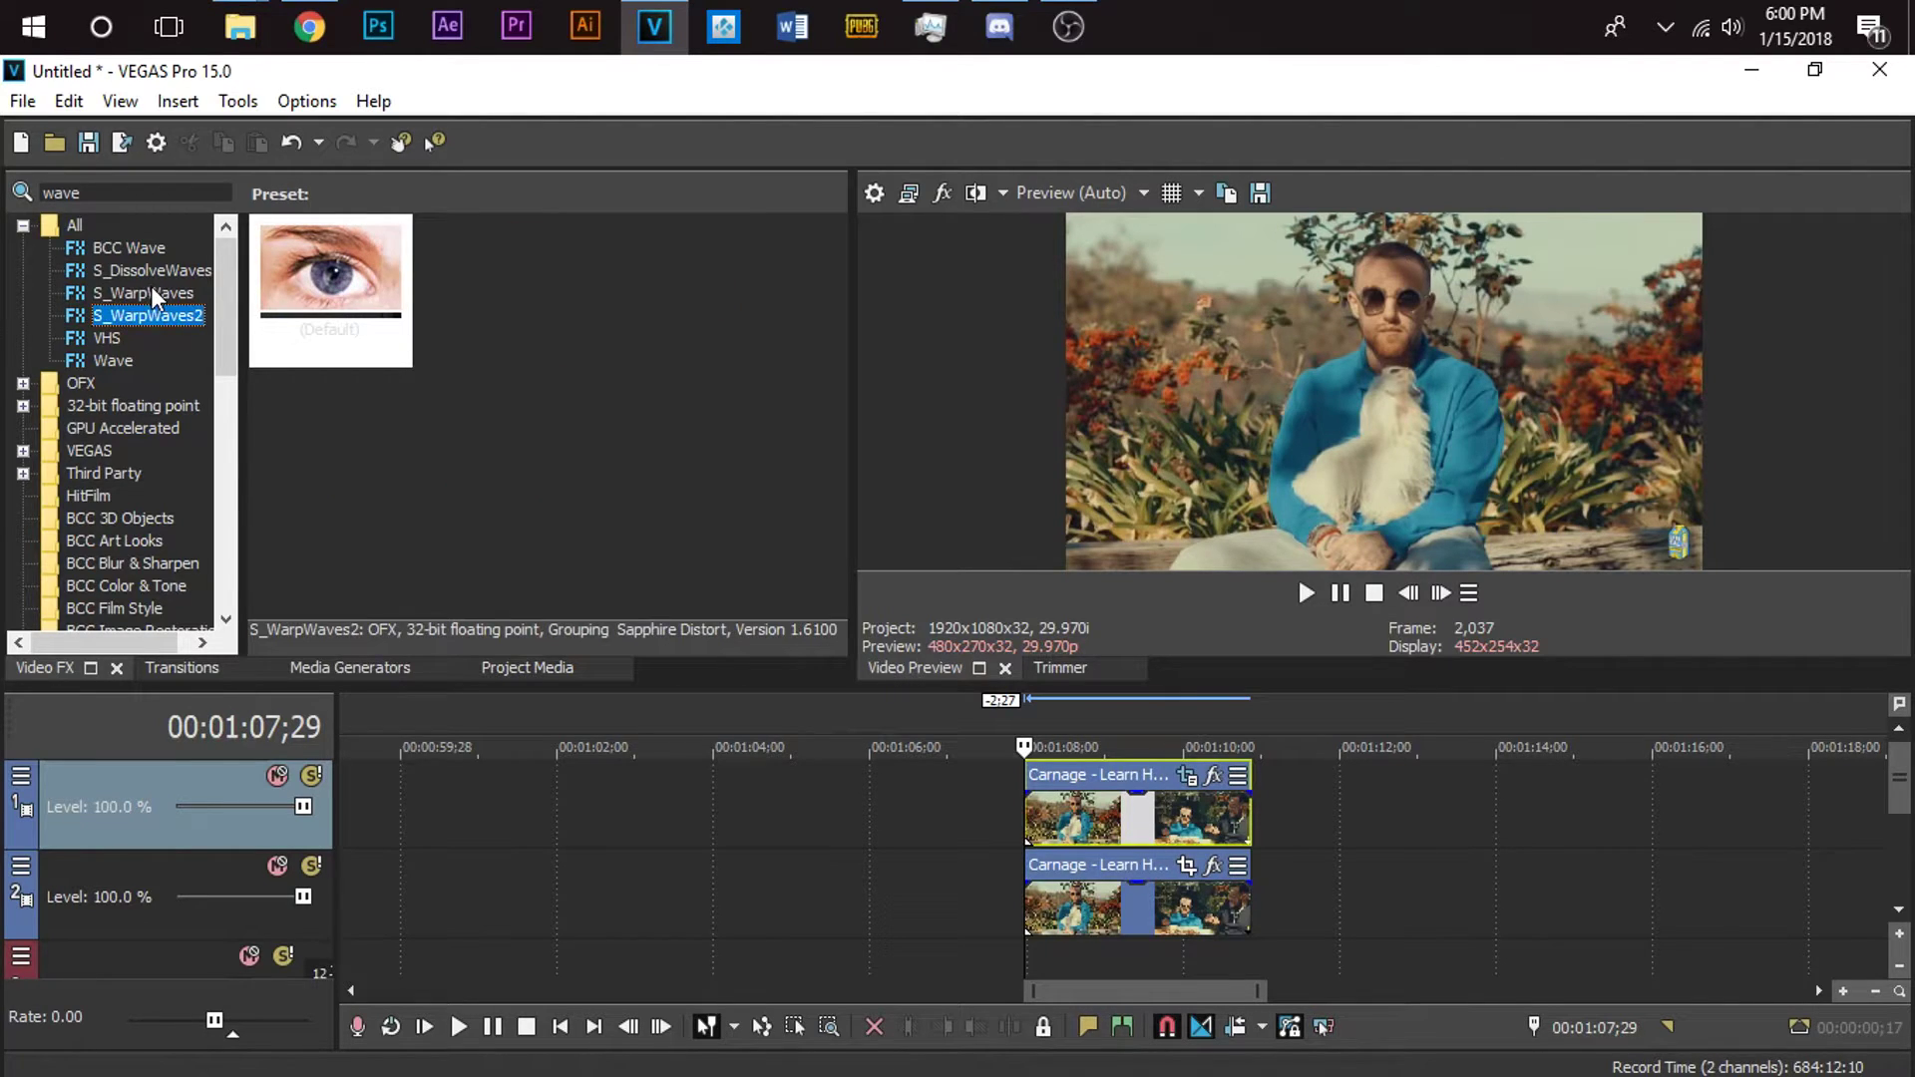
click(124, 246)
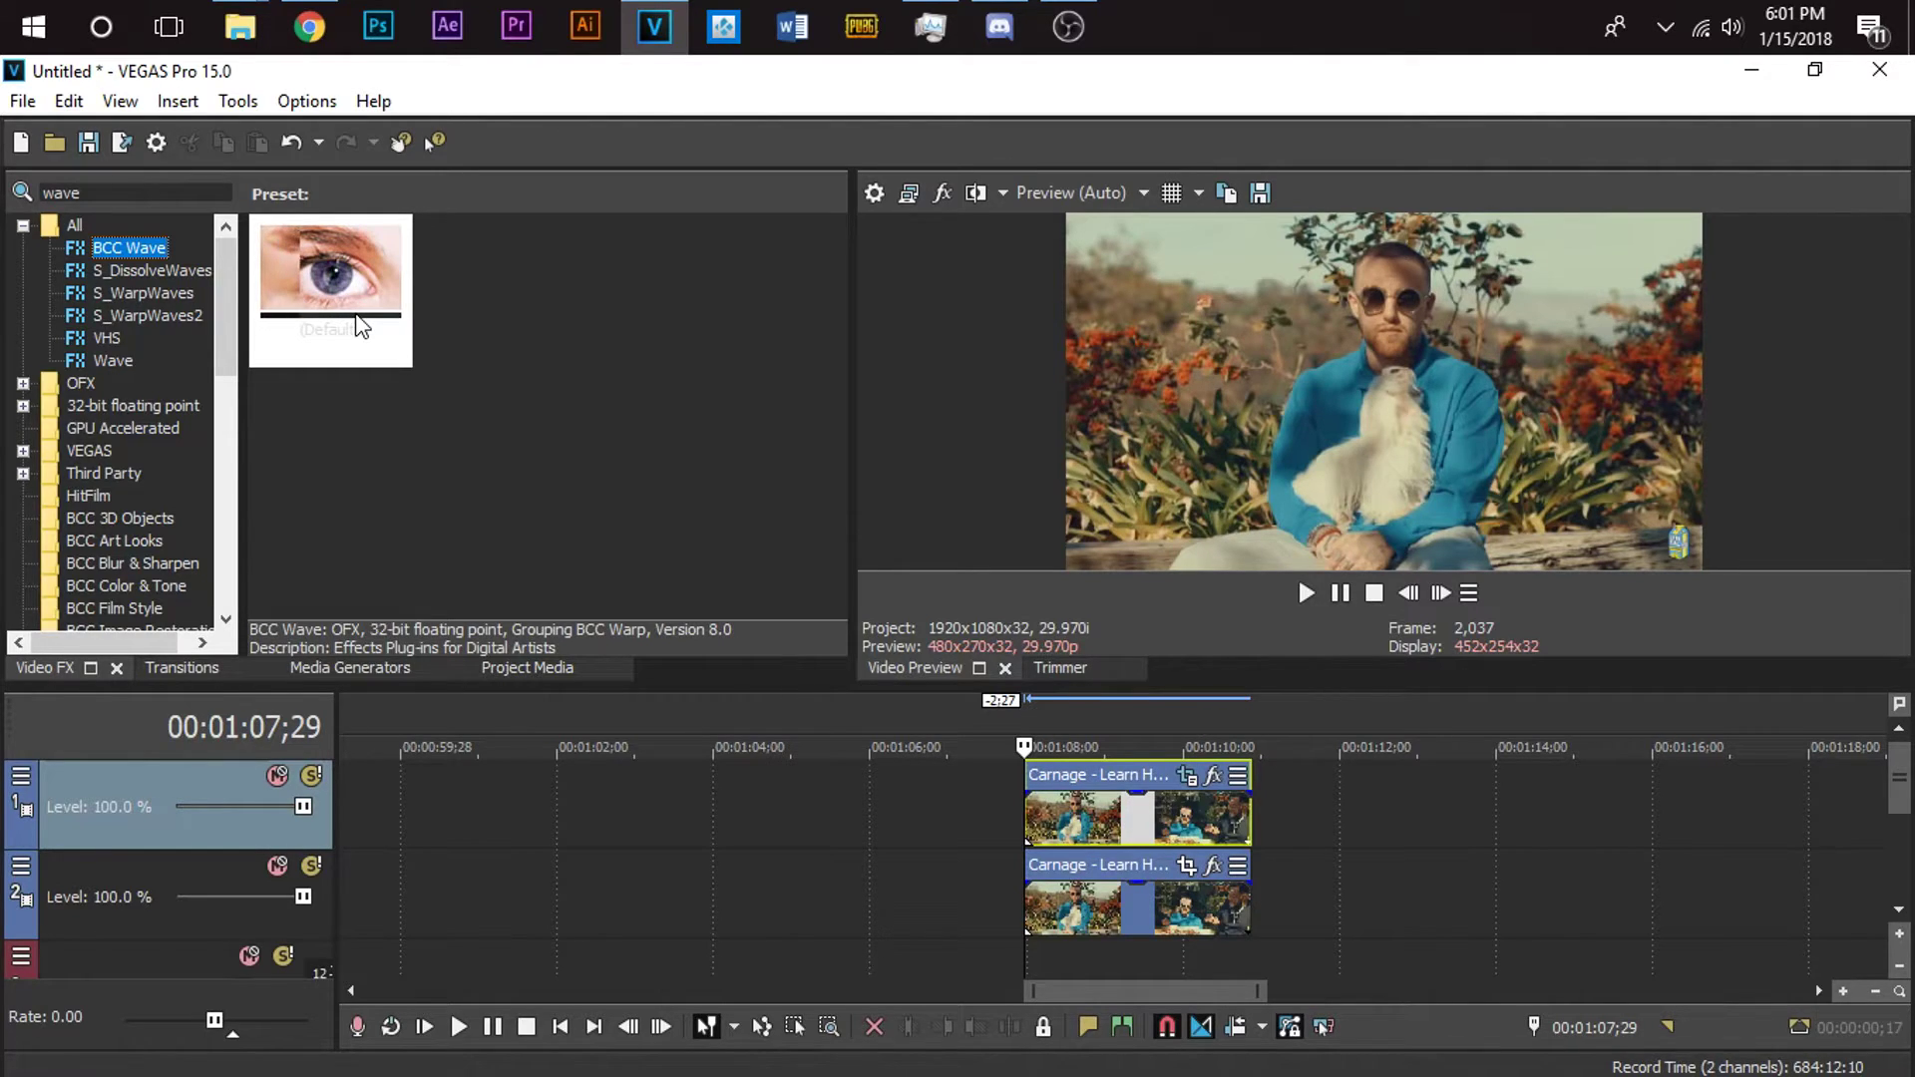
click(105, 363)
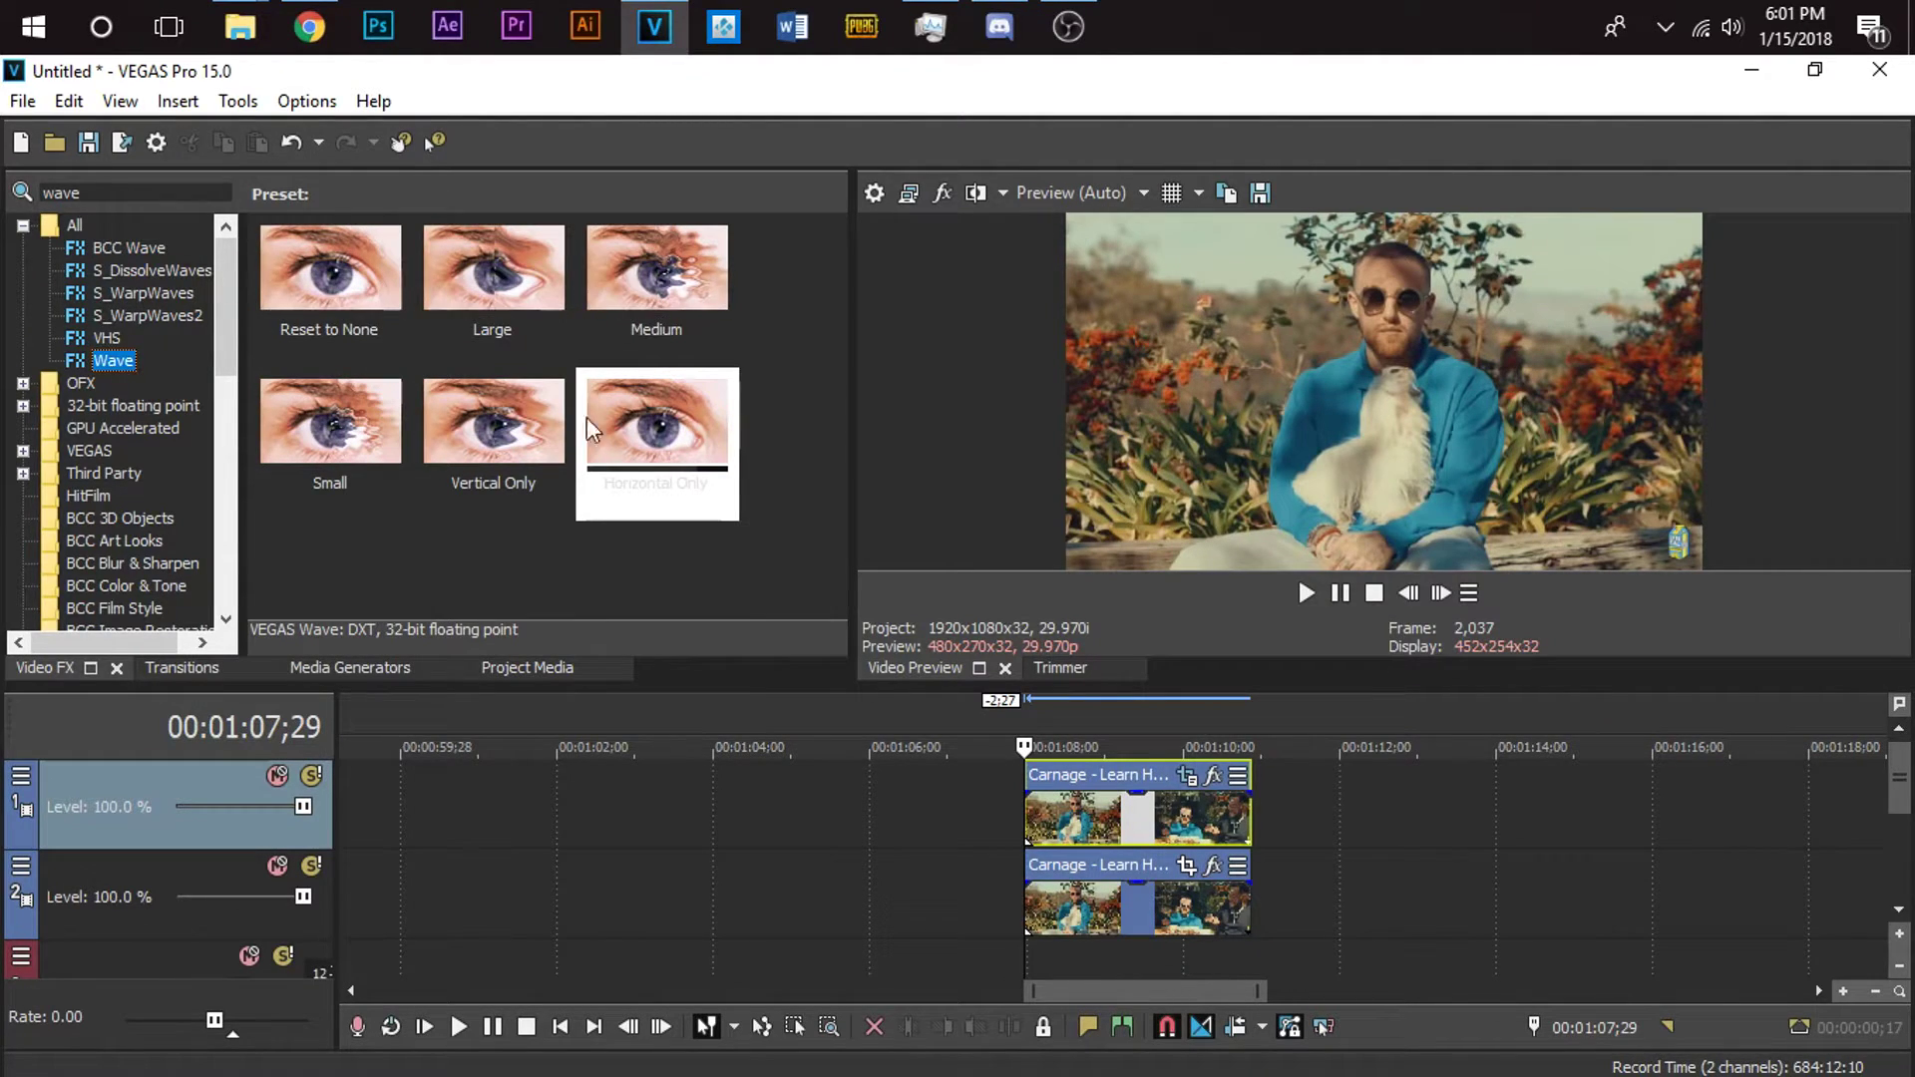
click(489, 472)
click(666, 483)
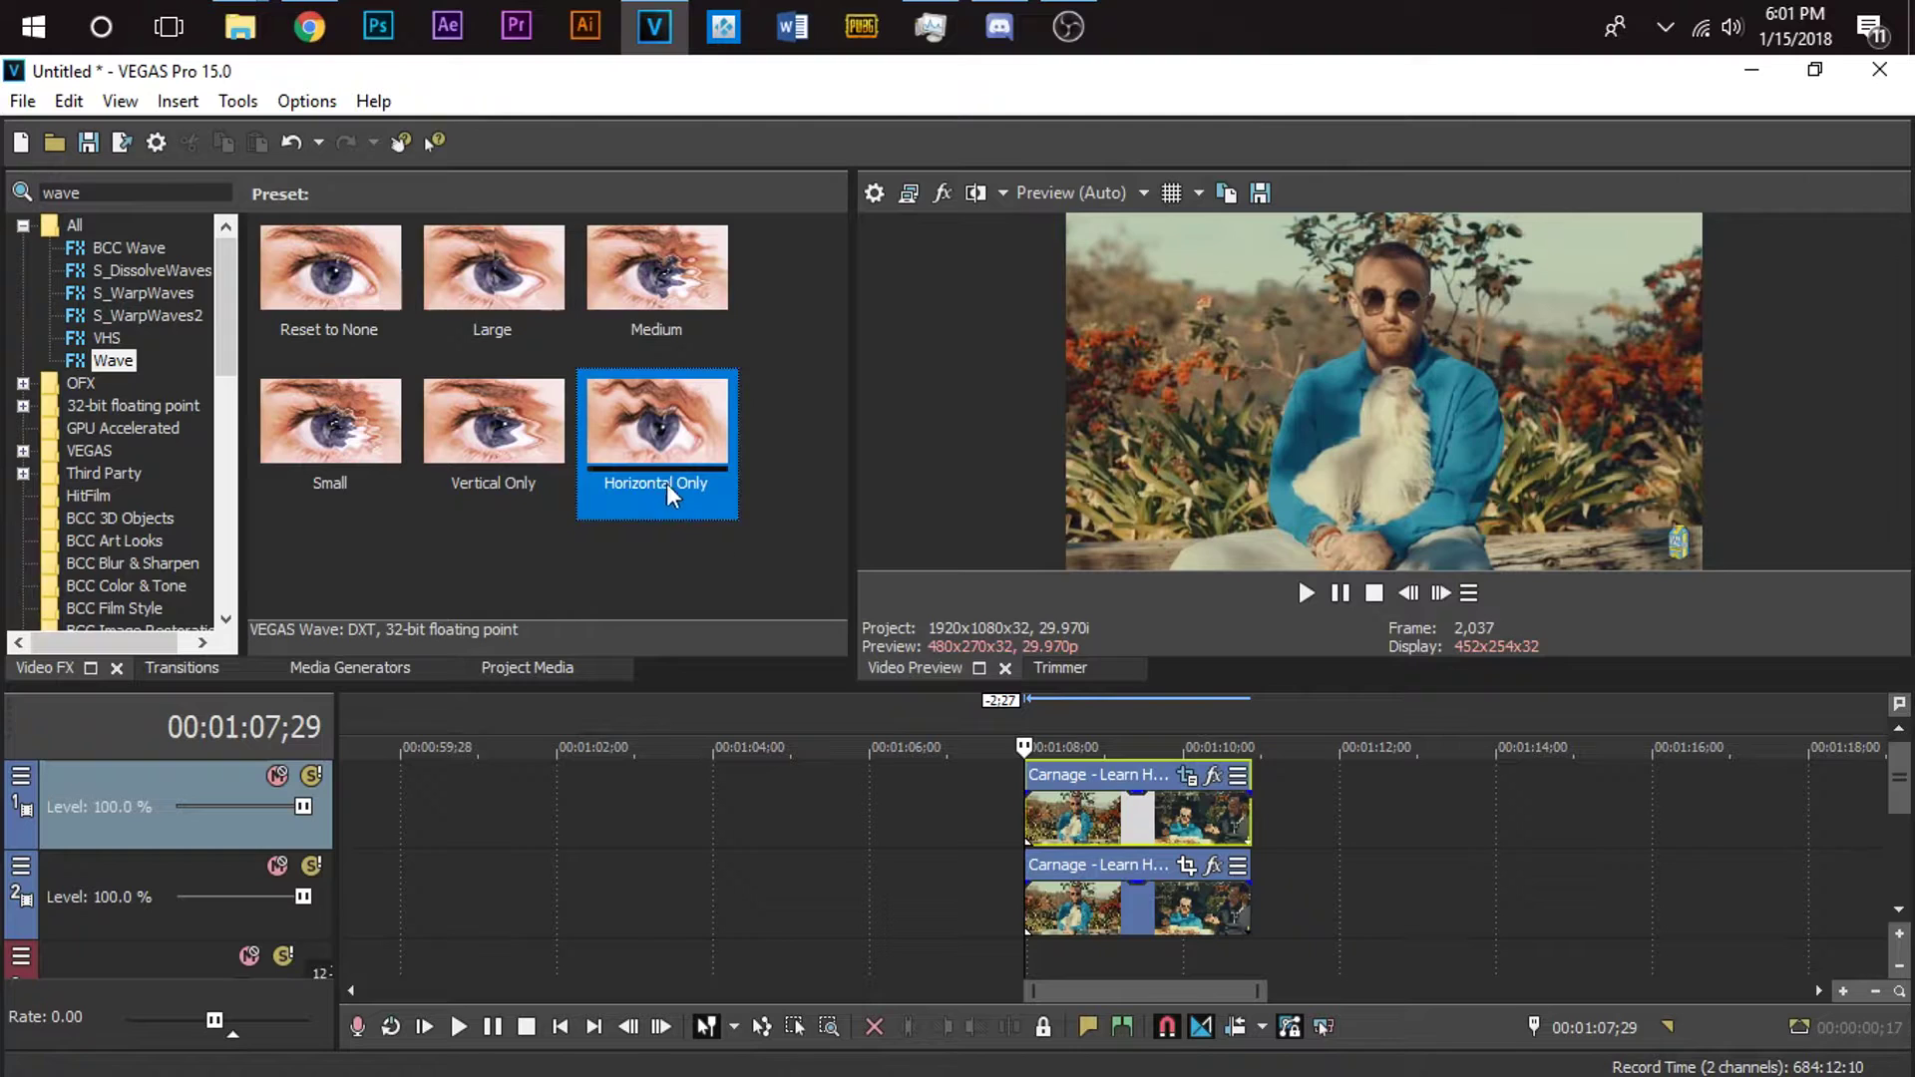
click(1077, 860)
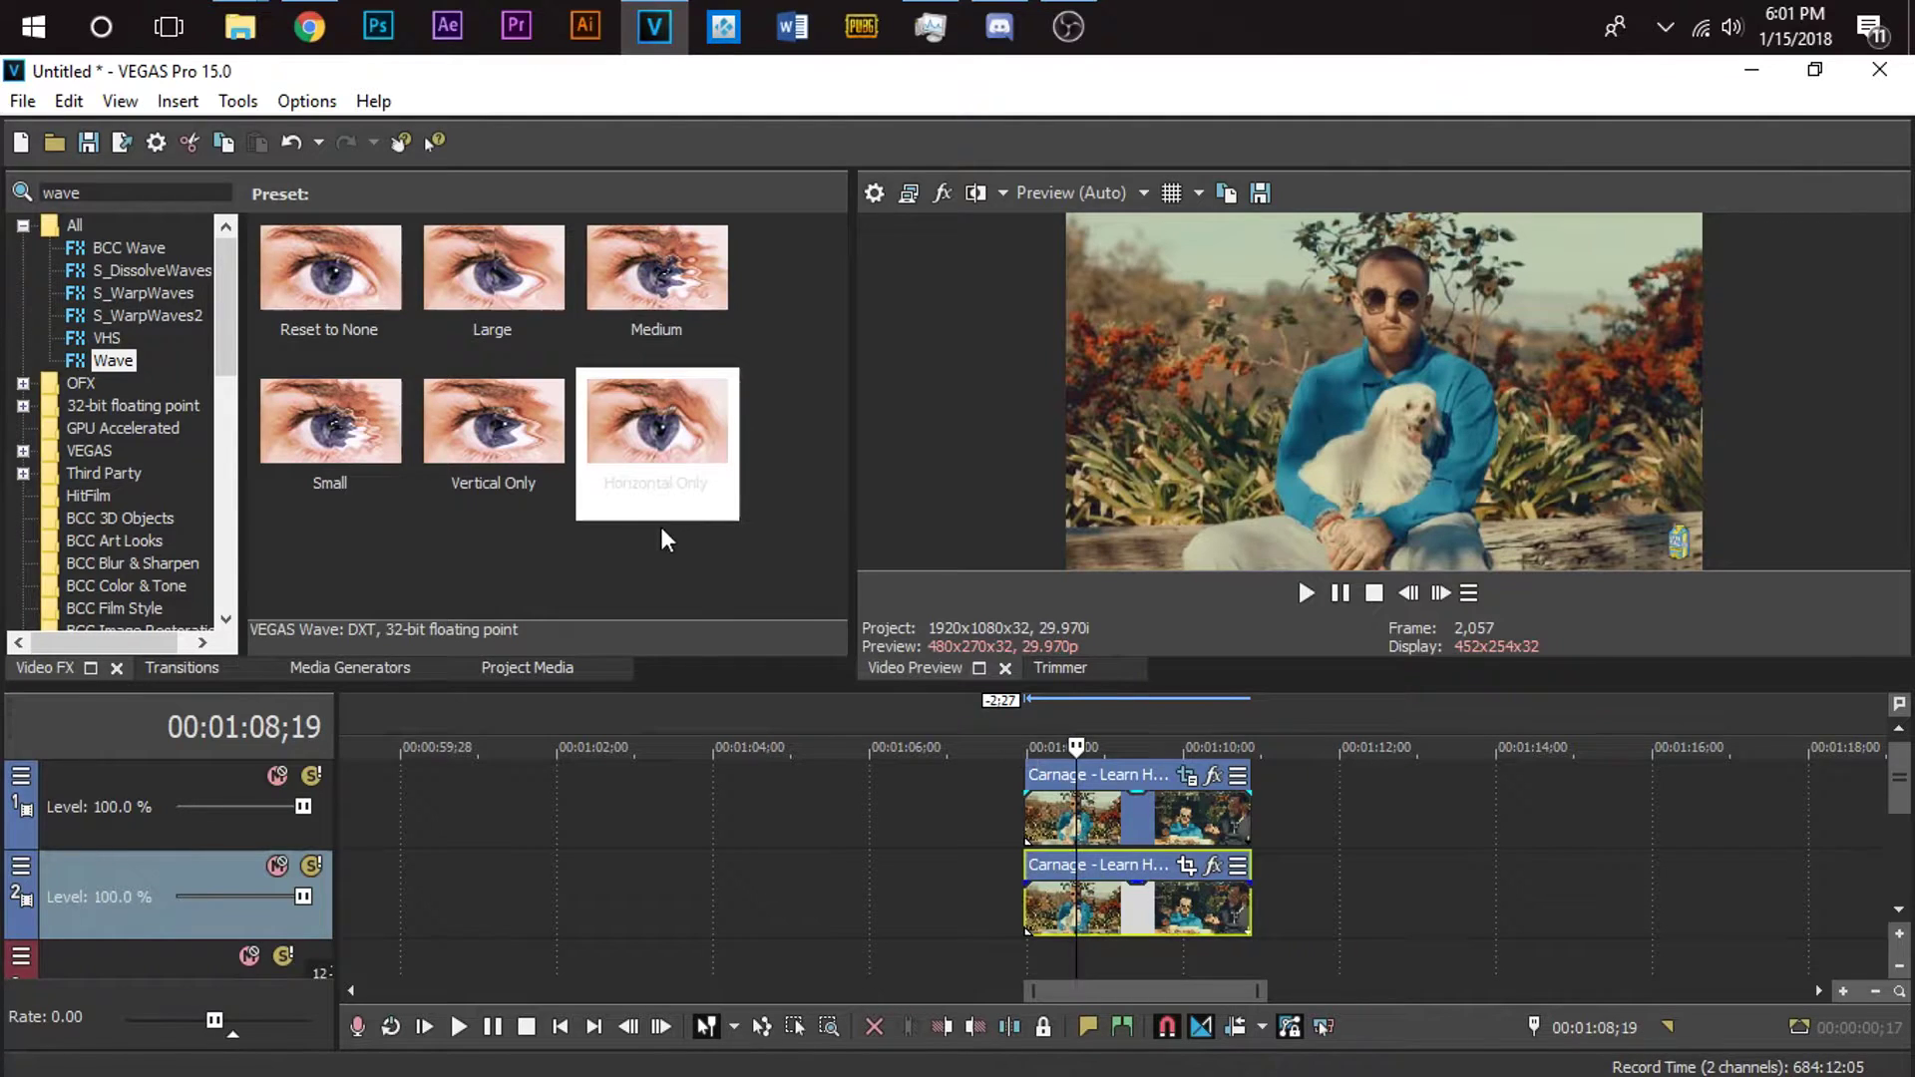
Apply the Horizontal Only wave preset to the track 2 clip and preview it.
drag(631, 421, 1098, 901)
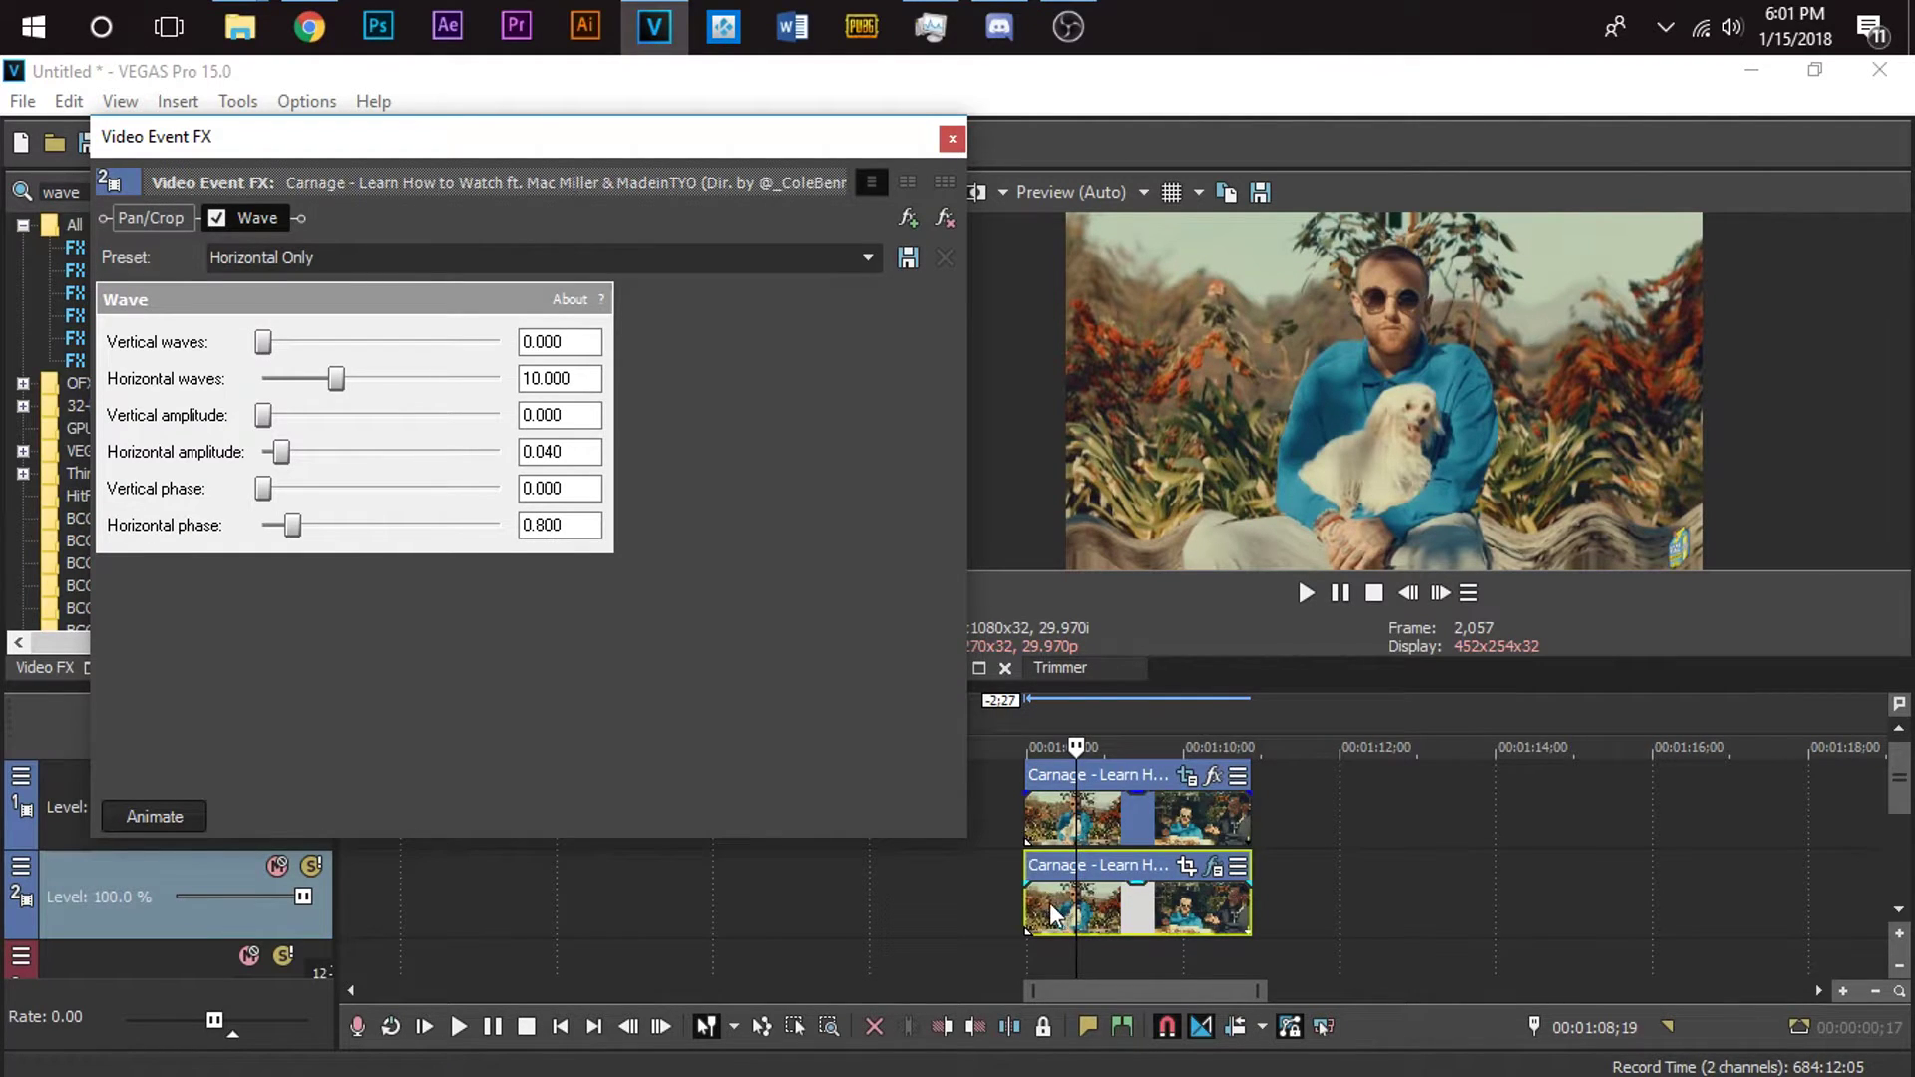
click(1051, 901)
click(1027, 901)
key(space)
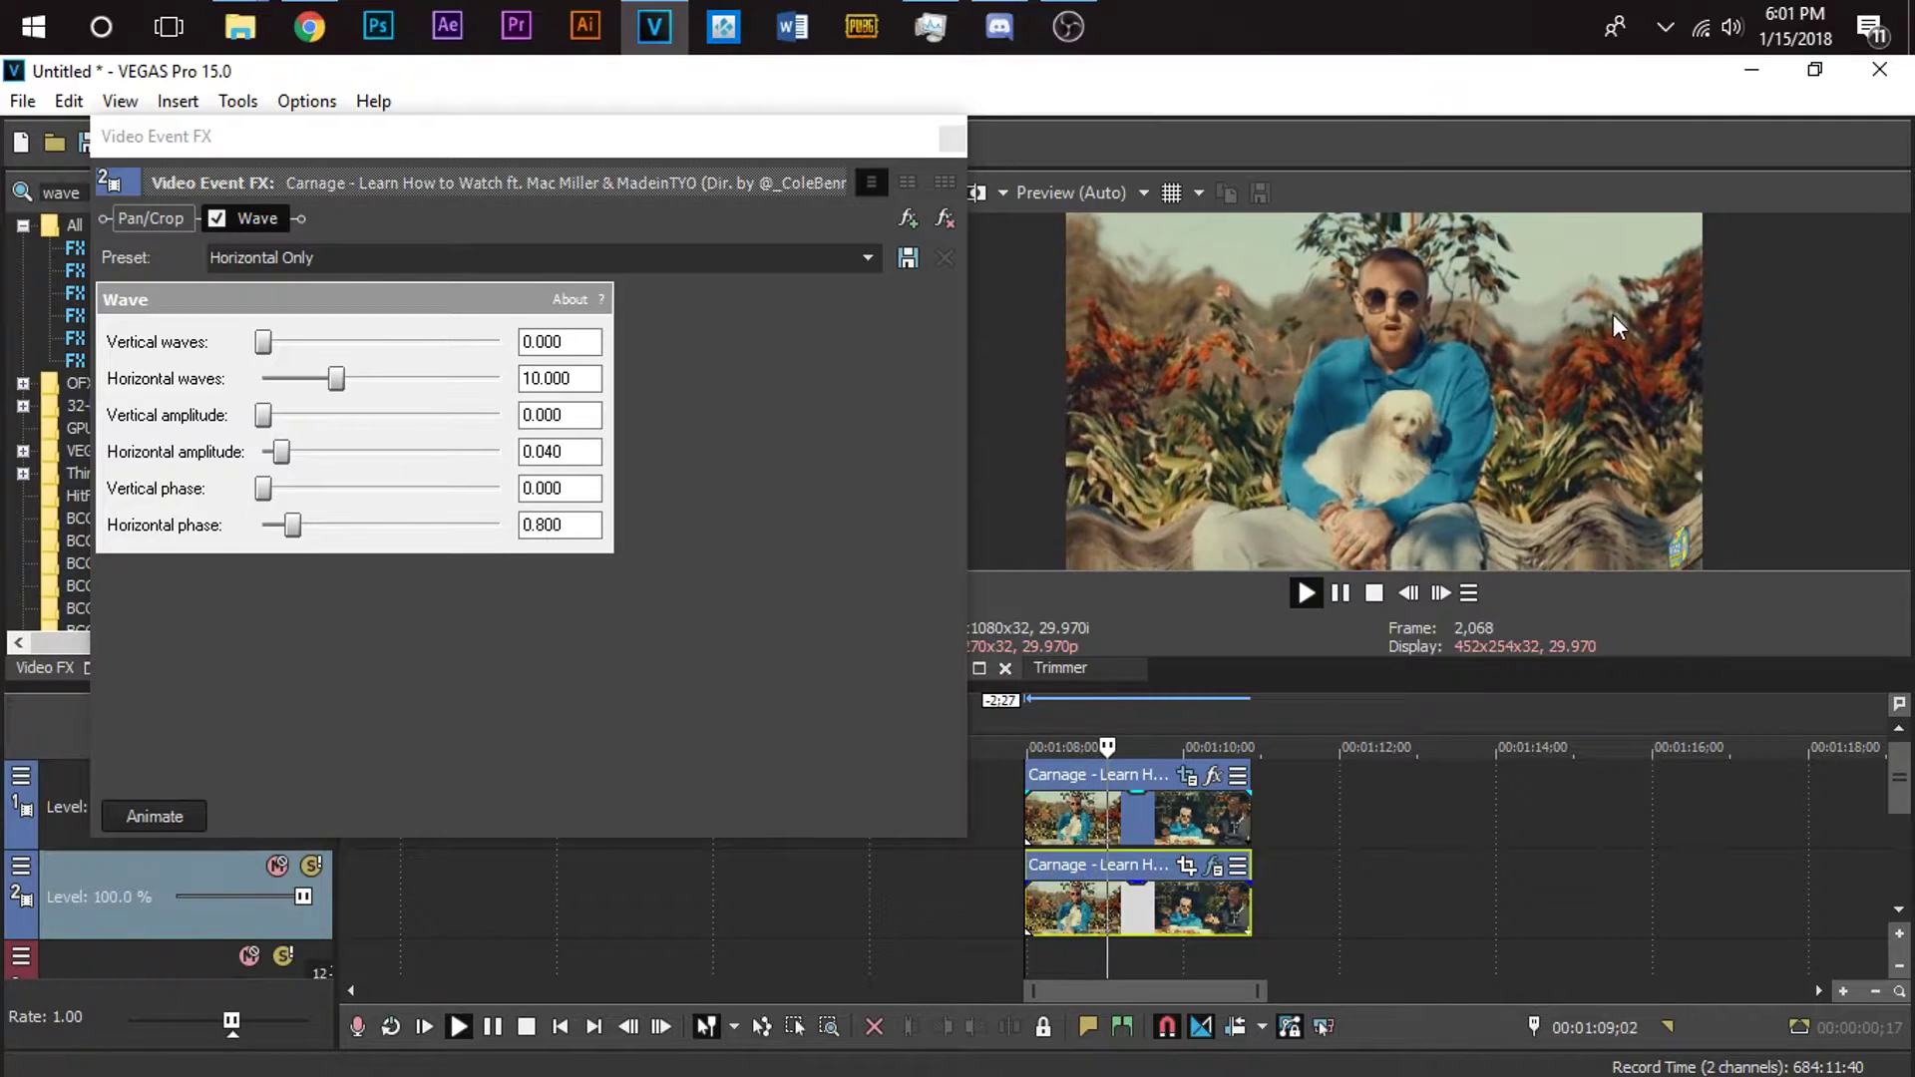
key(space)
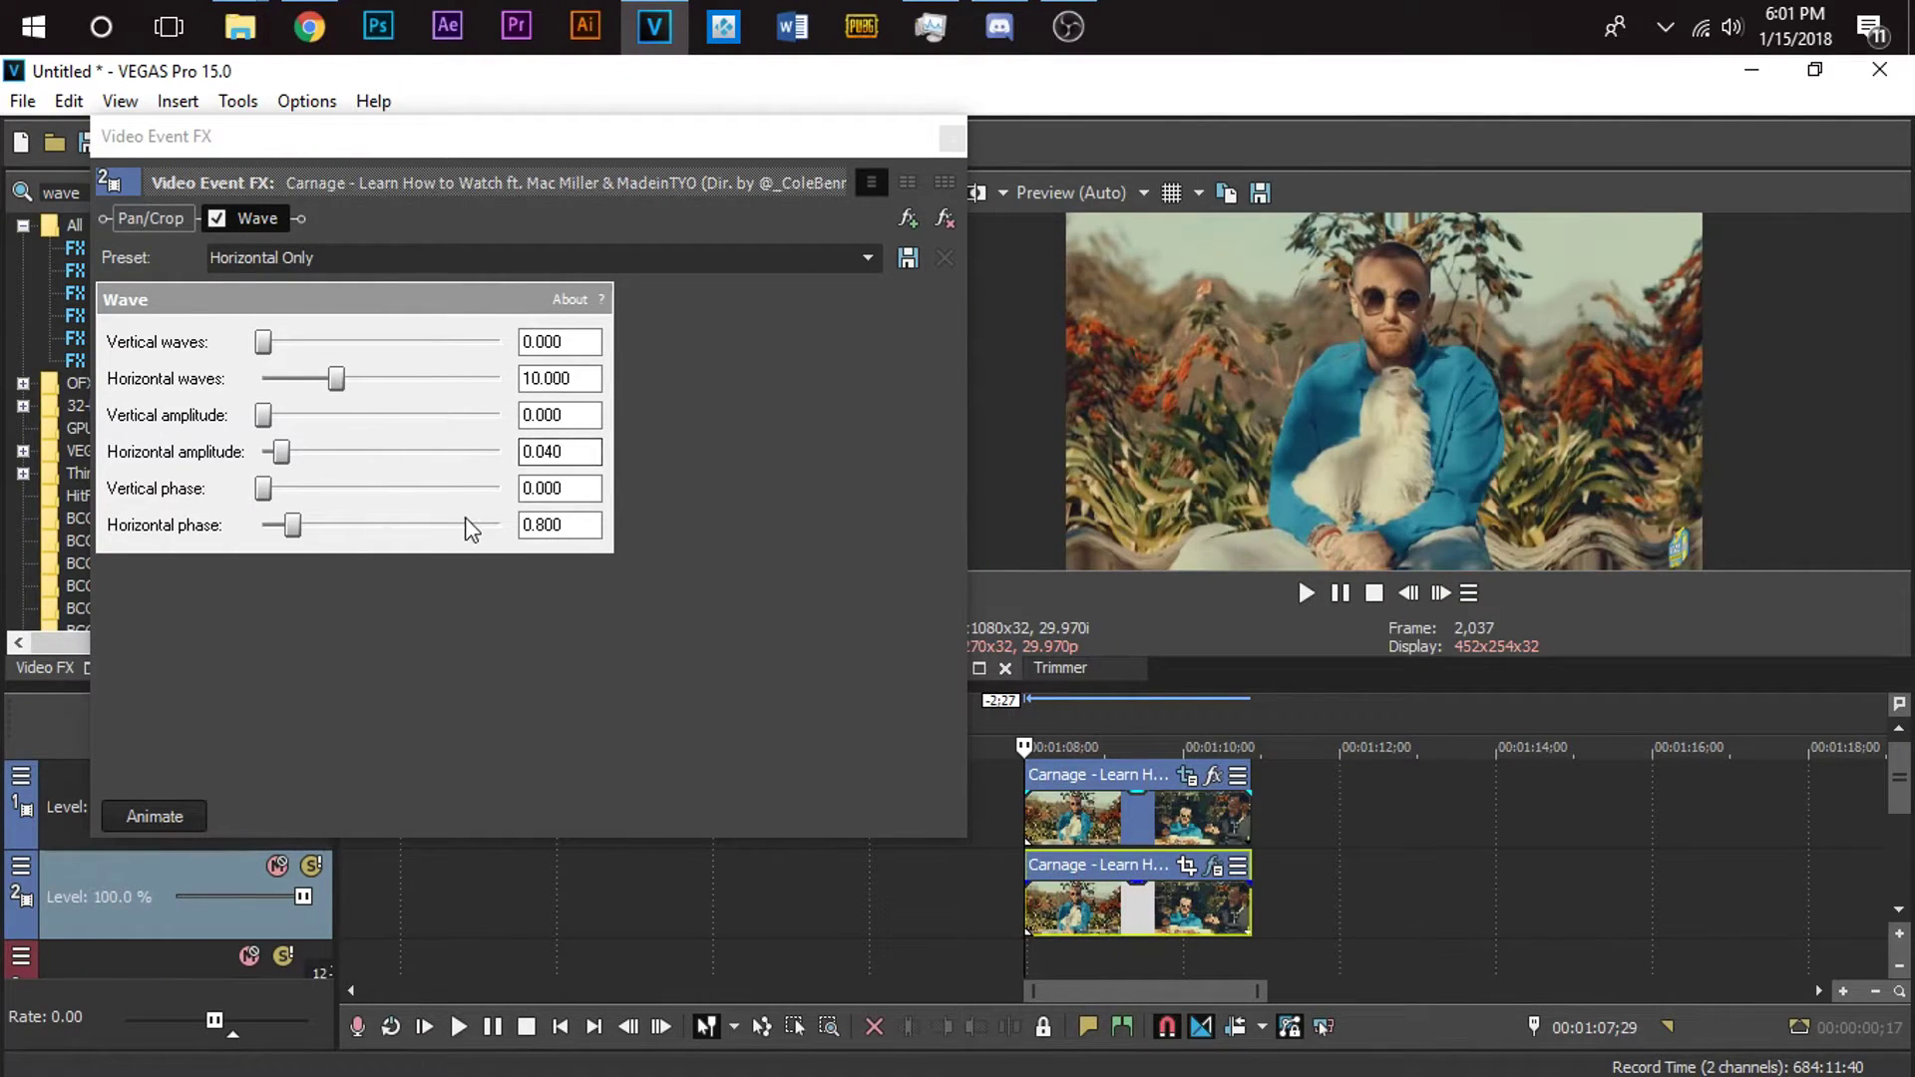
click(1173, 902)
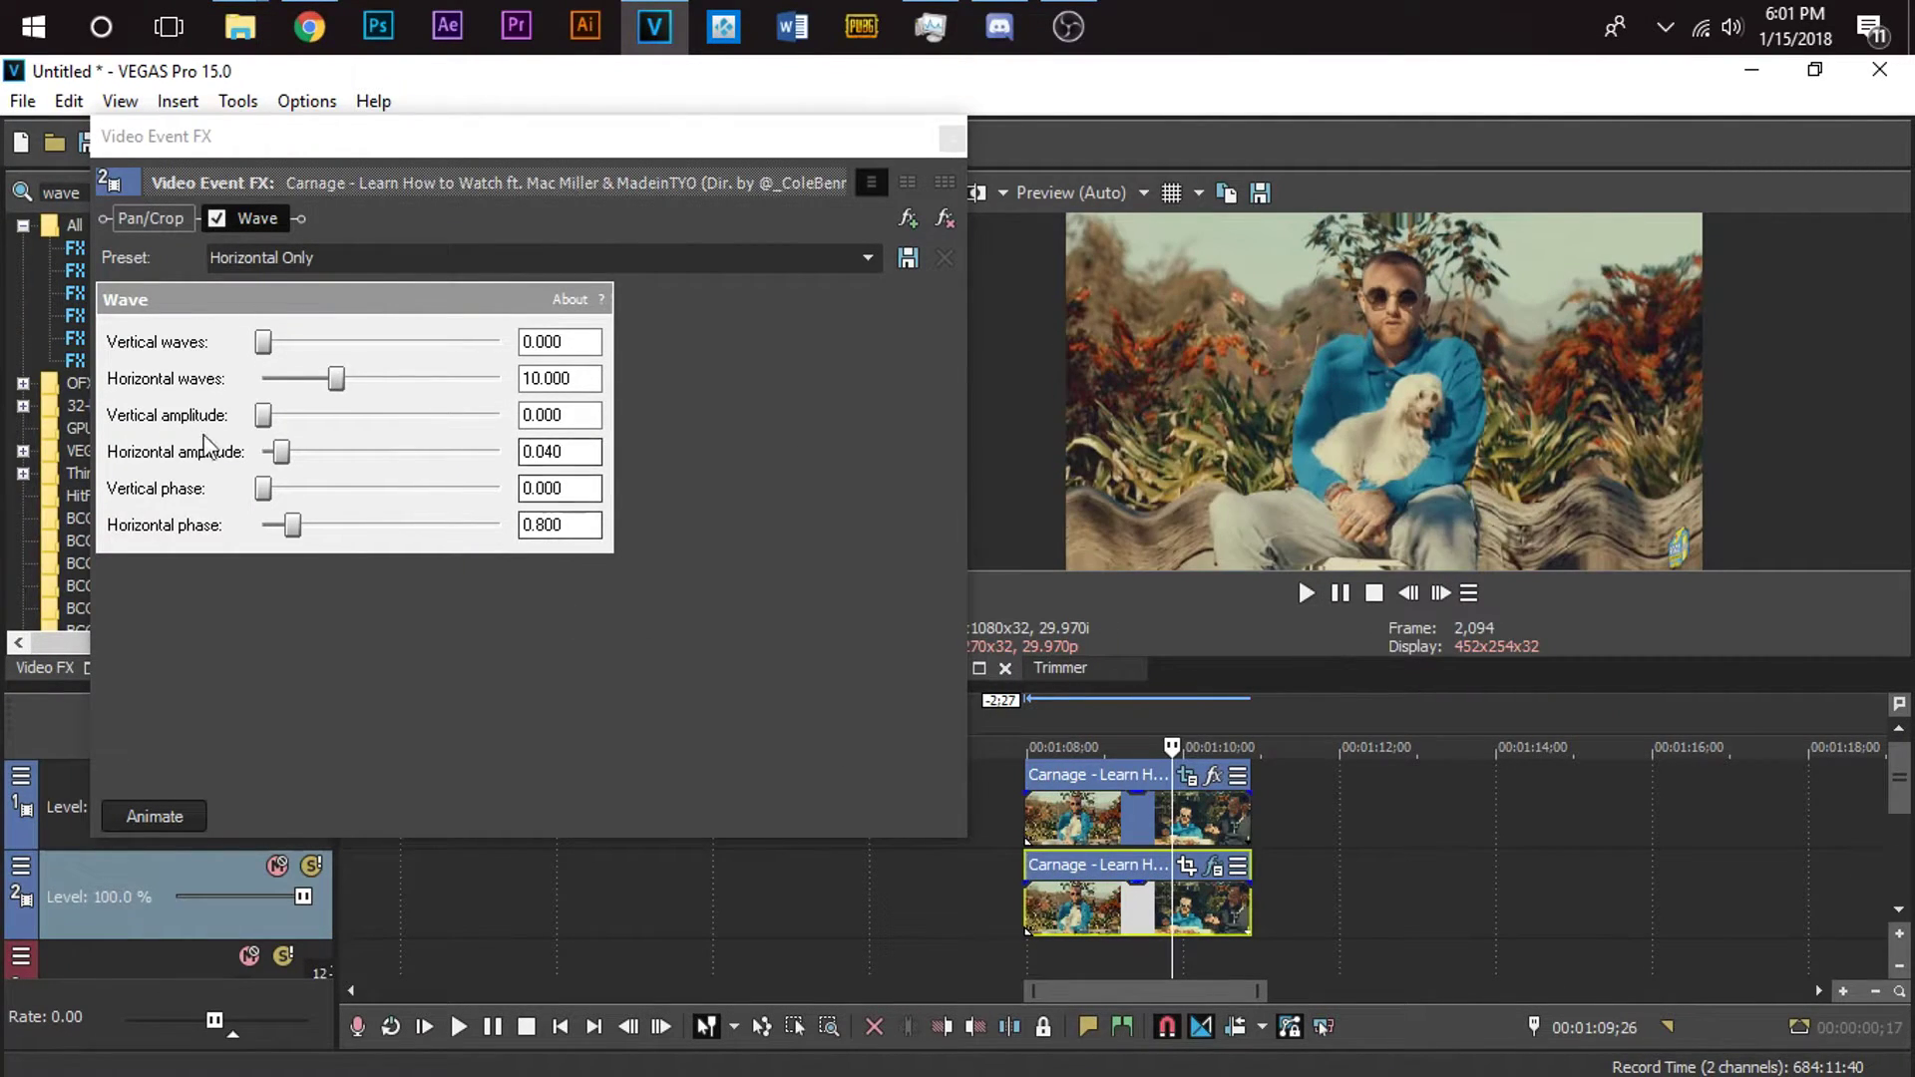
Try different horizontal wave counts, amplitudes and phases while previewing playback.
mouse_move(284, 459)
mouse_down()
mouse_move(317, 454)
mouse_move(278, 455)
mouse_up()
drag(333, 379, 528, 383)
click(1067, 902)
key(space)
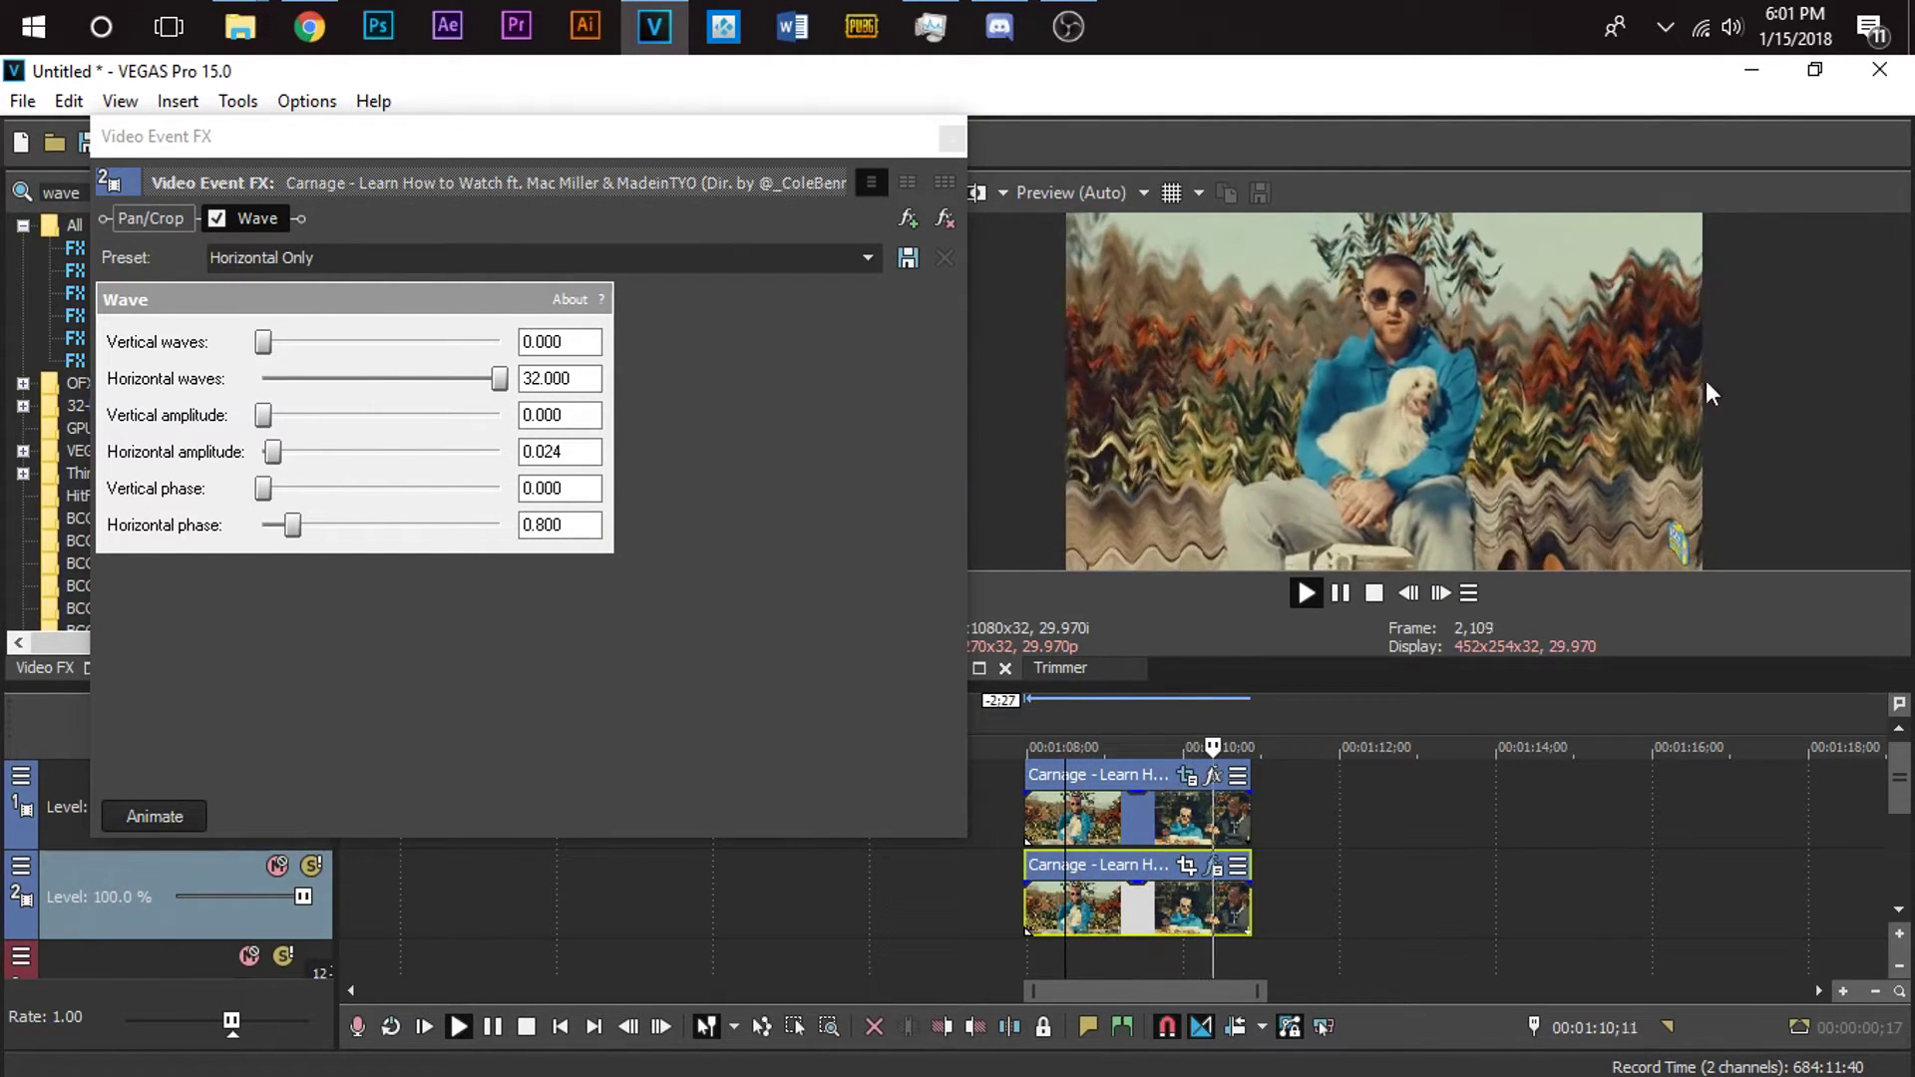
key(space)
drag(498, 378, 371, 379)
drag(295, 534, 578, 528)
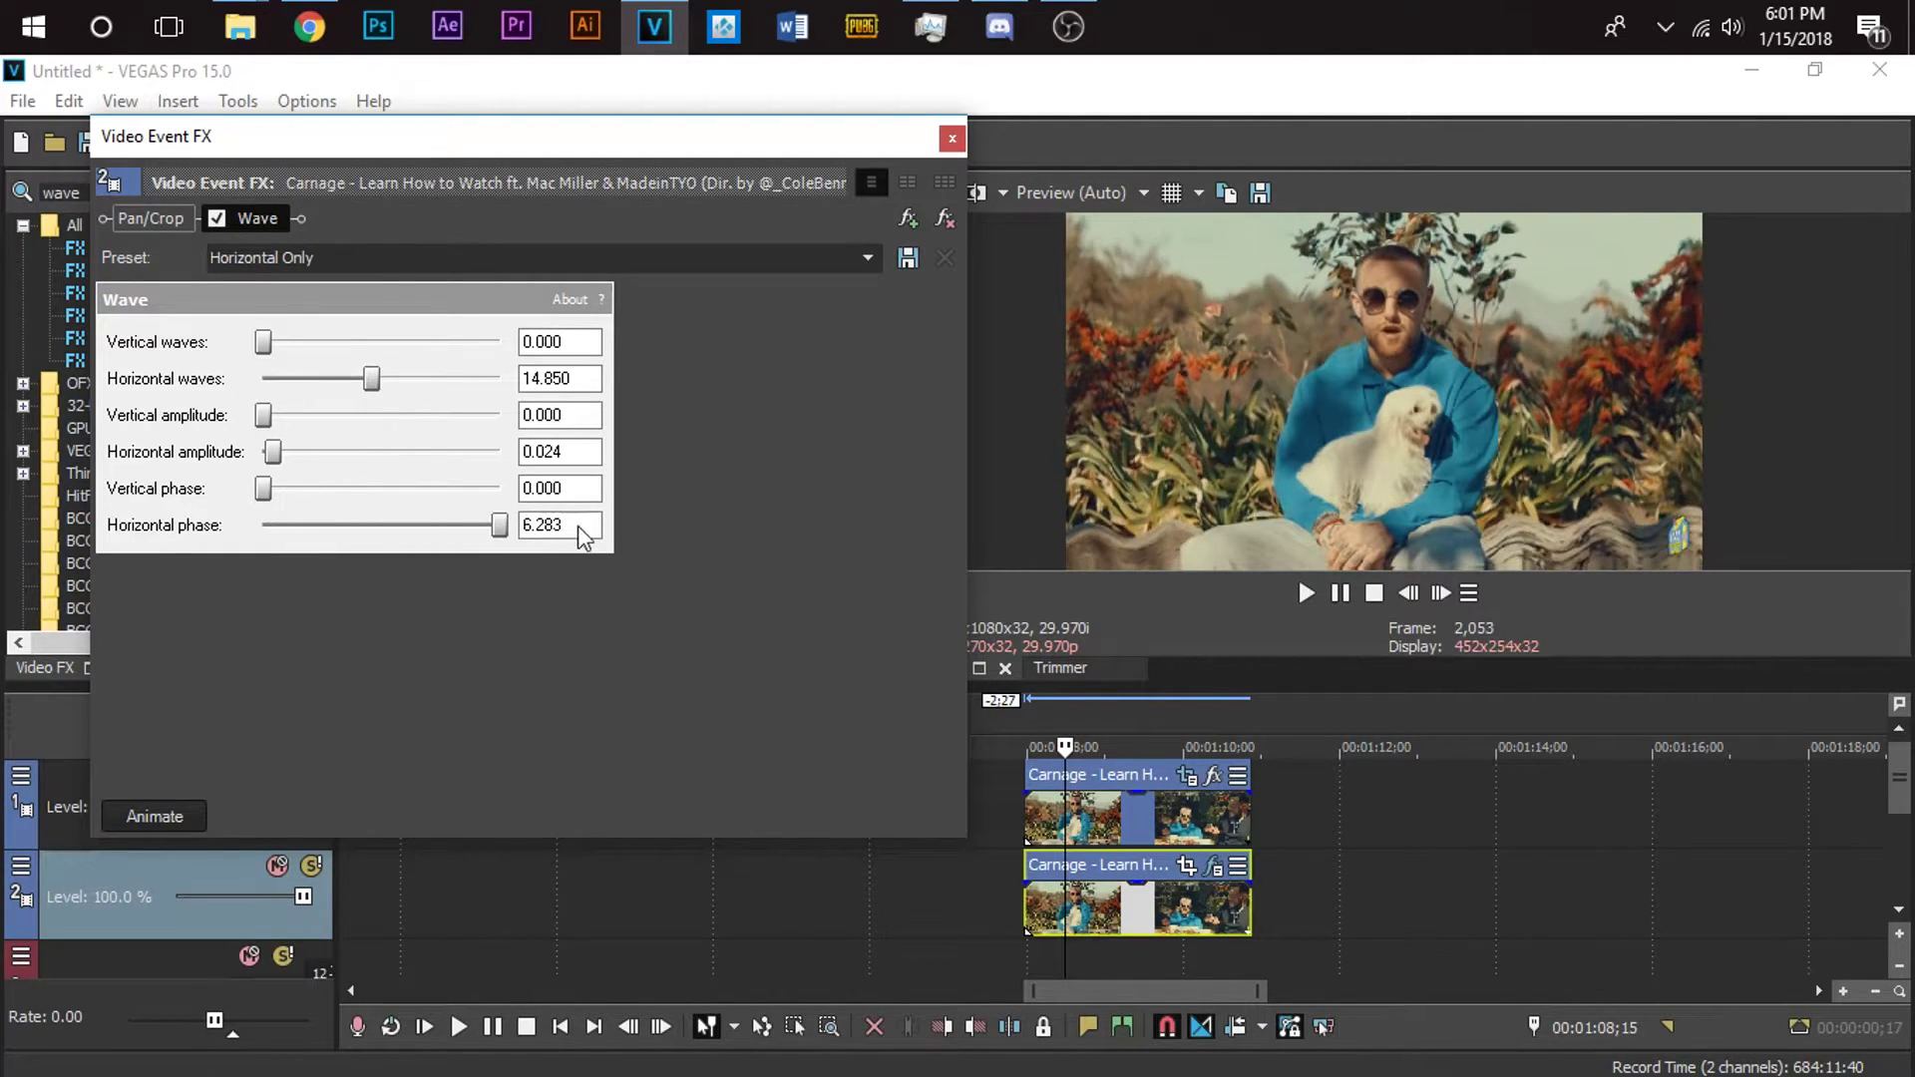
click(1055, 899)
key(space)
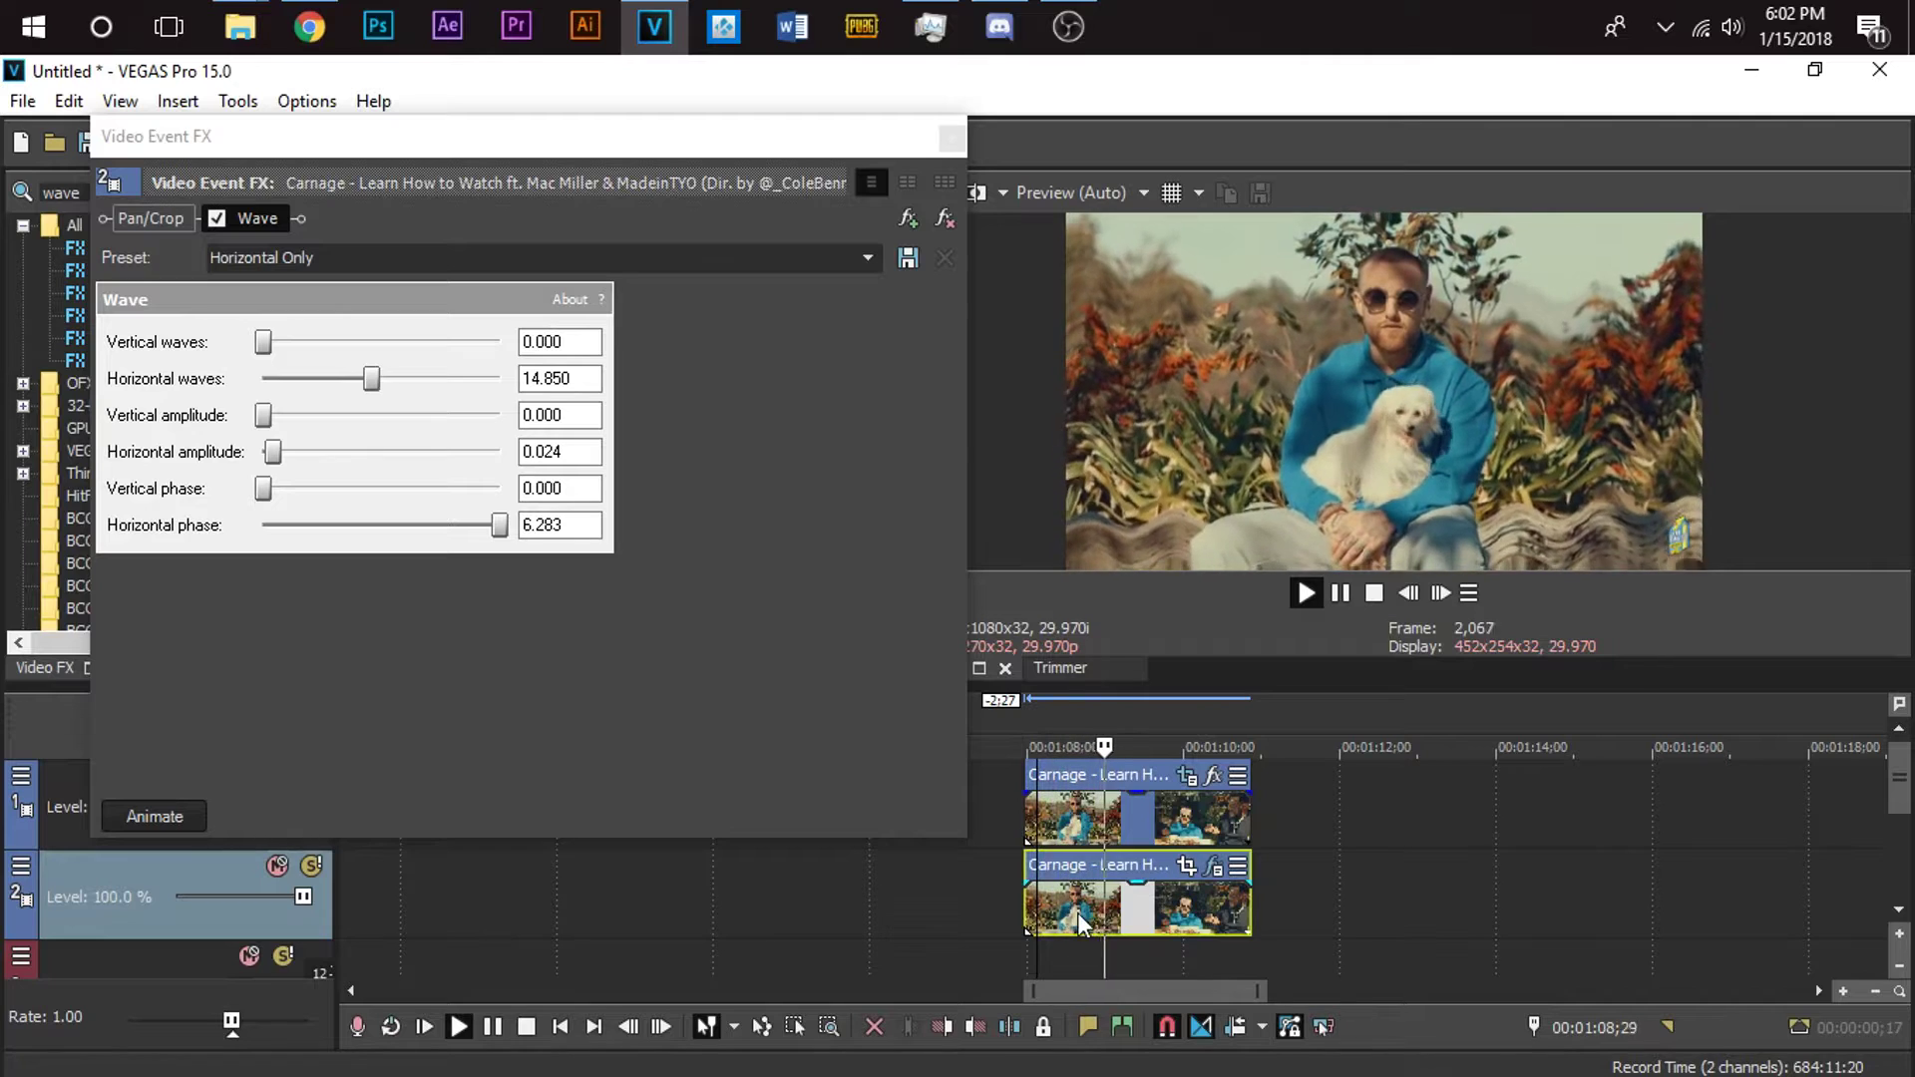
key(space)
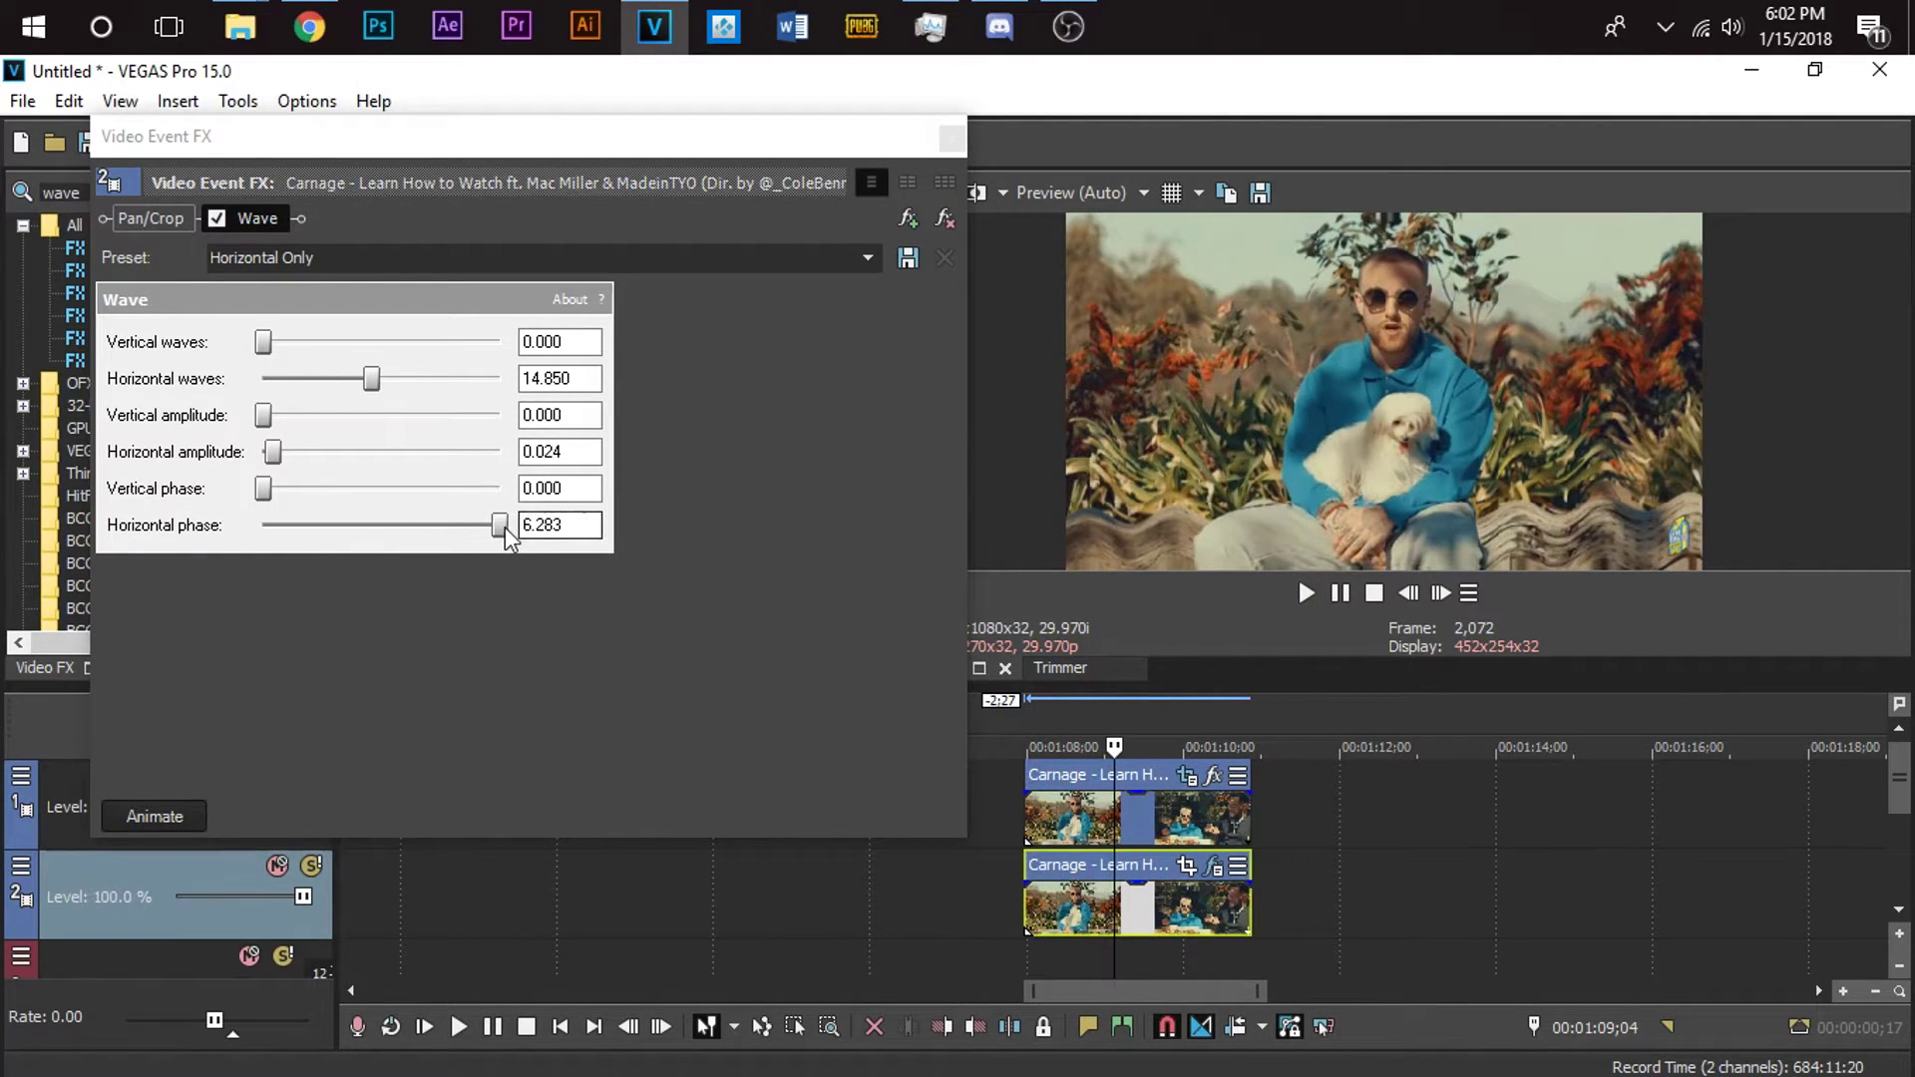
Settle on horizontal phase 2.242, amplitude 0.065 and 8.380 waves, preview, and close the settings.
drag(501, 526, 351, 528)
click(1104, 895)
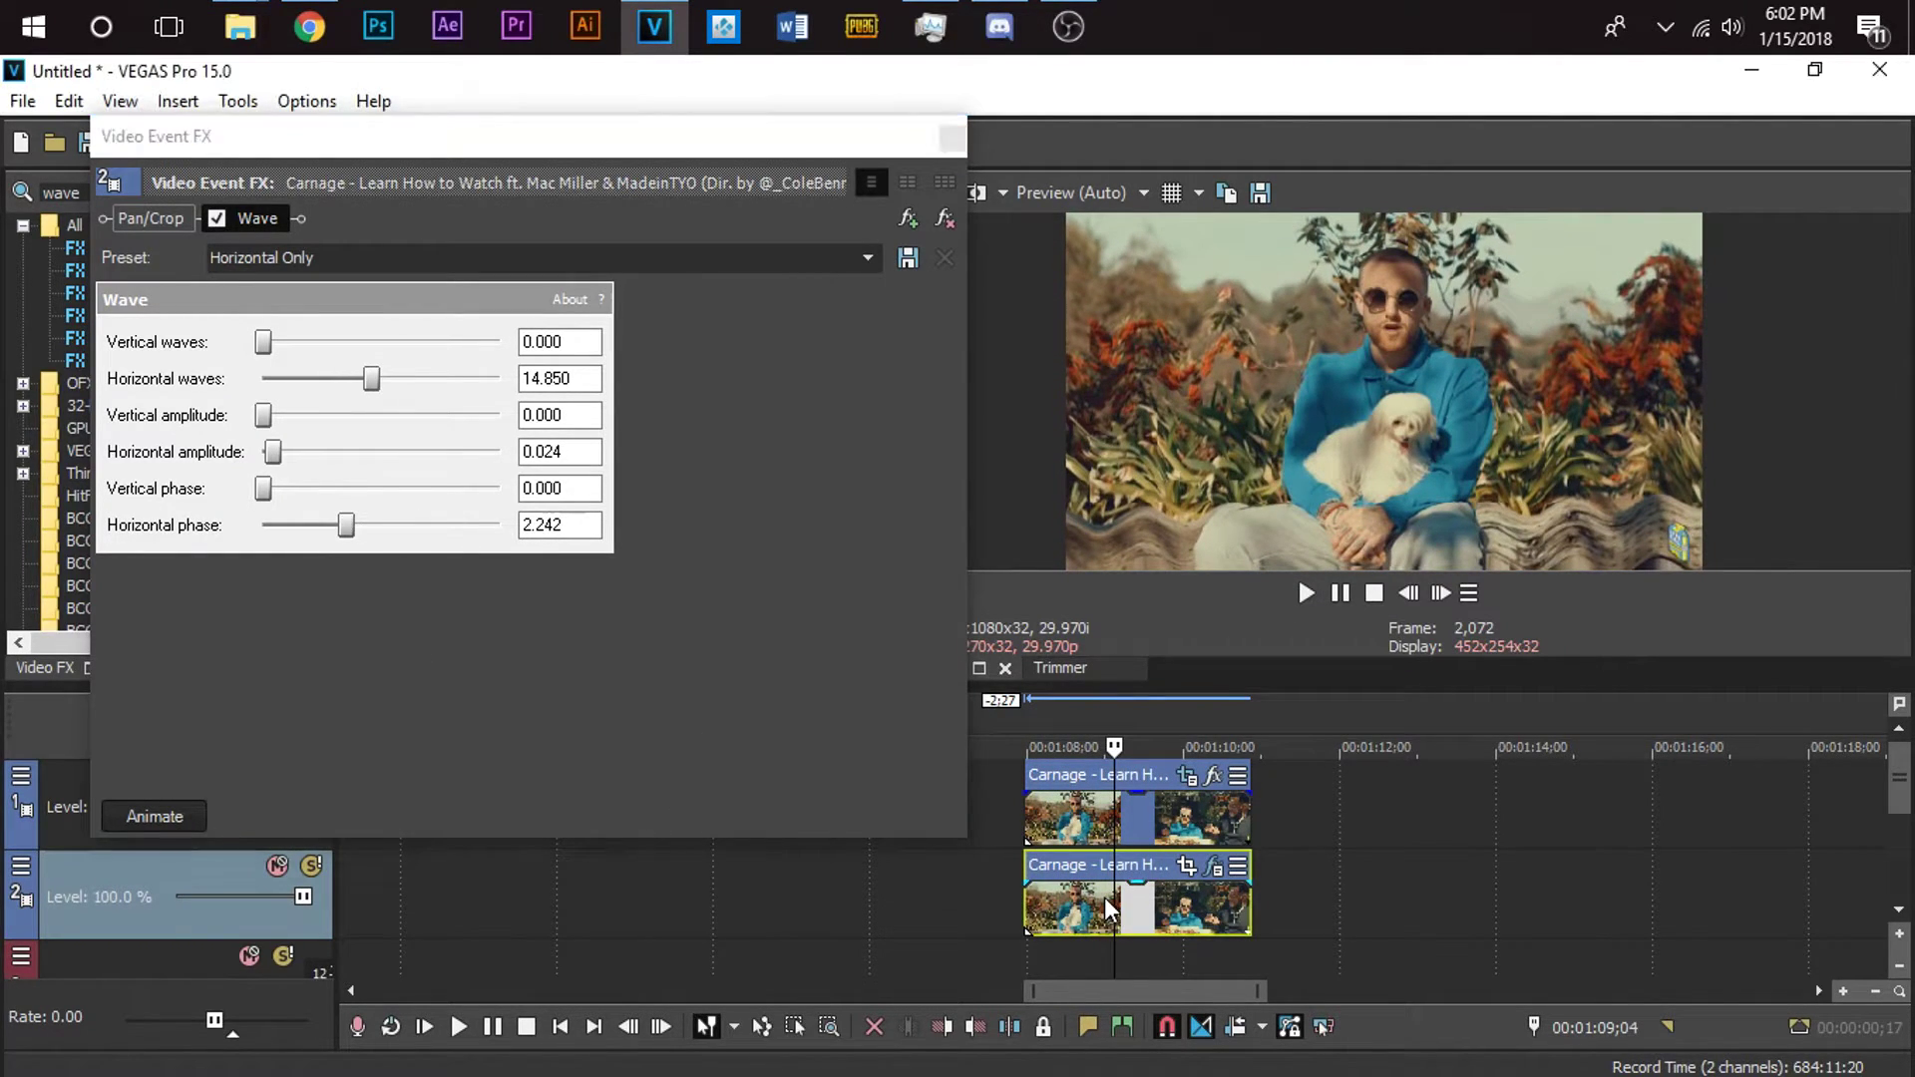
key(space)
key(space)
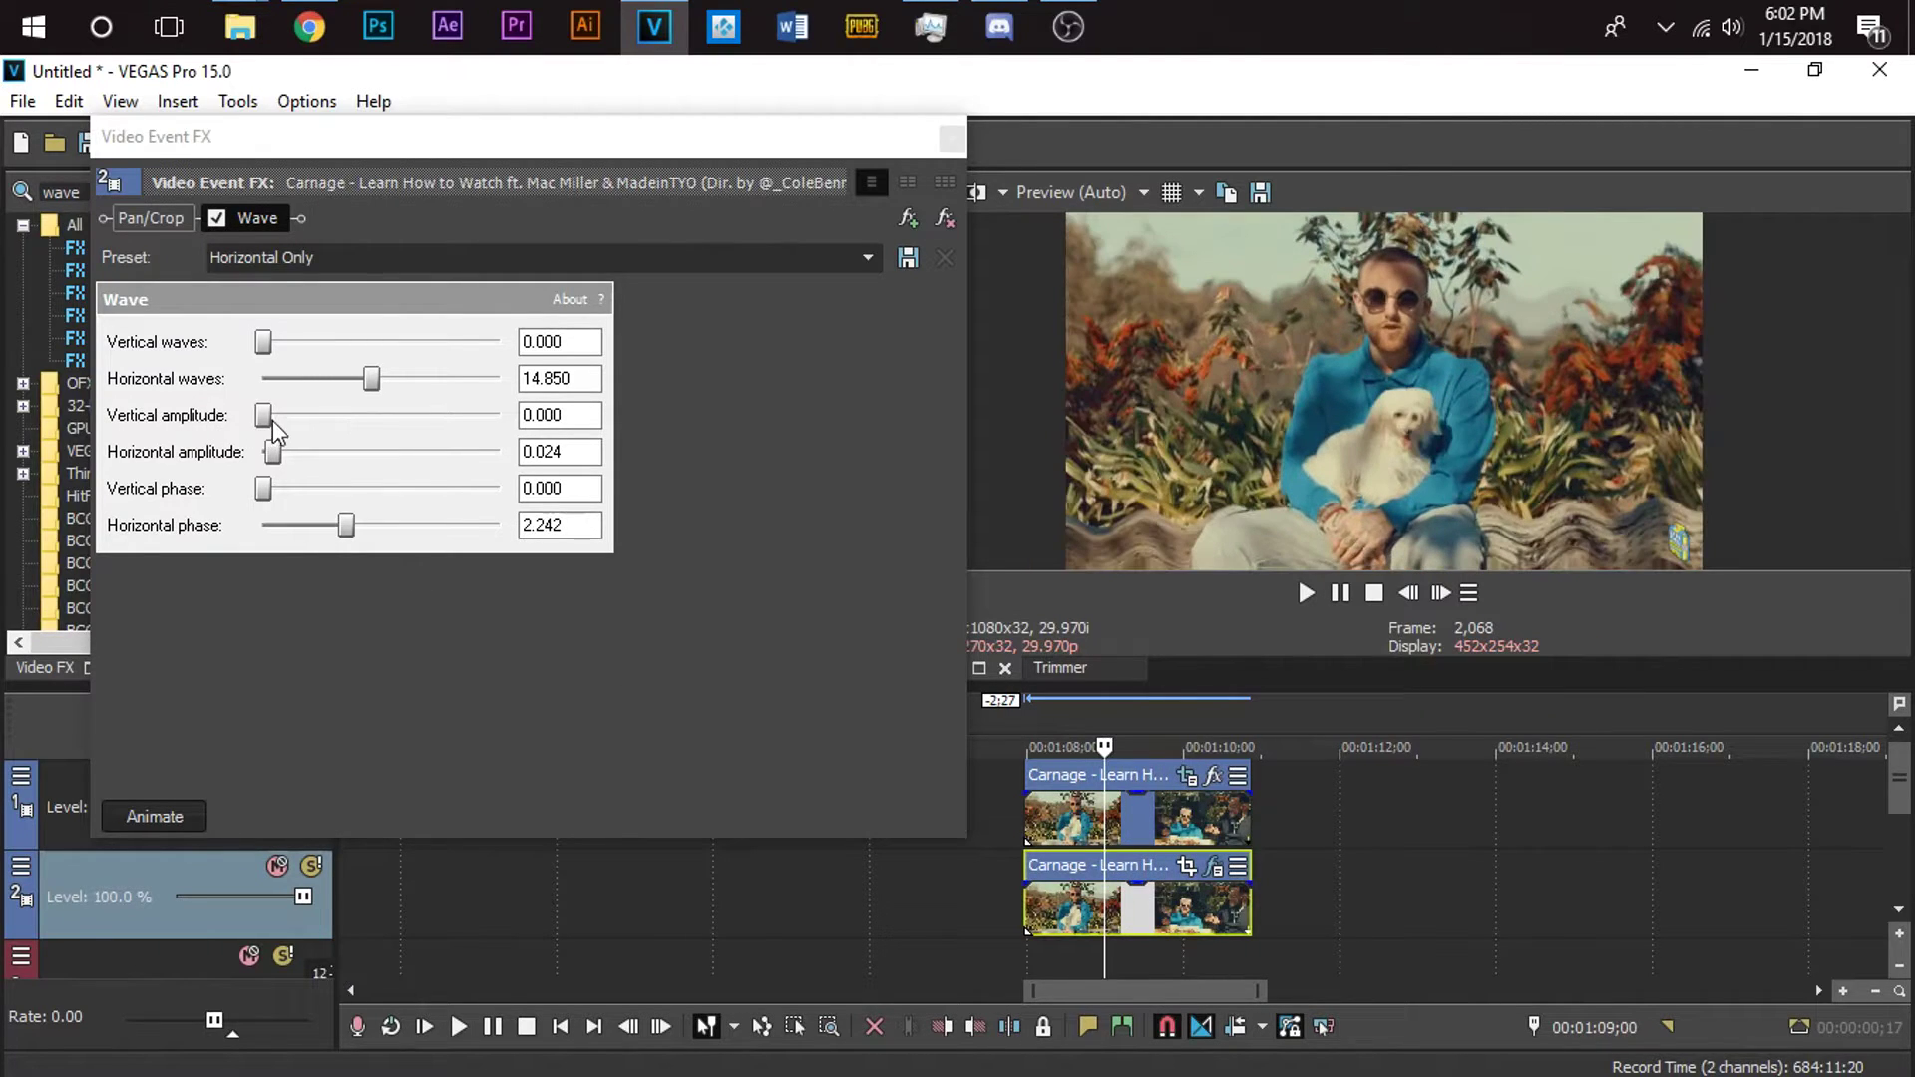
drag(272, 452, 293, 453)
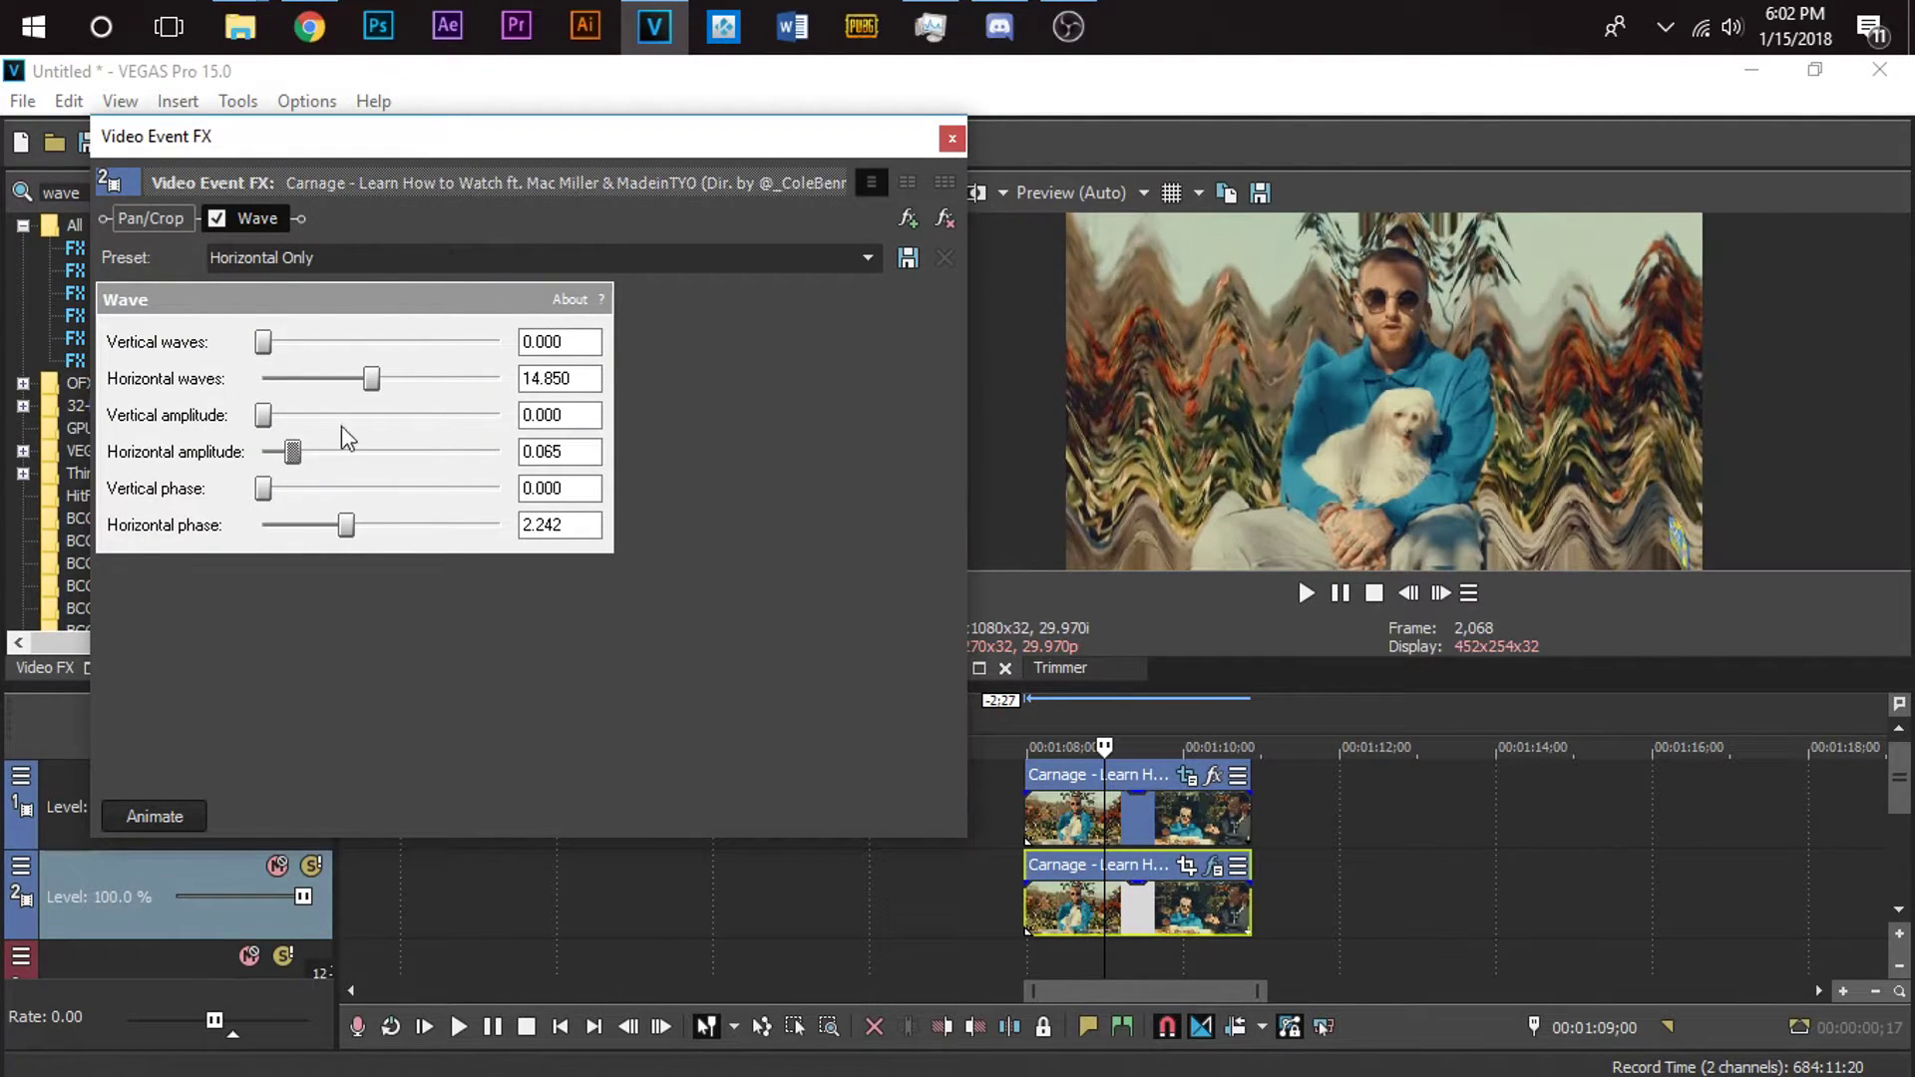
drag(382, 380, 333, 380)
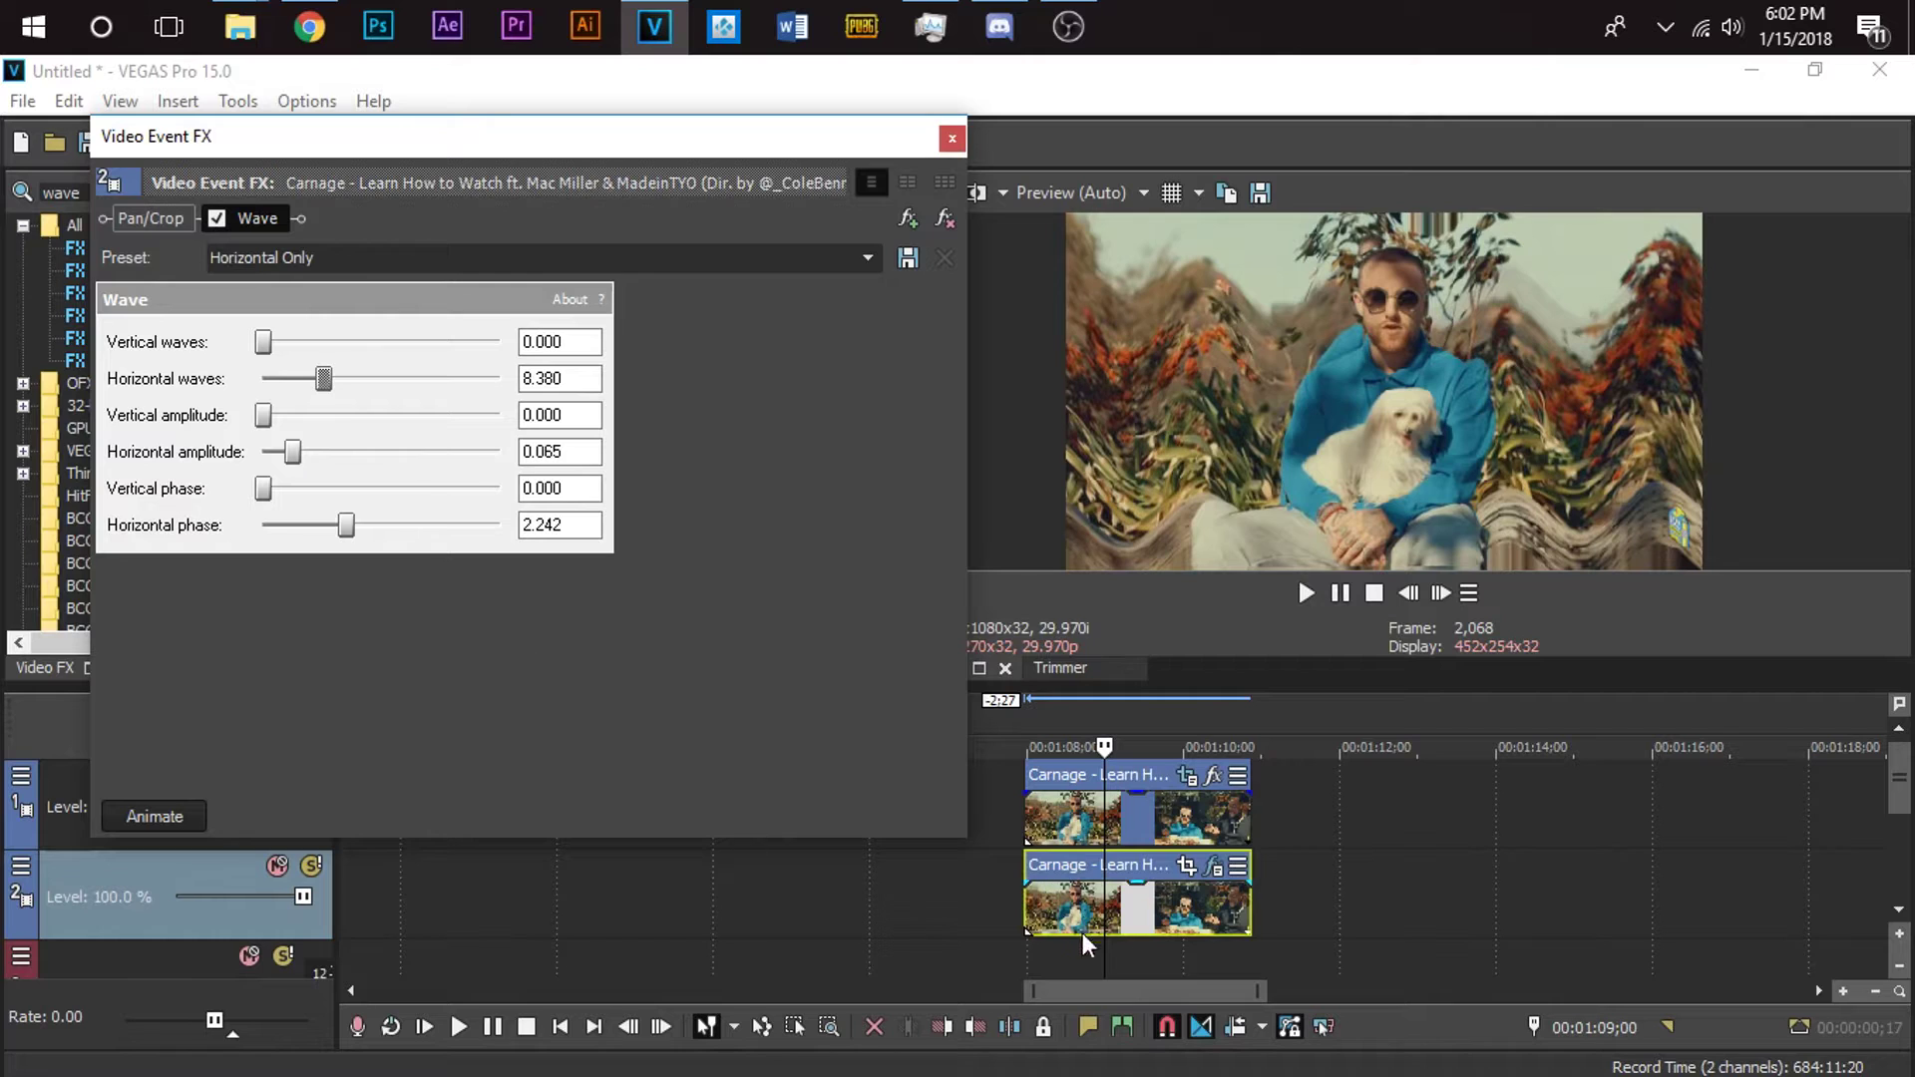
click(1099, 900)
key(space)
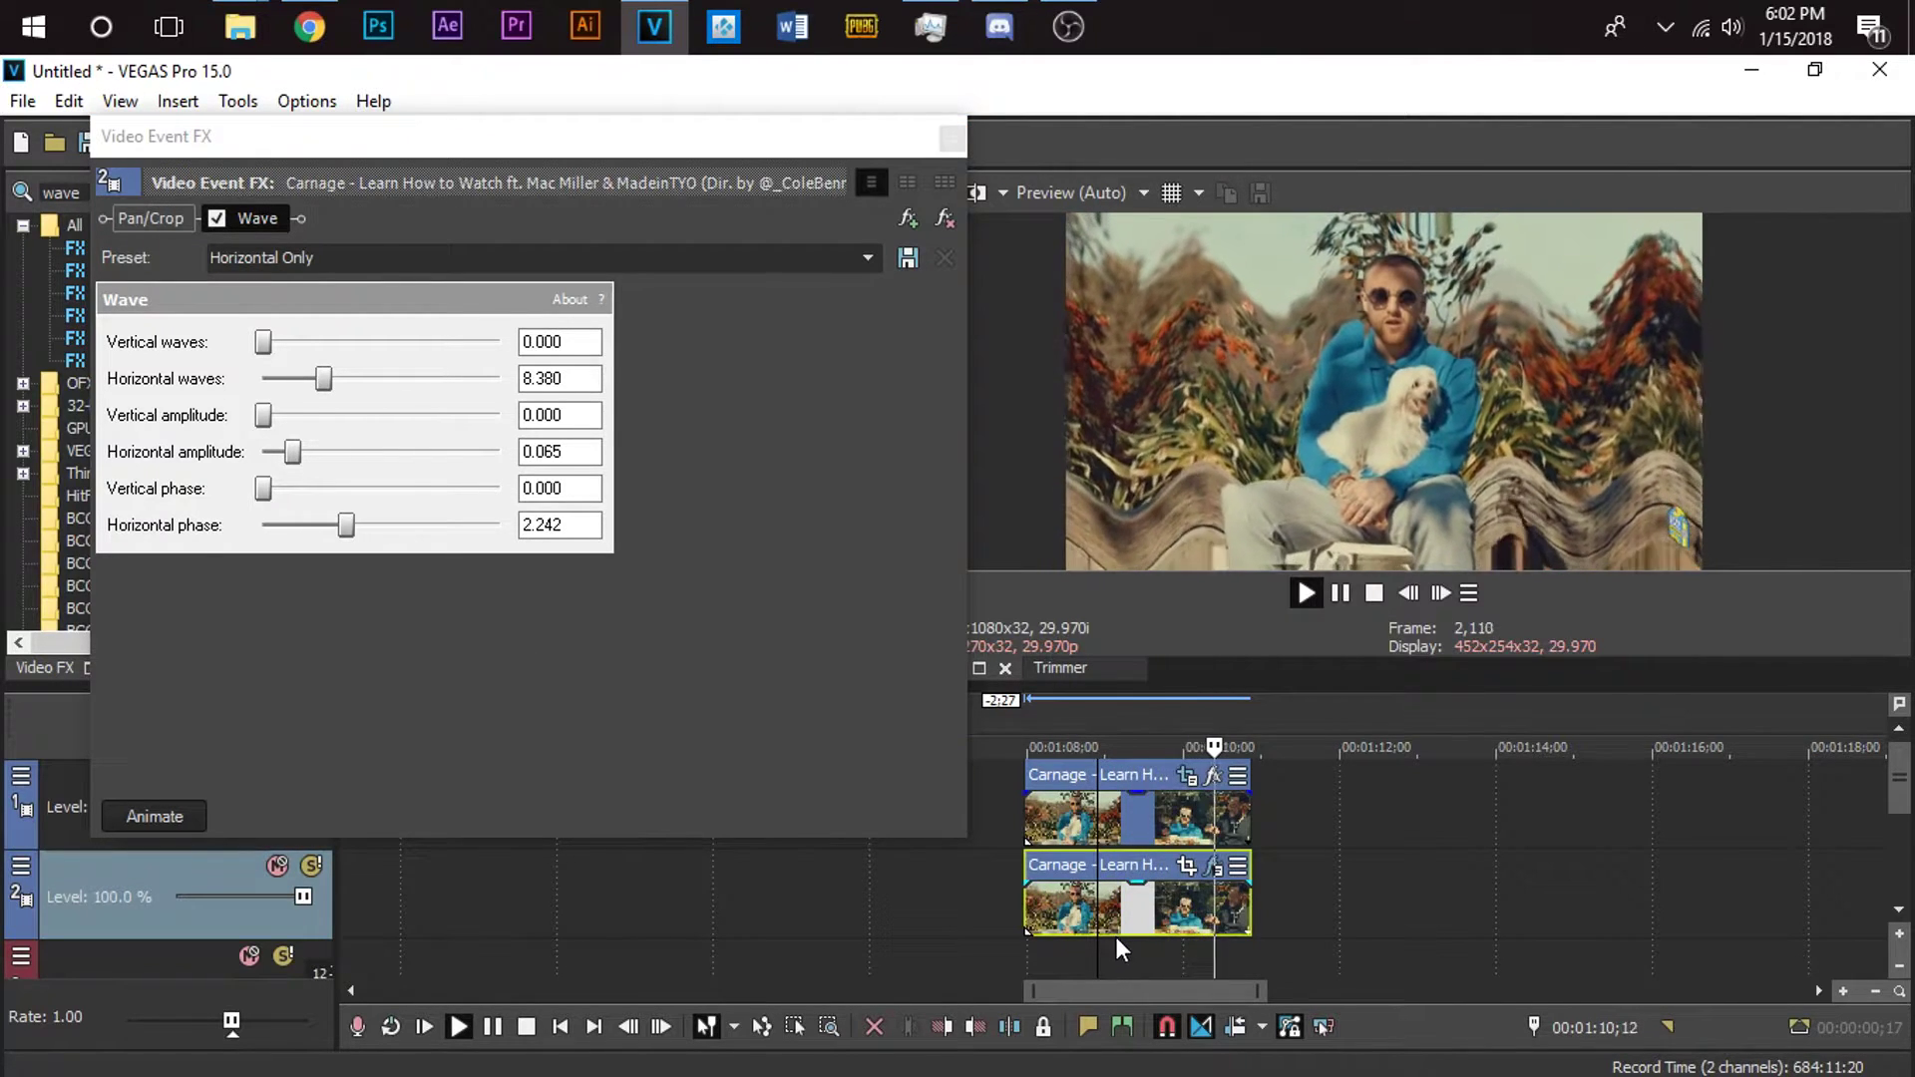
click(1026, 923)
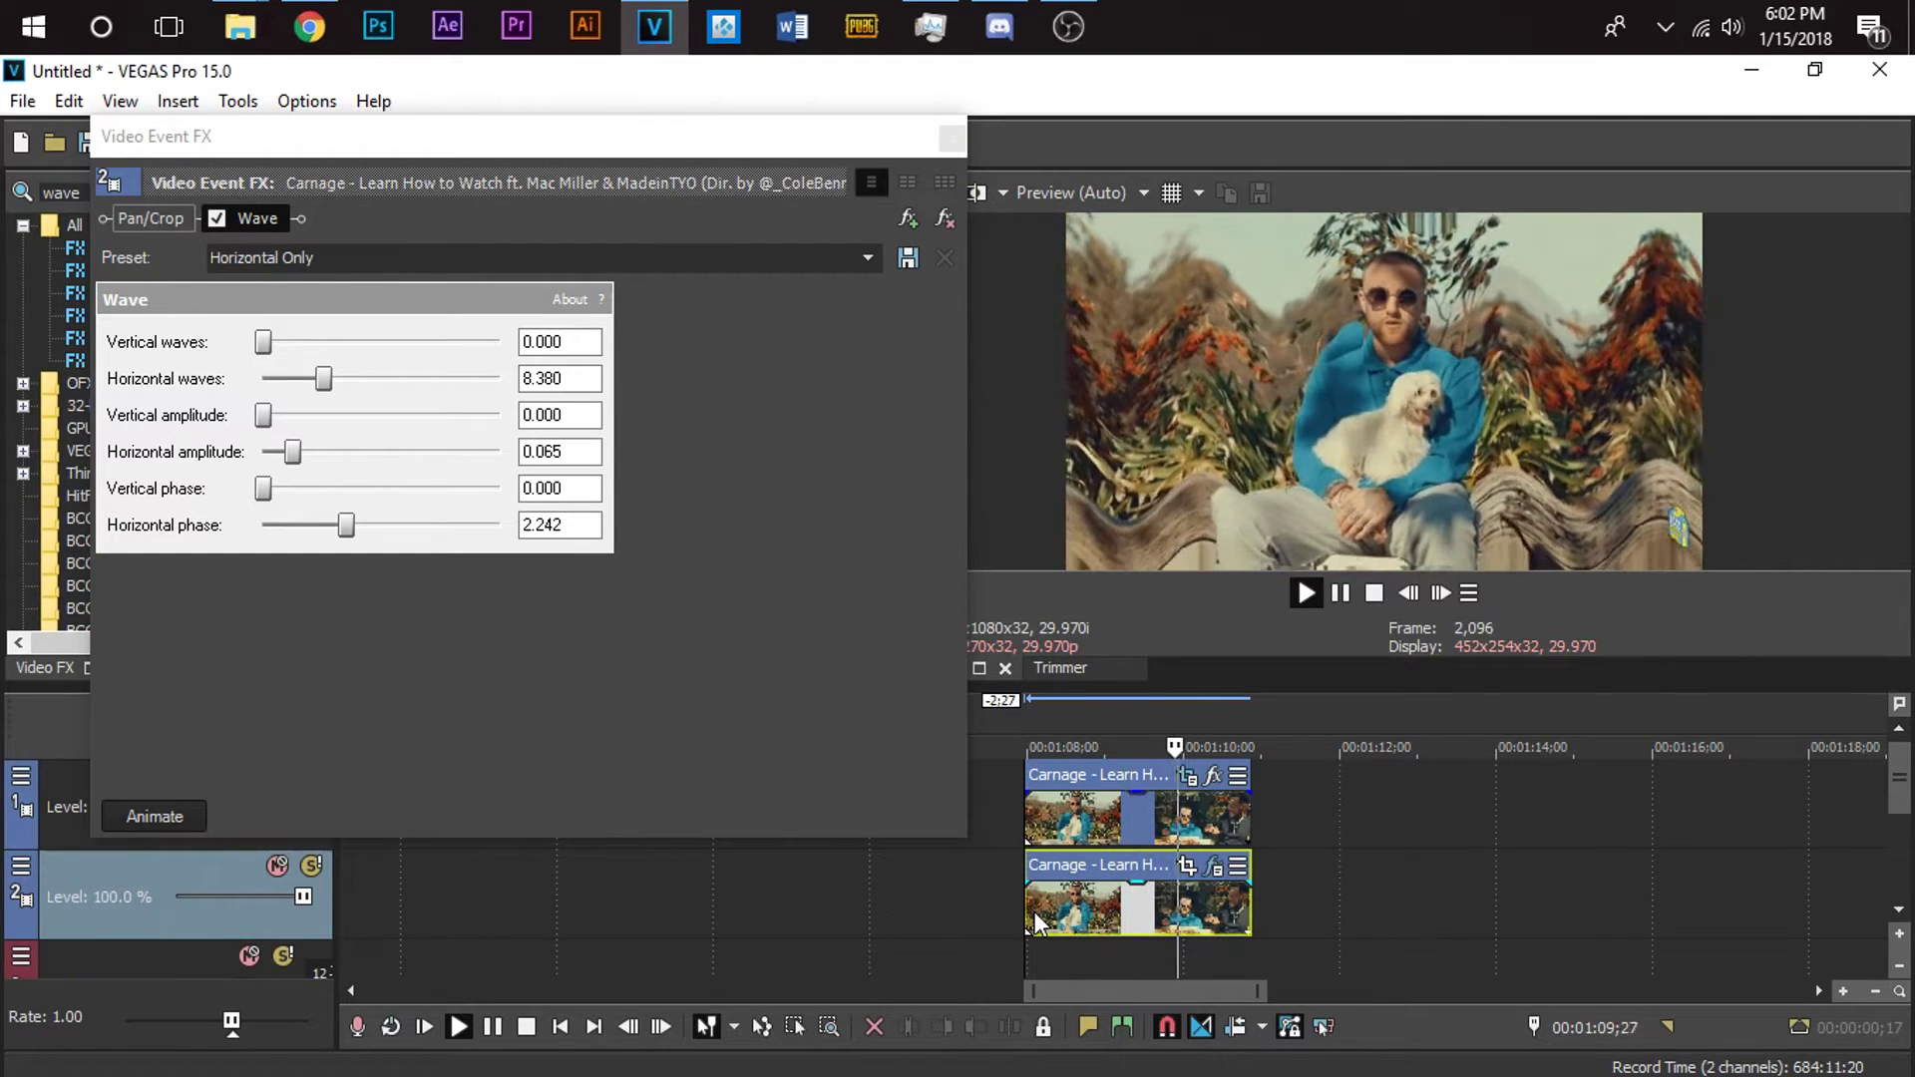
key(space)
click(1095, 933)
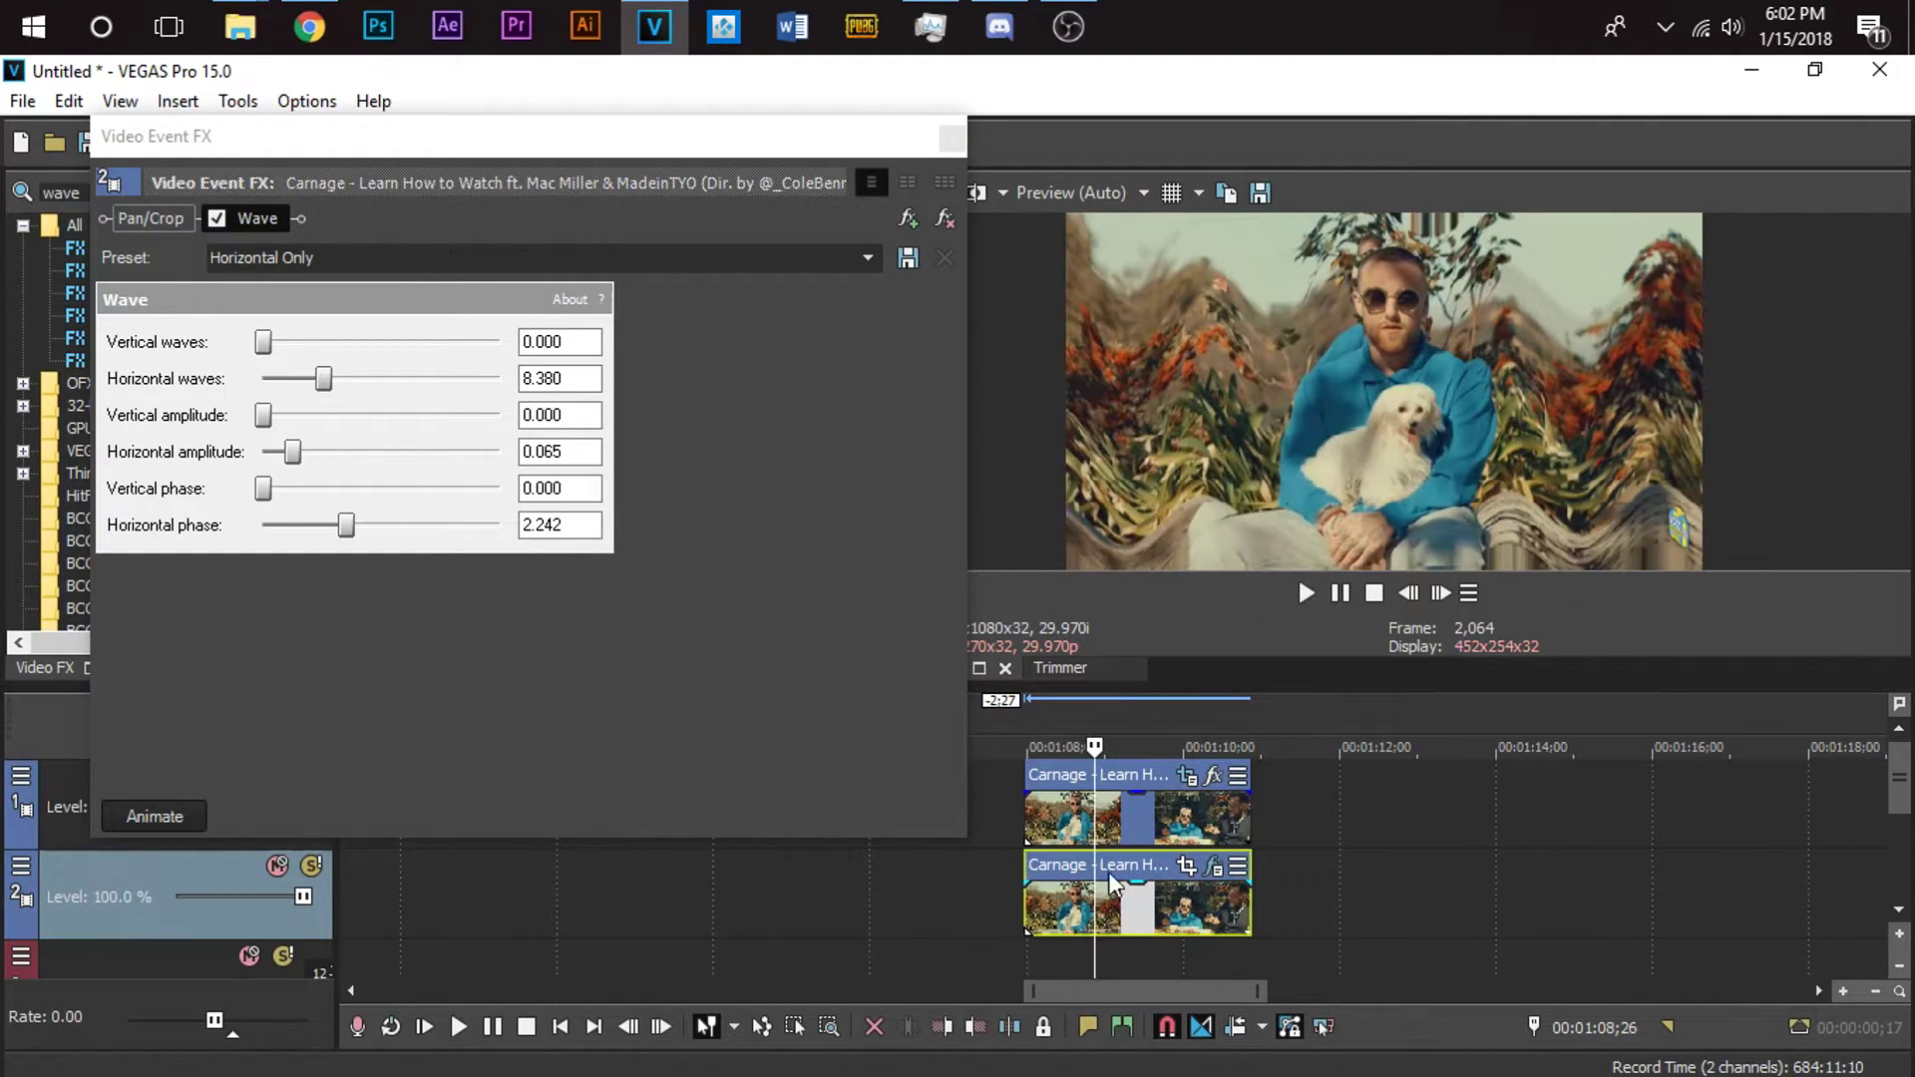
click(952, 136)
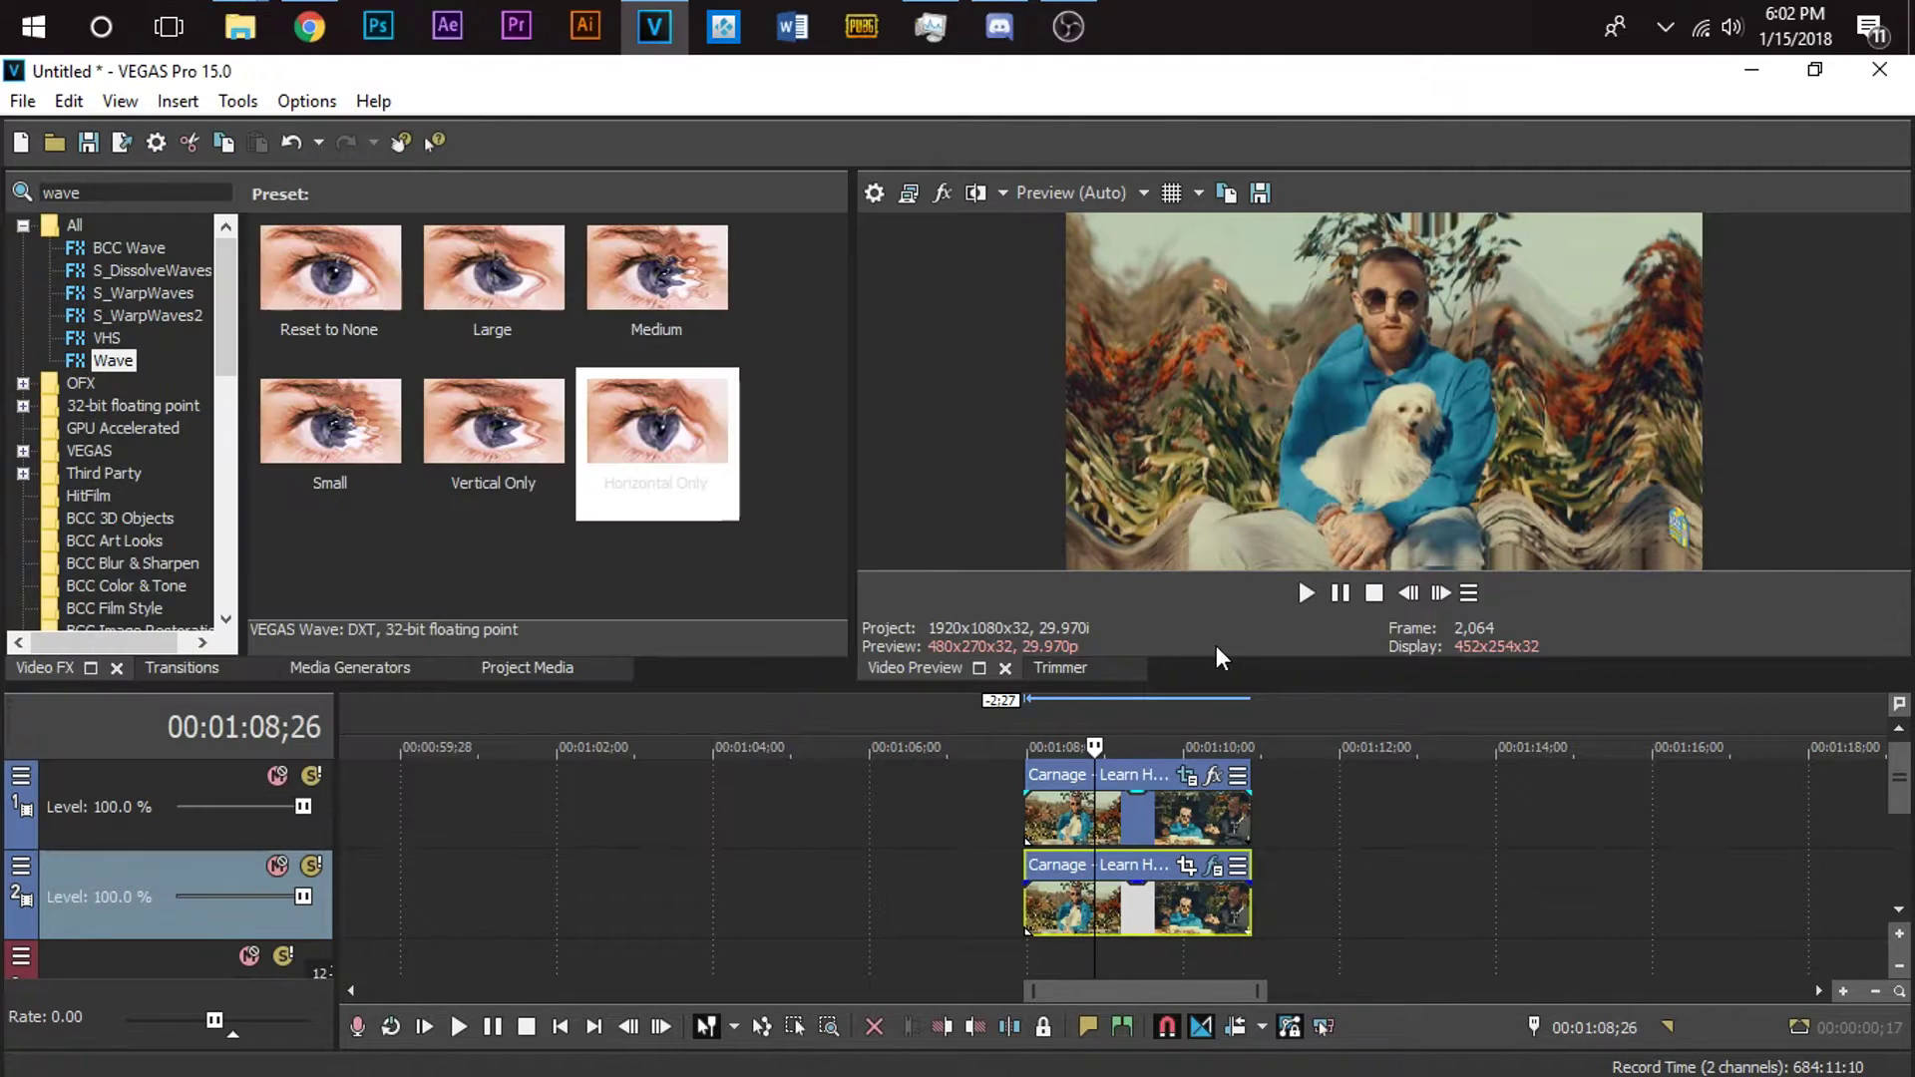
Reopen the top clip's Pan/Crop and feather the first mask keyframe 1.5% (Both).
click(1188, 780)
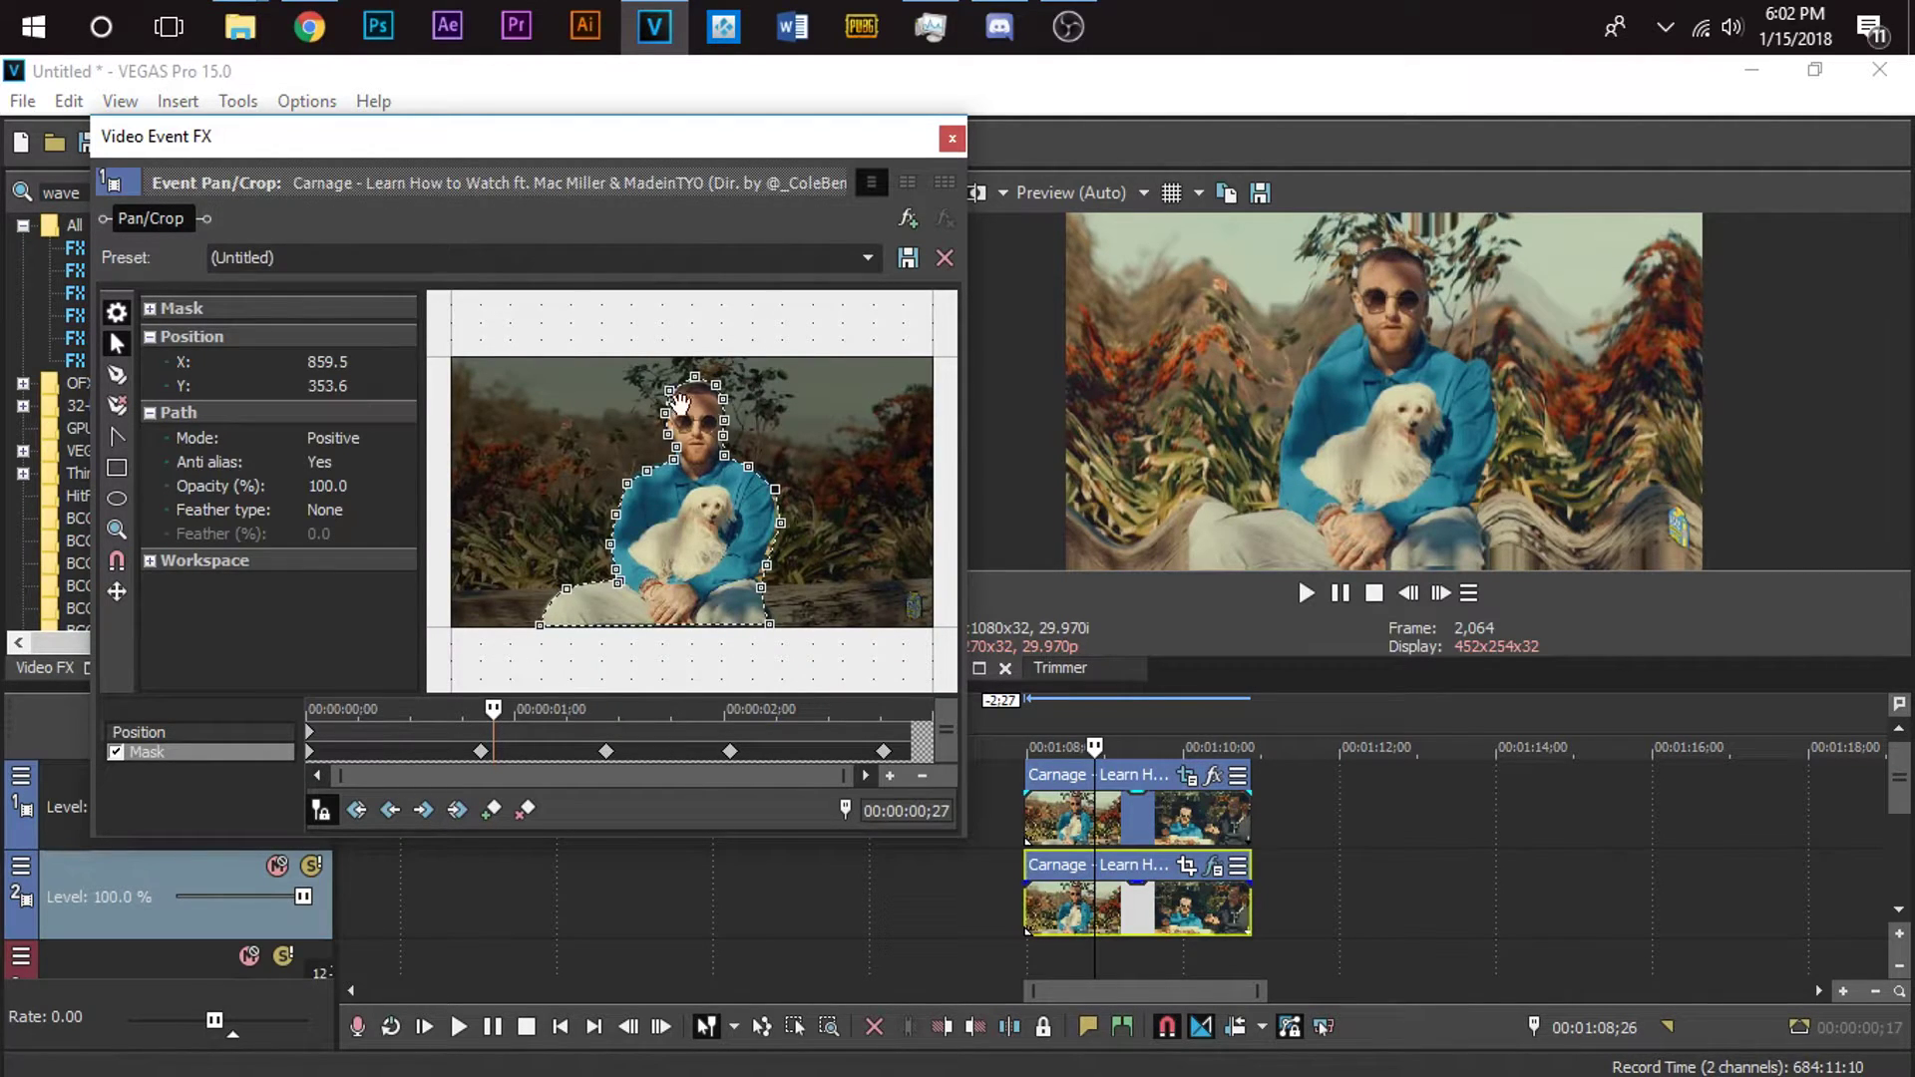
scroll(679, 403, up, 5)
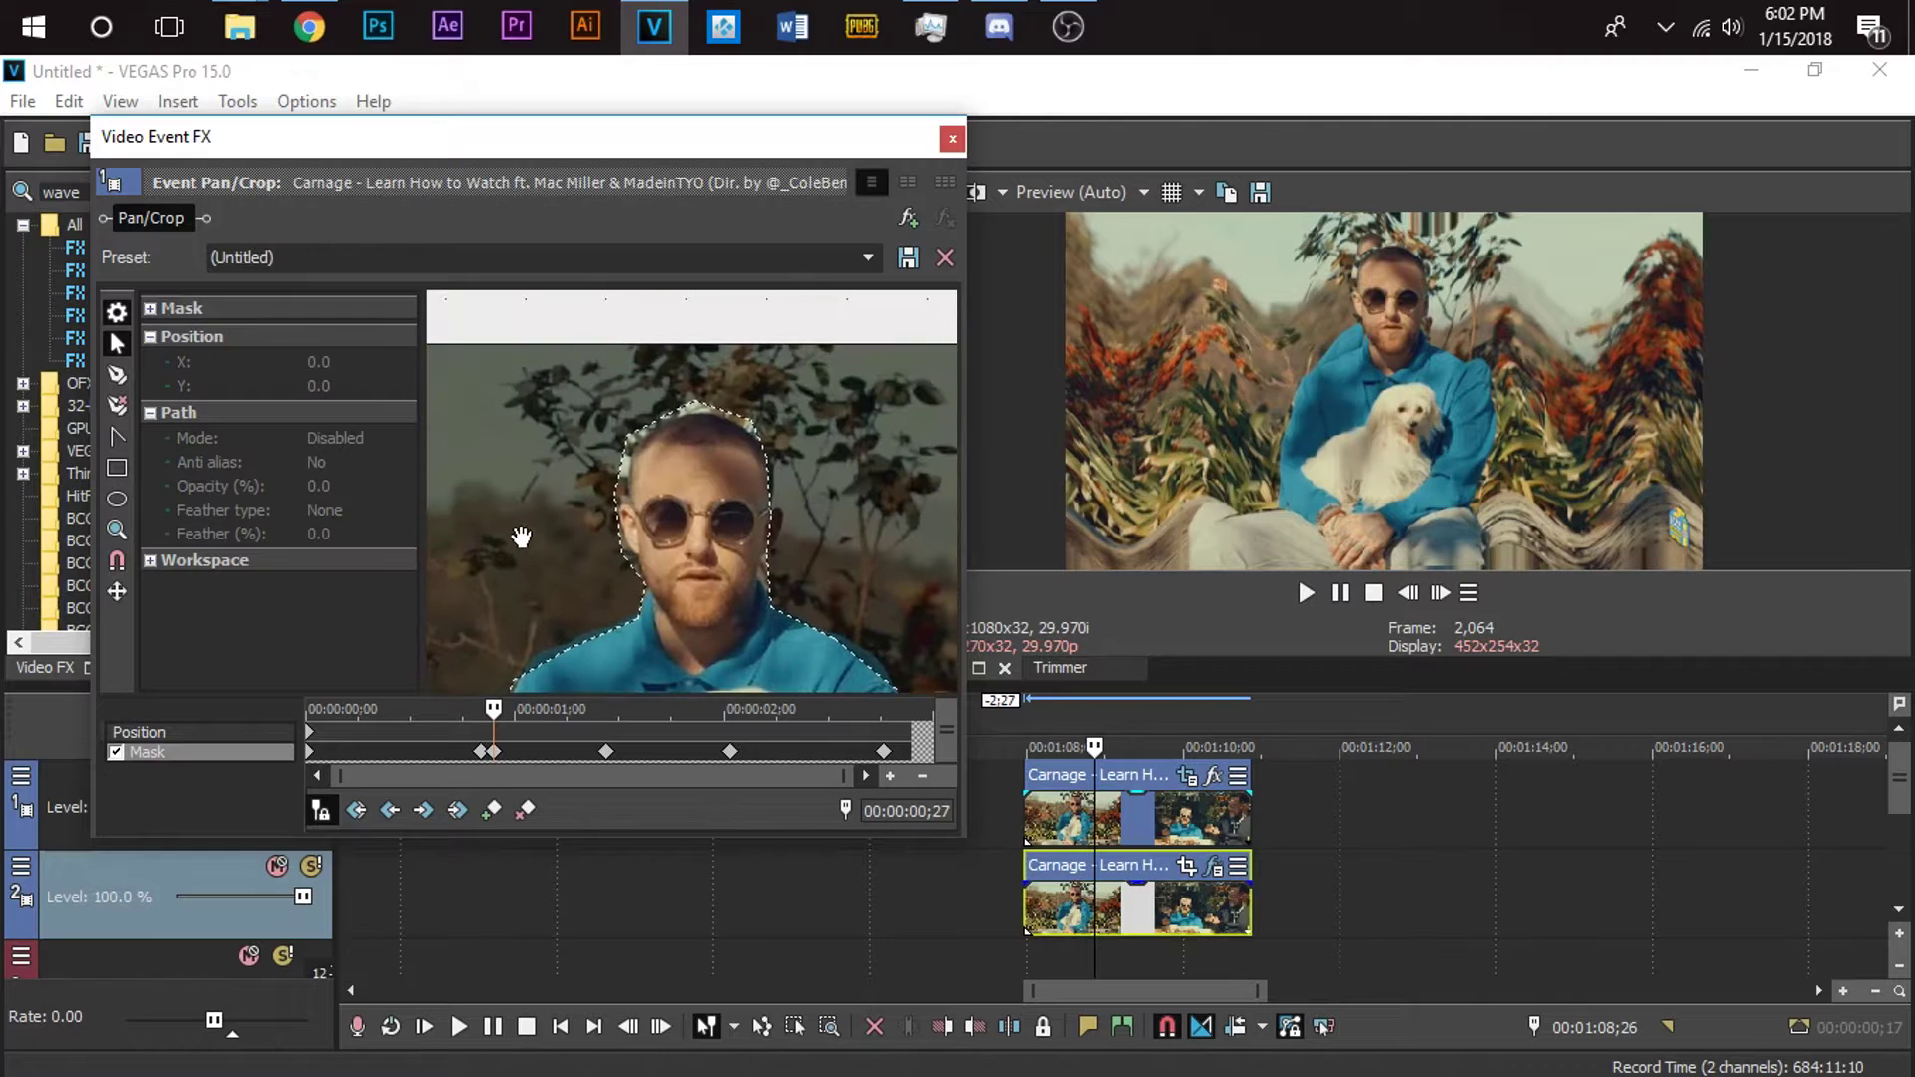
scroll(661, 458, down, 5)
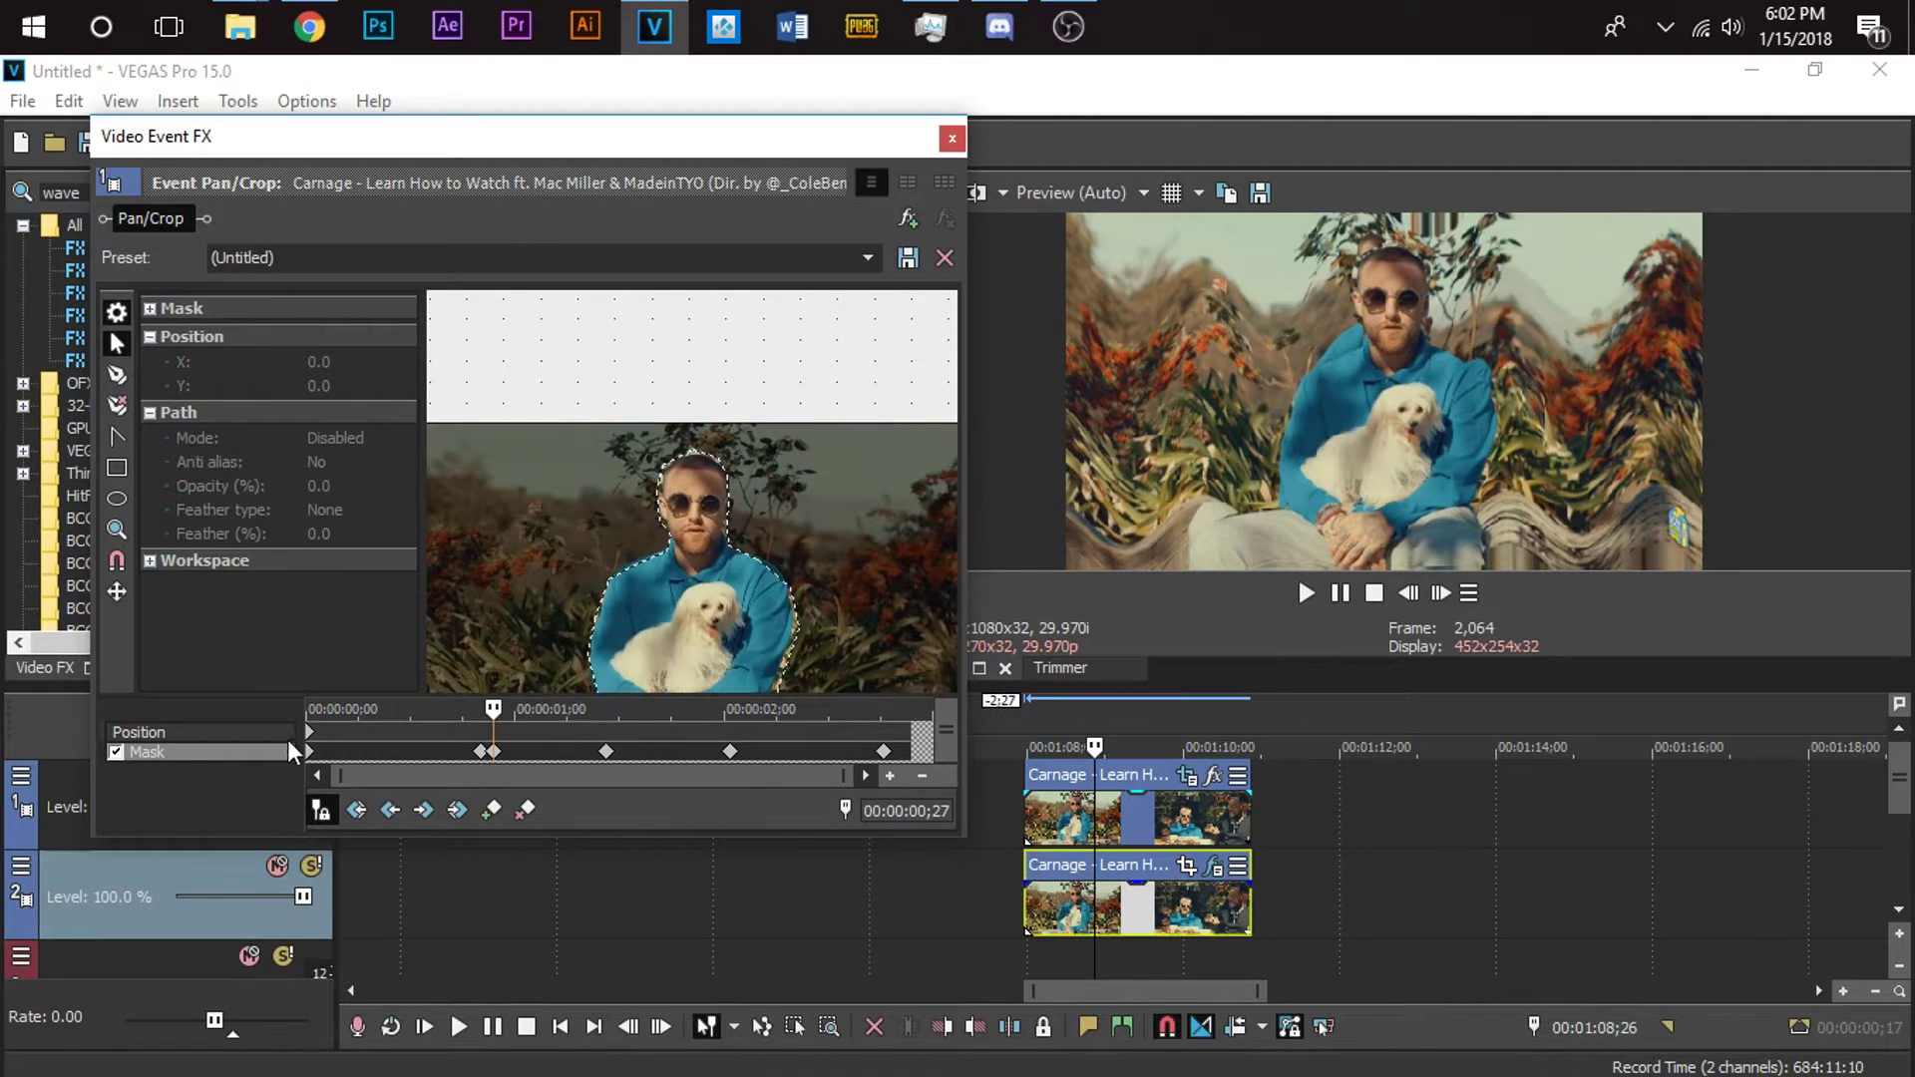
click(311, 751)
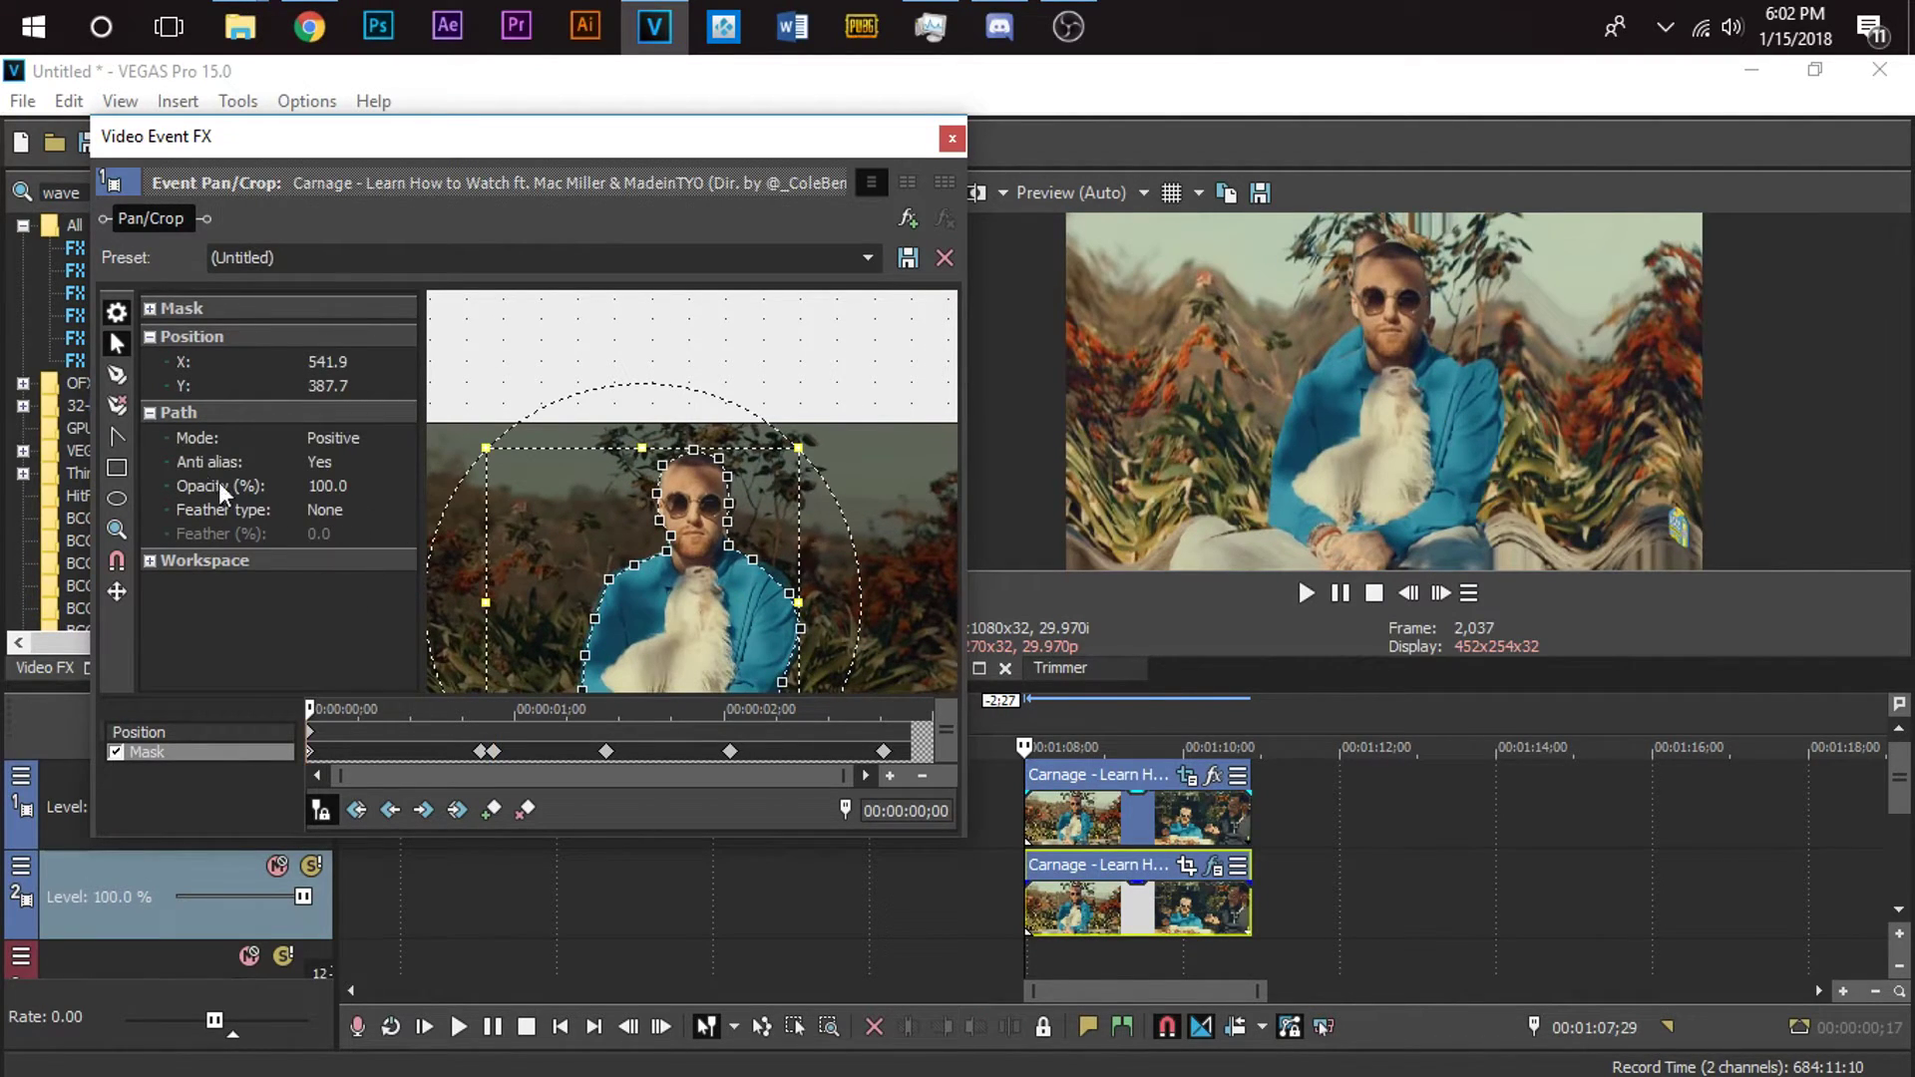
click(339, 508)
click(345, 505)
click(347, 564)
click(354, 532)
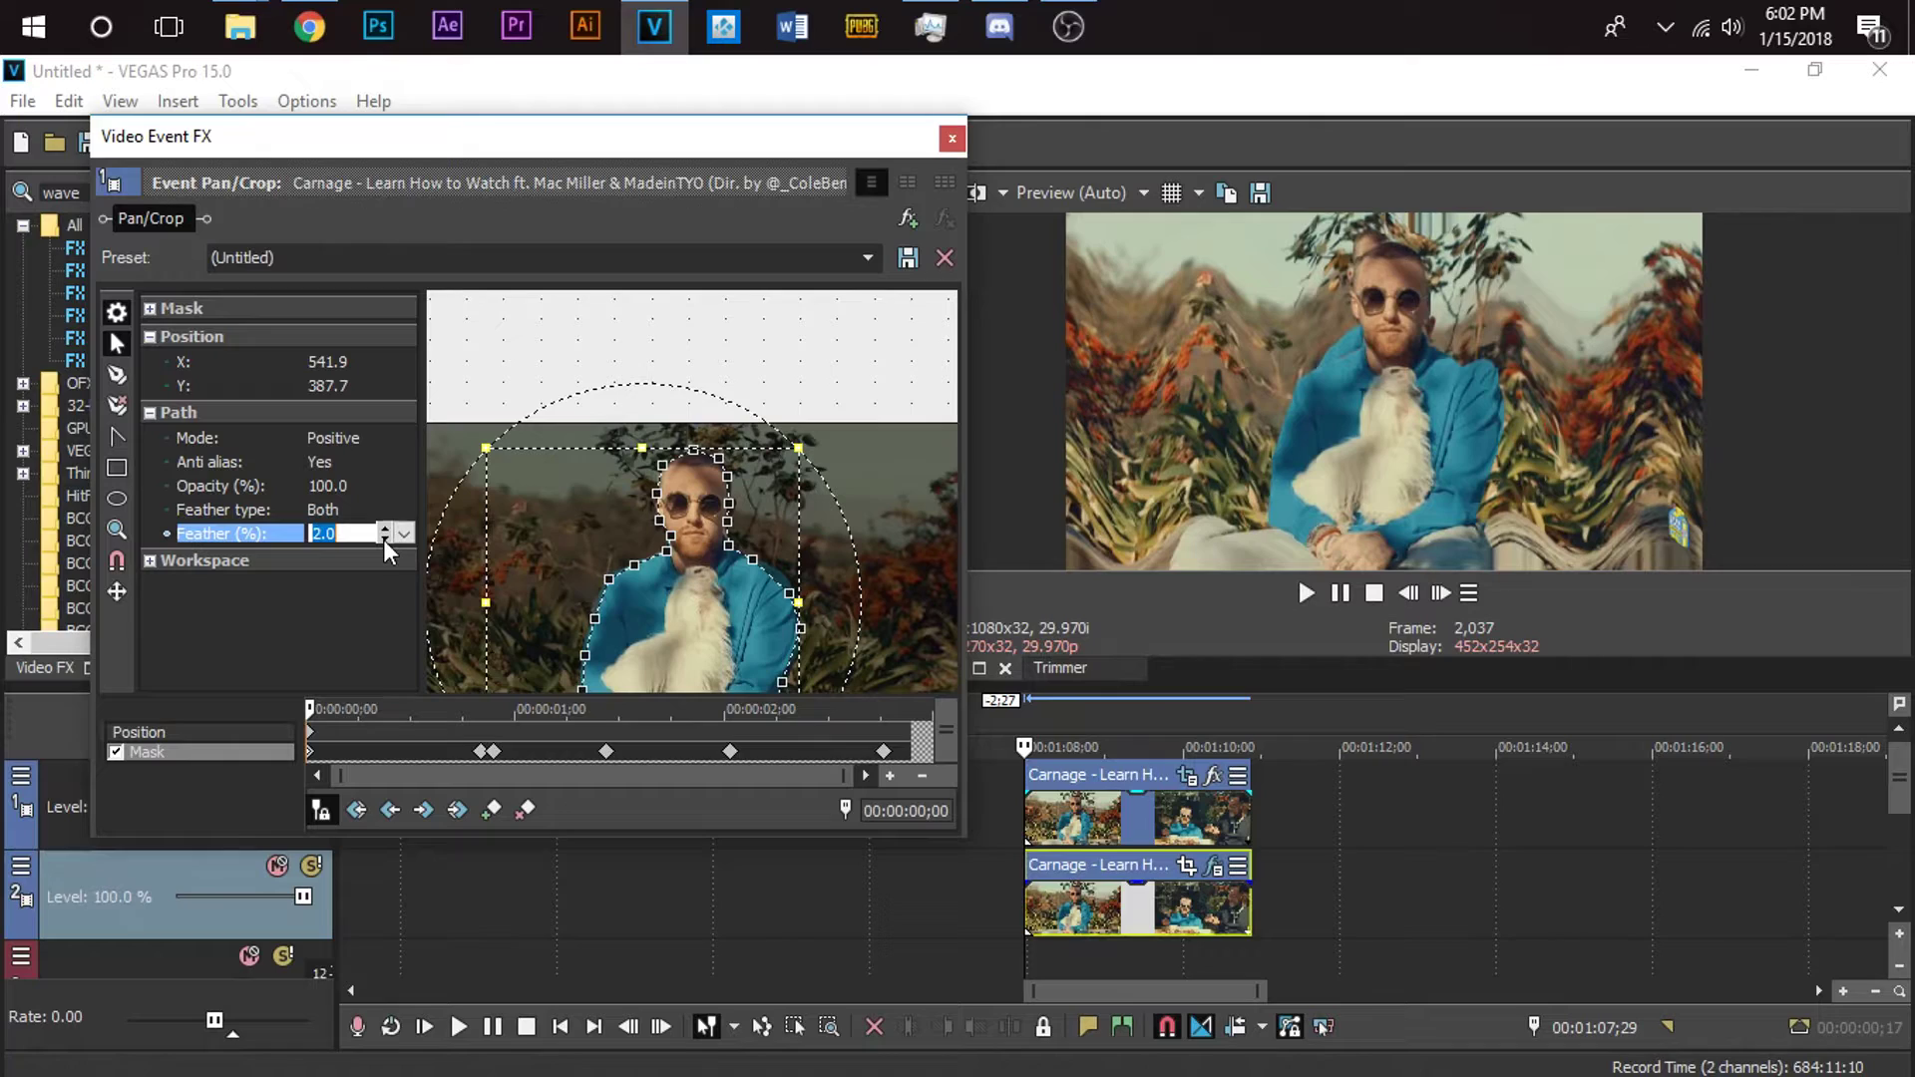
text(1.5)
key(Return)
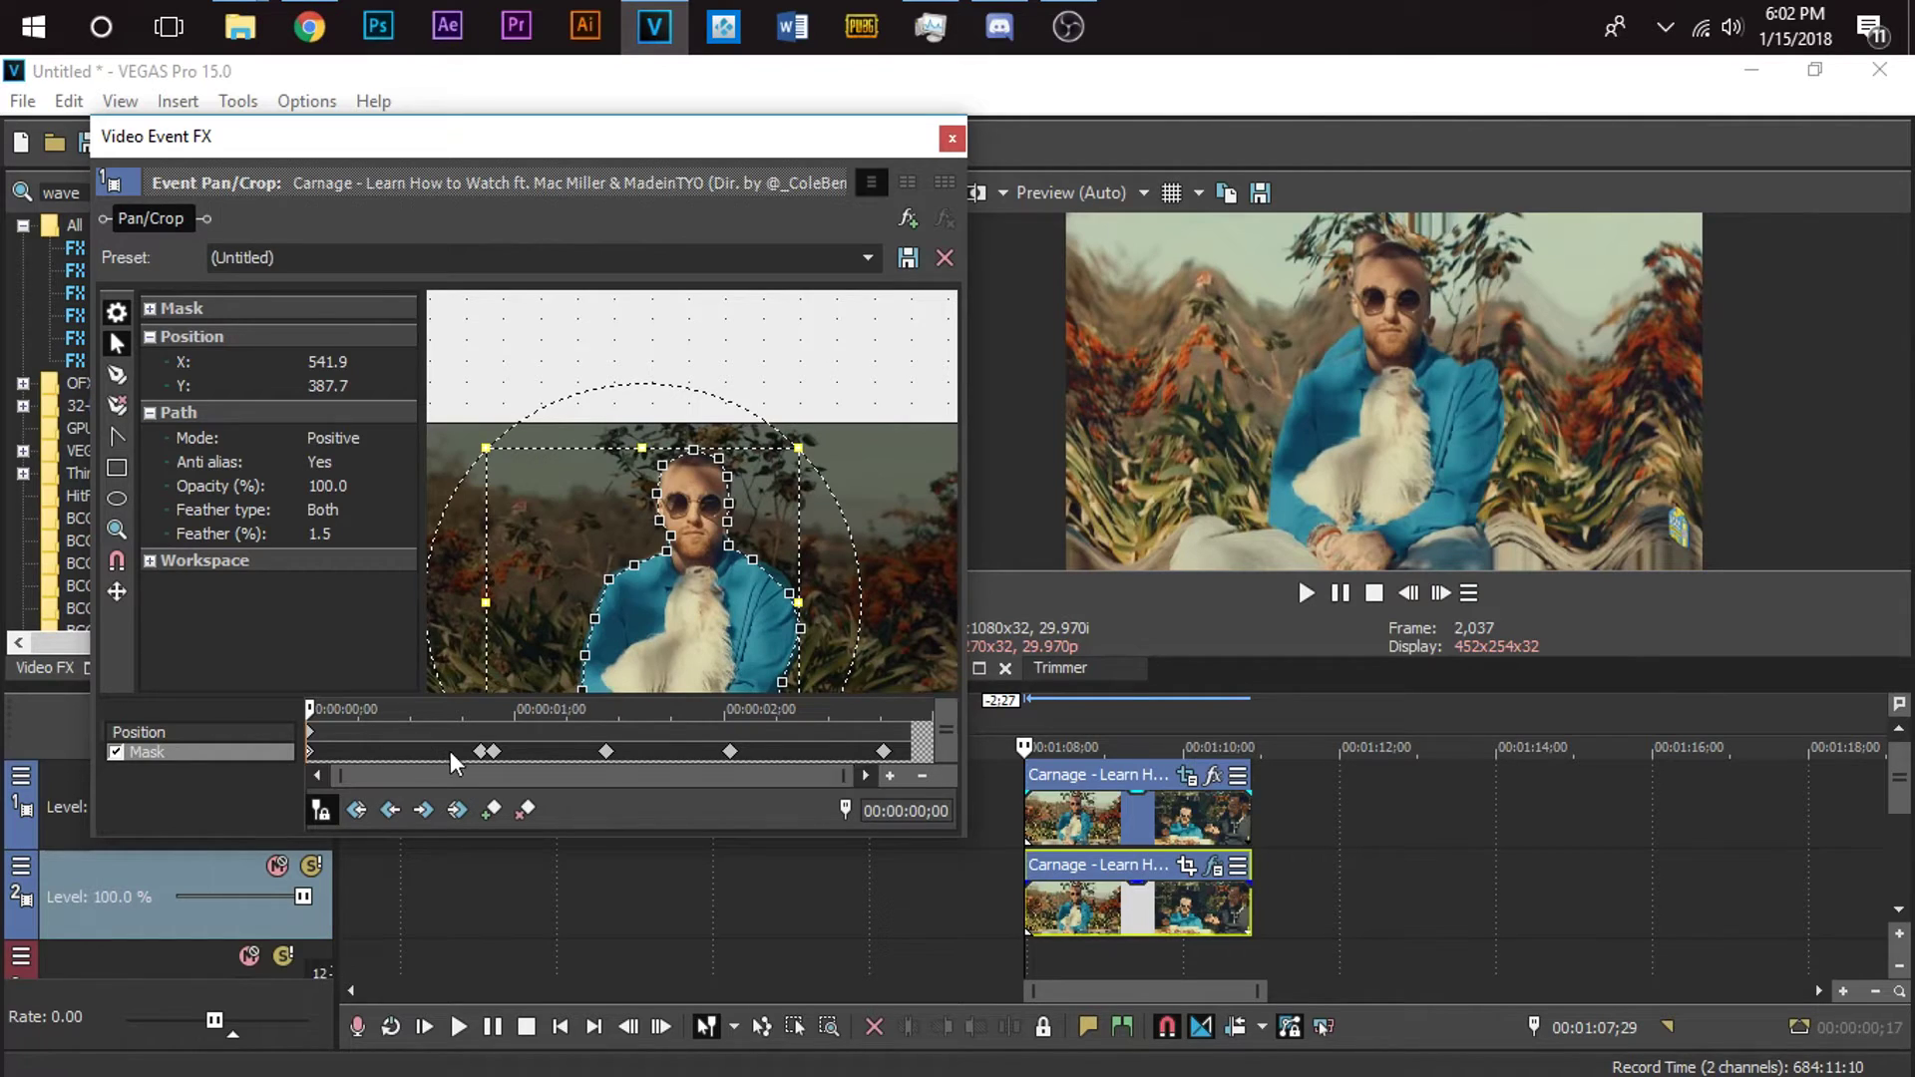
Give the 0;25 mask keyframe the same 1.5% Both feather and review nearby keyframes.
click(482, 751)
click(366, 509)
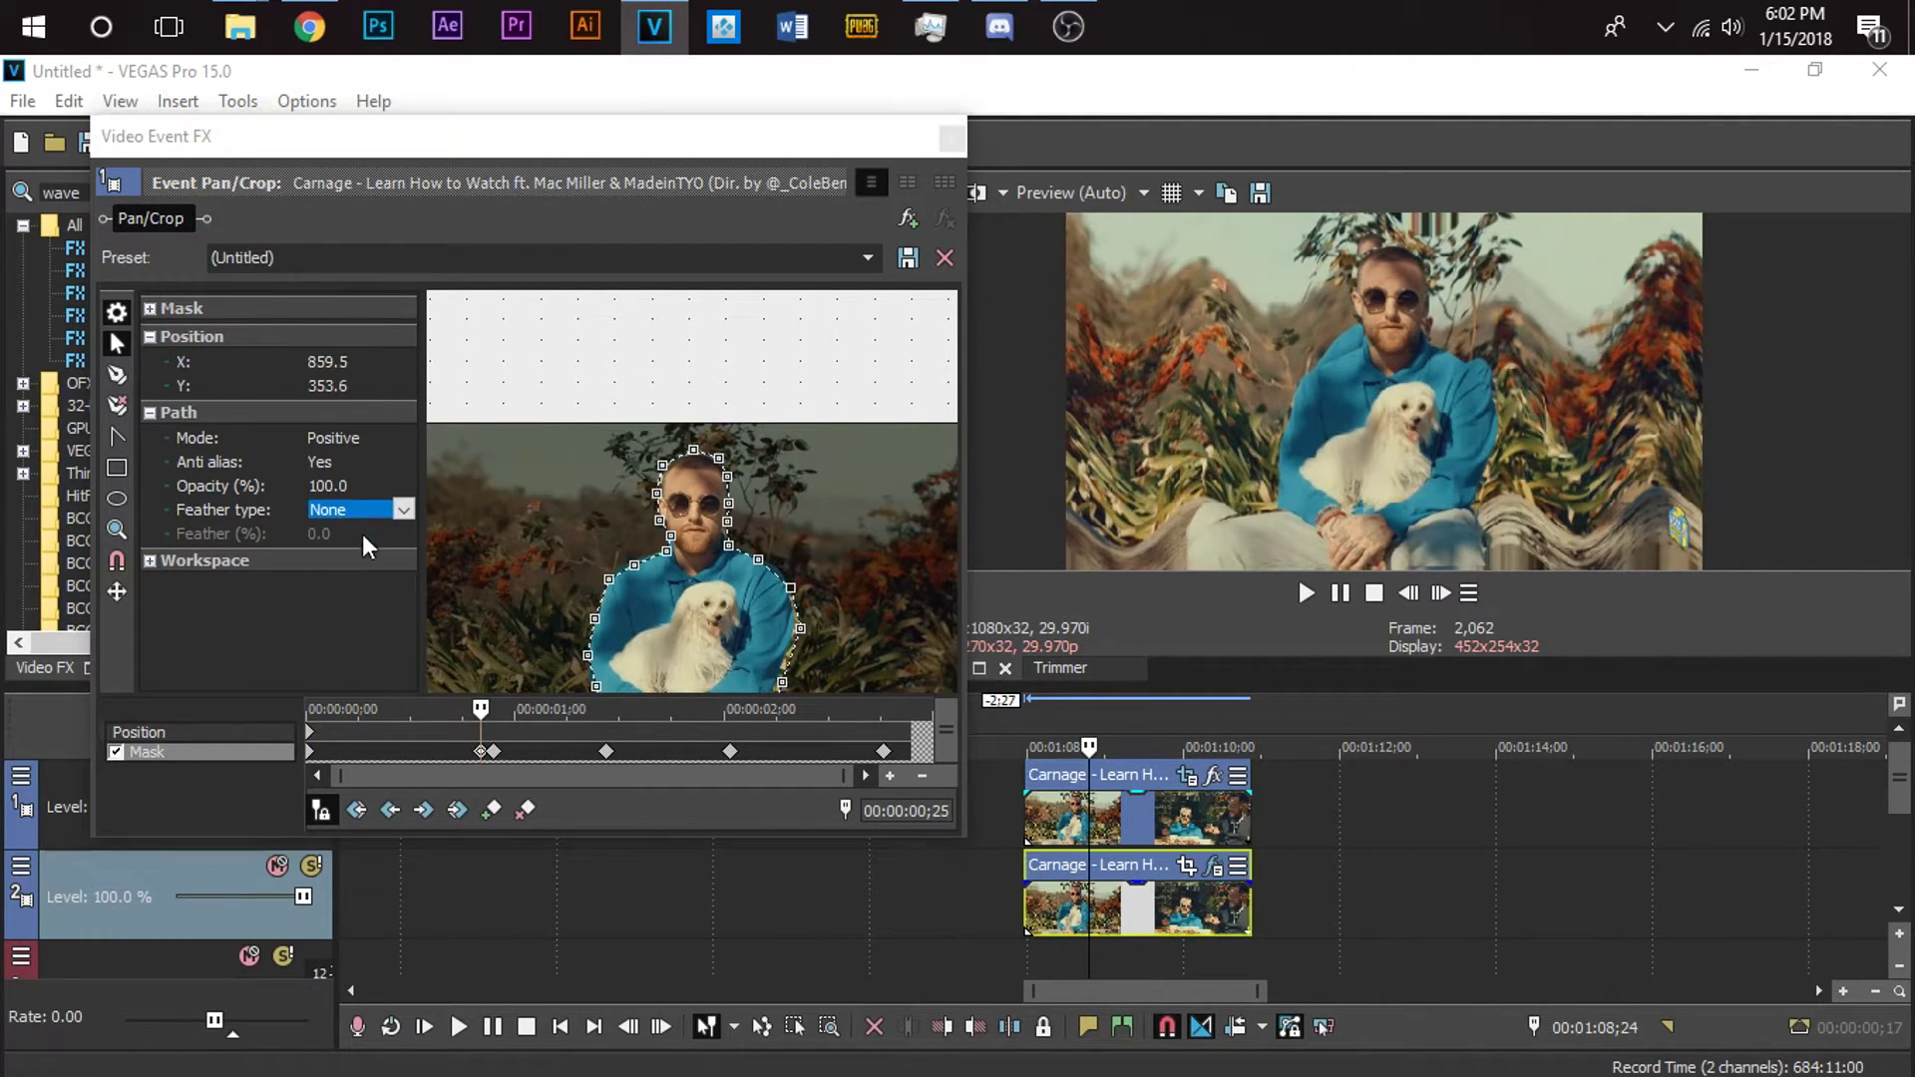
click(404, 510)
click(339, 574)
click(379, 534)
text(1.5)
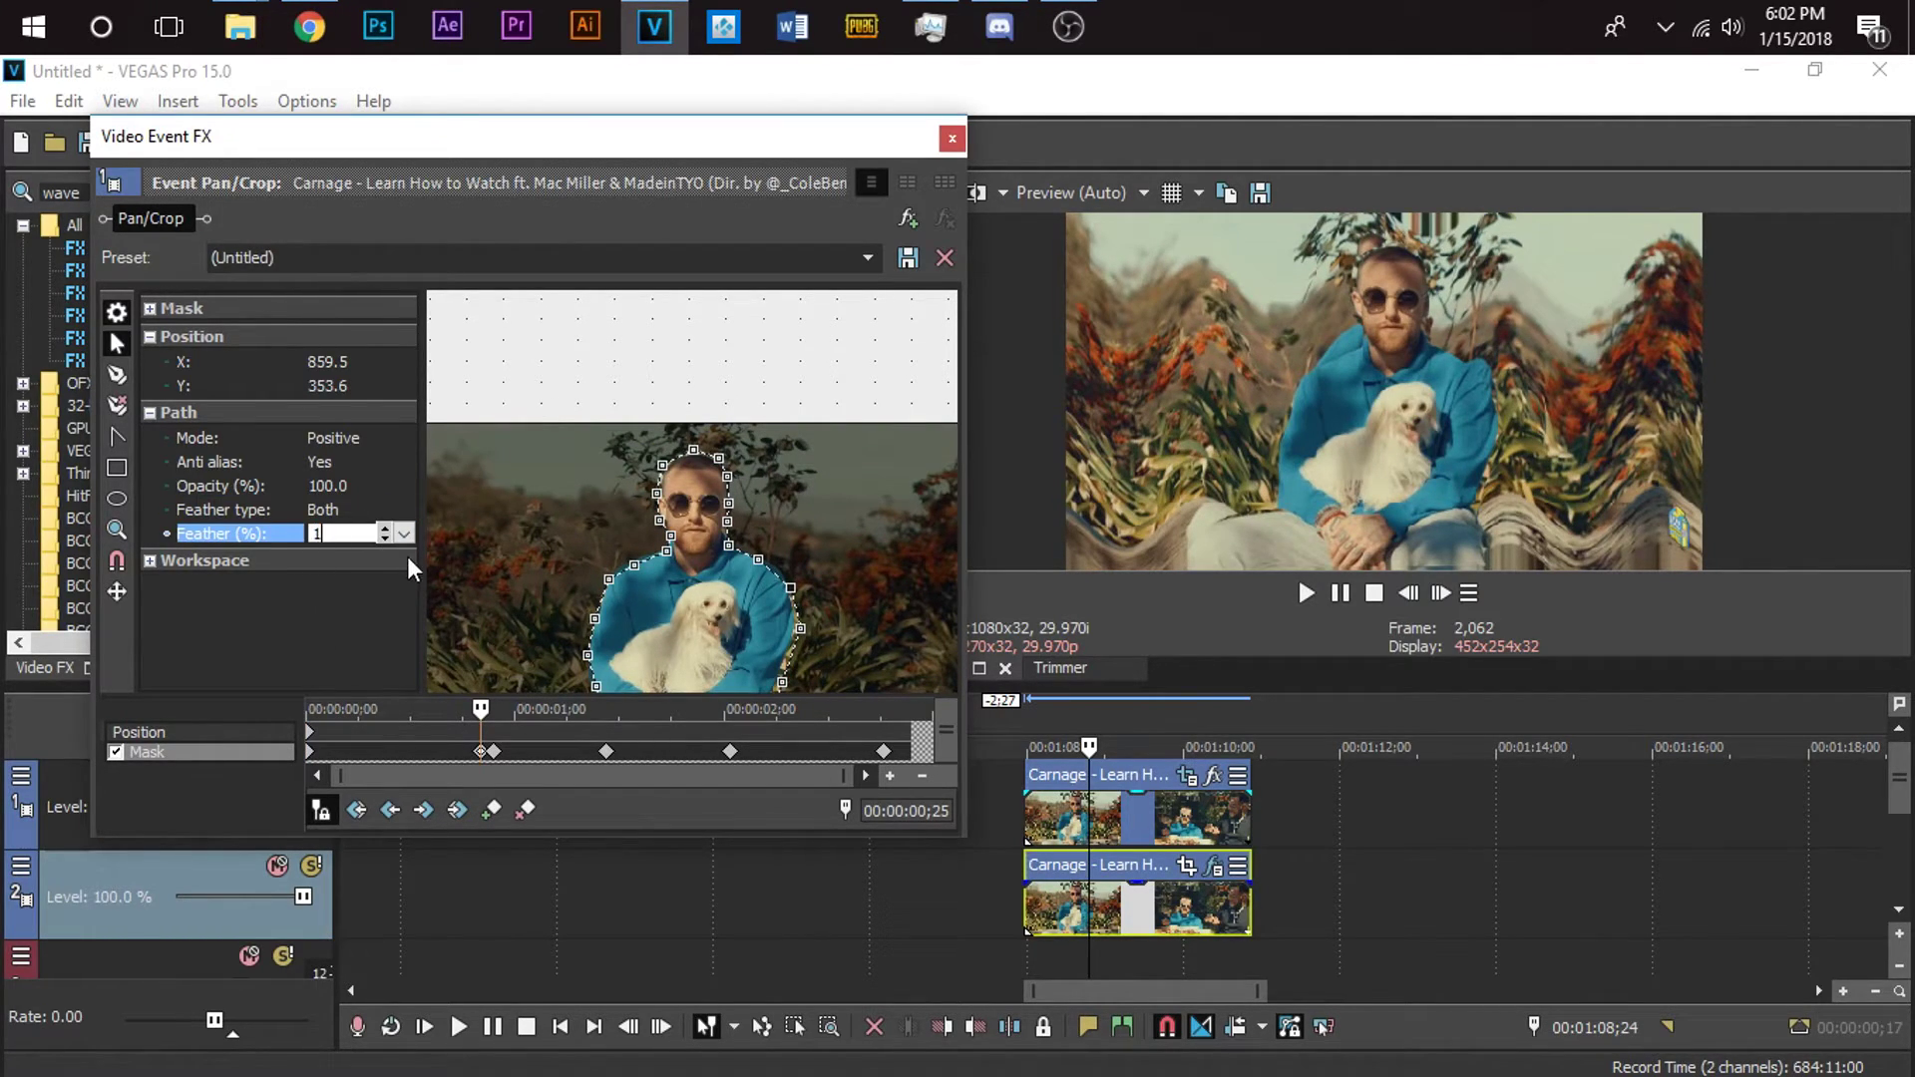
click(501, 753)
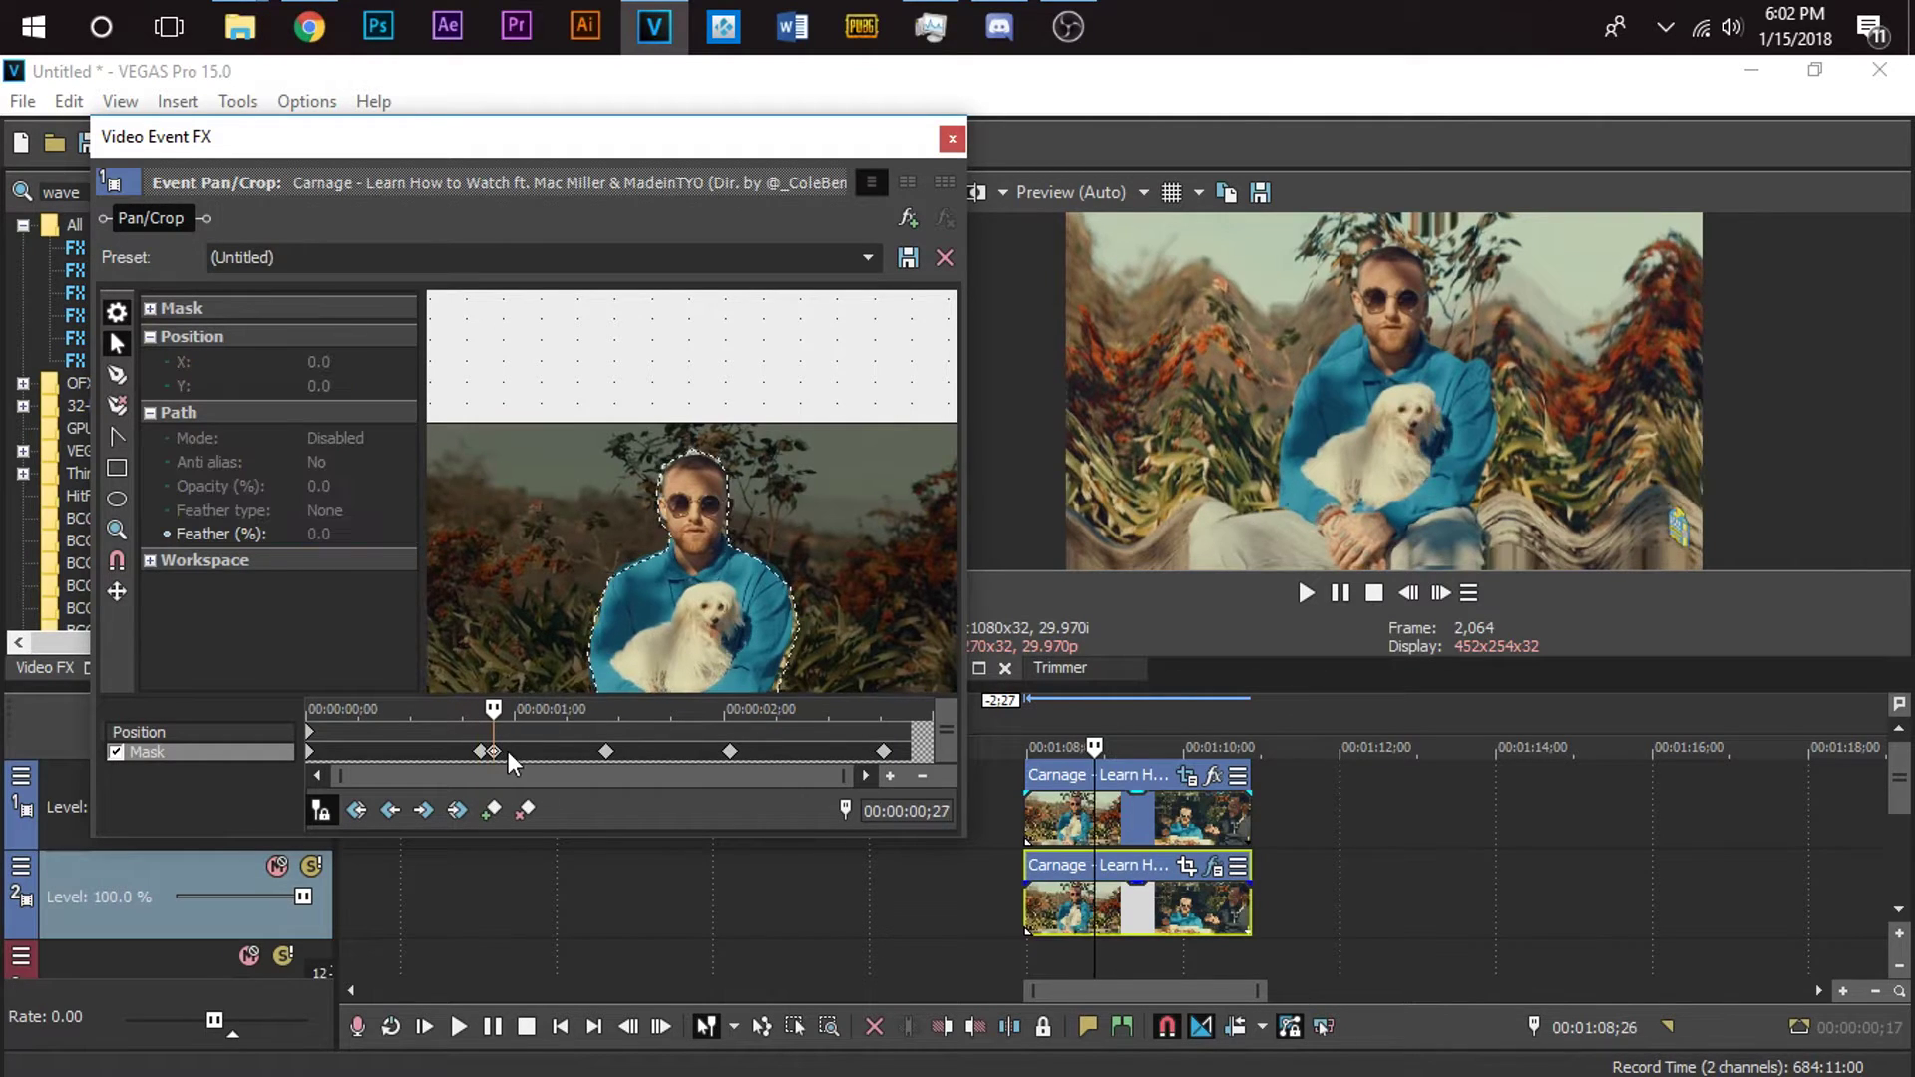
click(366, 509)
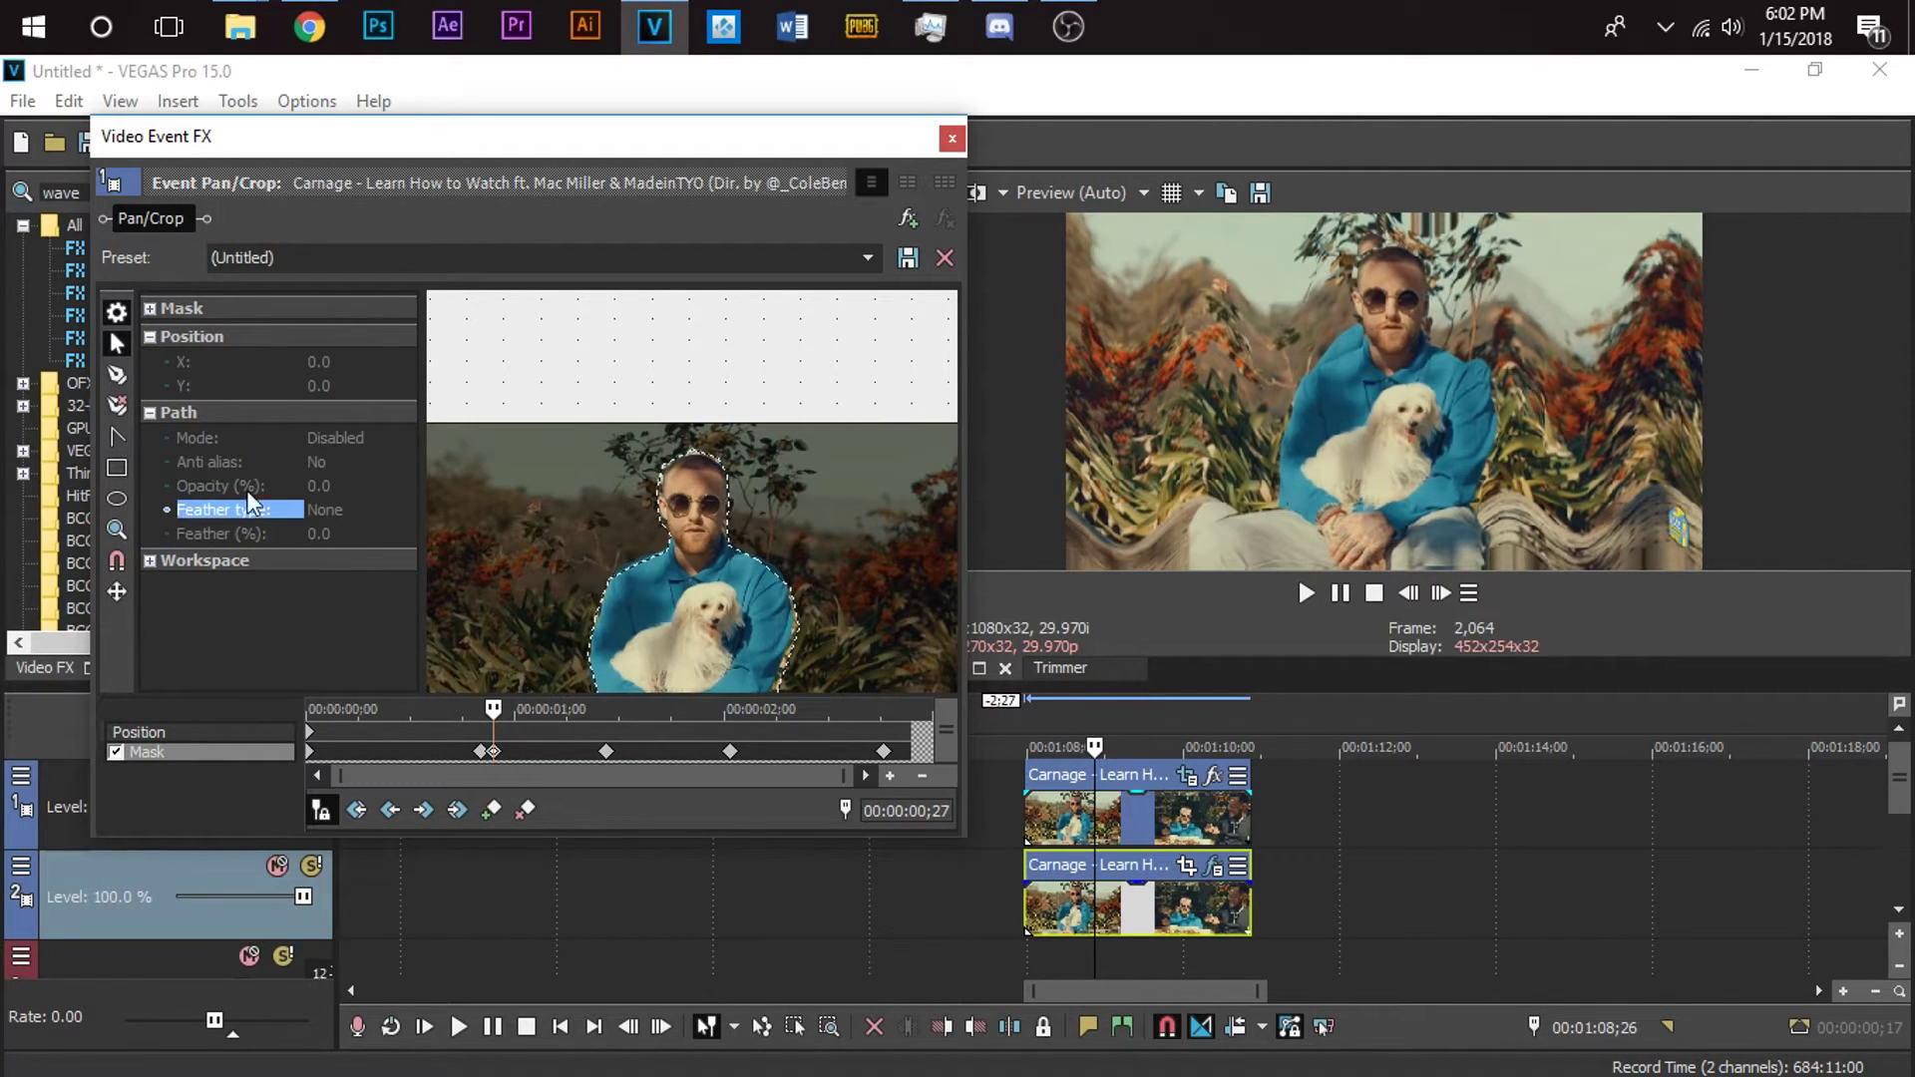
click(474, 750)
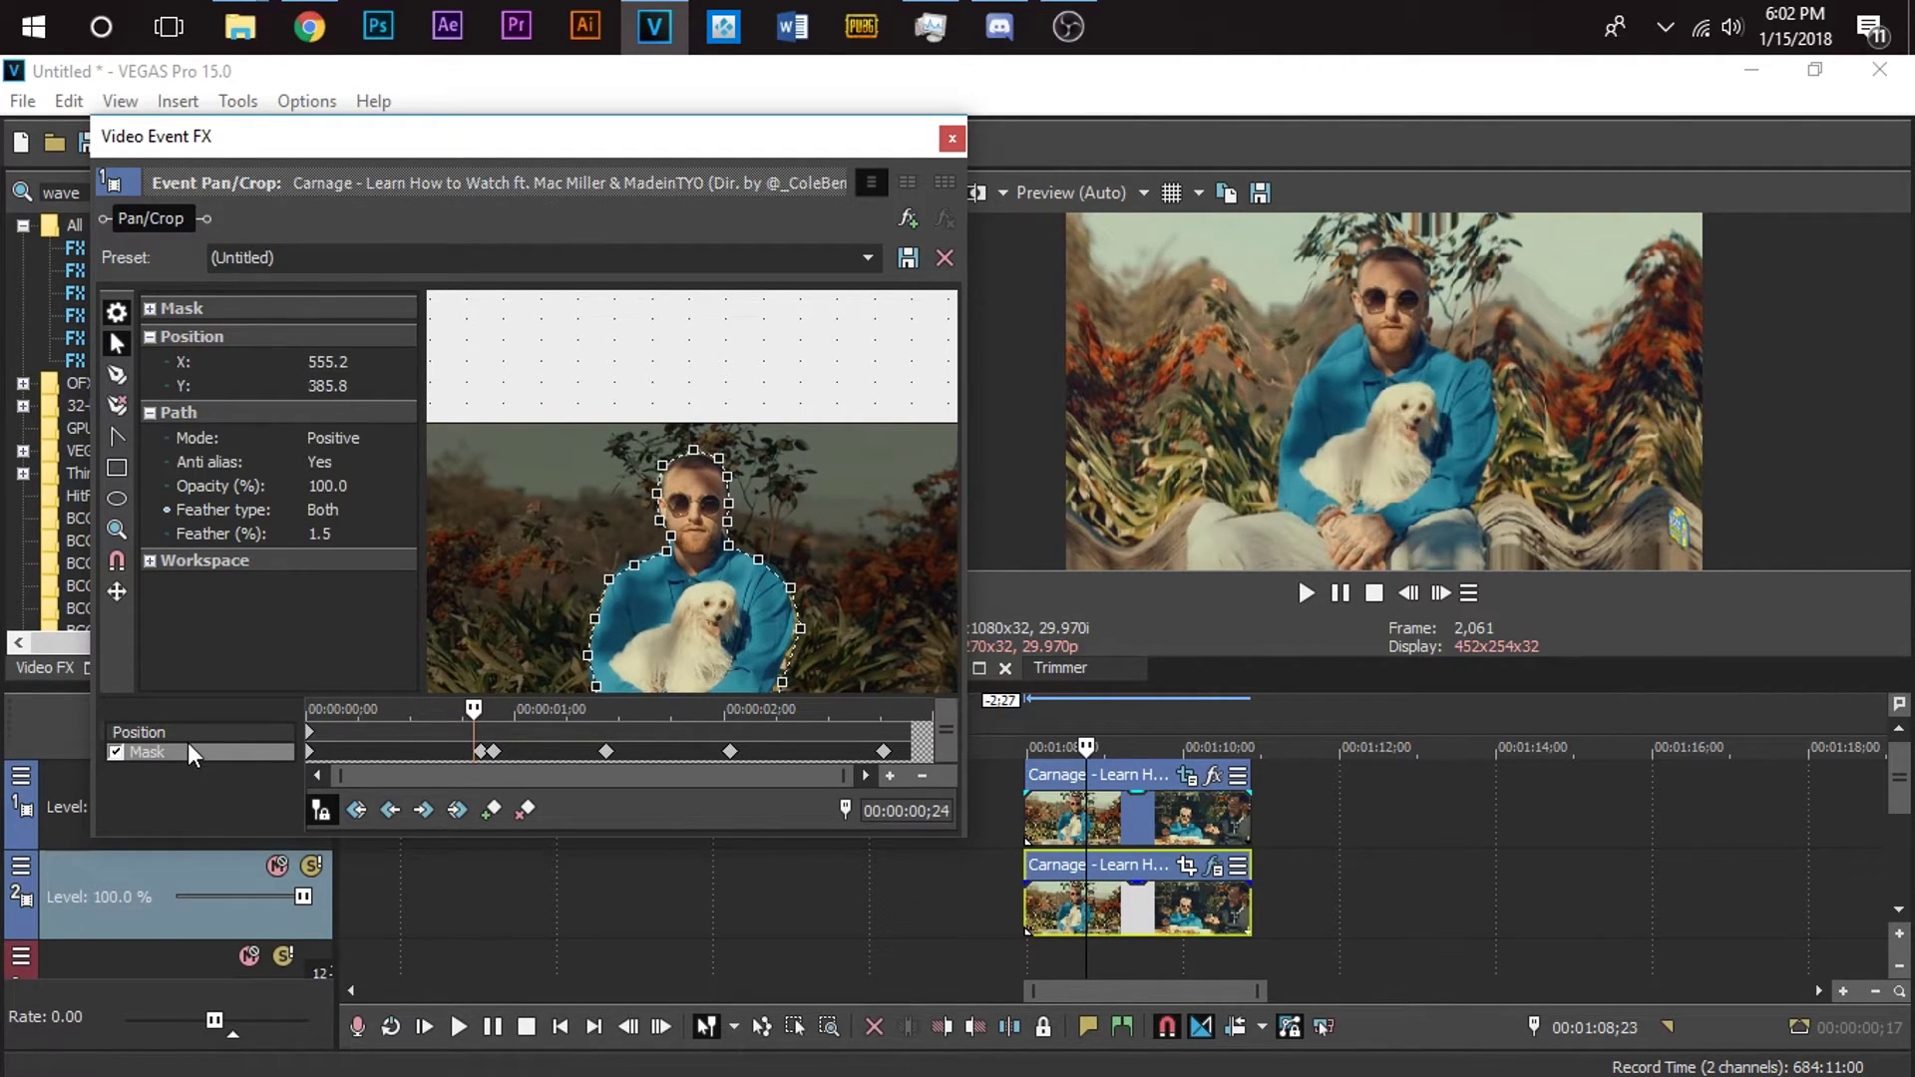
click(575, 605)
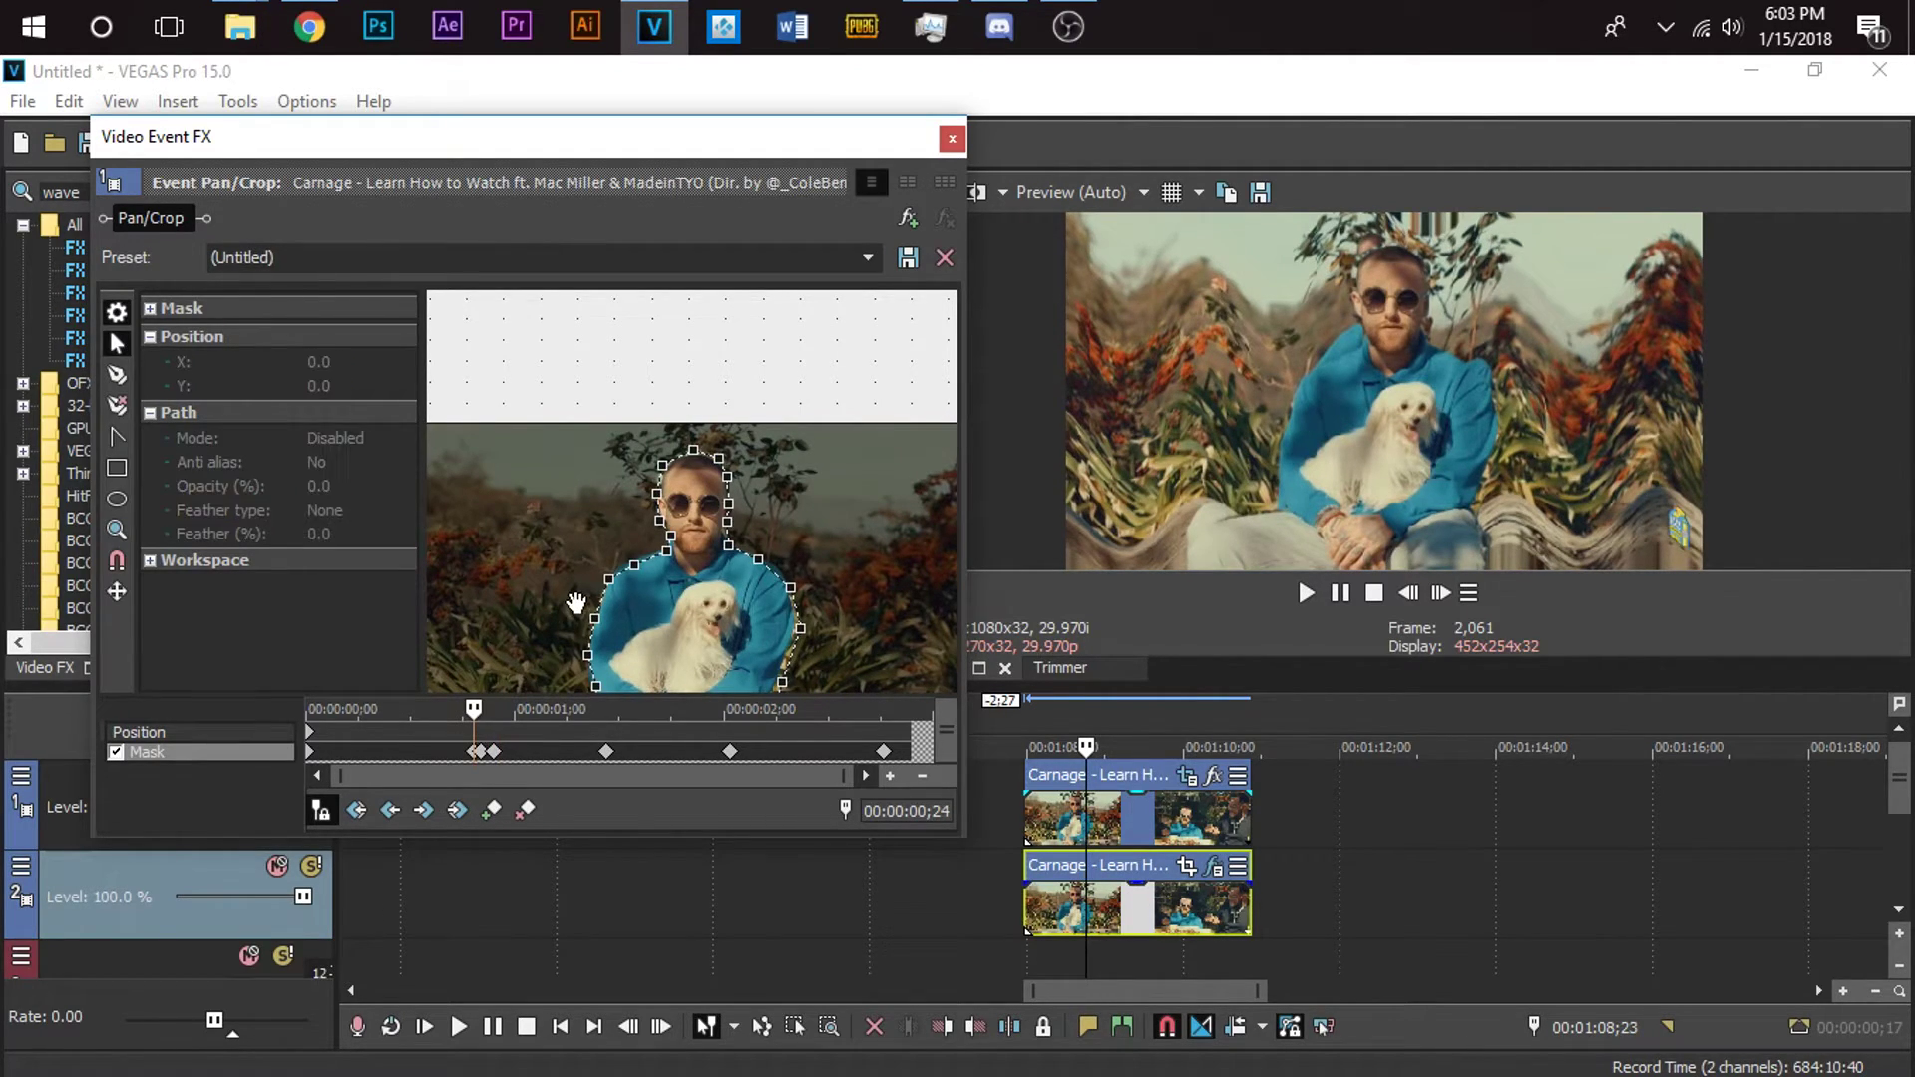
click(481, 751)
click(493, 756)
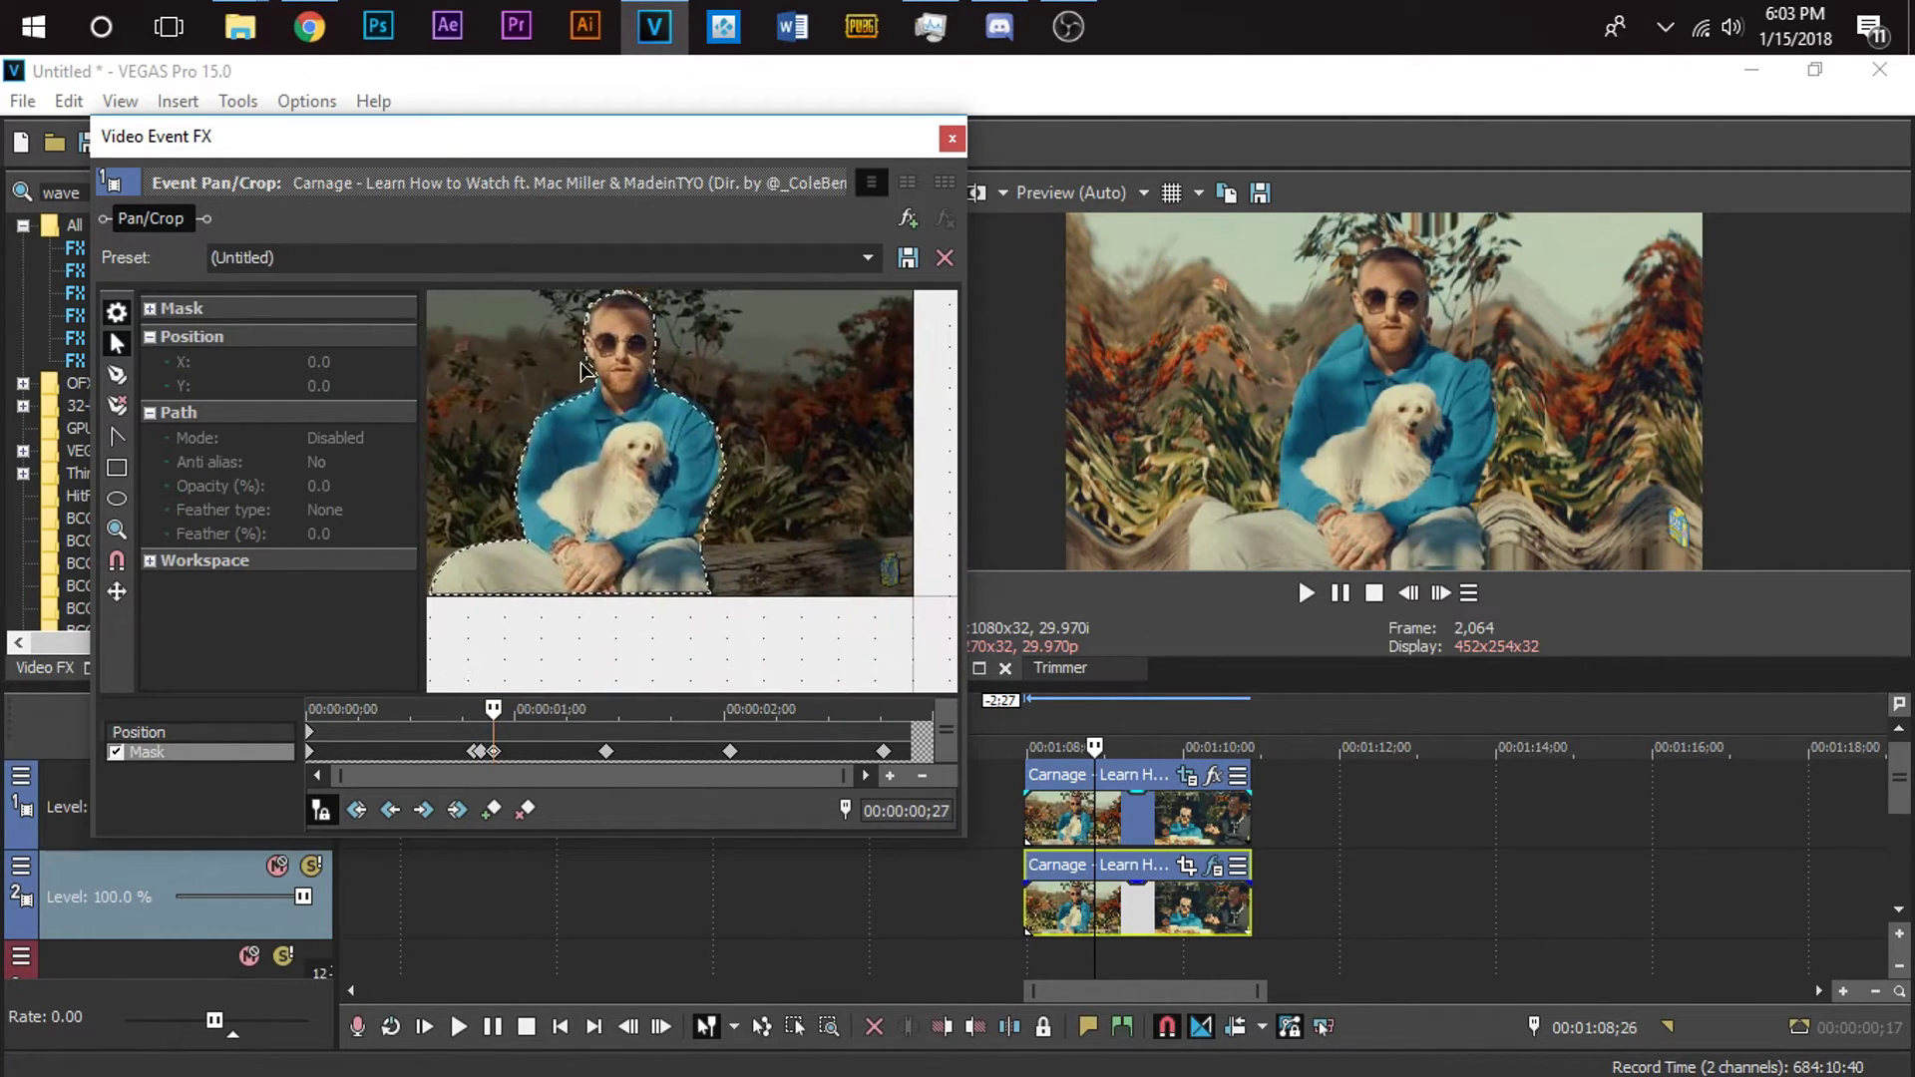
Select the mask path and give the 0;27 keyframe a Both feather at 1.5%.
click(586, 391)
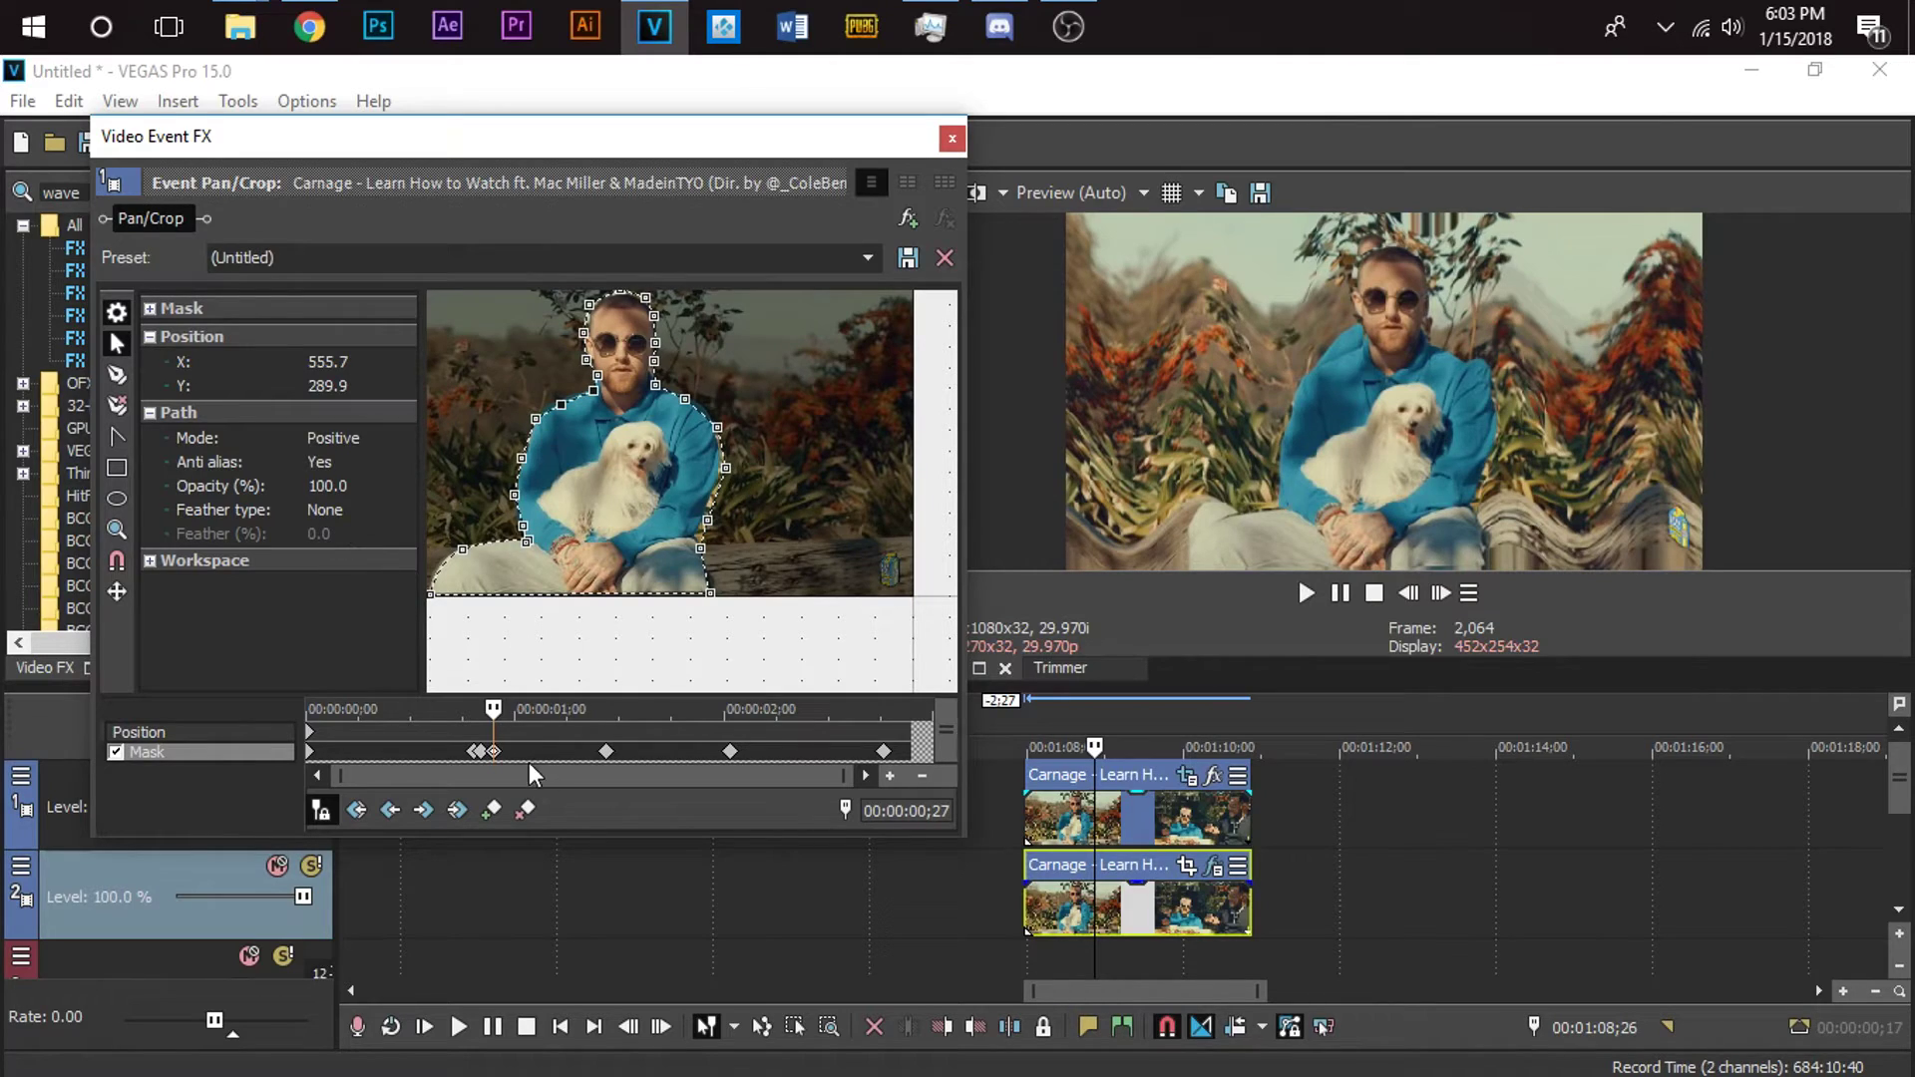
click(607, 751)
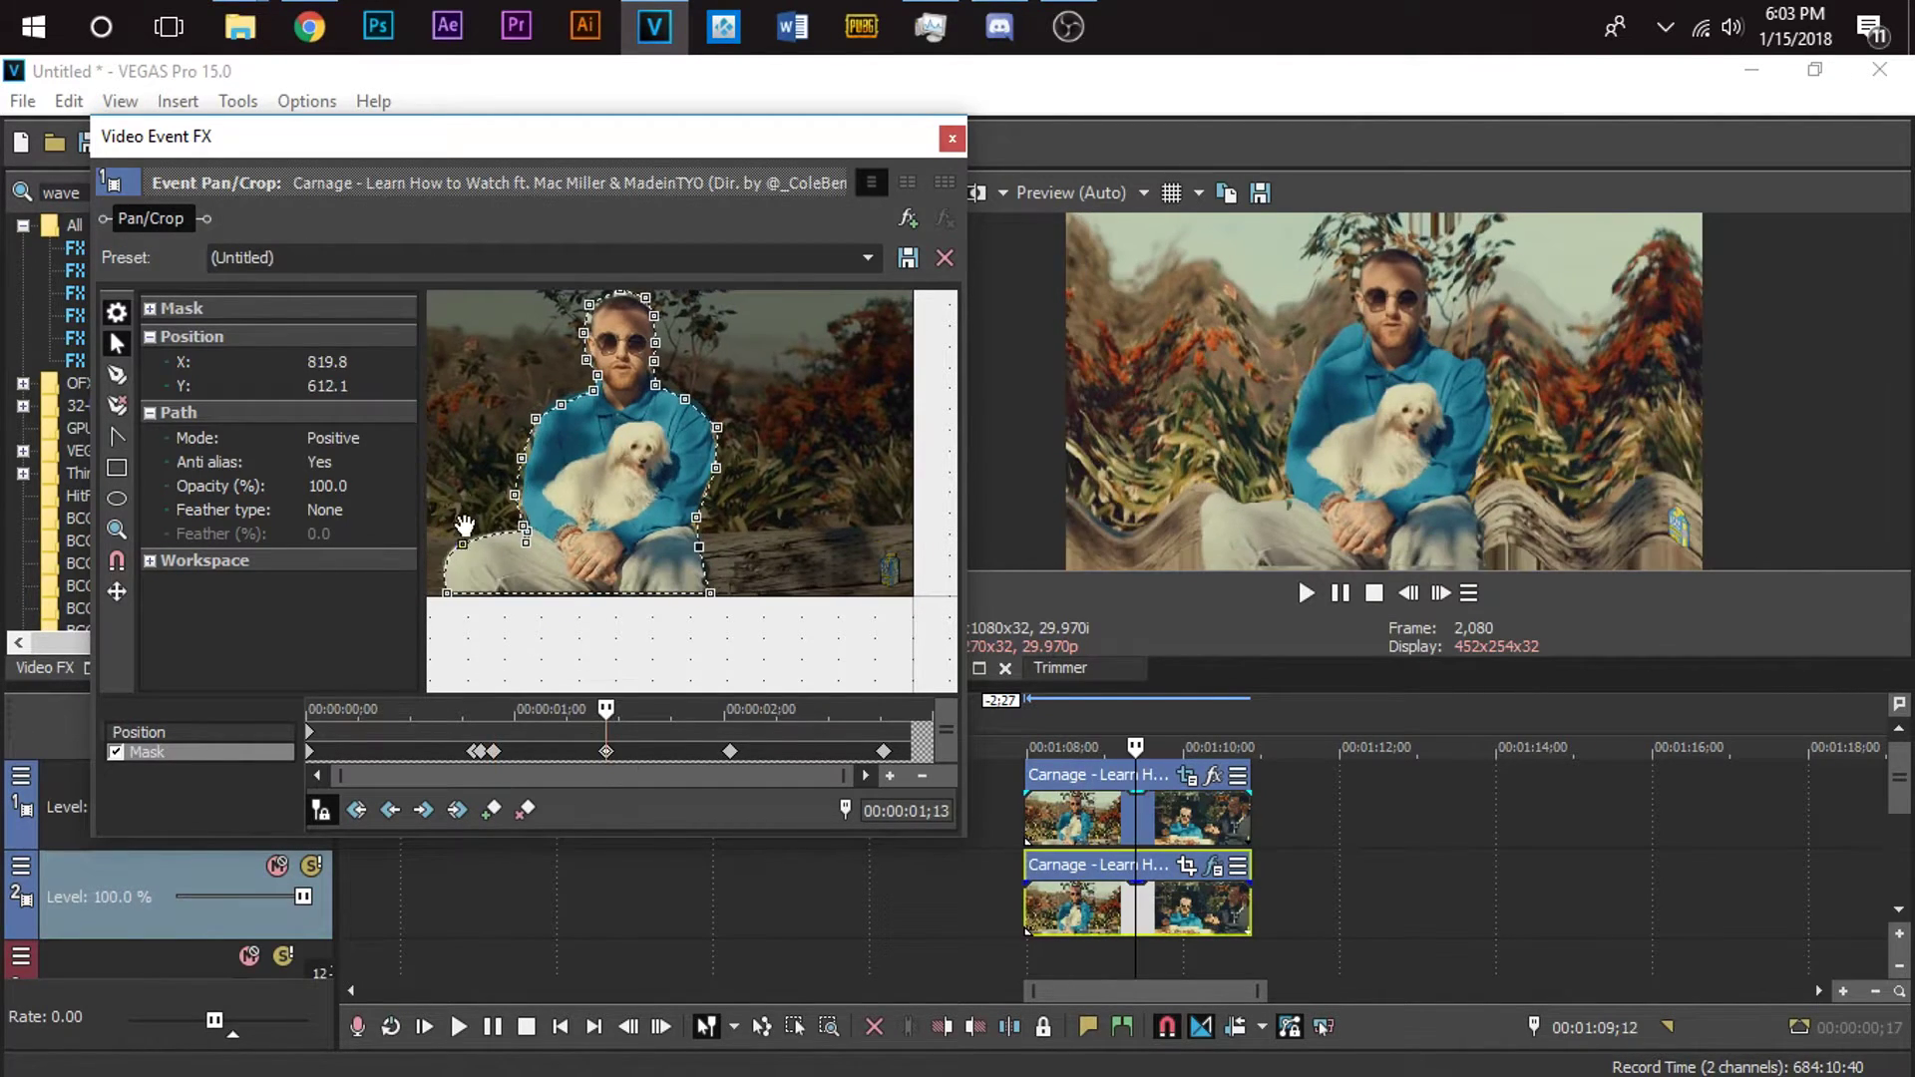
click(492, 751)
click(349, 509)
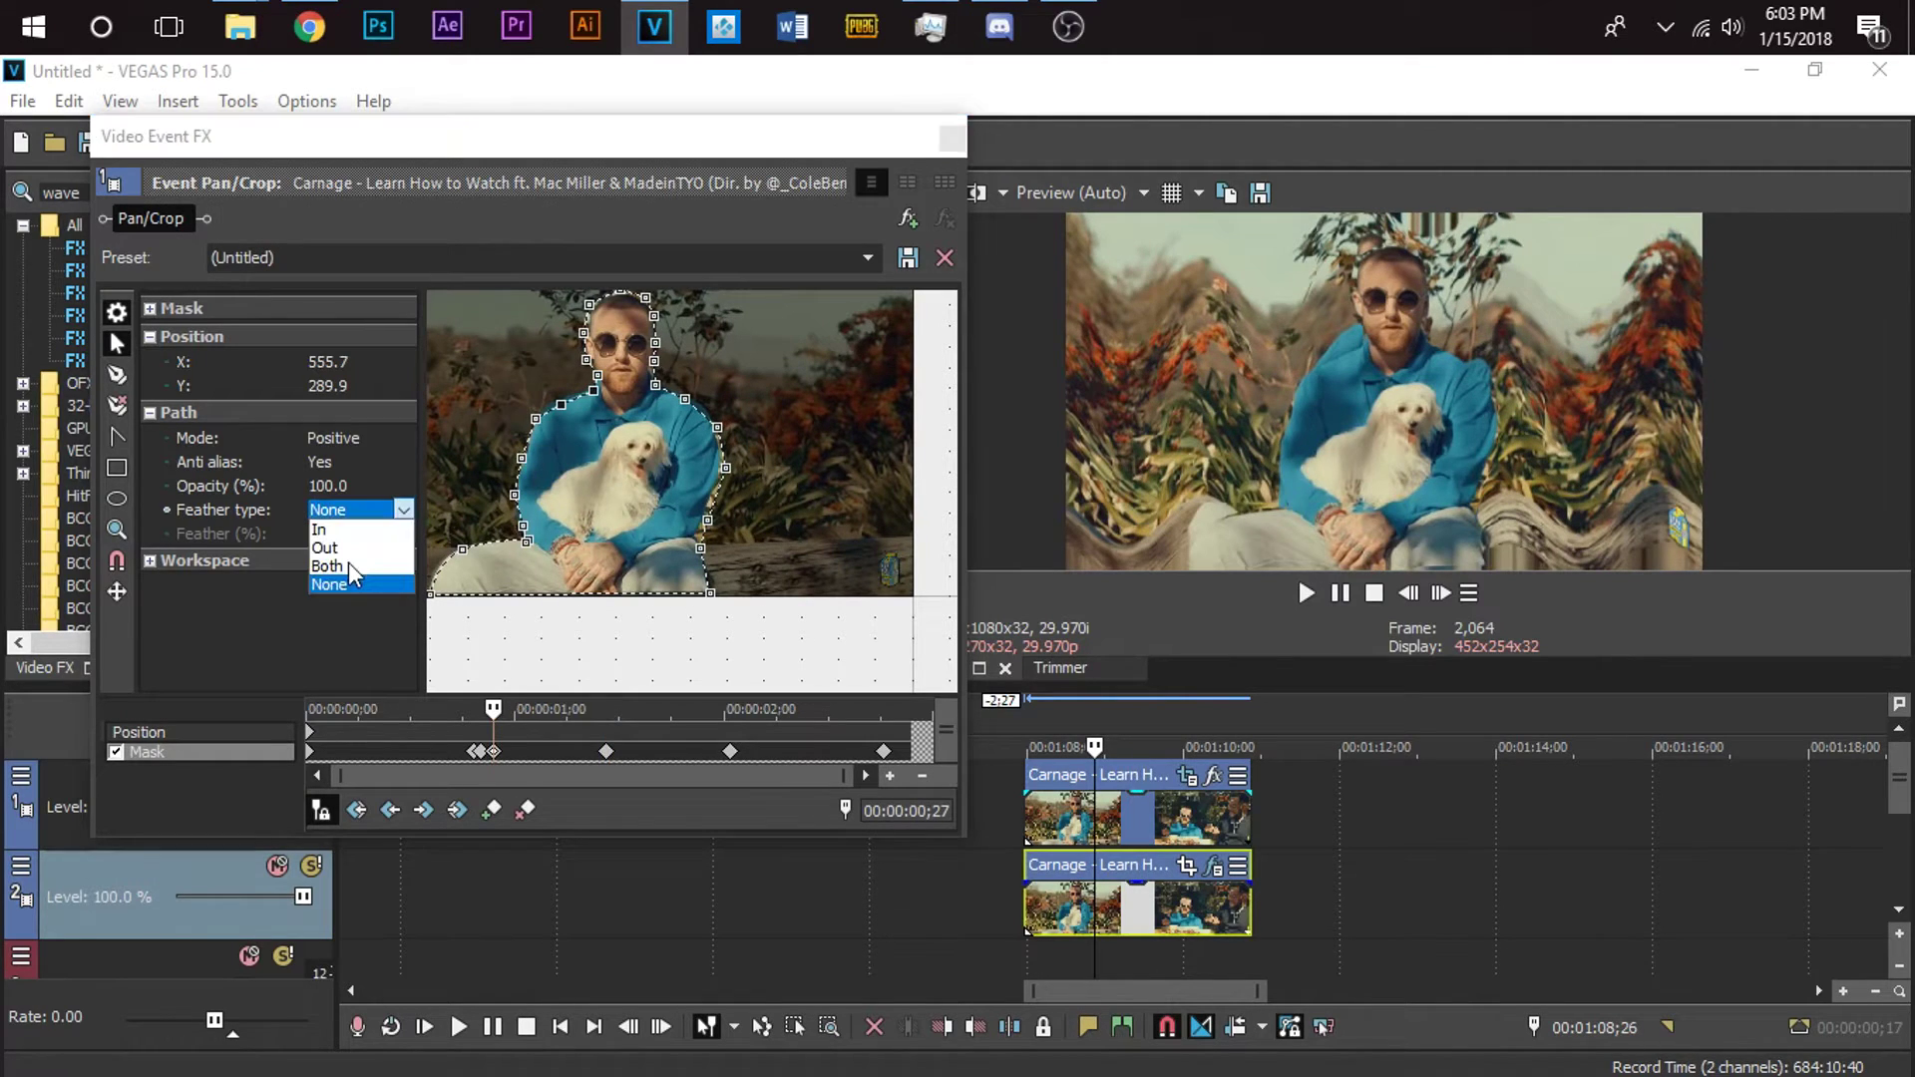
click(357, 587)
click(359, 534)
text(1.5)
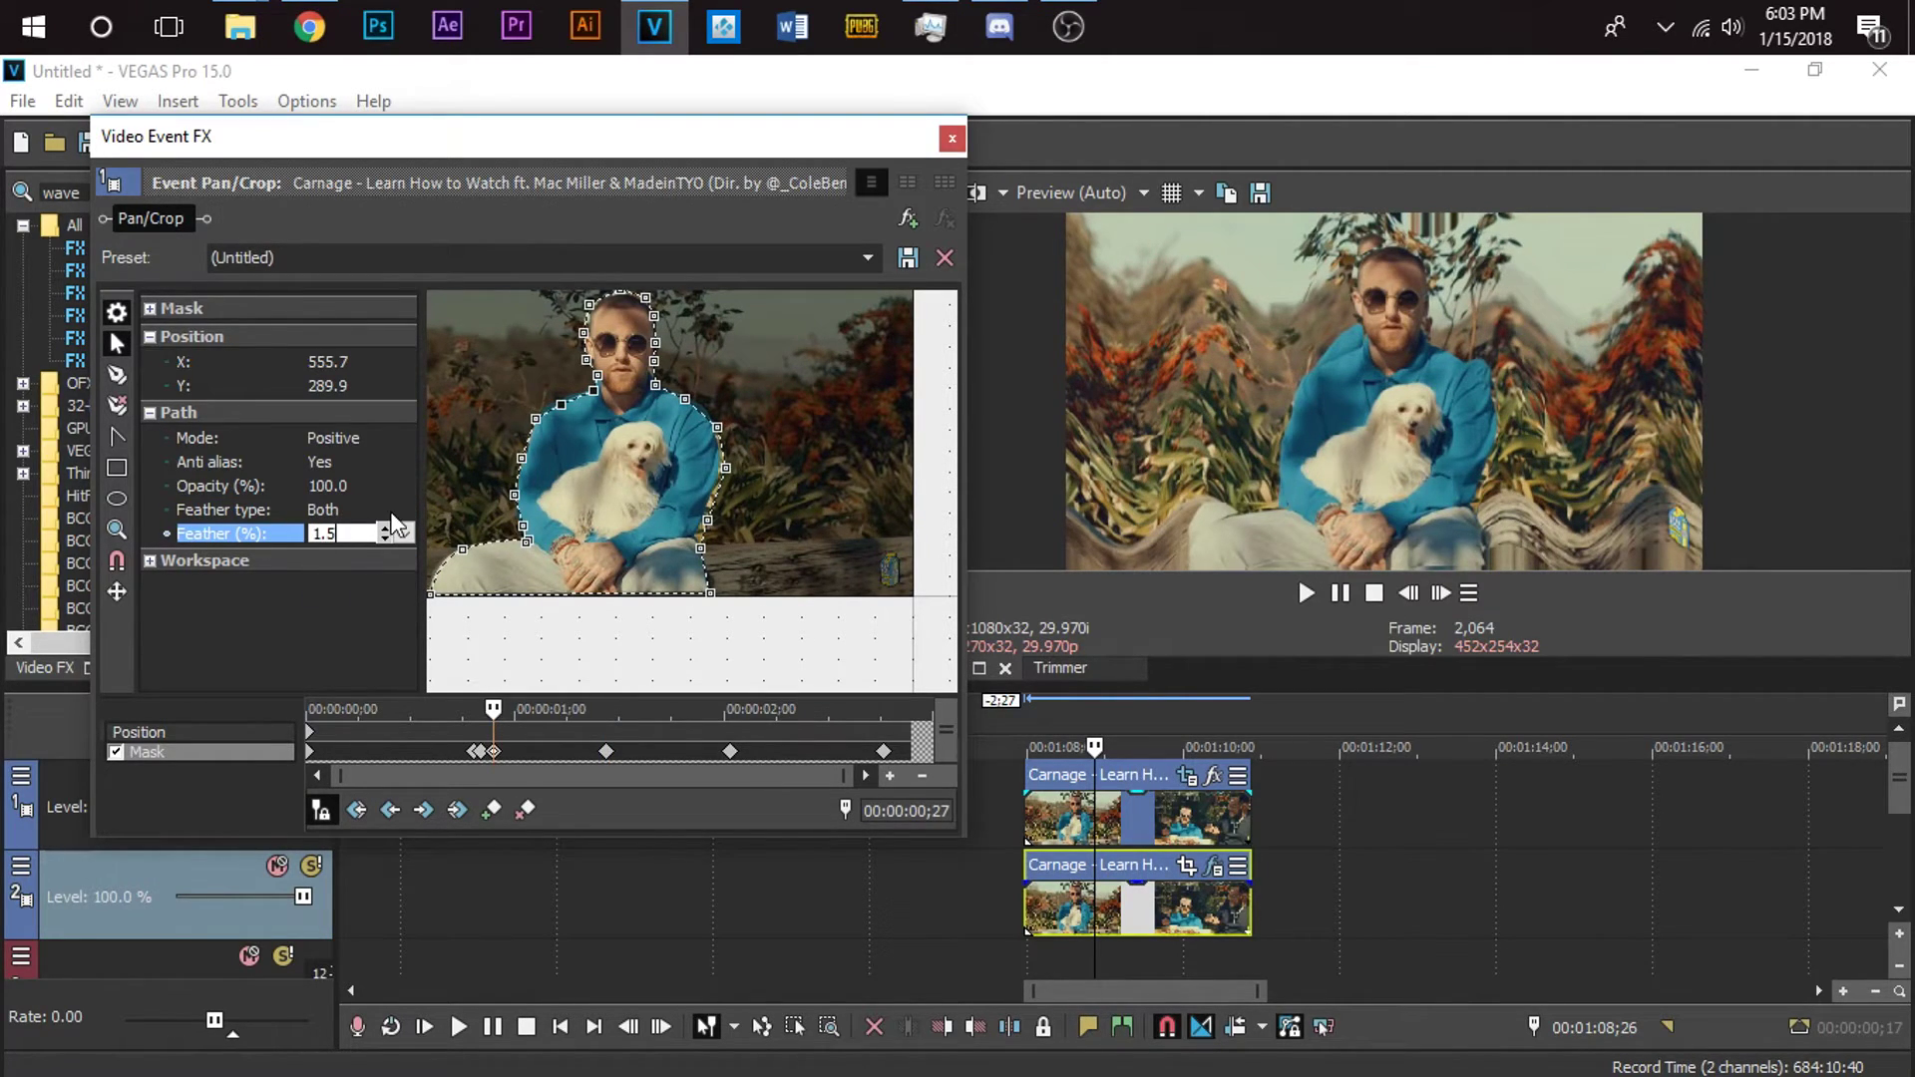
key(Return)
Set a Both feather of 1.5% on the mask keyframes at 1;13 and 2;01.
click(606, 751)
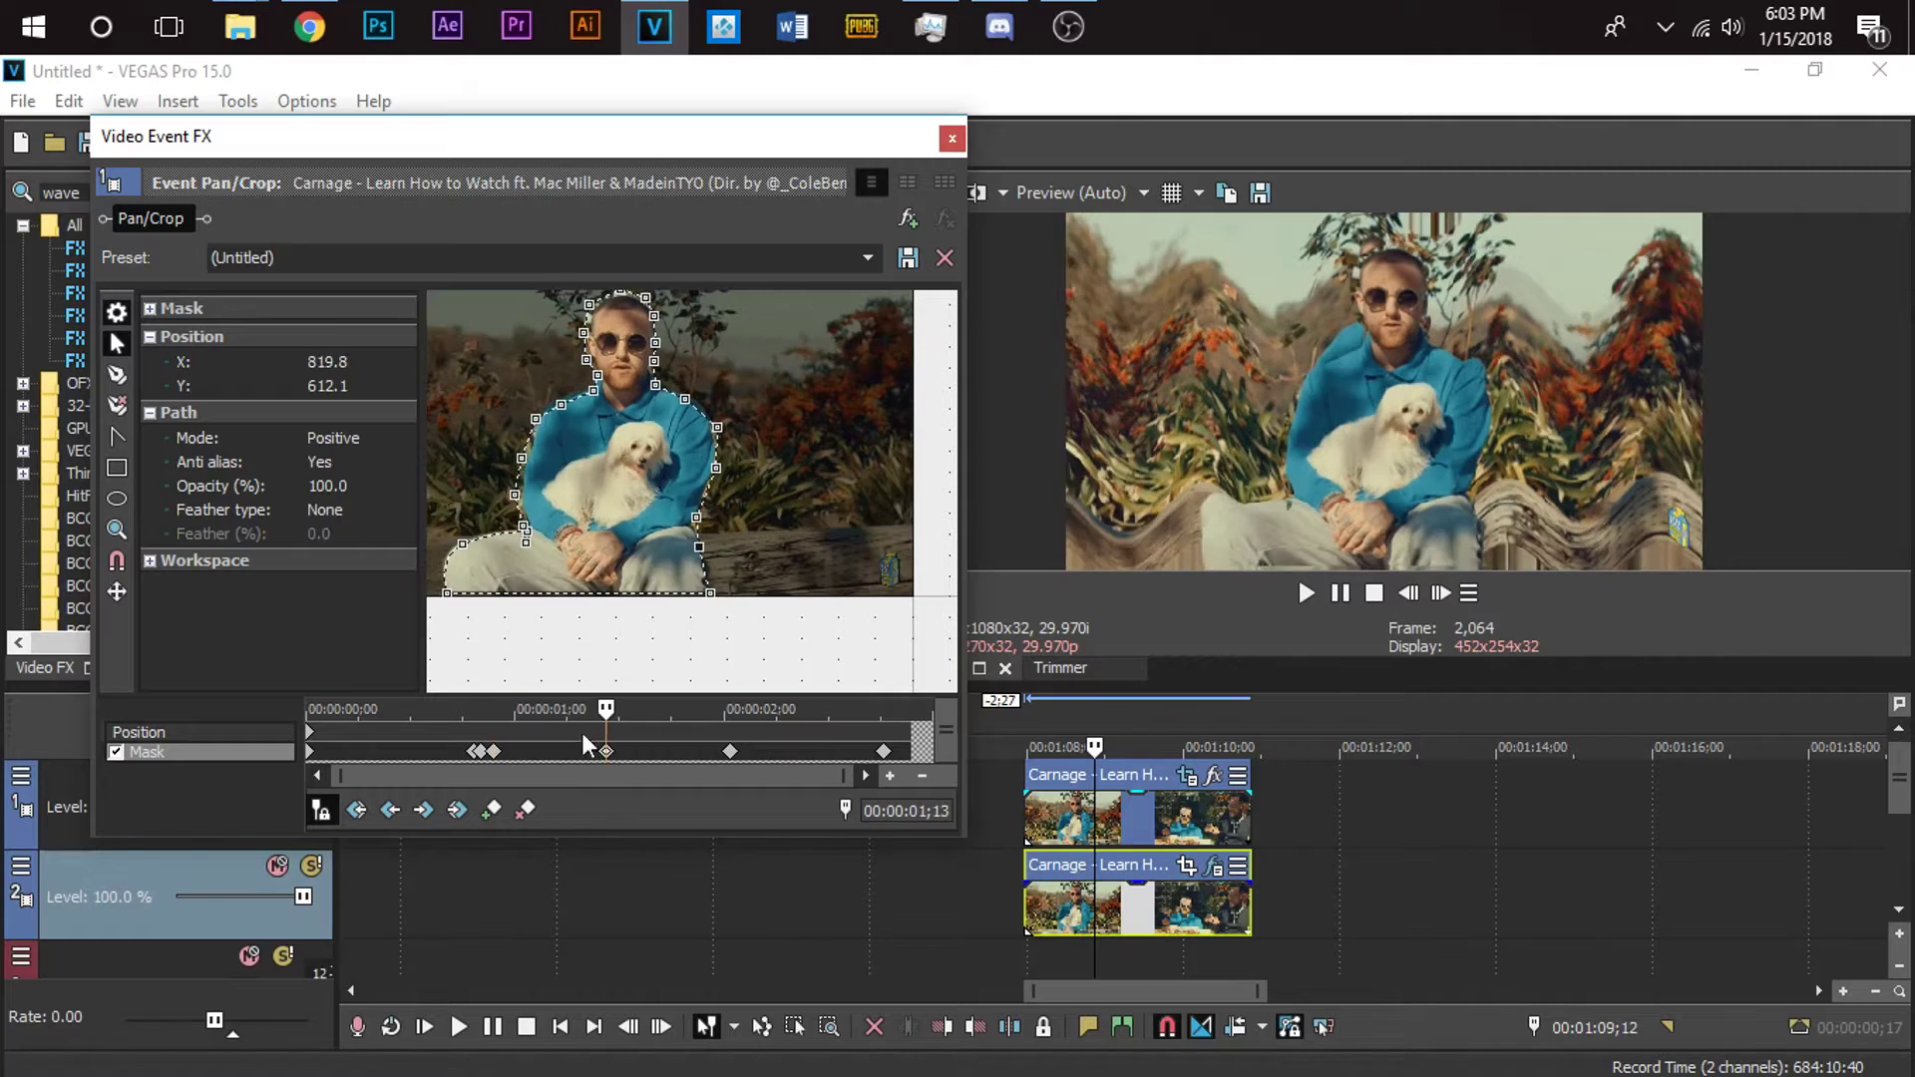
click(359, 509)
click(347, 565)
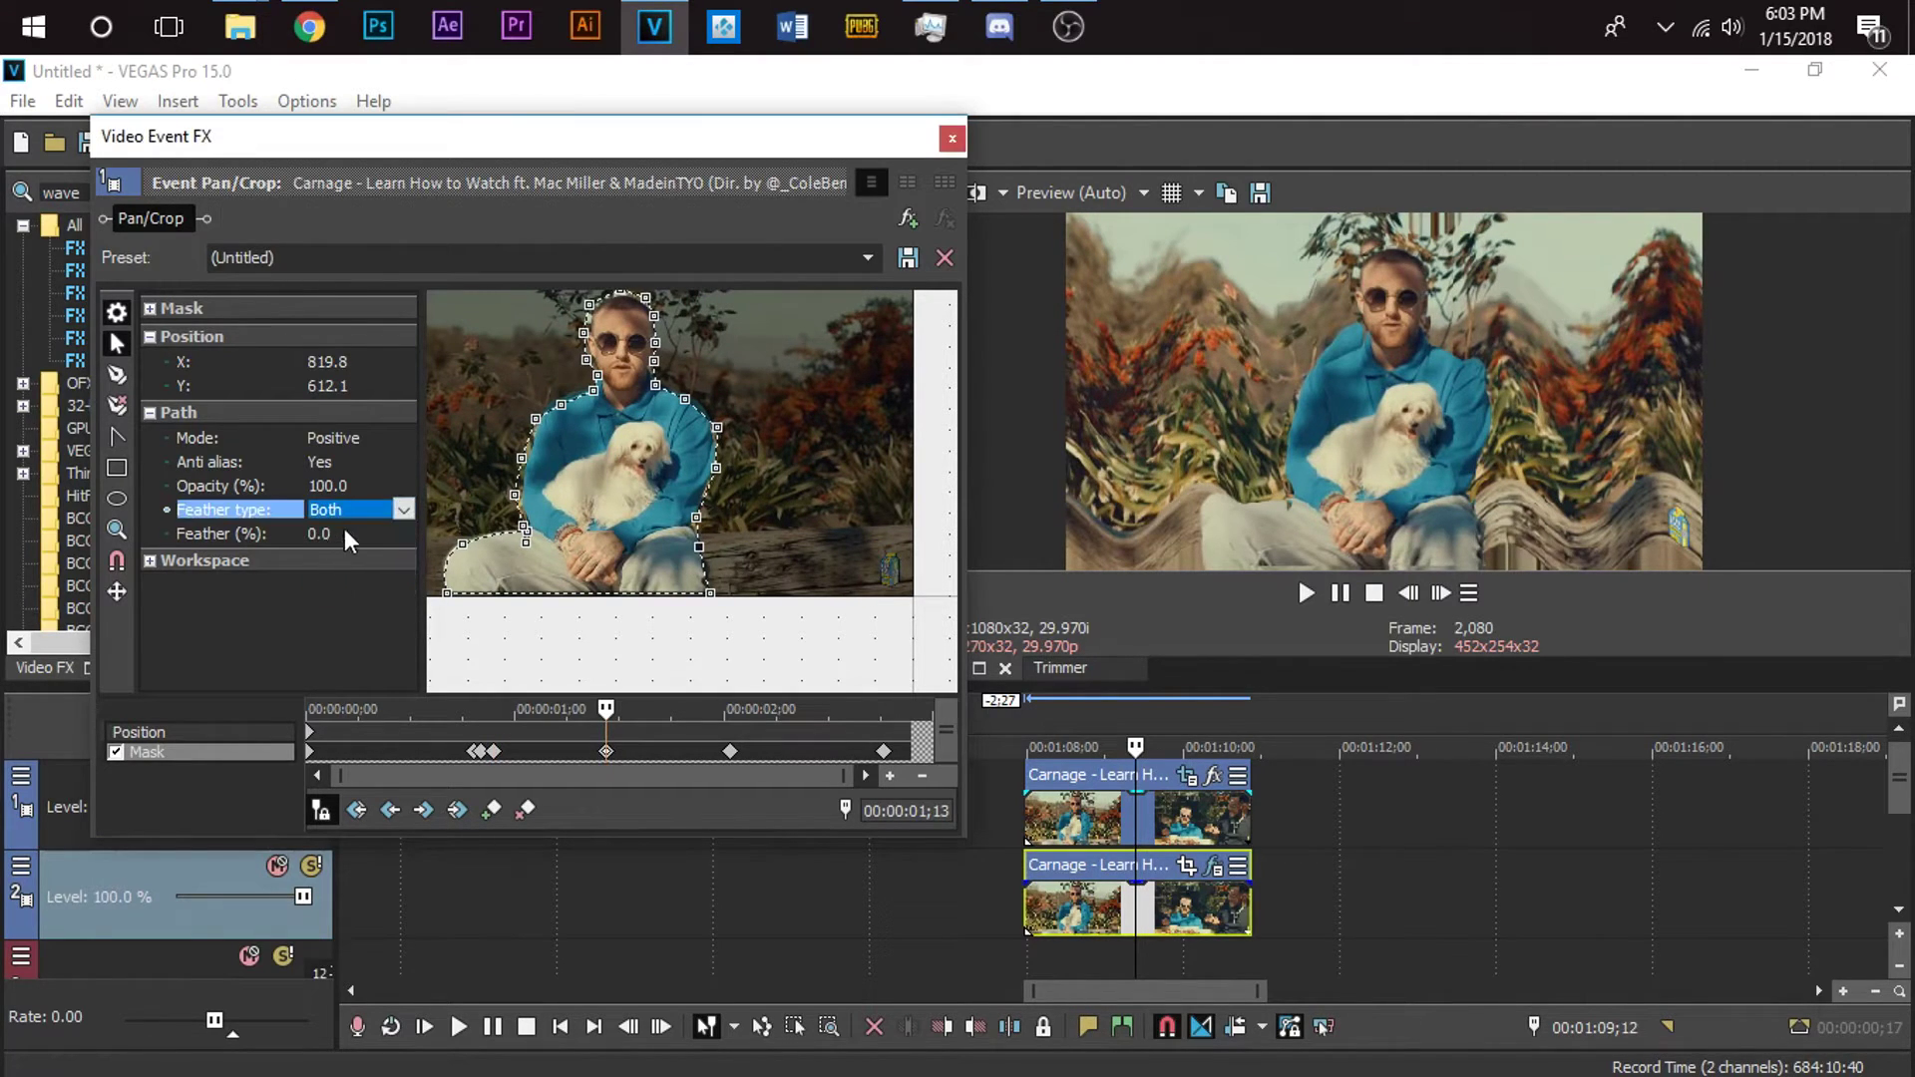
click(344, 530)
text(1.5)
key(Return)
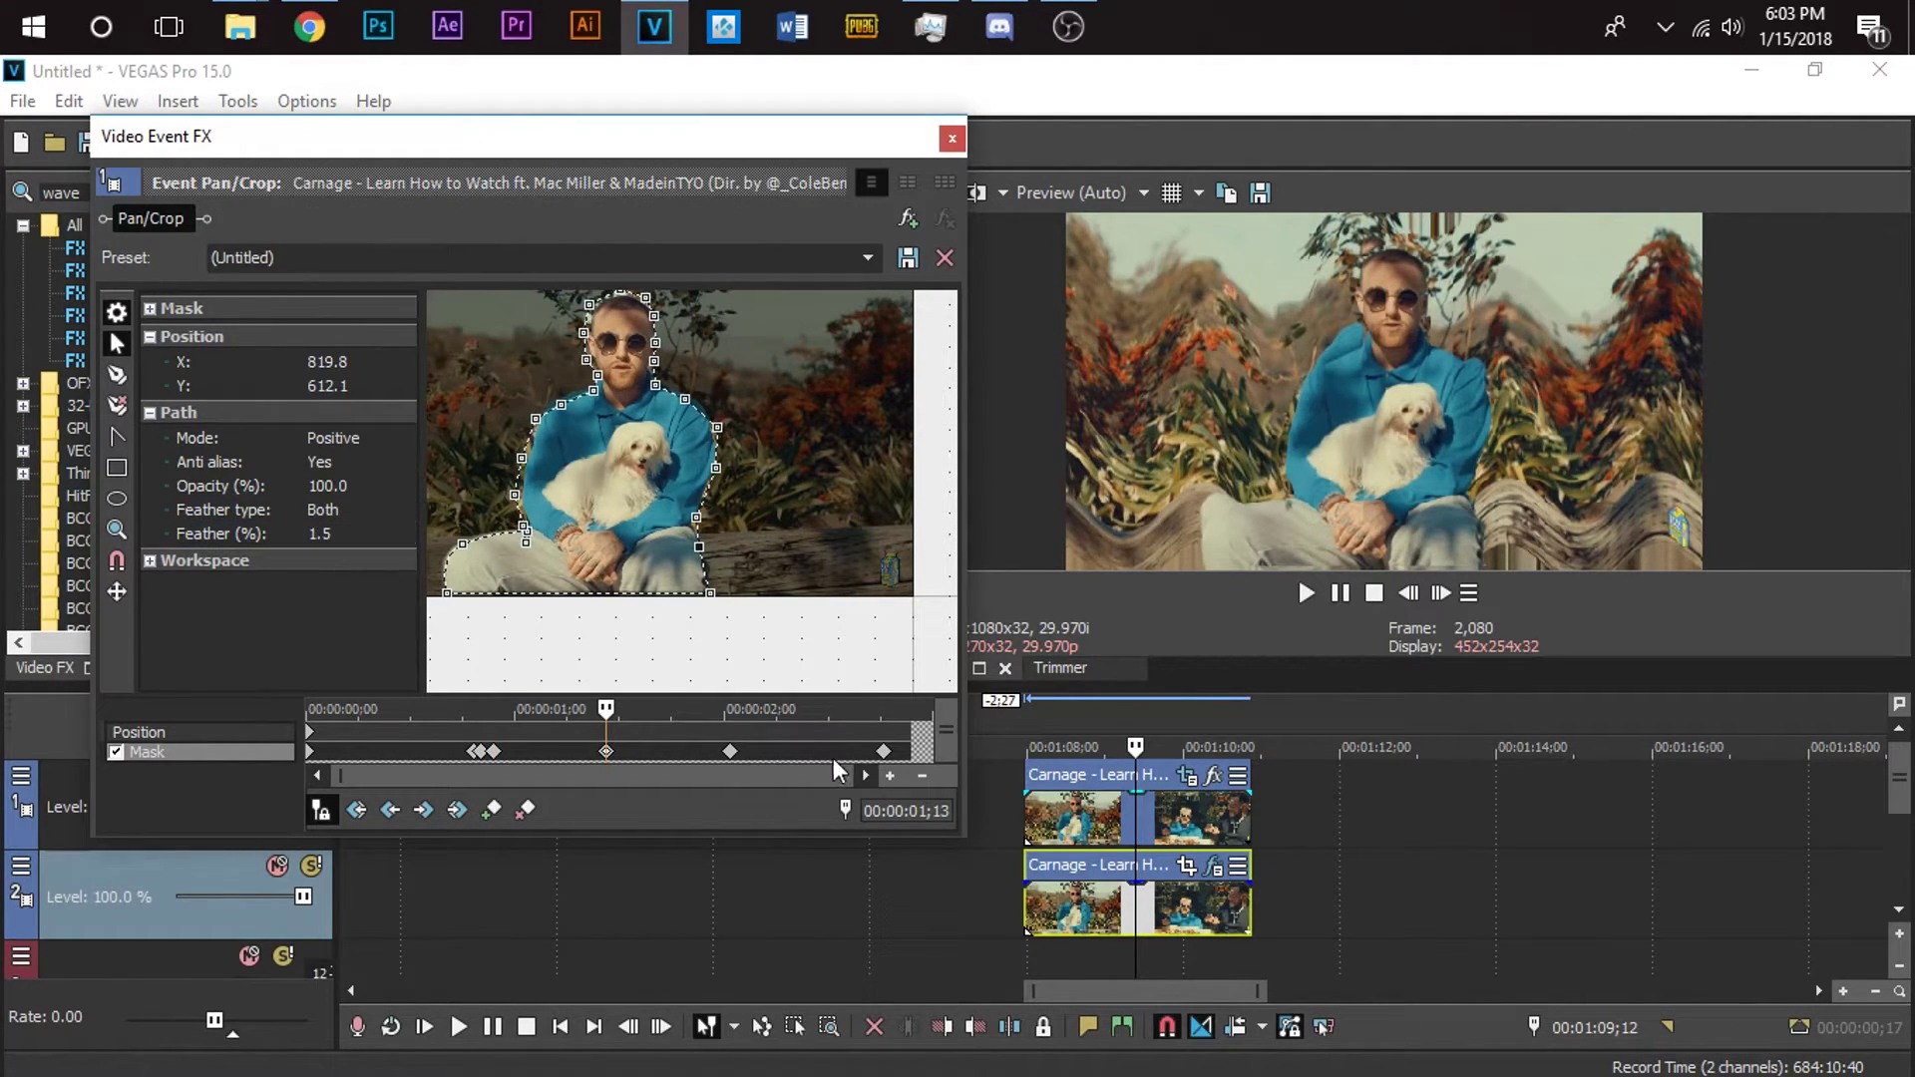
click(730, 751)
click(339, 510)
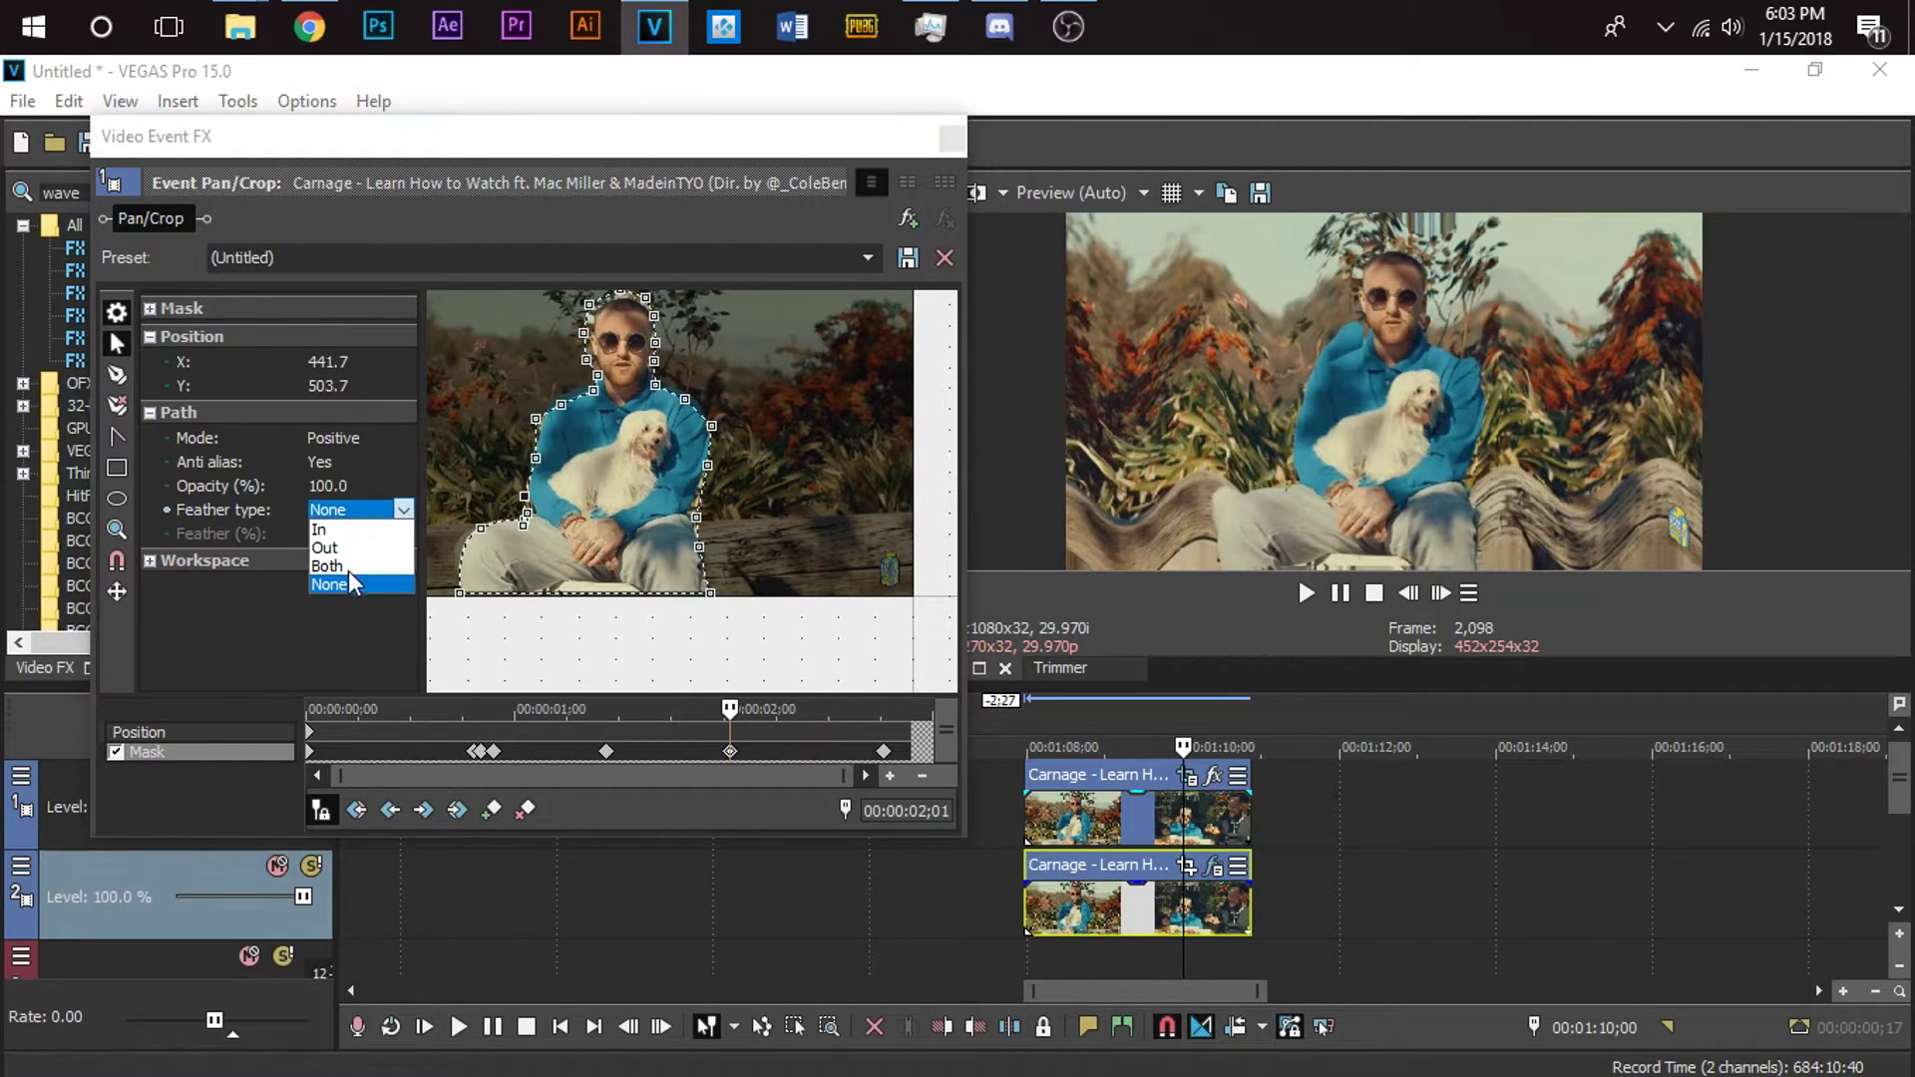
click(342, 565)
click(349, 534)
text(1)
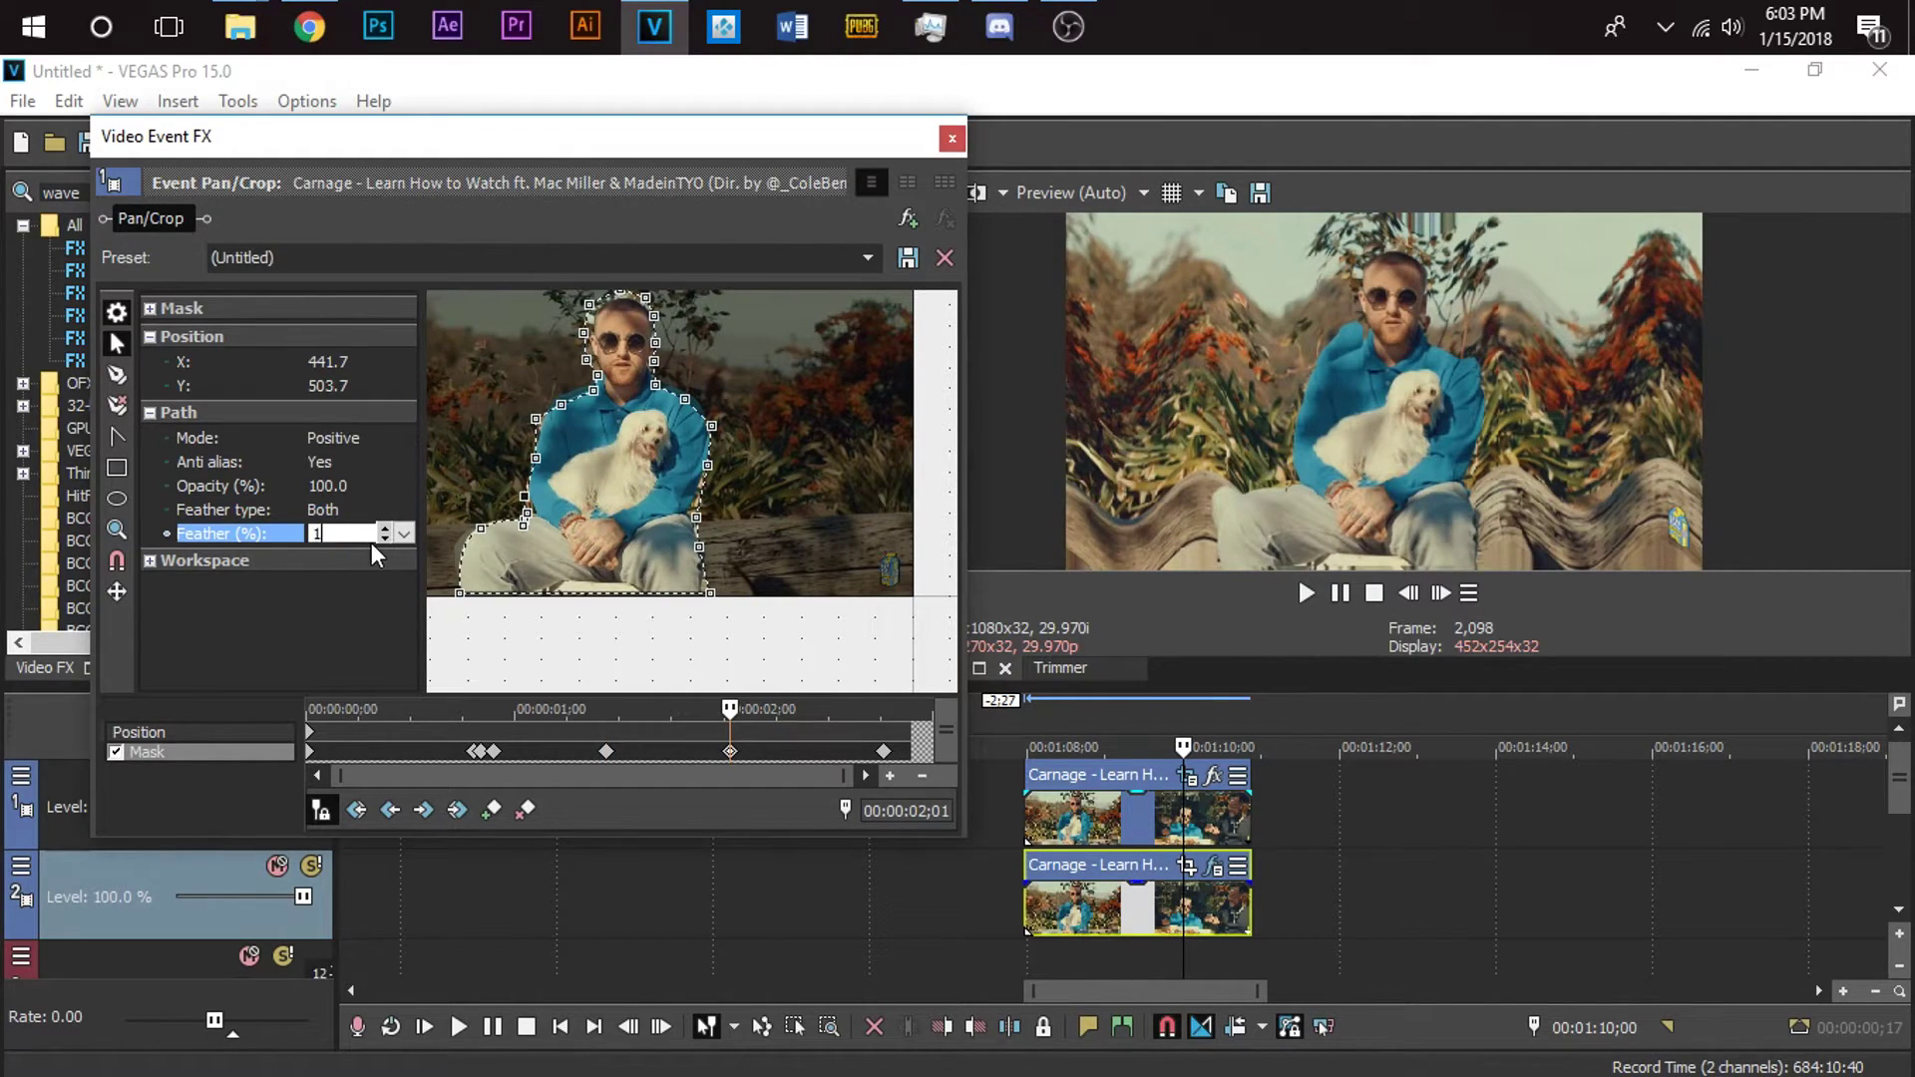
text(.5)
key(Return)
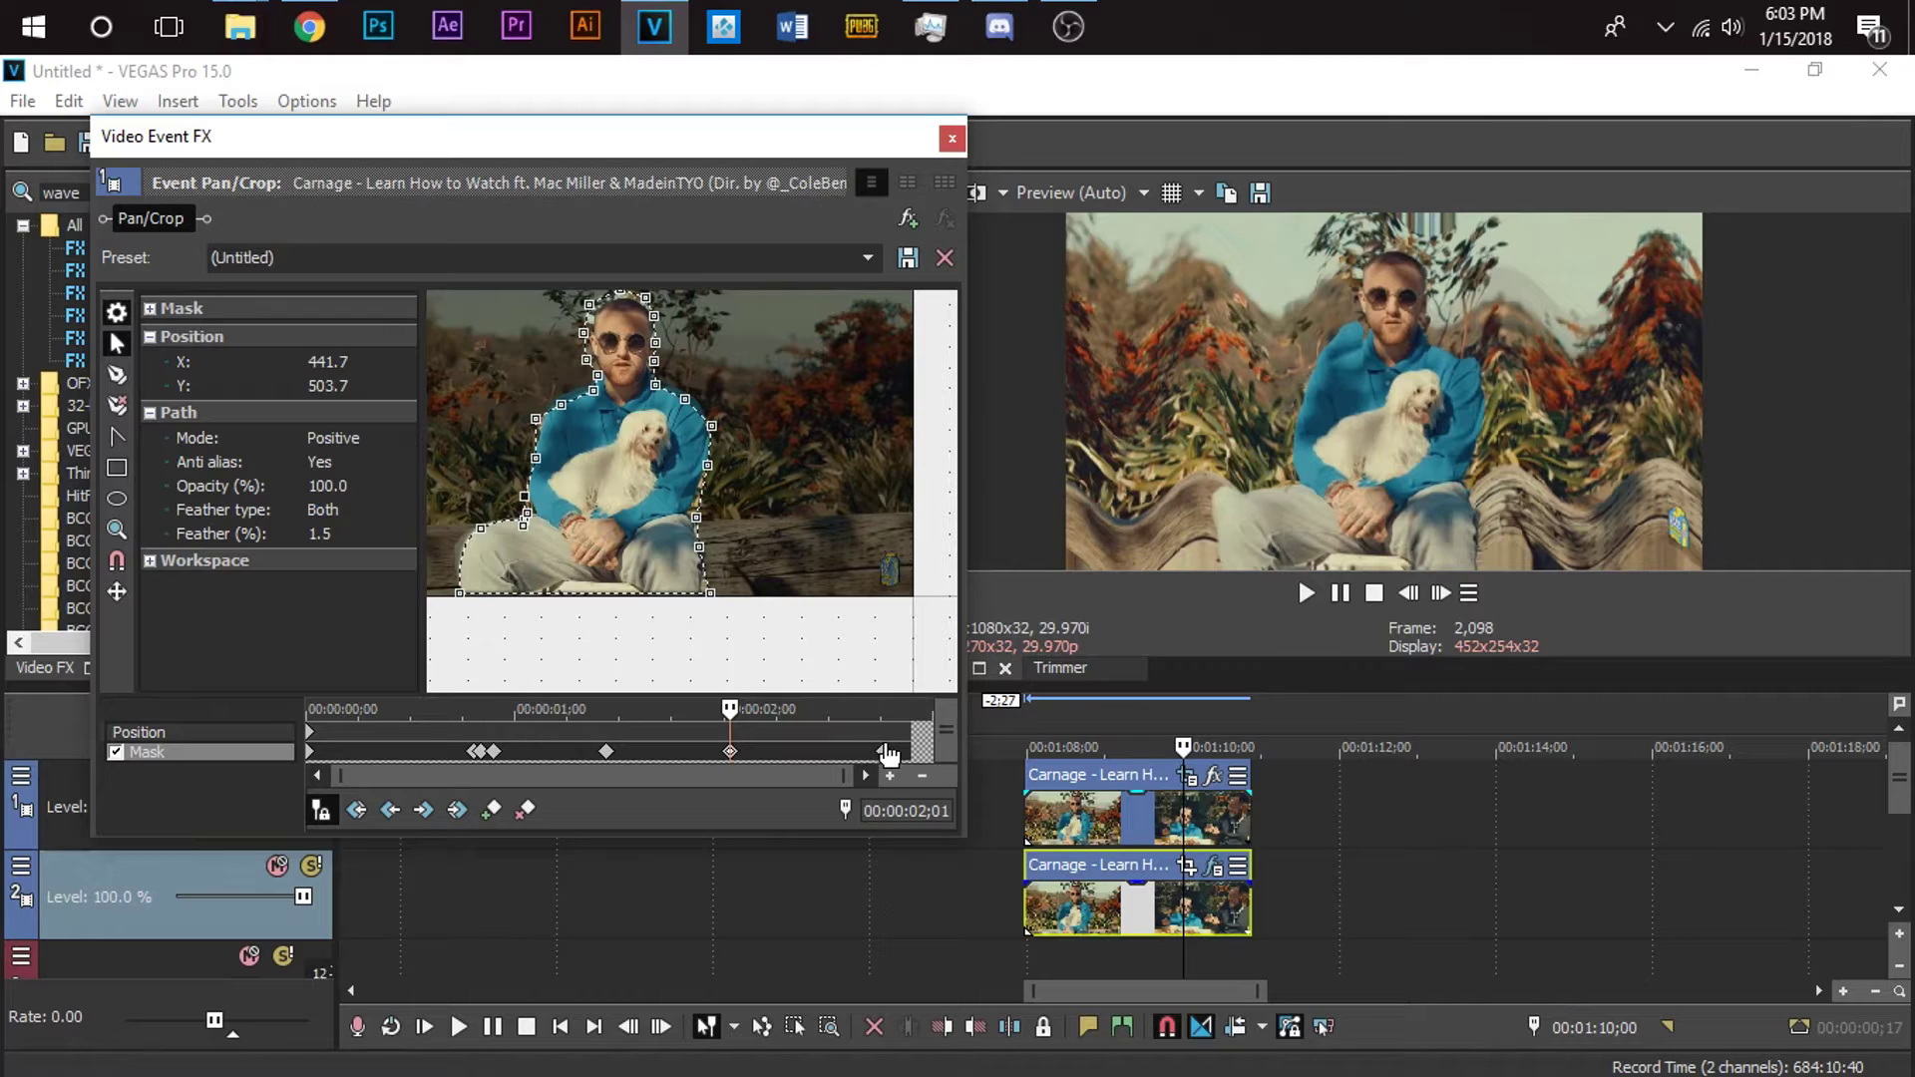
Give the last mask keyframe at 2;23 a Both 1.5% feather, then close the Video Event FX window.
click(886, 753)
click(339, 510)
click(342, 564)
click(349, 534)
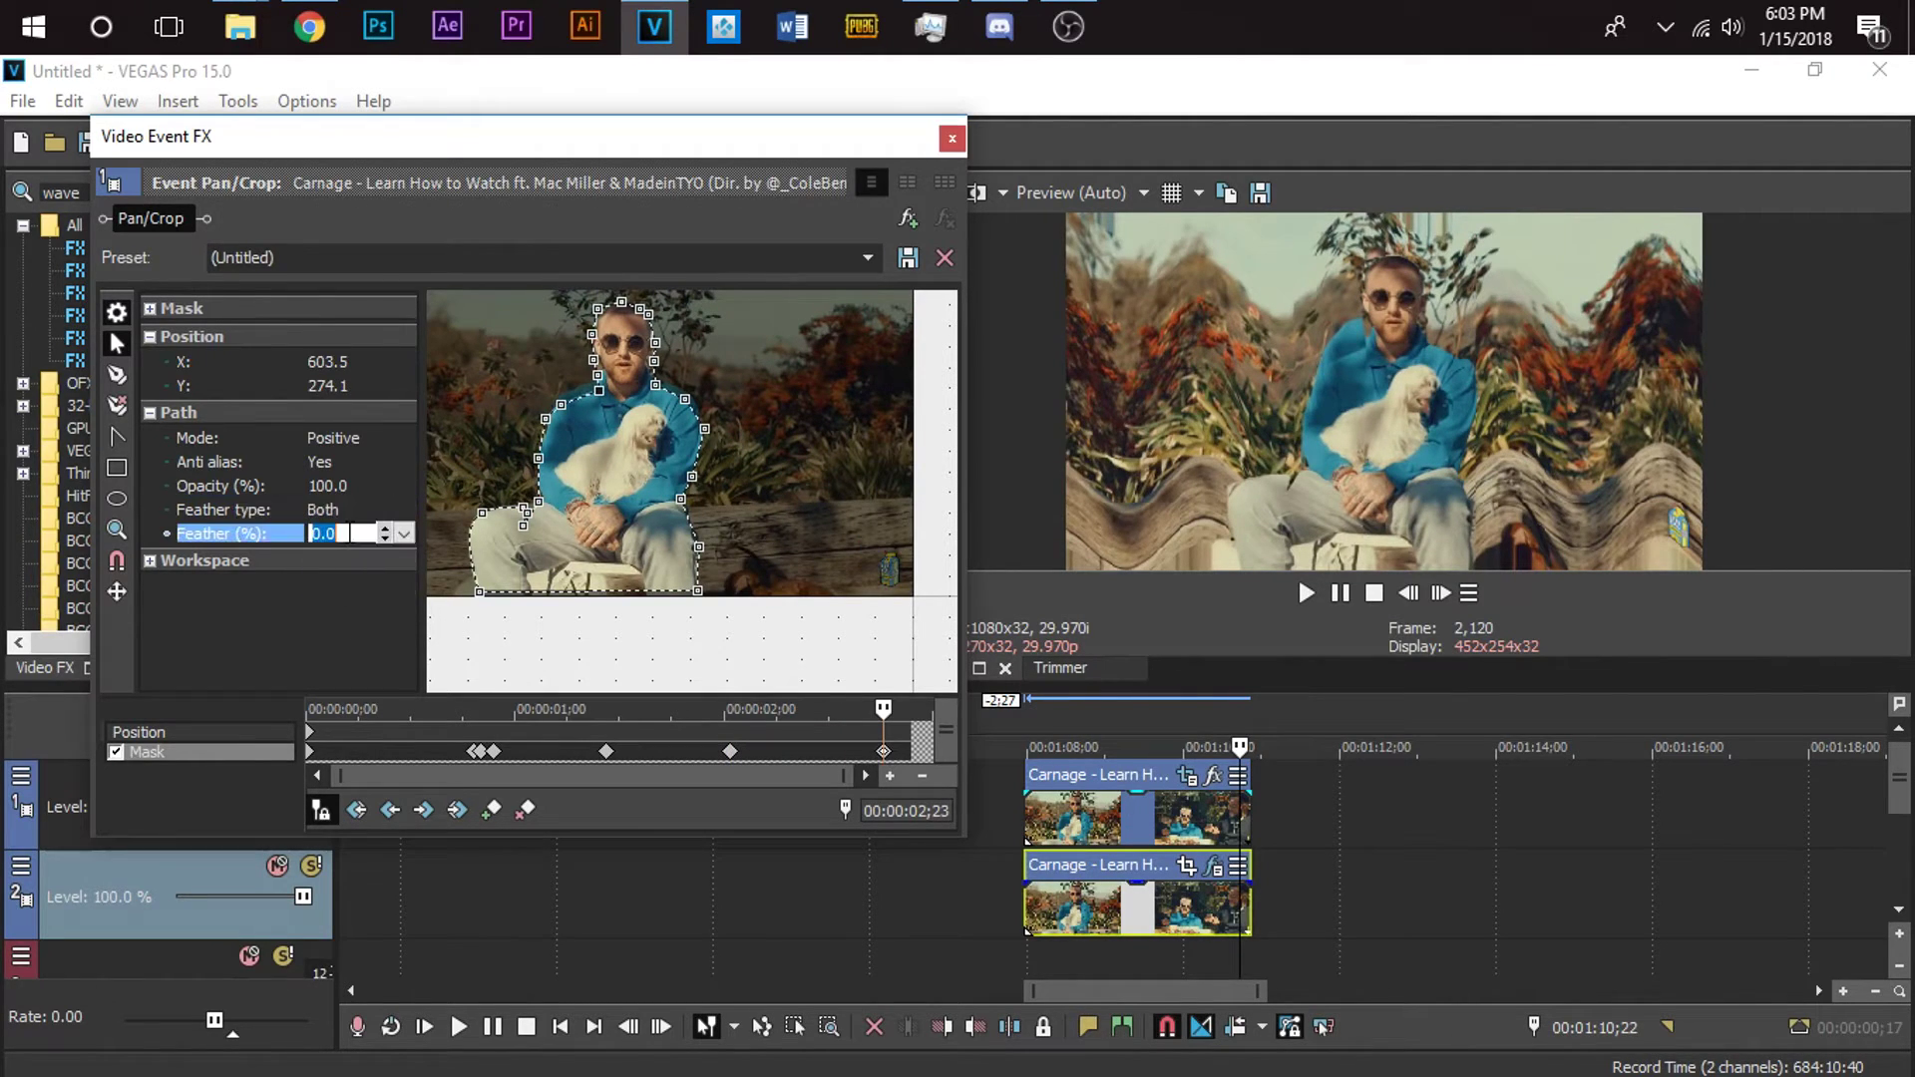
text(1)
key(Return)
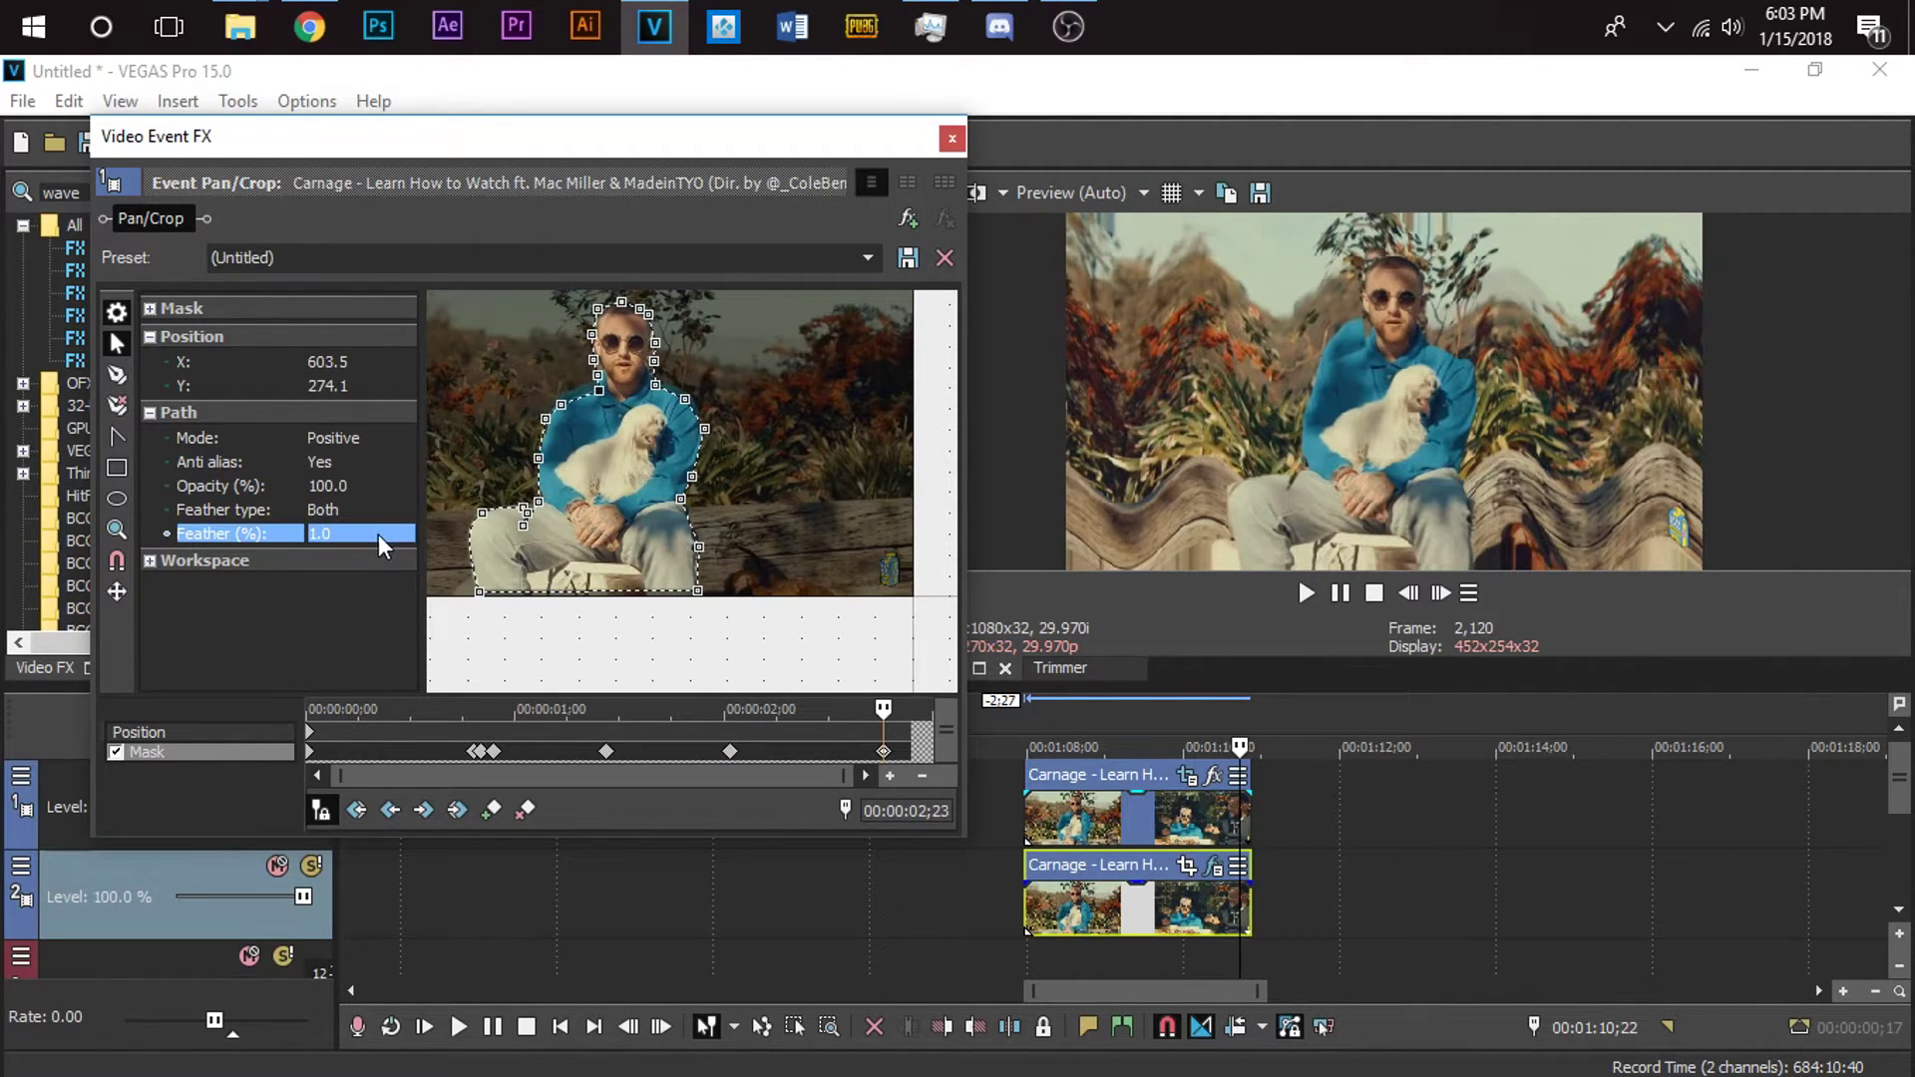
click(384, 539)
text(1.5)
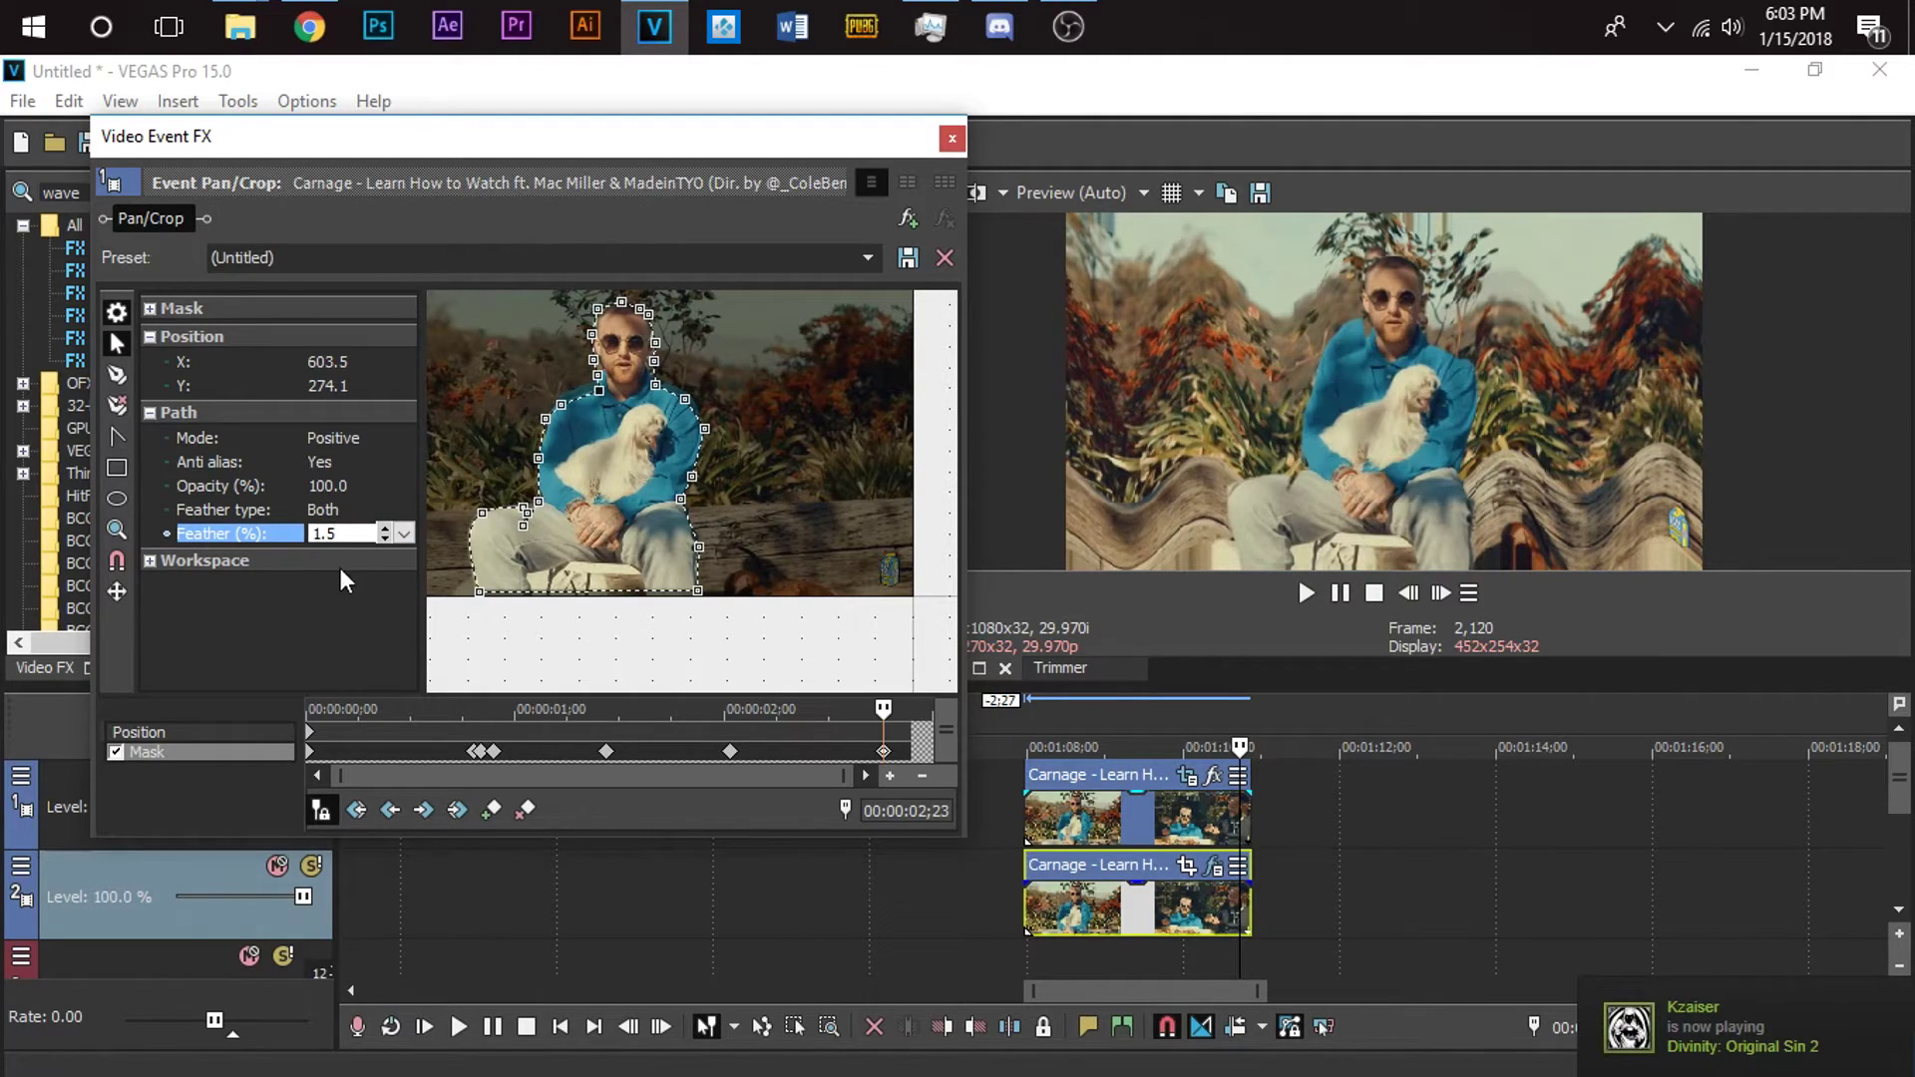
key(Return)
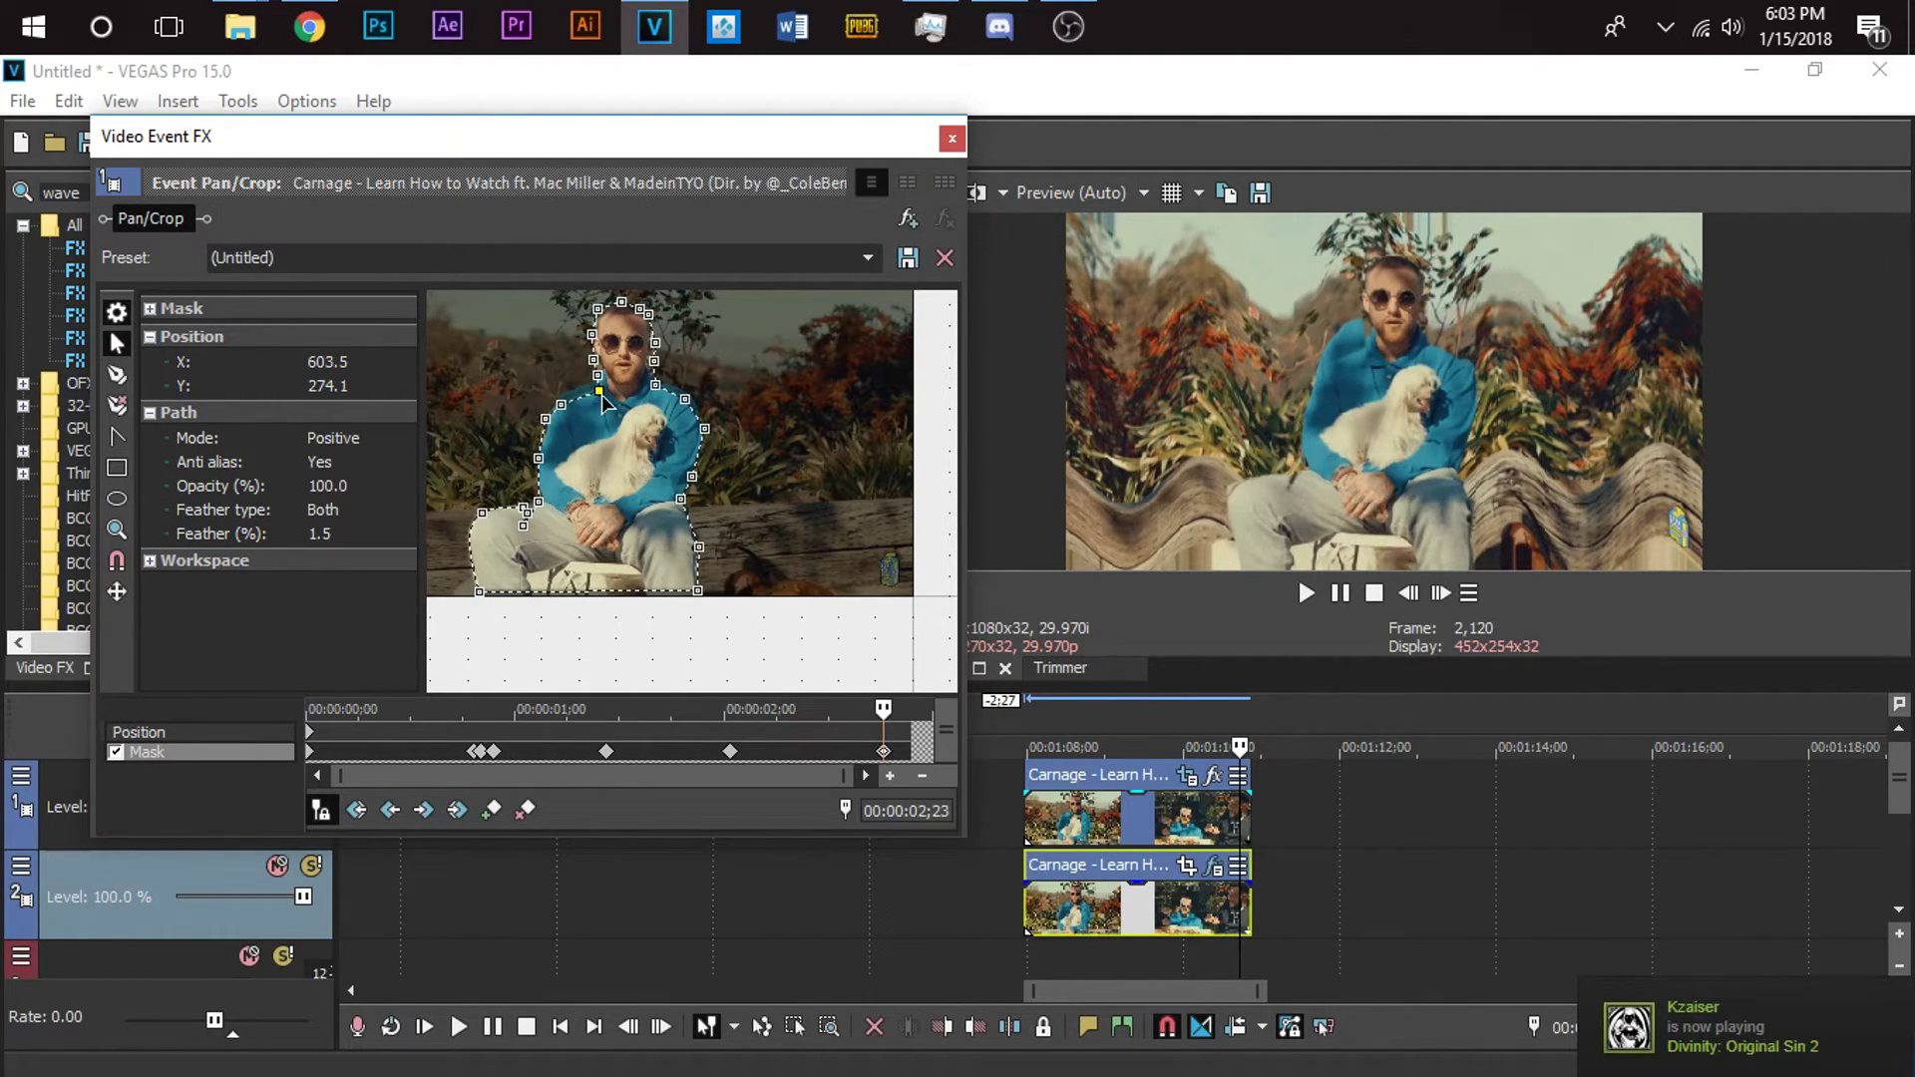
drag(611, 382, 591, 385)
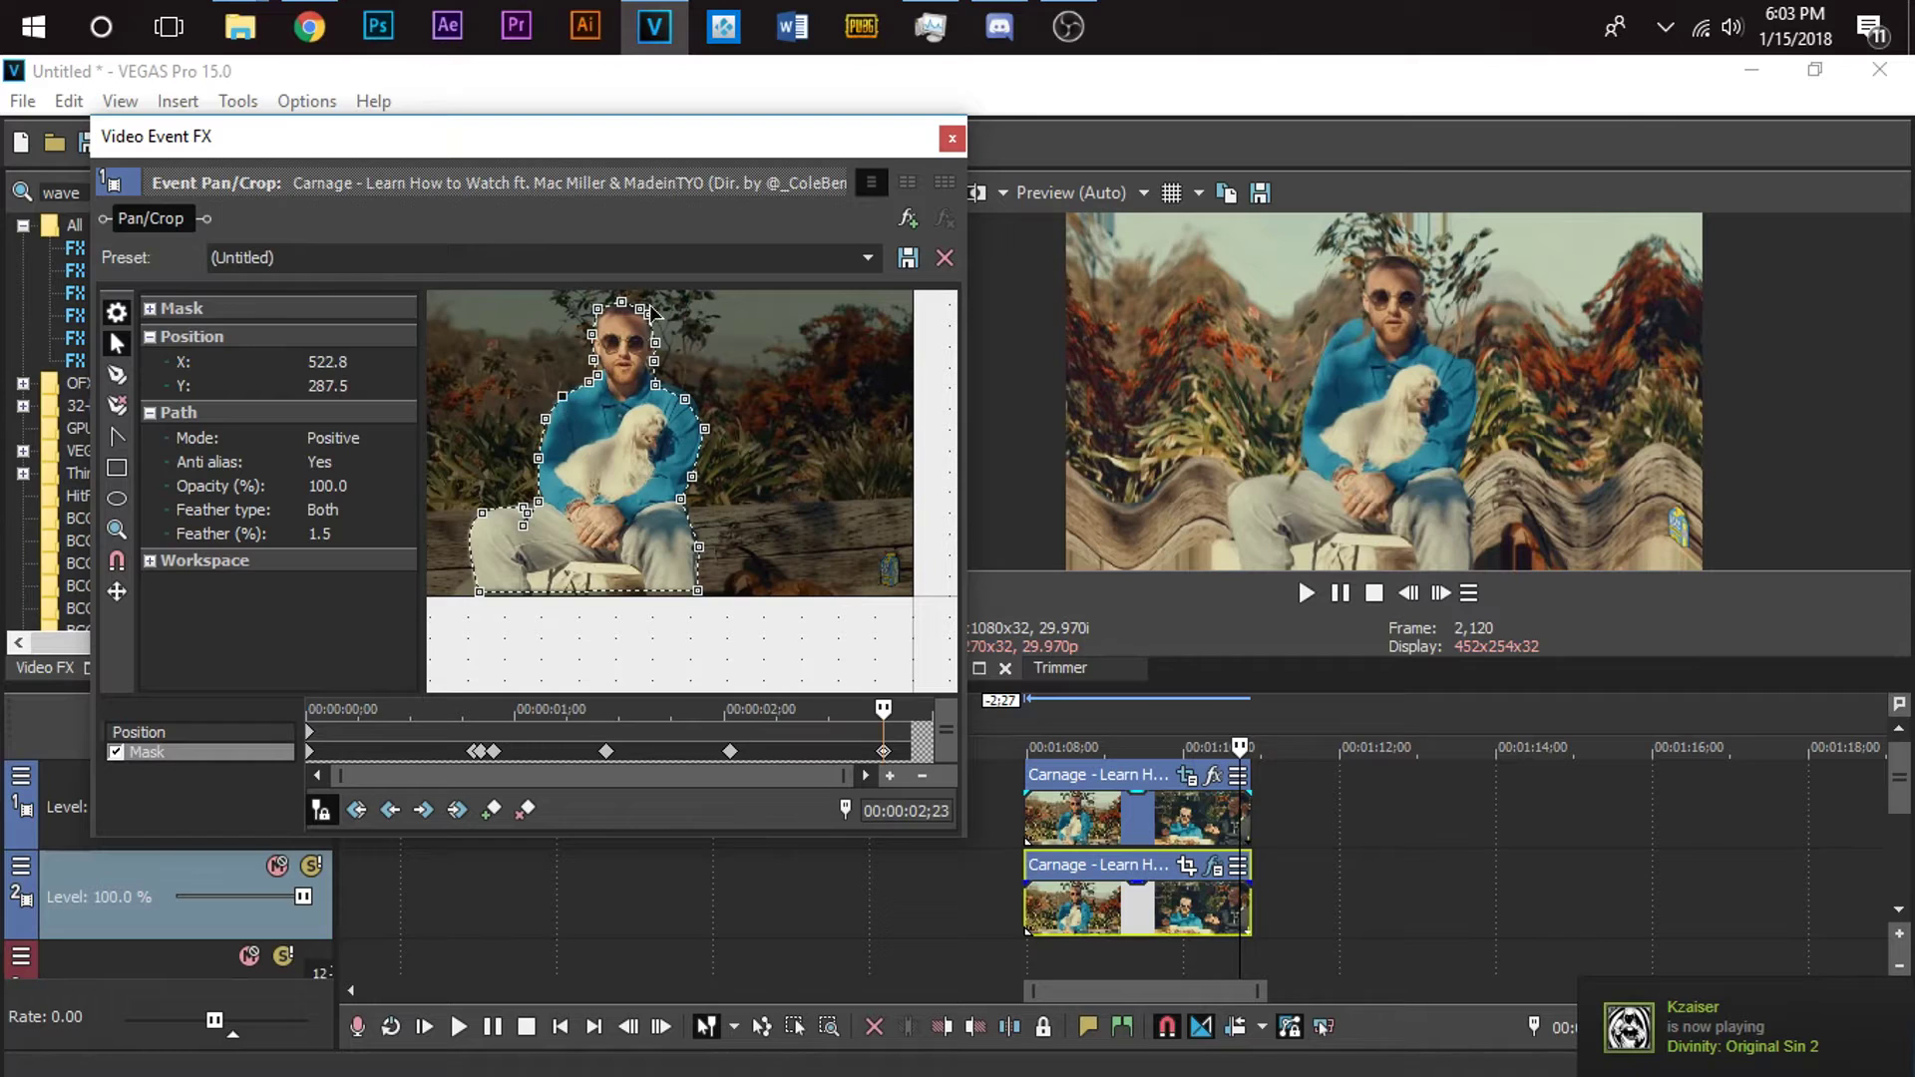
click(951, 139)
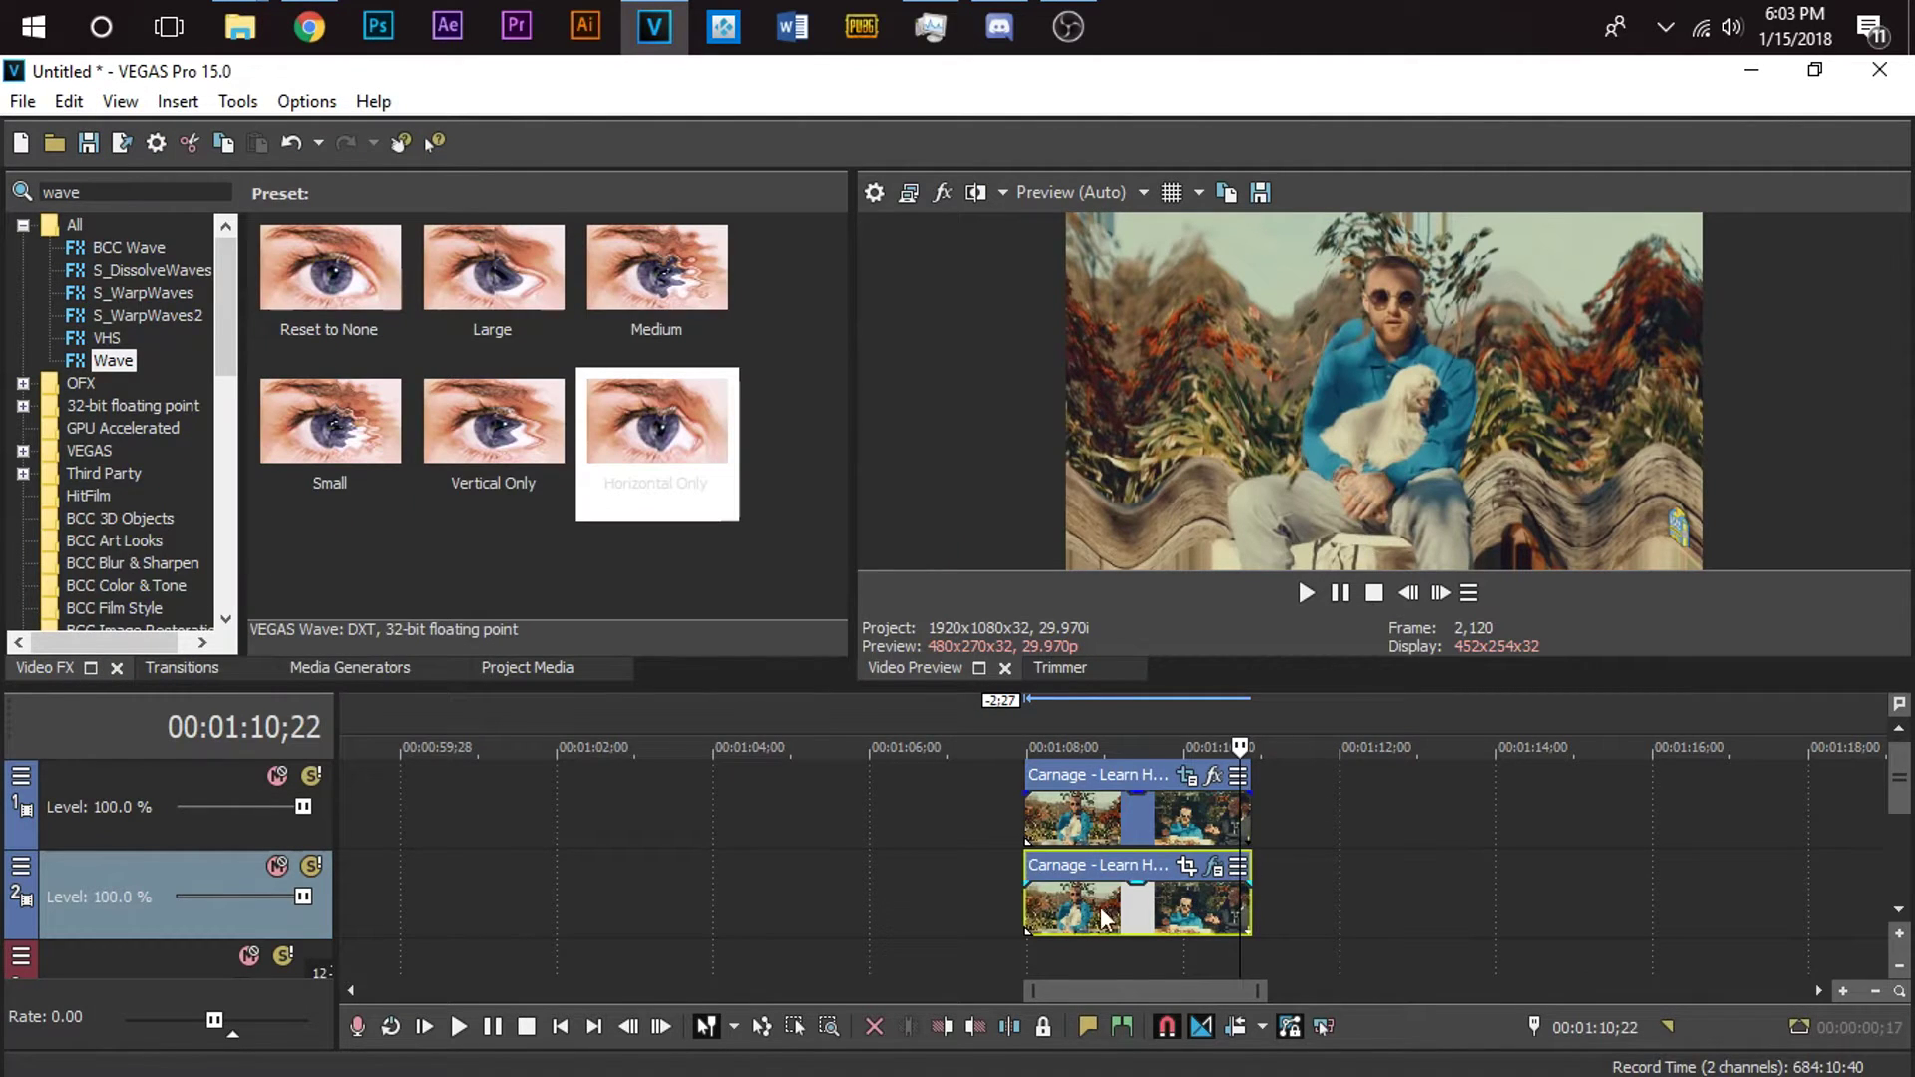
click(1065, 810)
key(space)
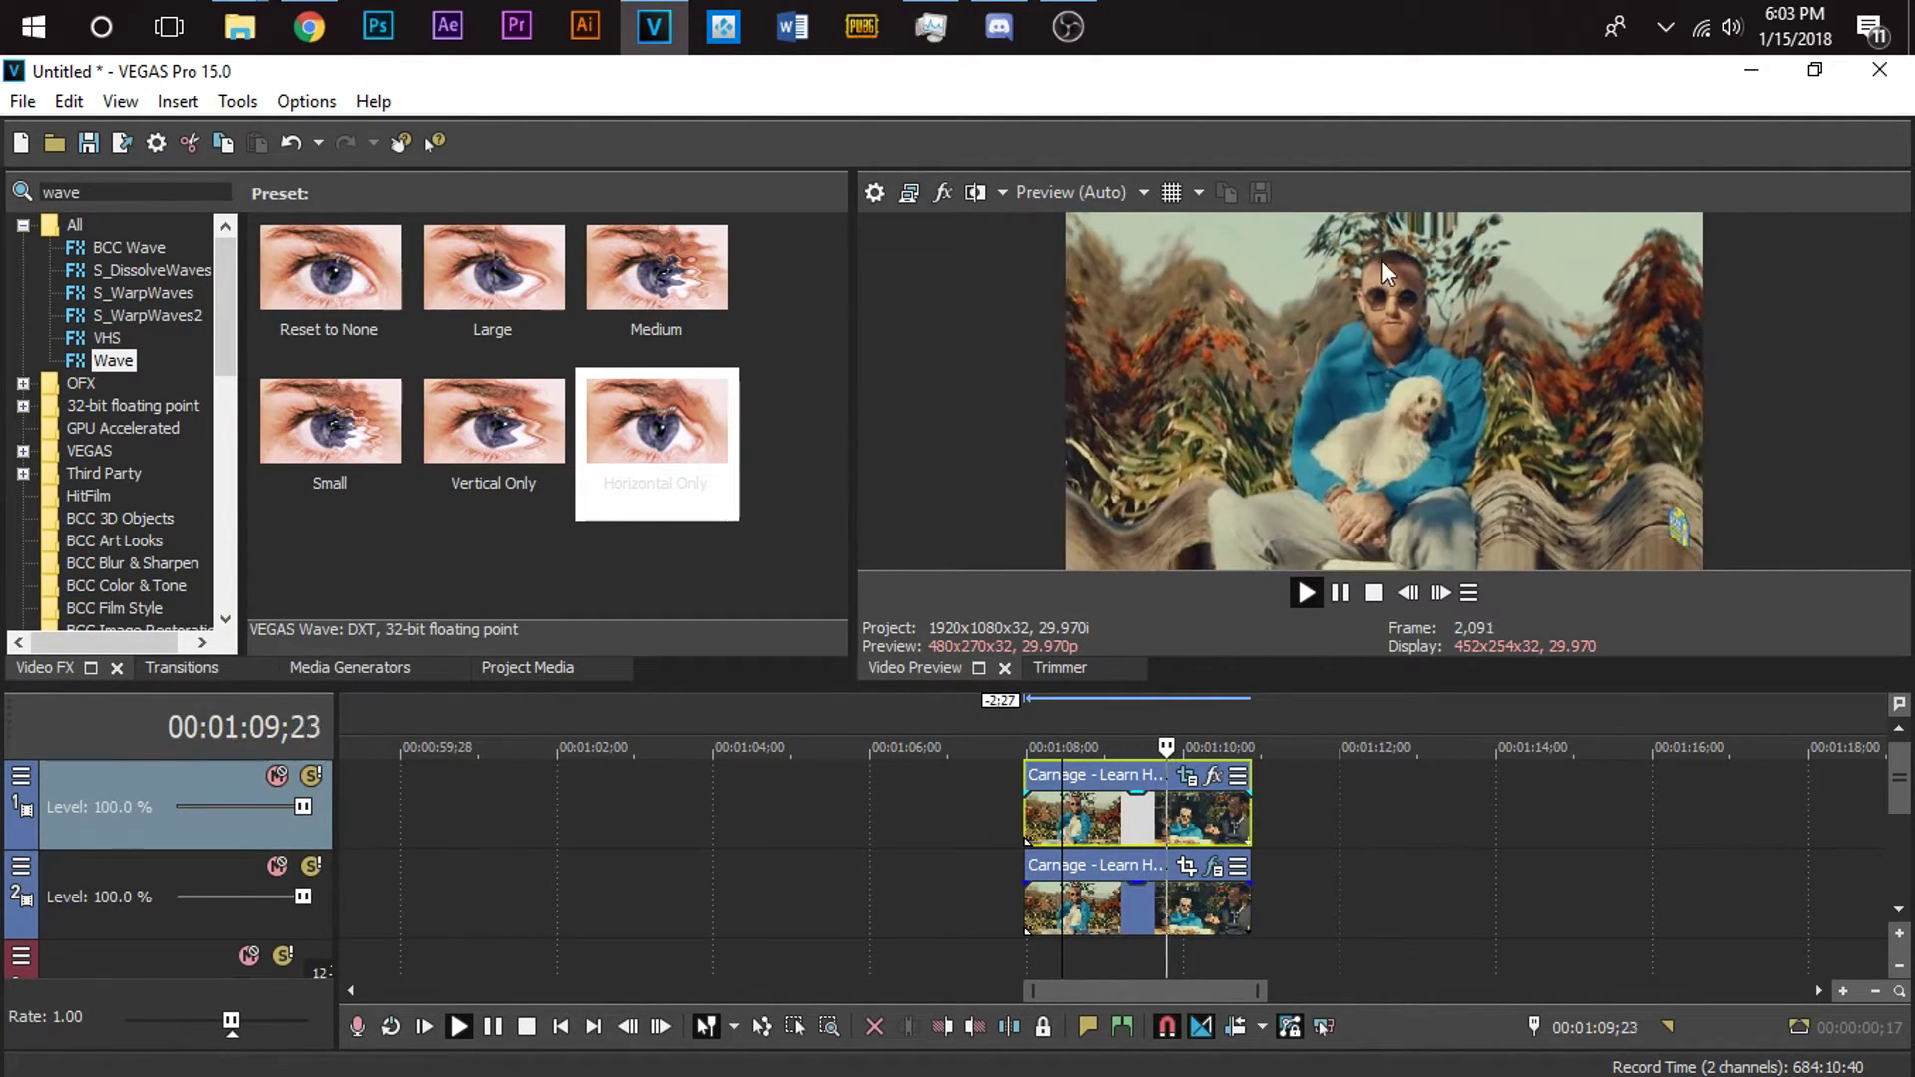
key(space)
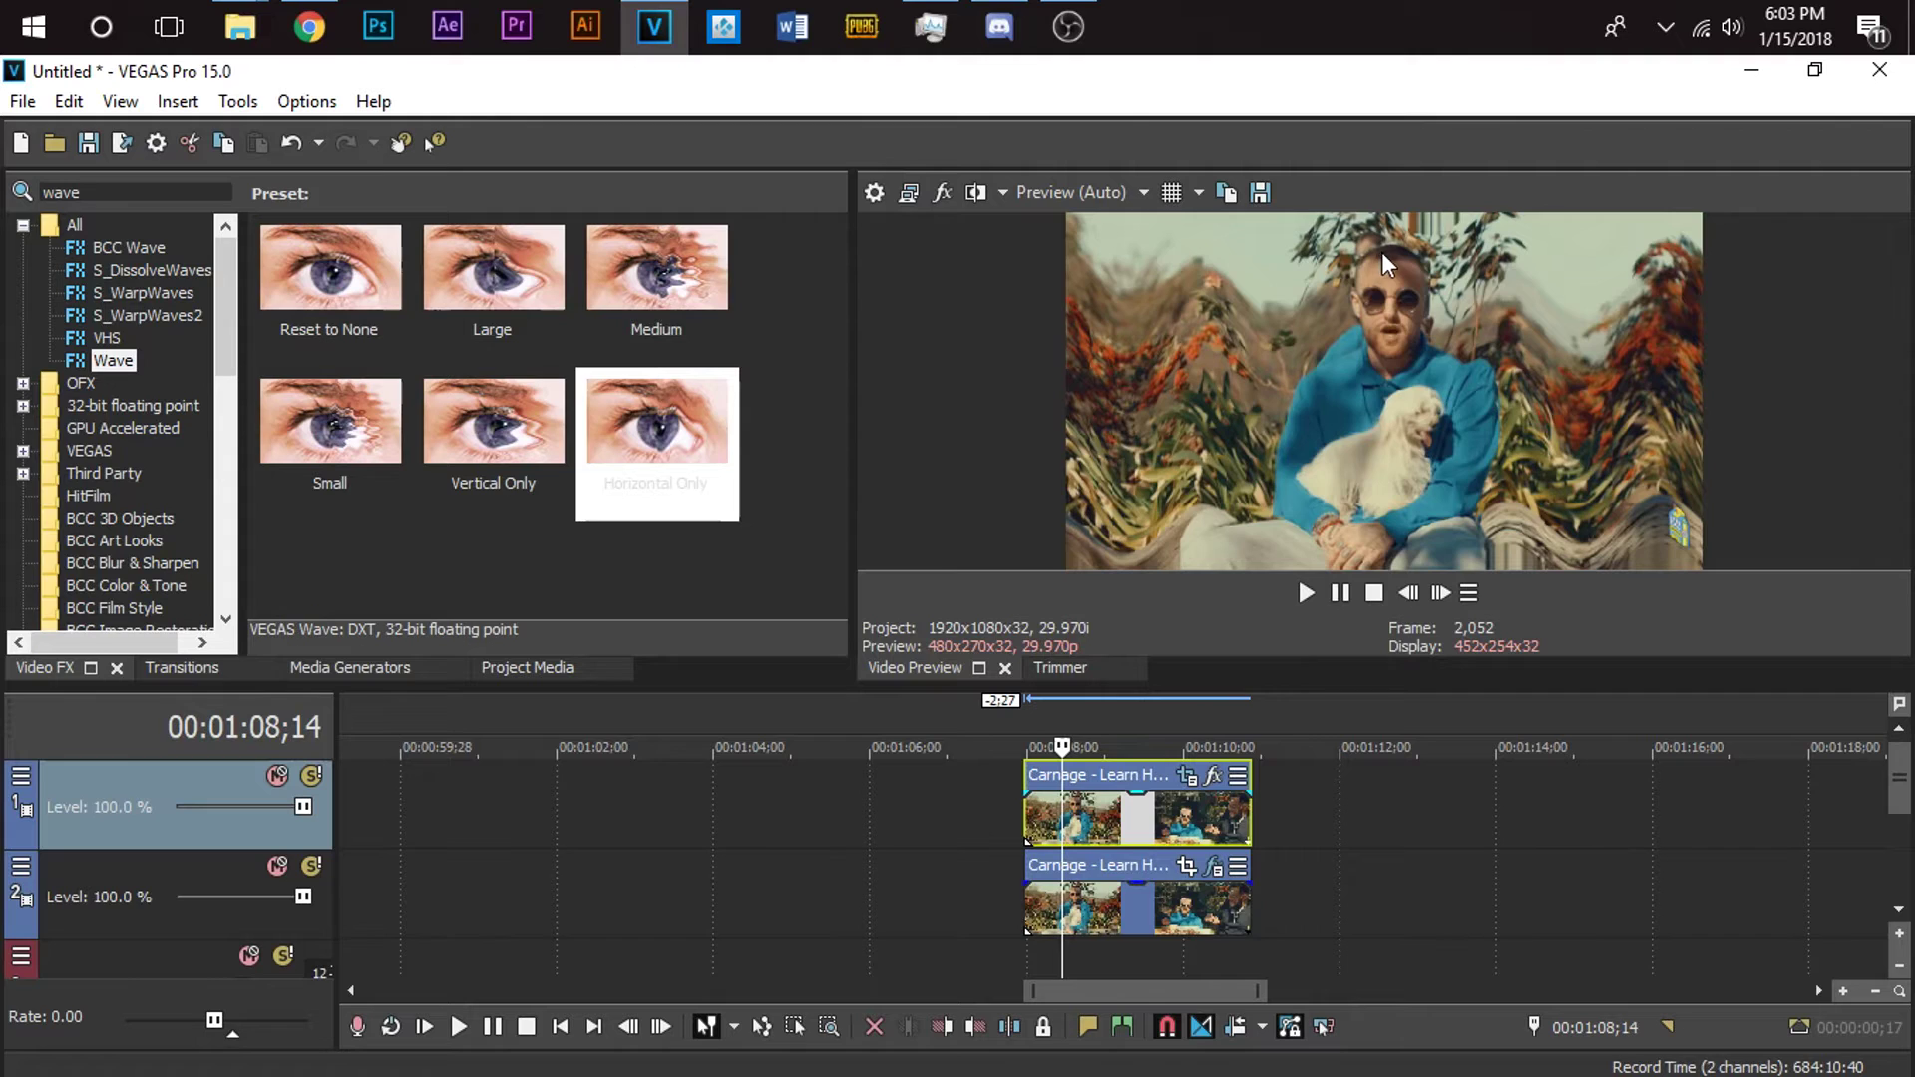
key(space)
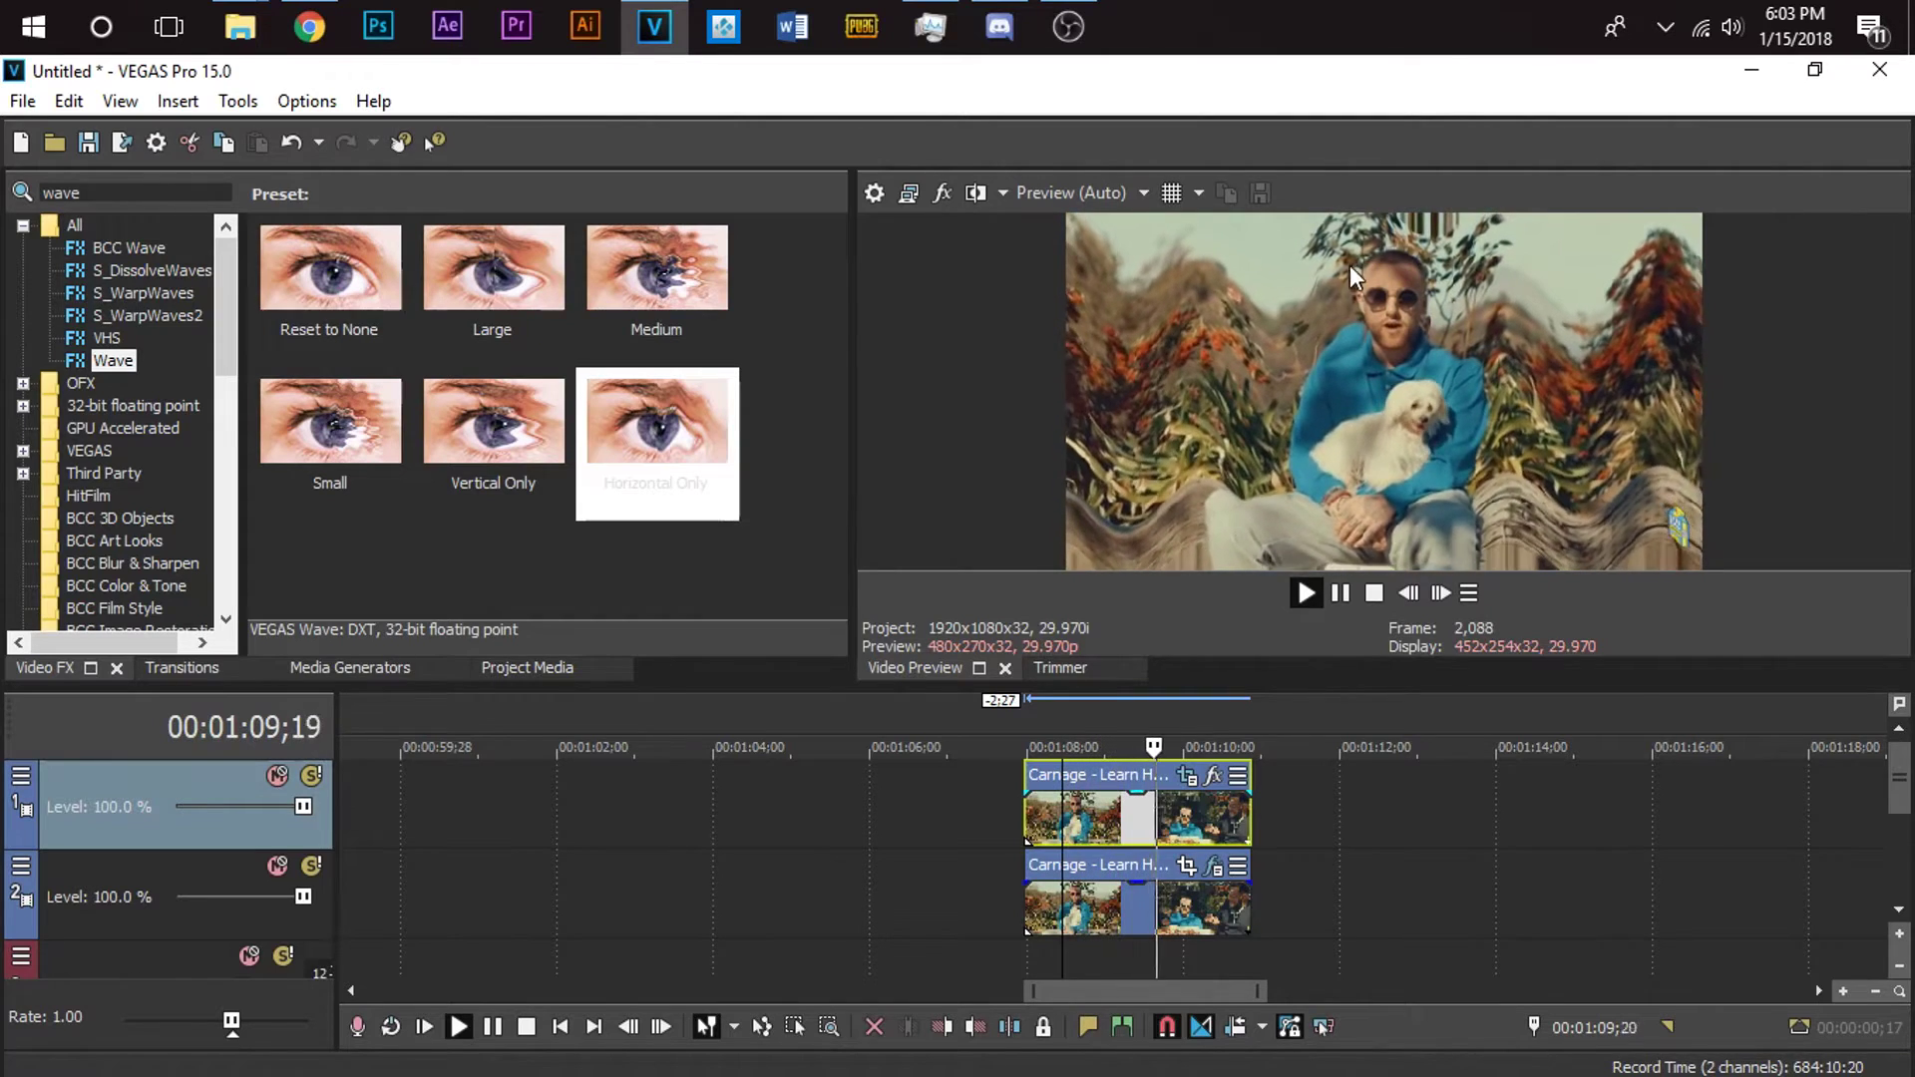
key(space)
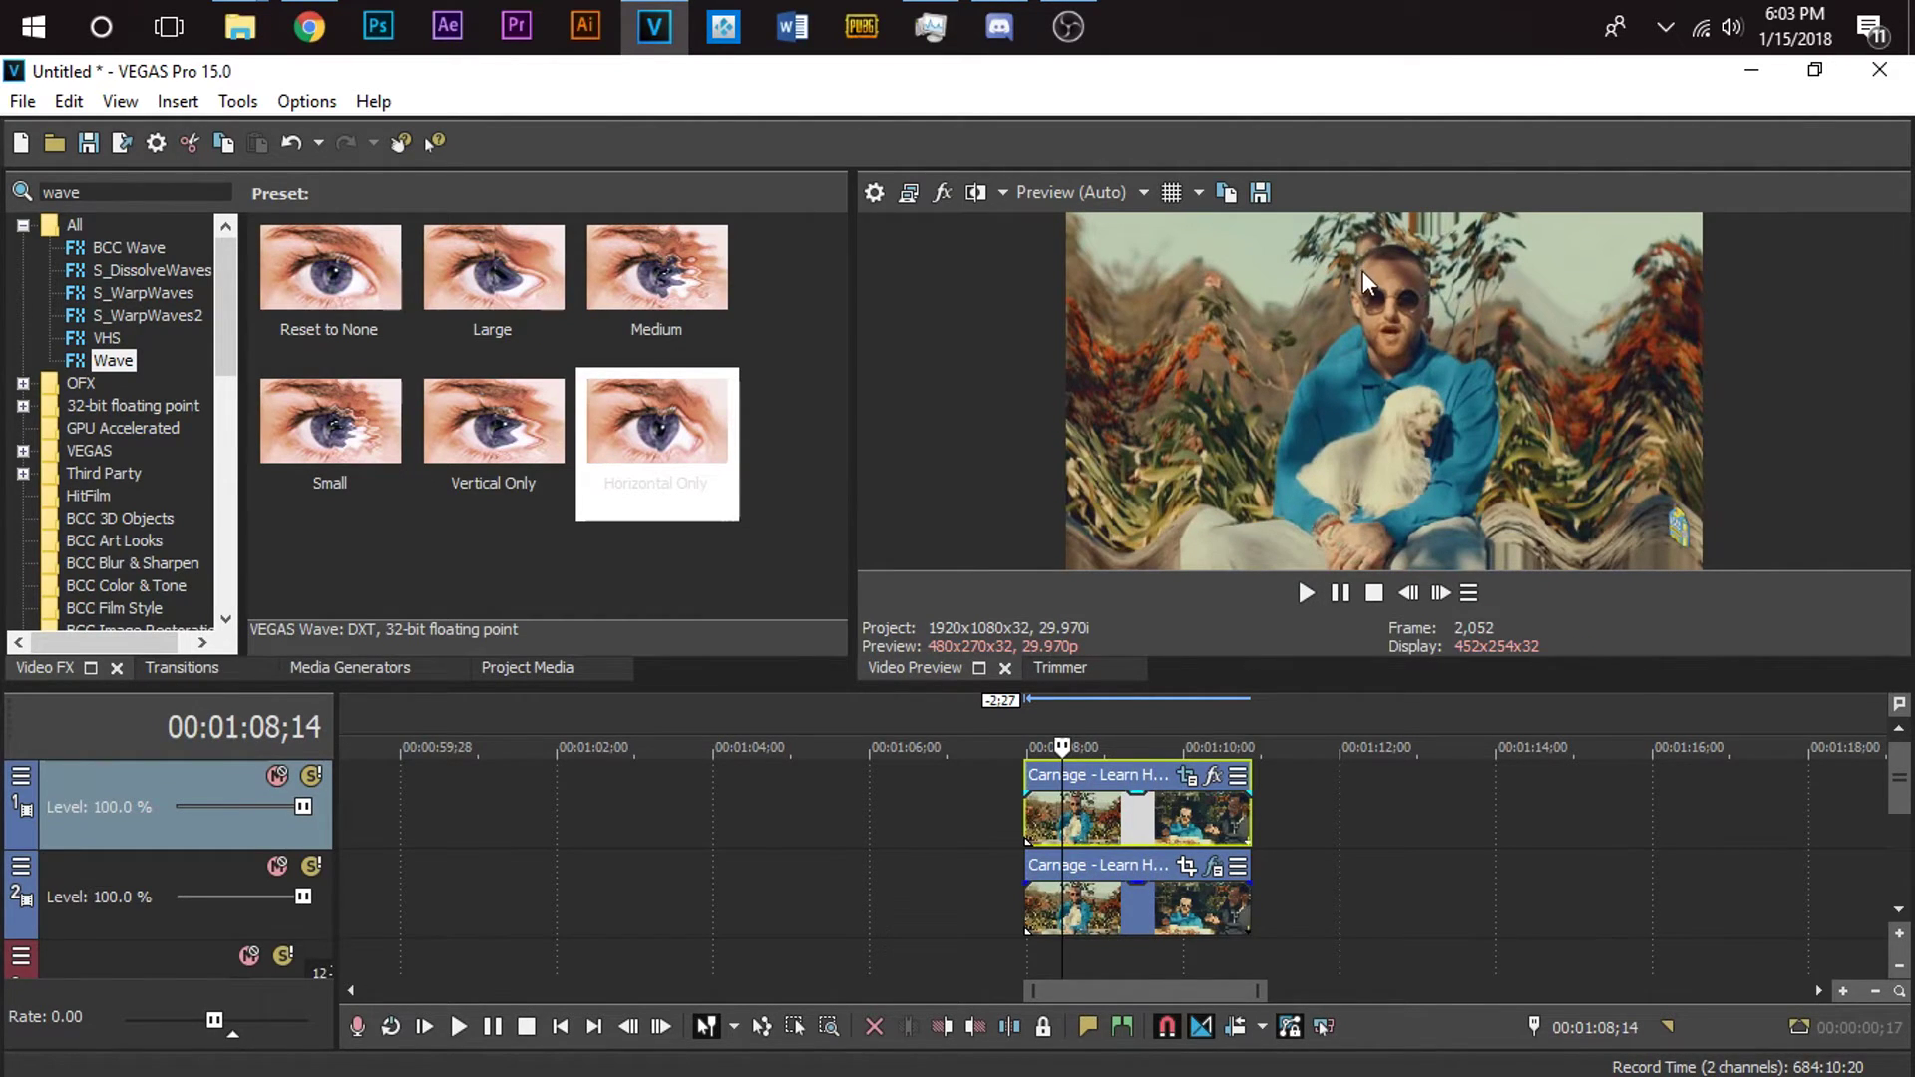
key(space)
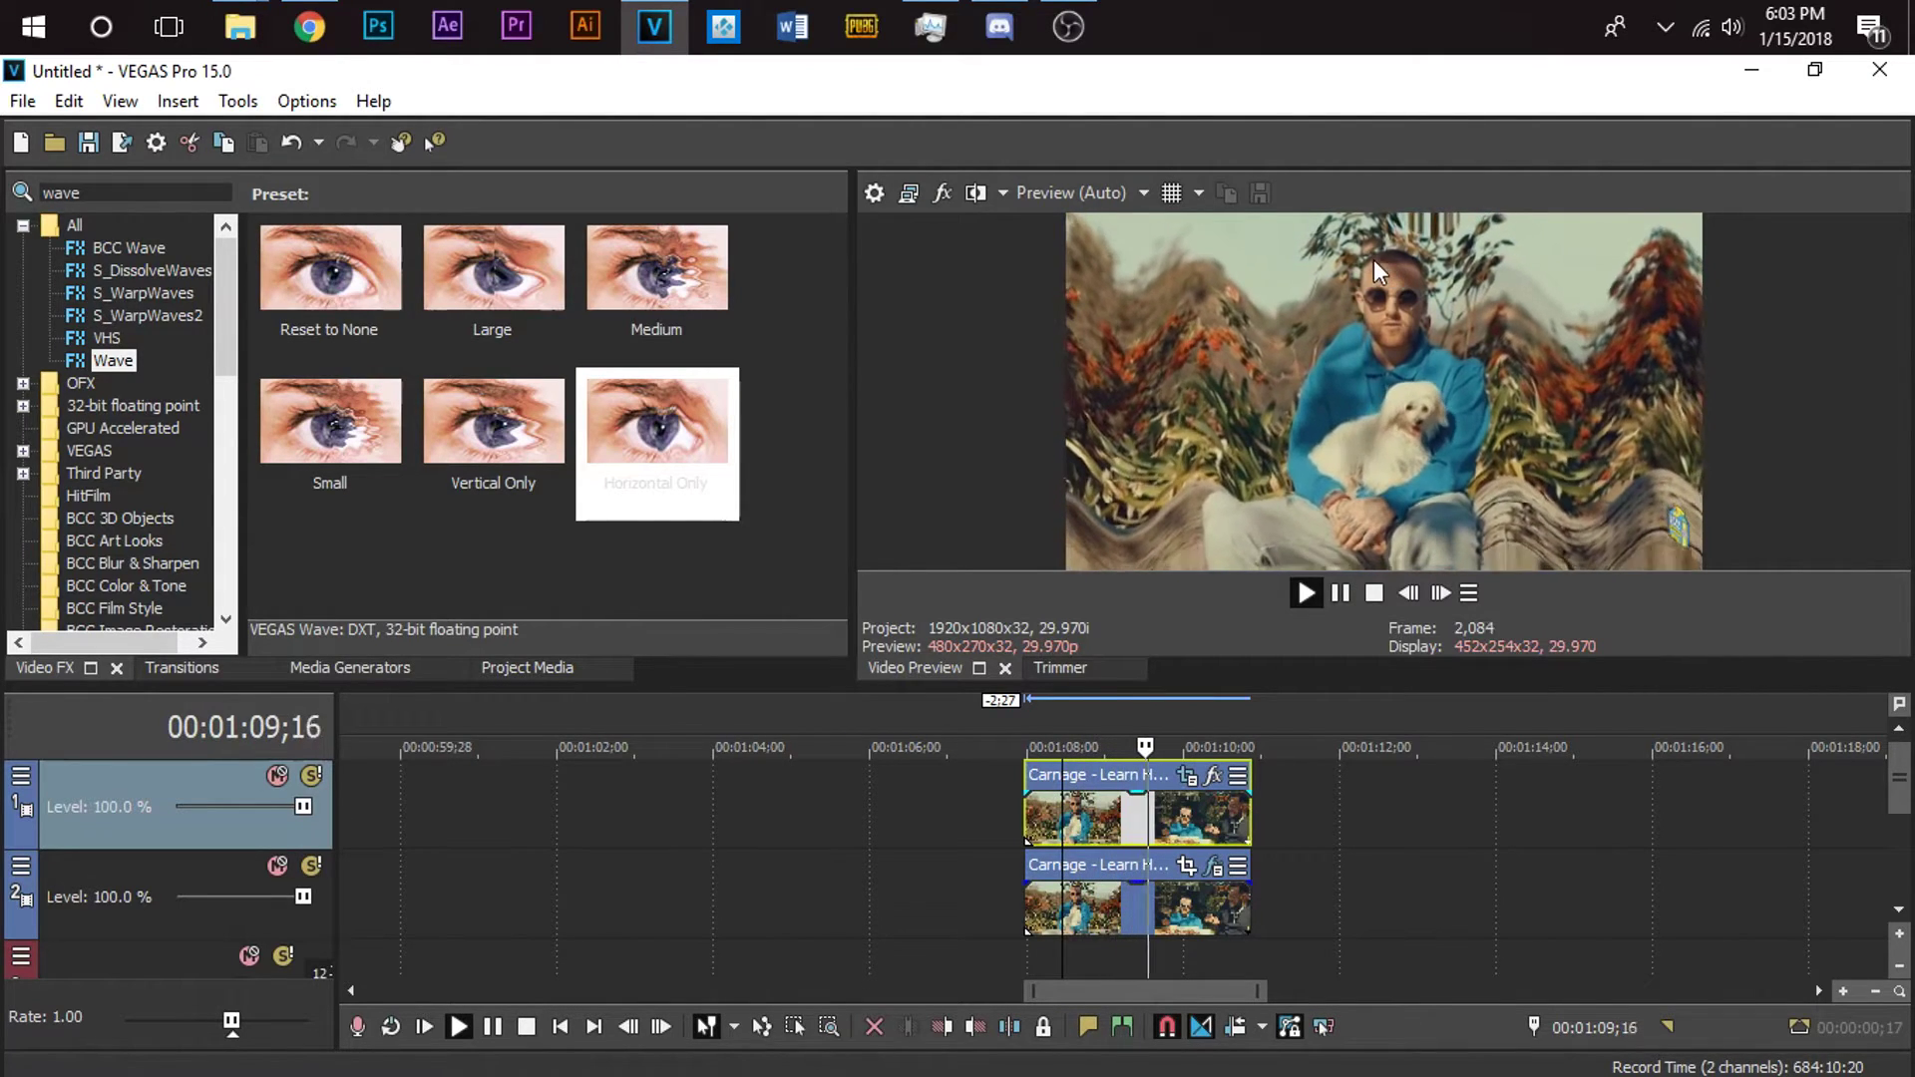
click(1373, 590)
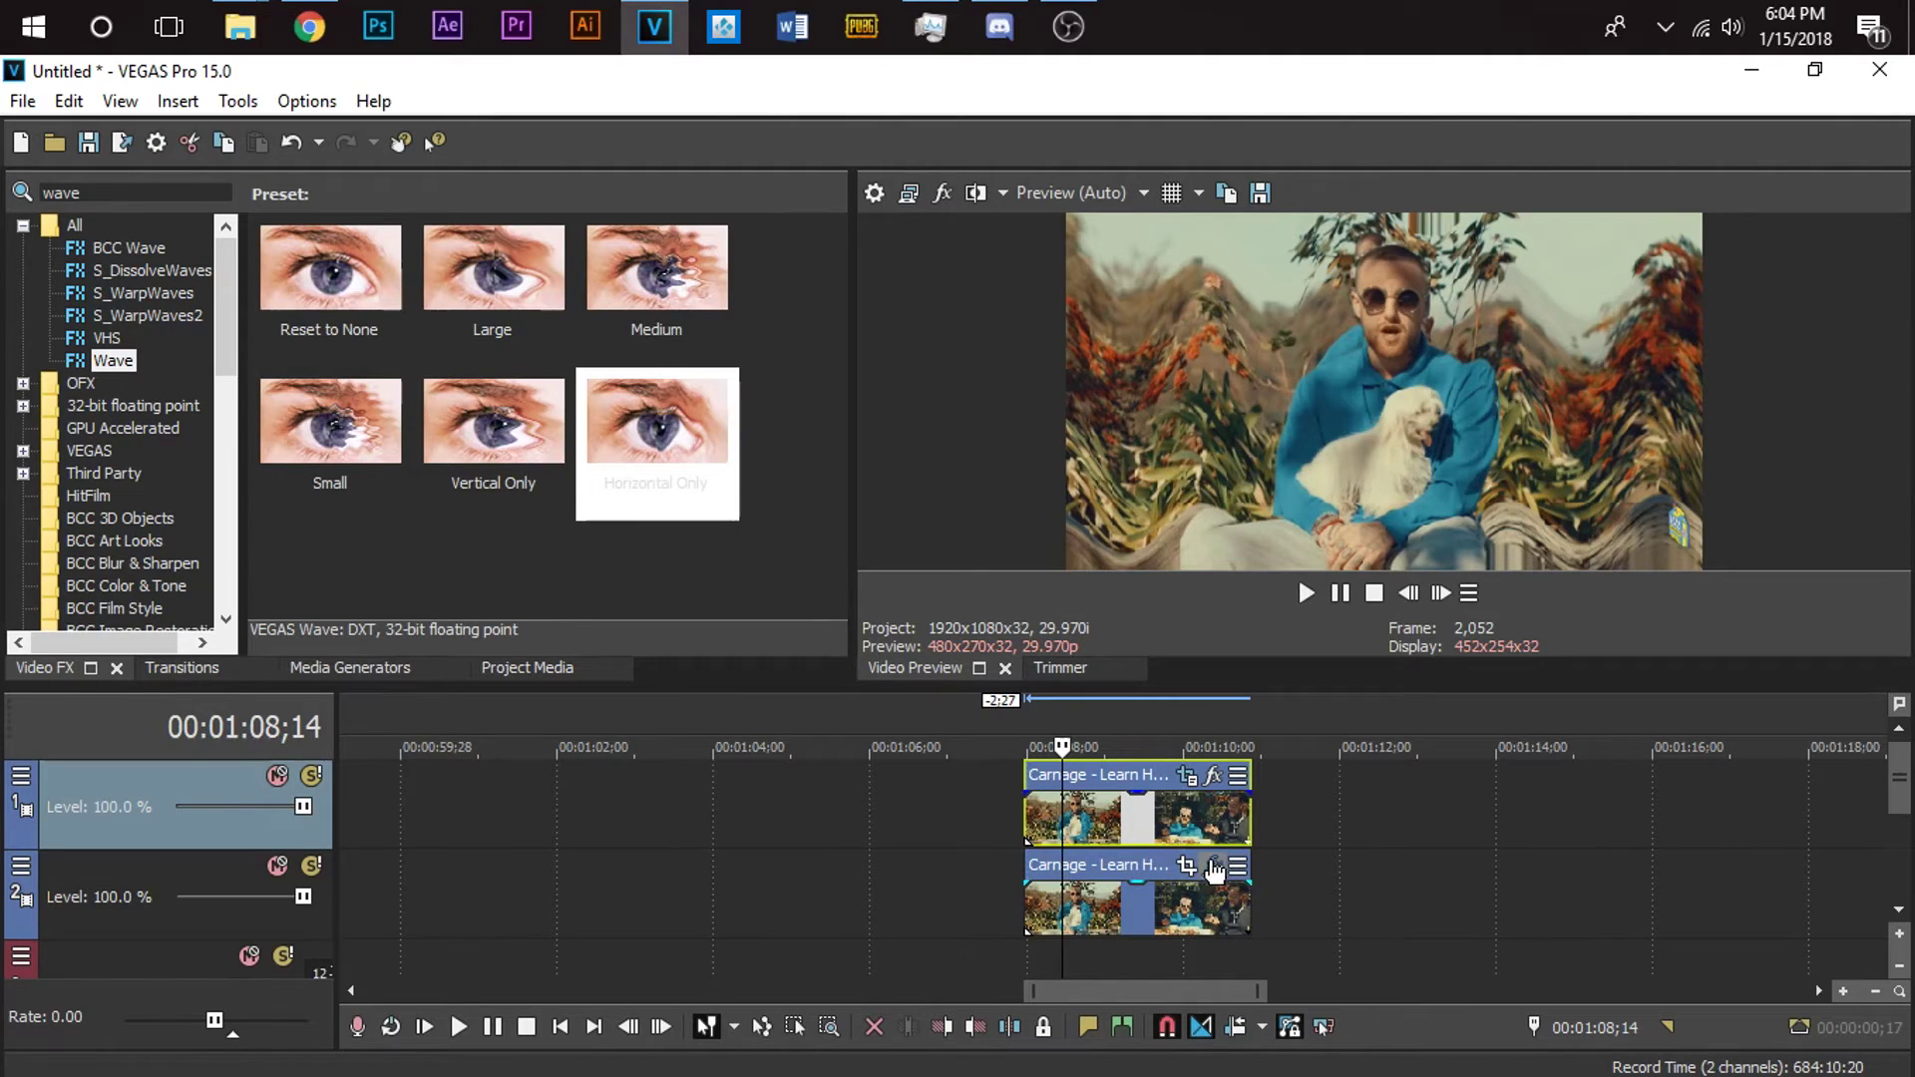
drag(1213, 870, 1214, 871)
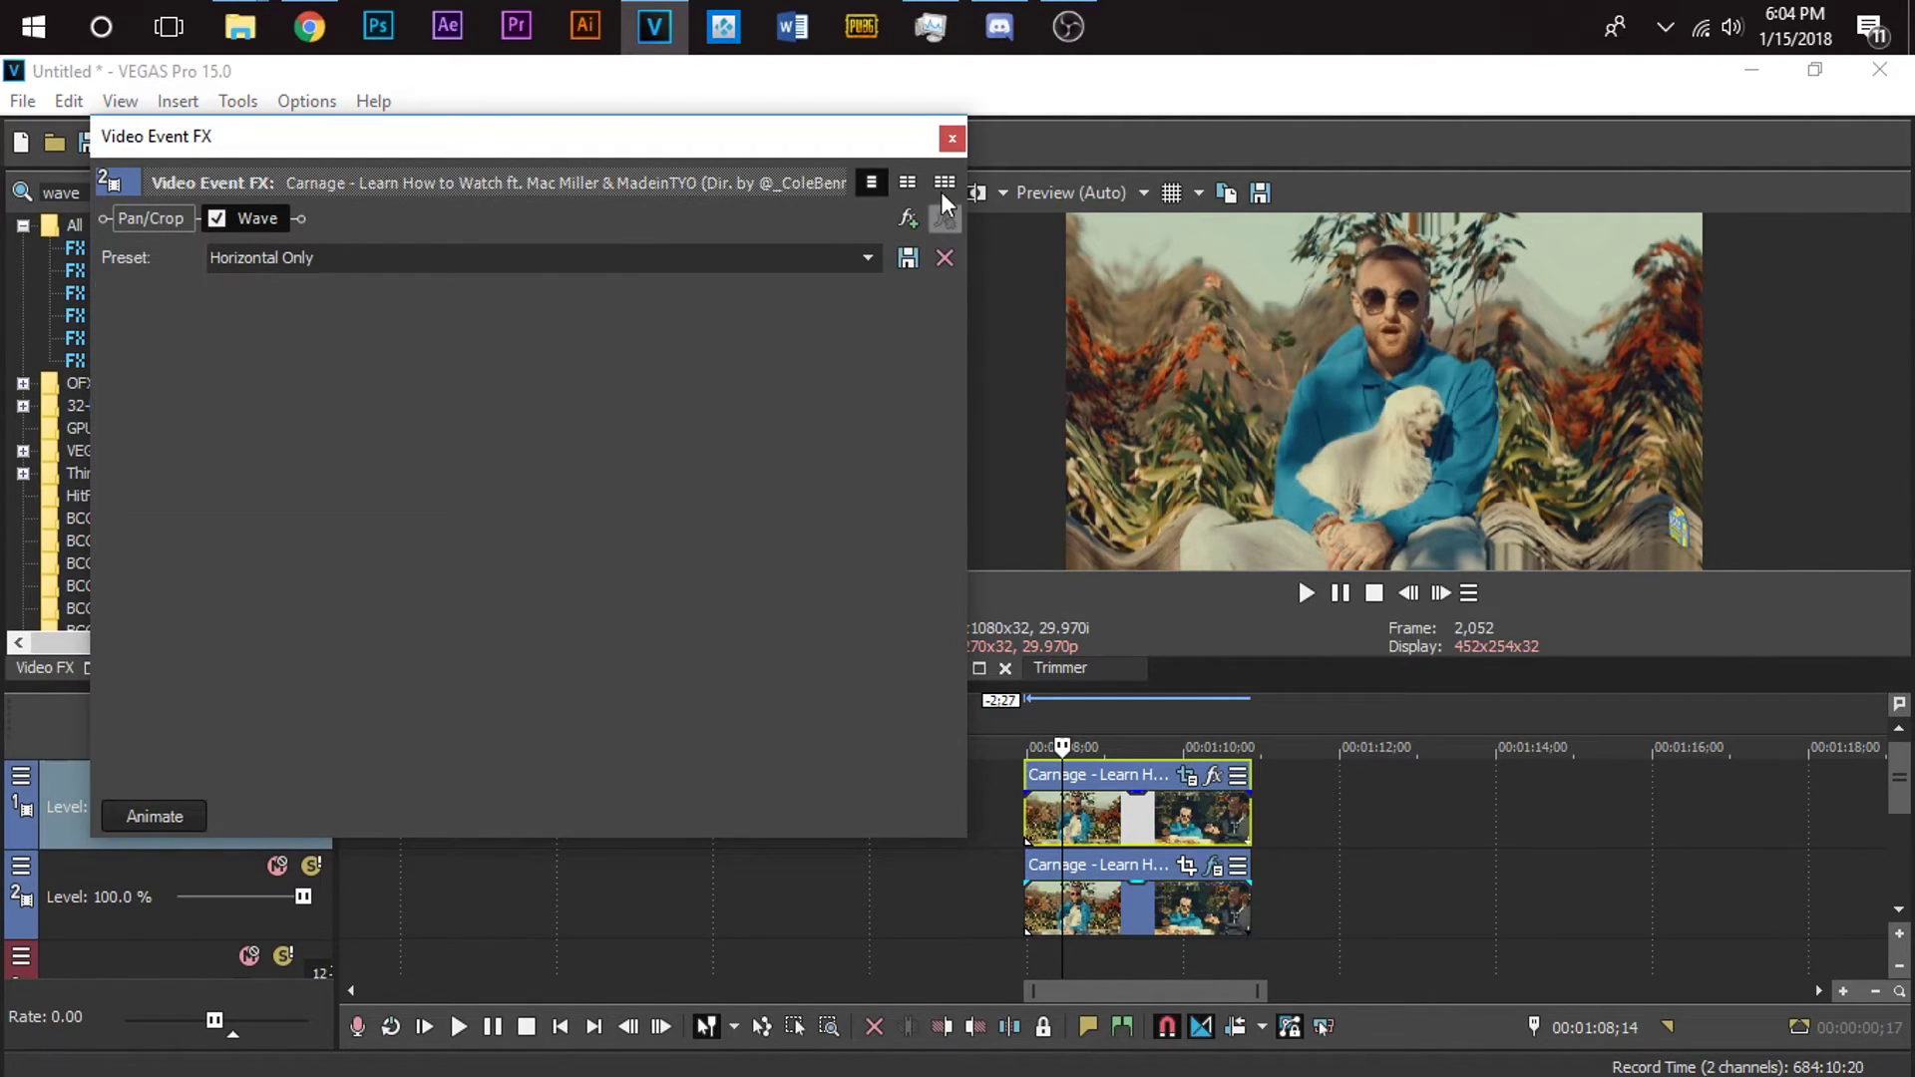
Remove Wave from the lower Carnage clip, apply Sapphire S_WarpWaves2, and set A Angle to 2.45.
click(157, 219)
key(Escape)
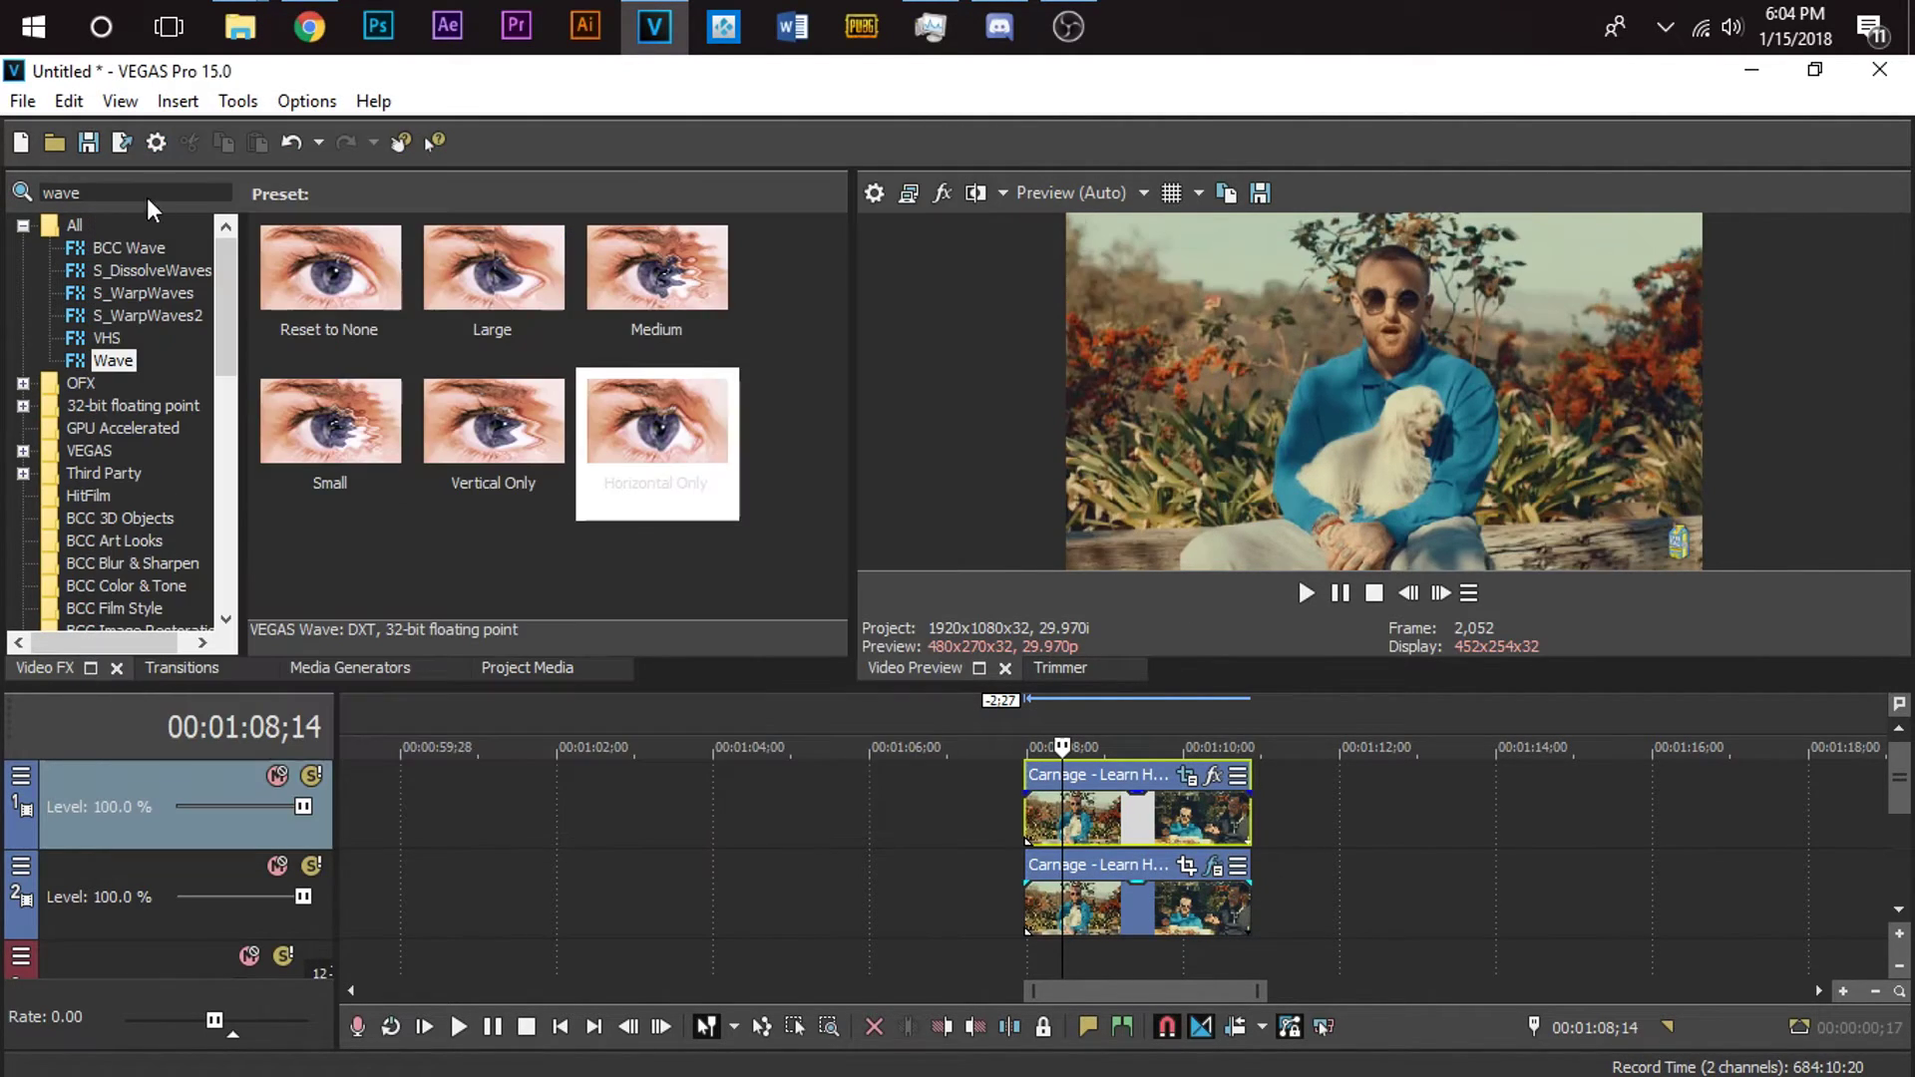
click(159, 289)
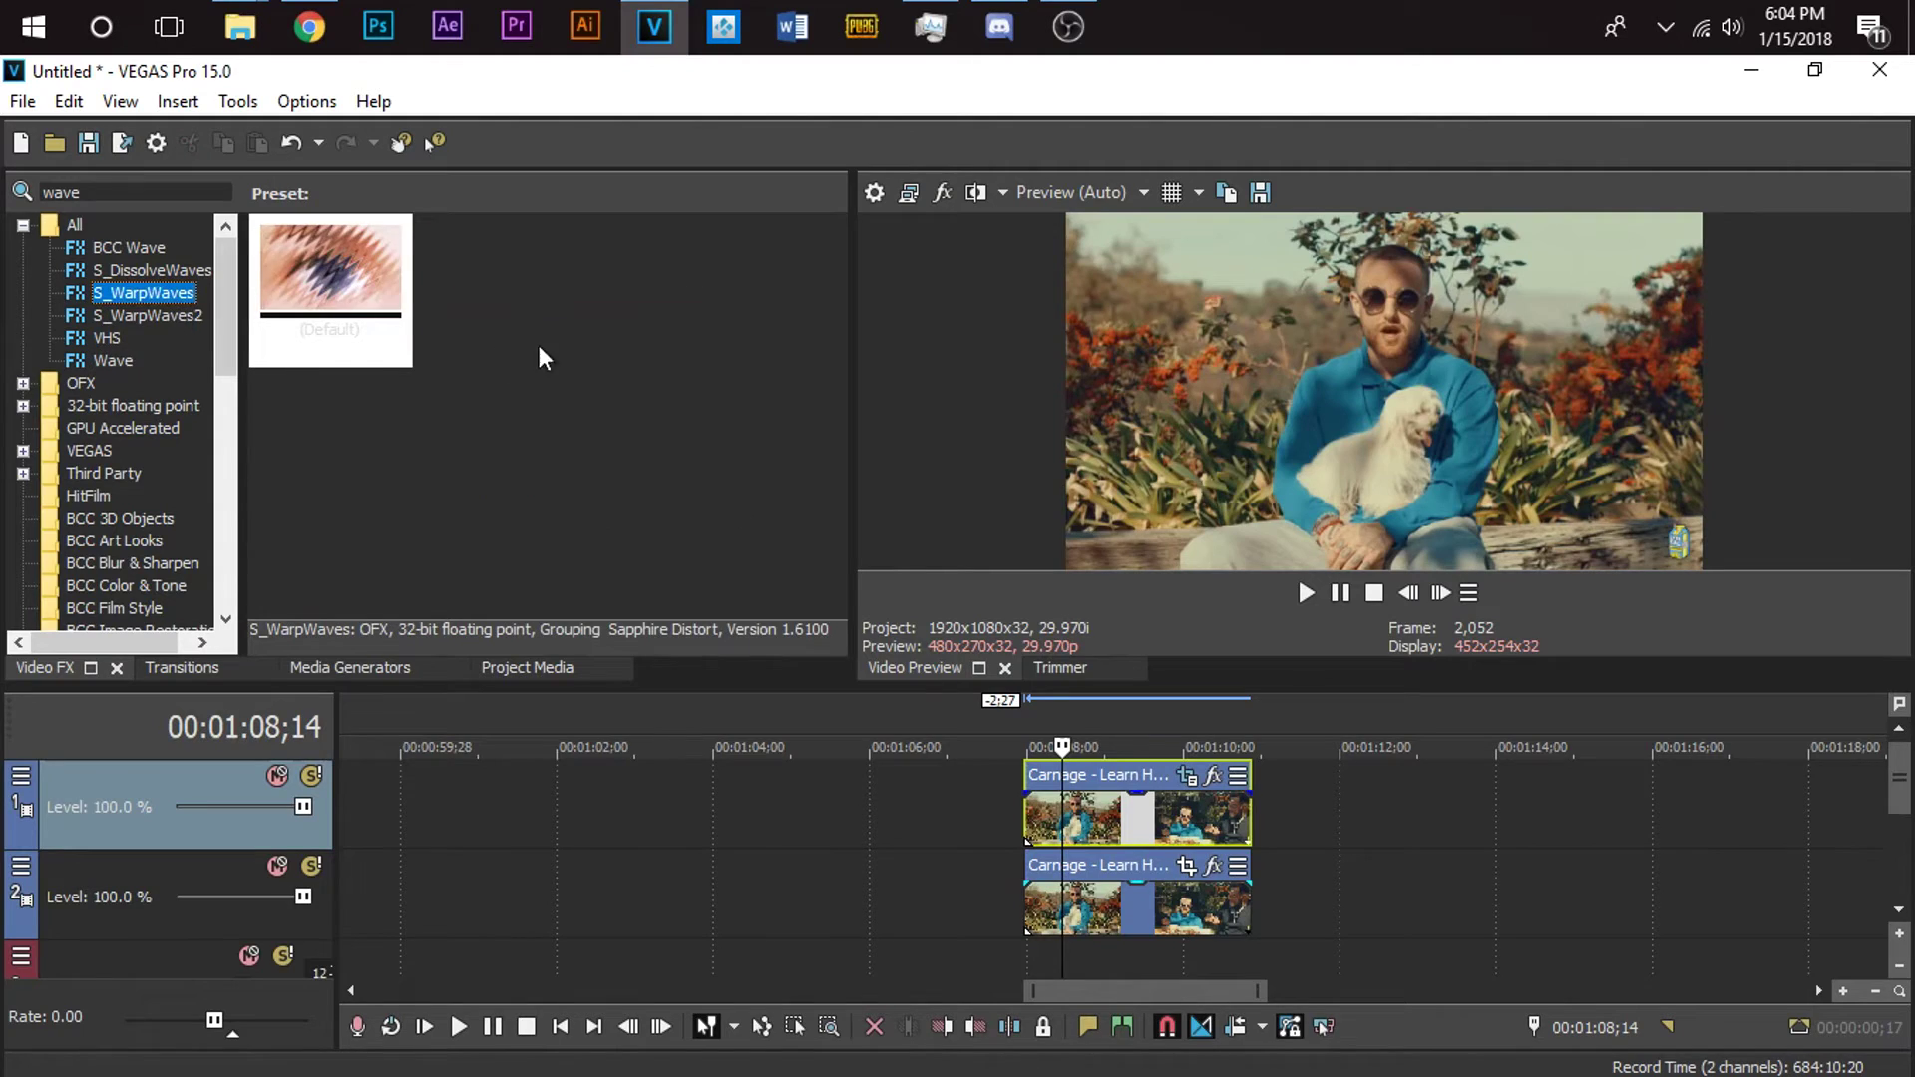
click(100, 315)
drag(329, 284, 1135, 900)
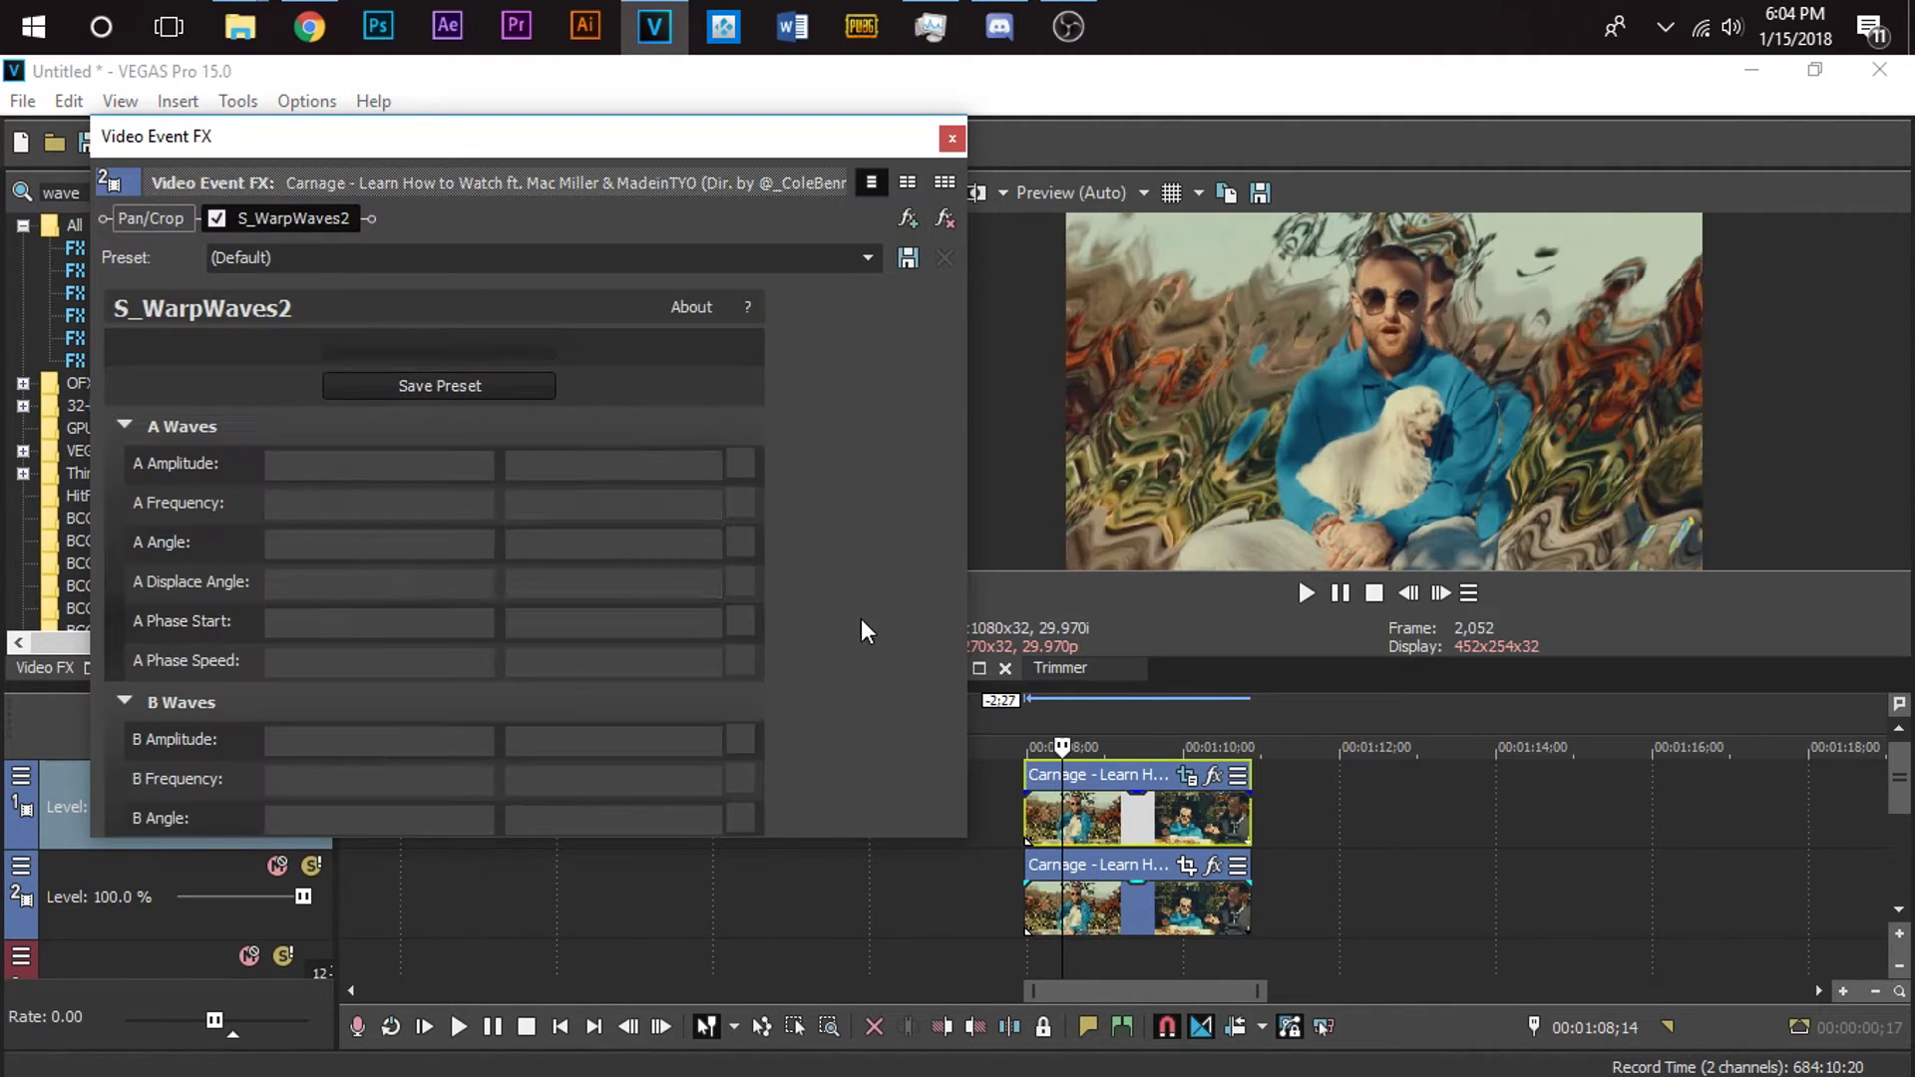
drag(367, 543, 377, 545)
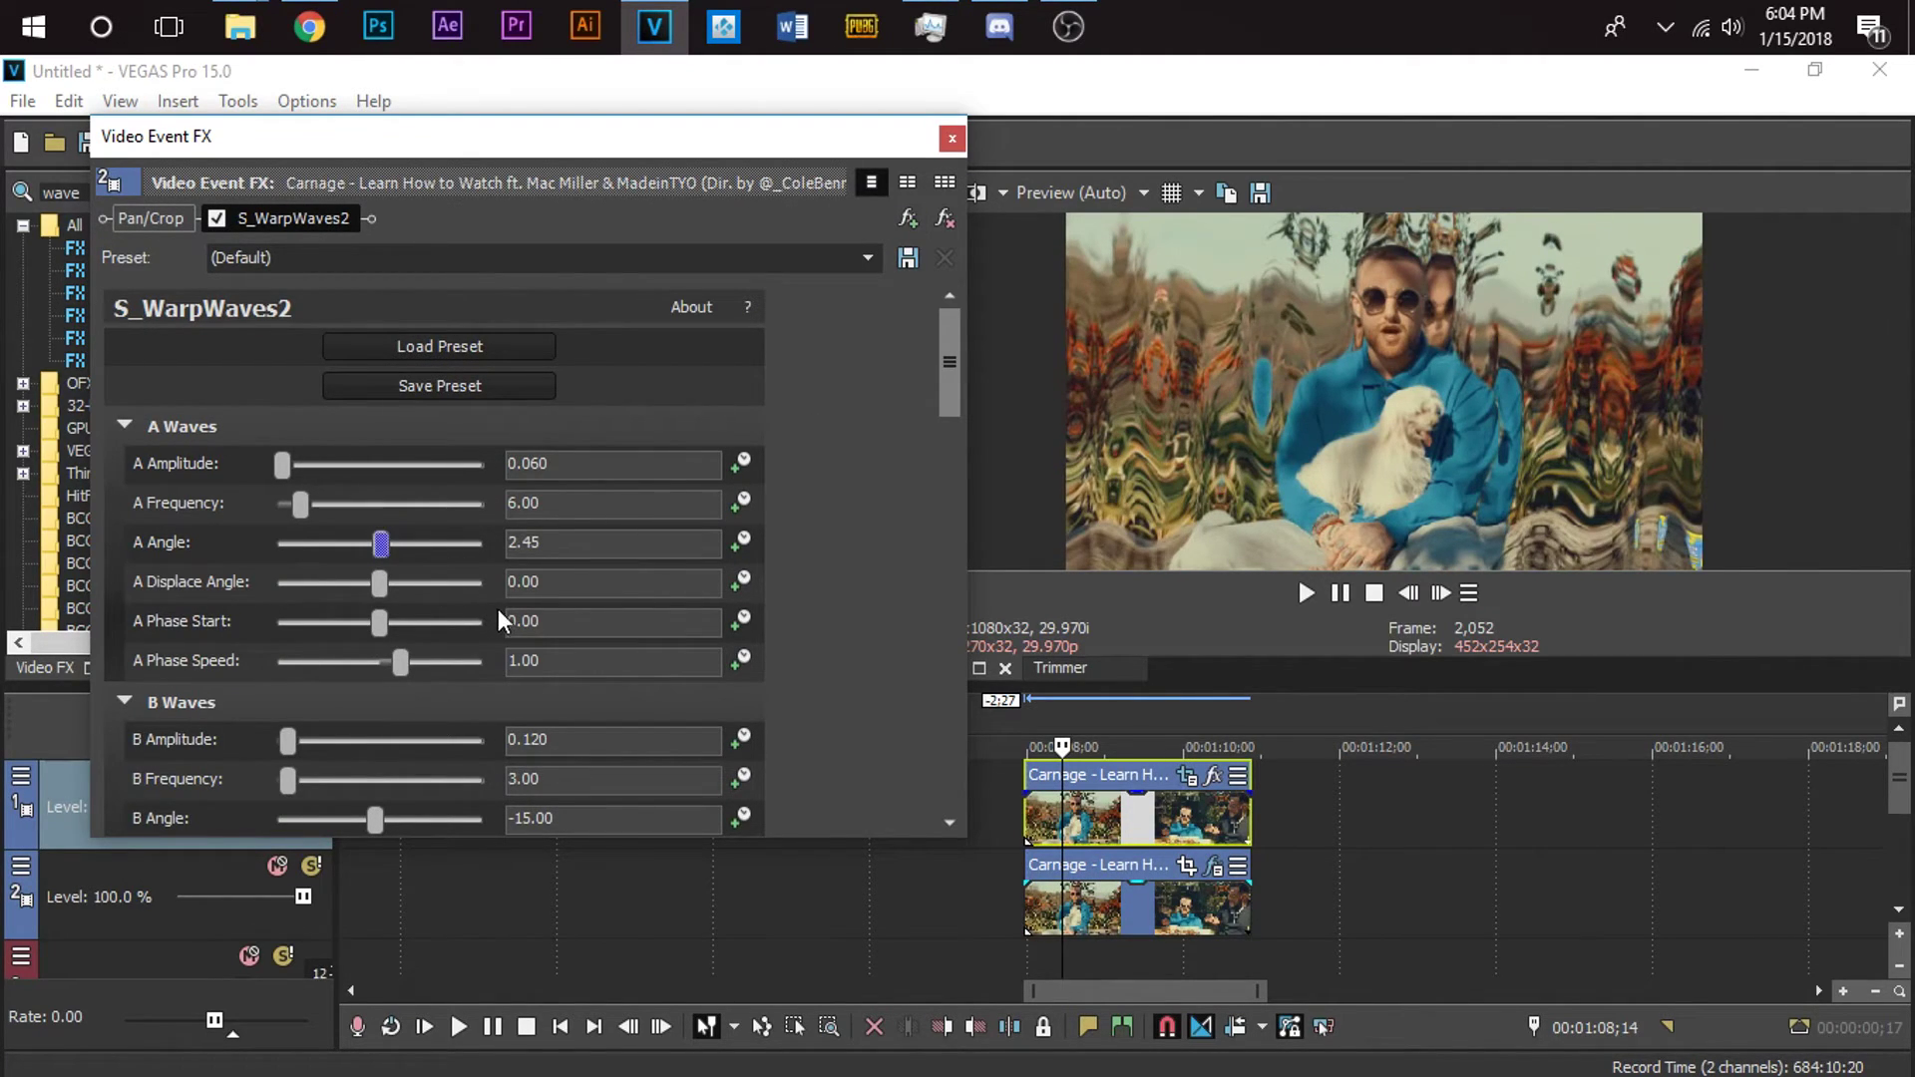